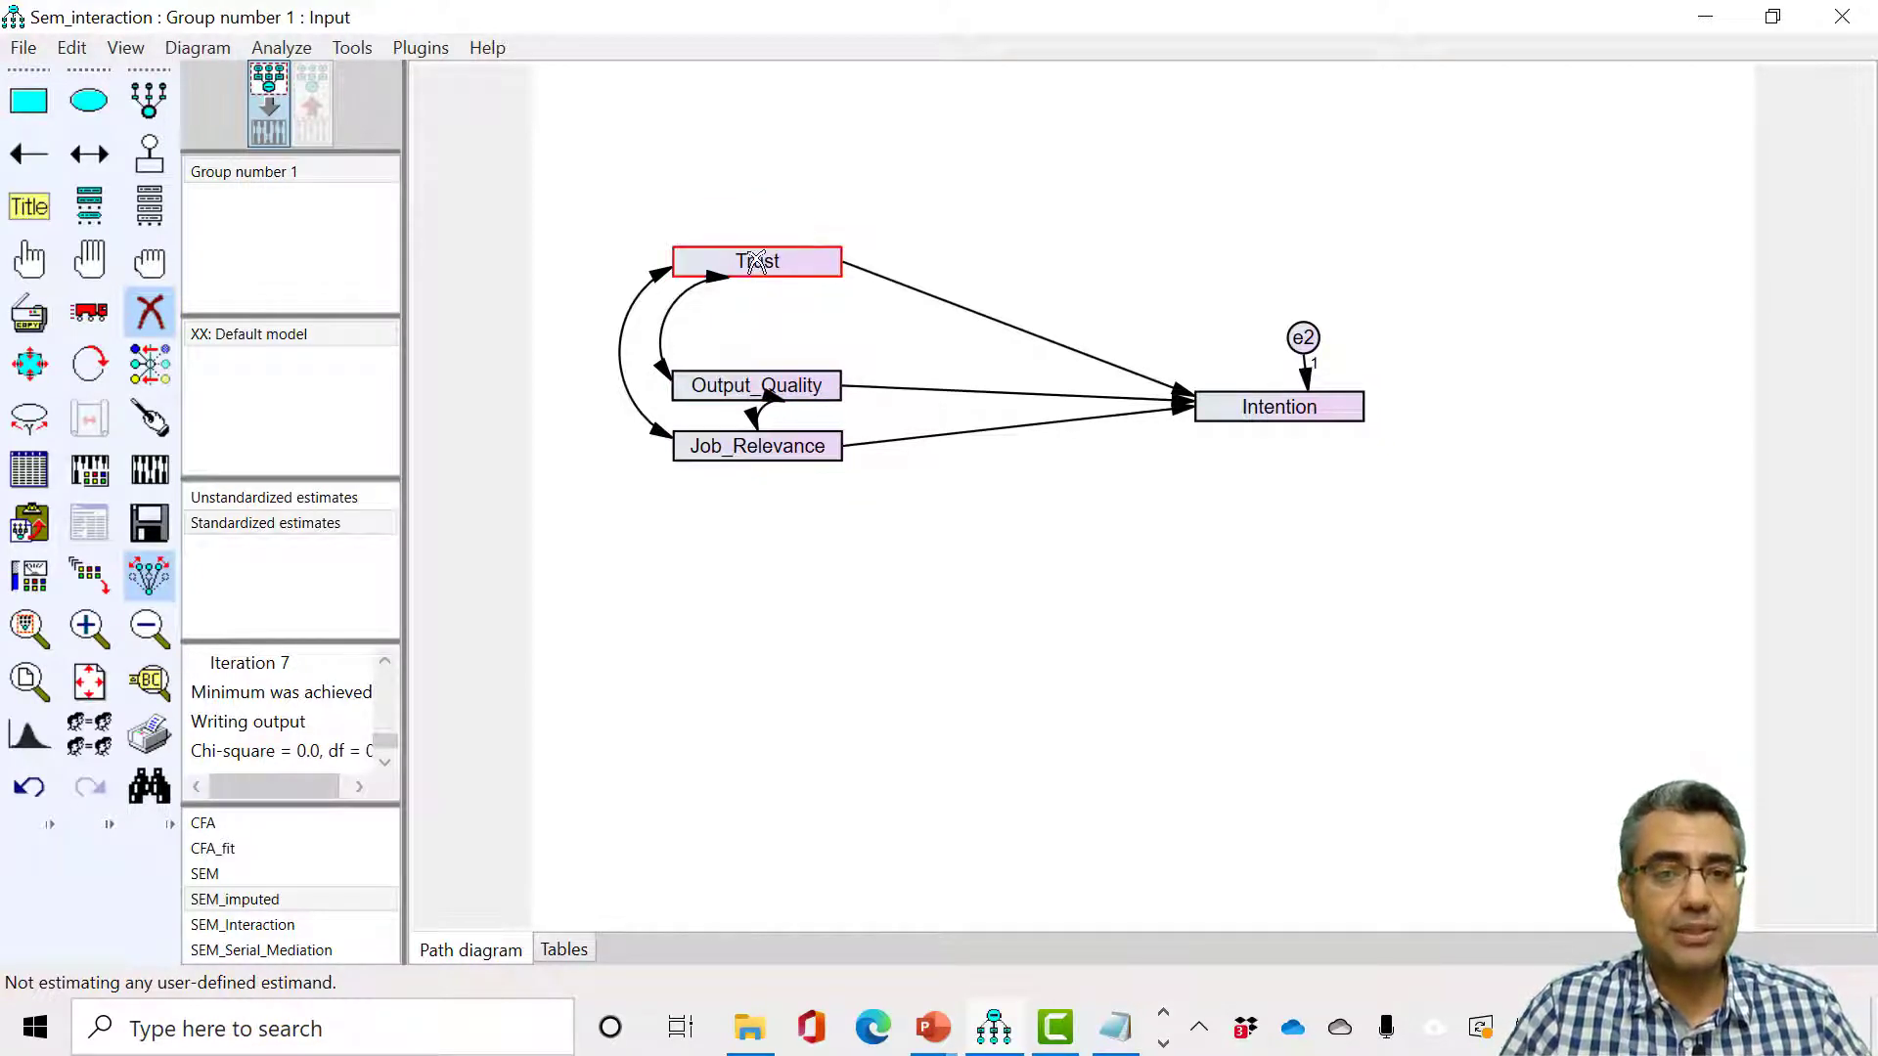
# Erase the three covariance arrows linking Trust, Output_Quality and Job_Relevance in the path diagram.
pyautogui.click(758, 421)
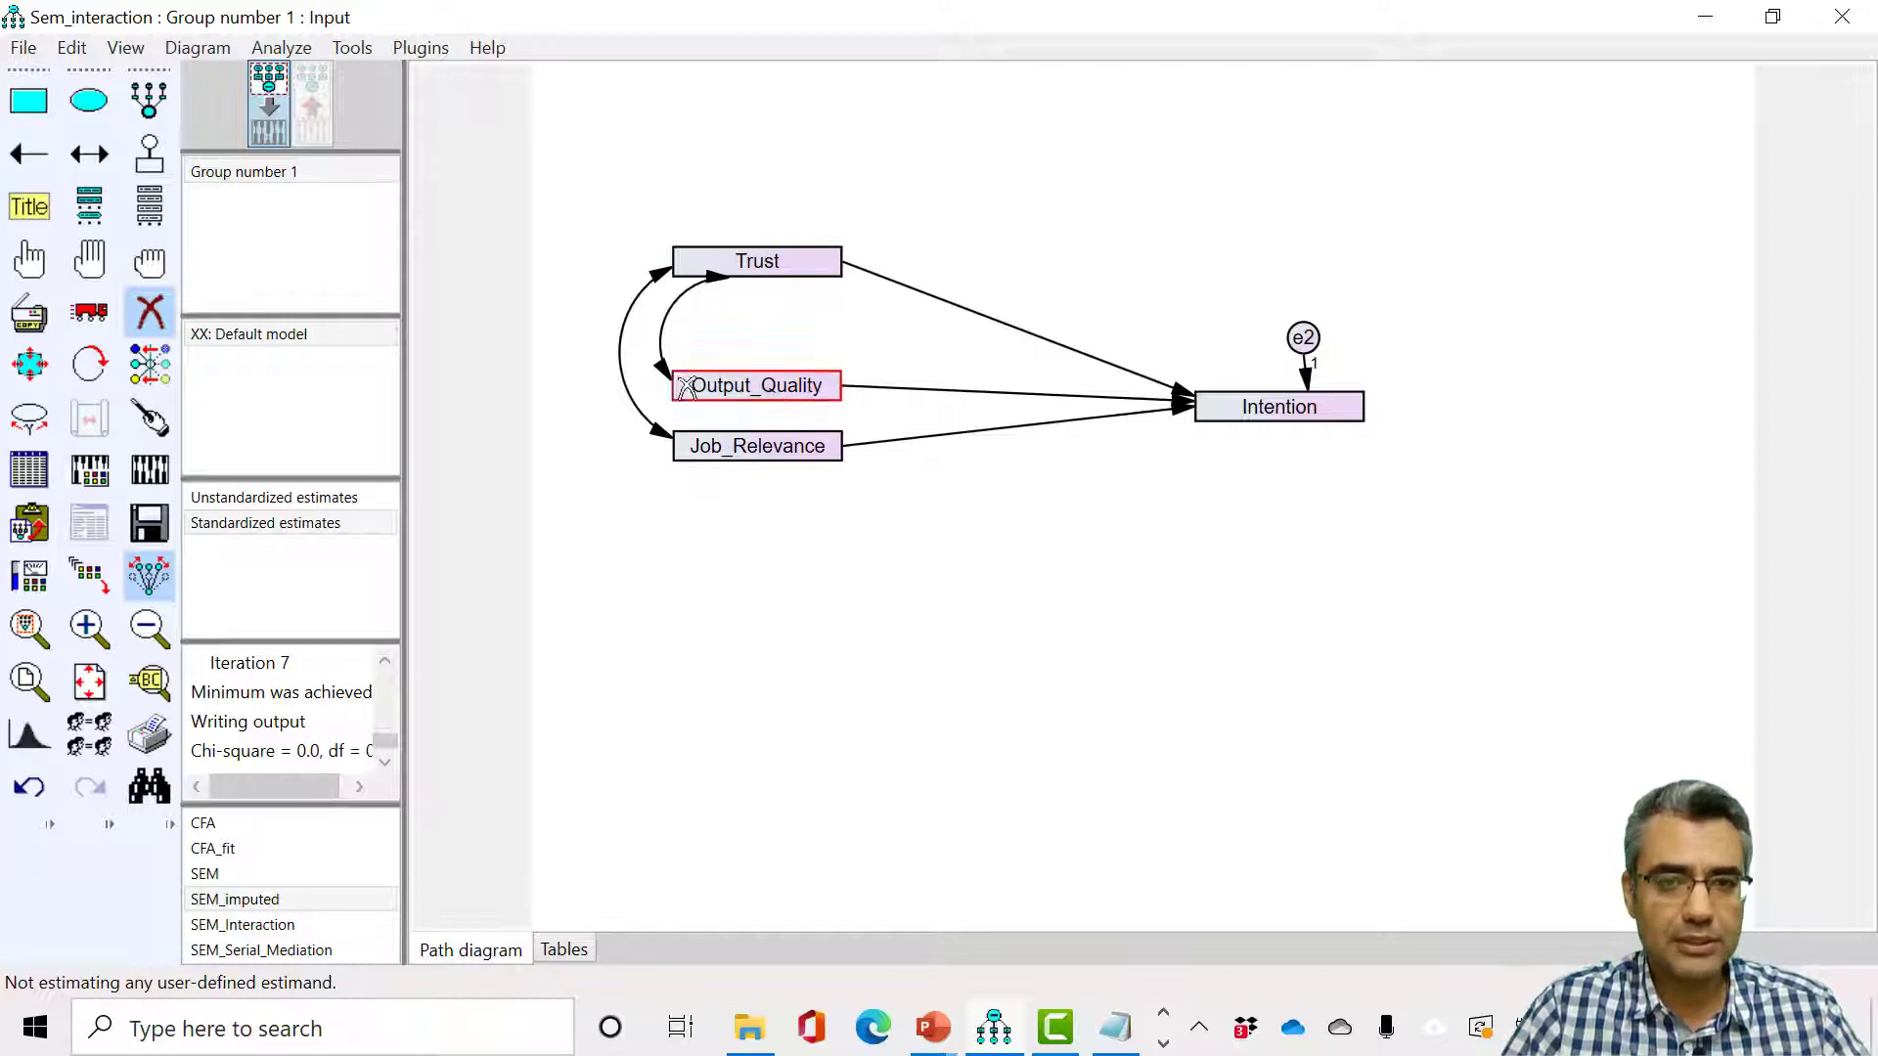
pyautogui.click(661, 354)
pyautogui.click(654, 433)
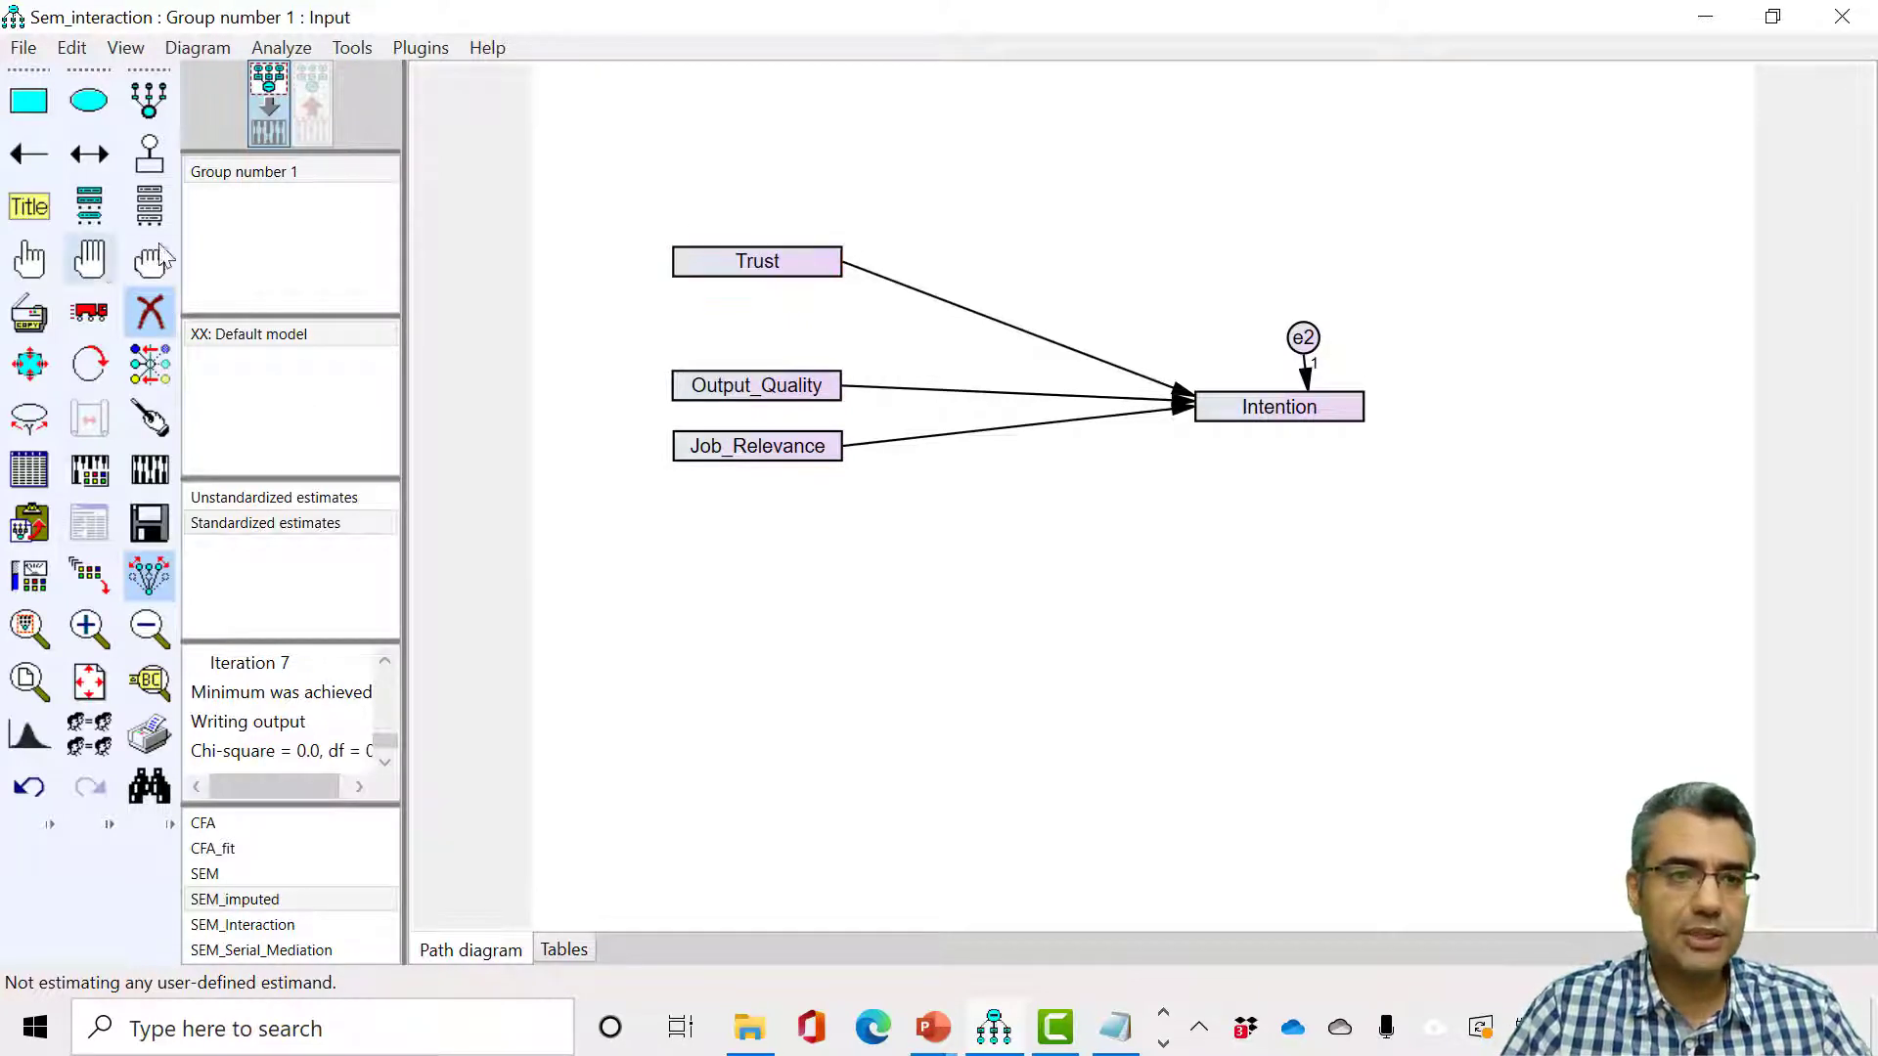
# Check which data file is assigned to Group number 1, leaving the assignment as it is.
pyautogui.click(28, 153)
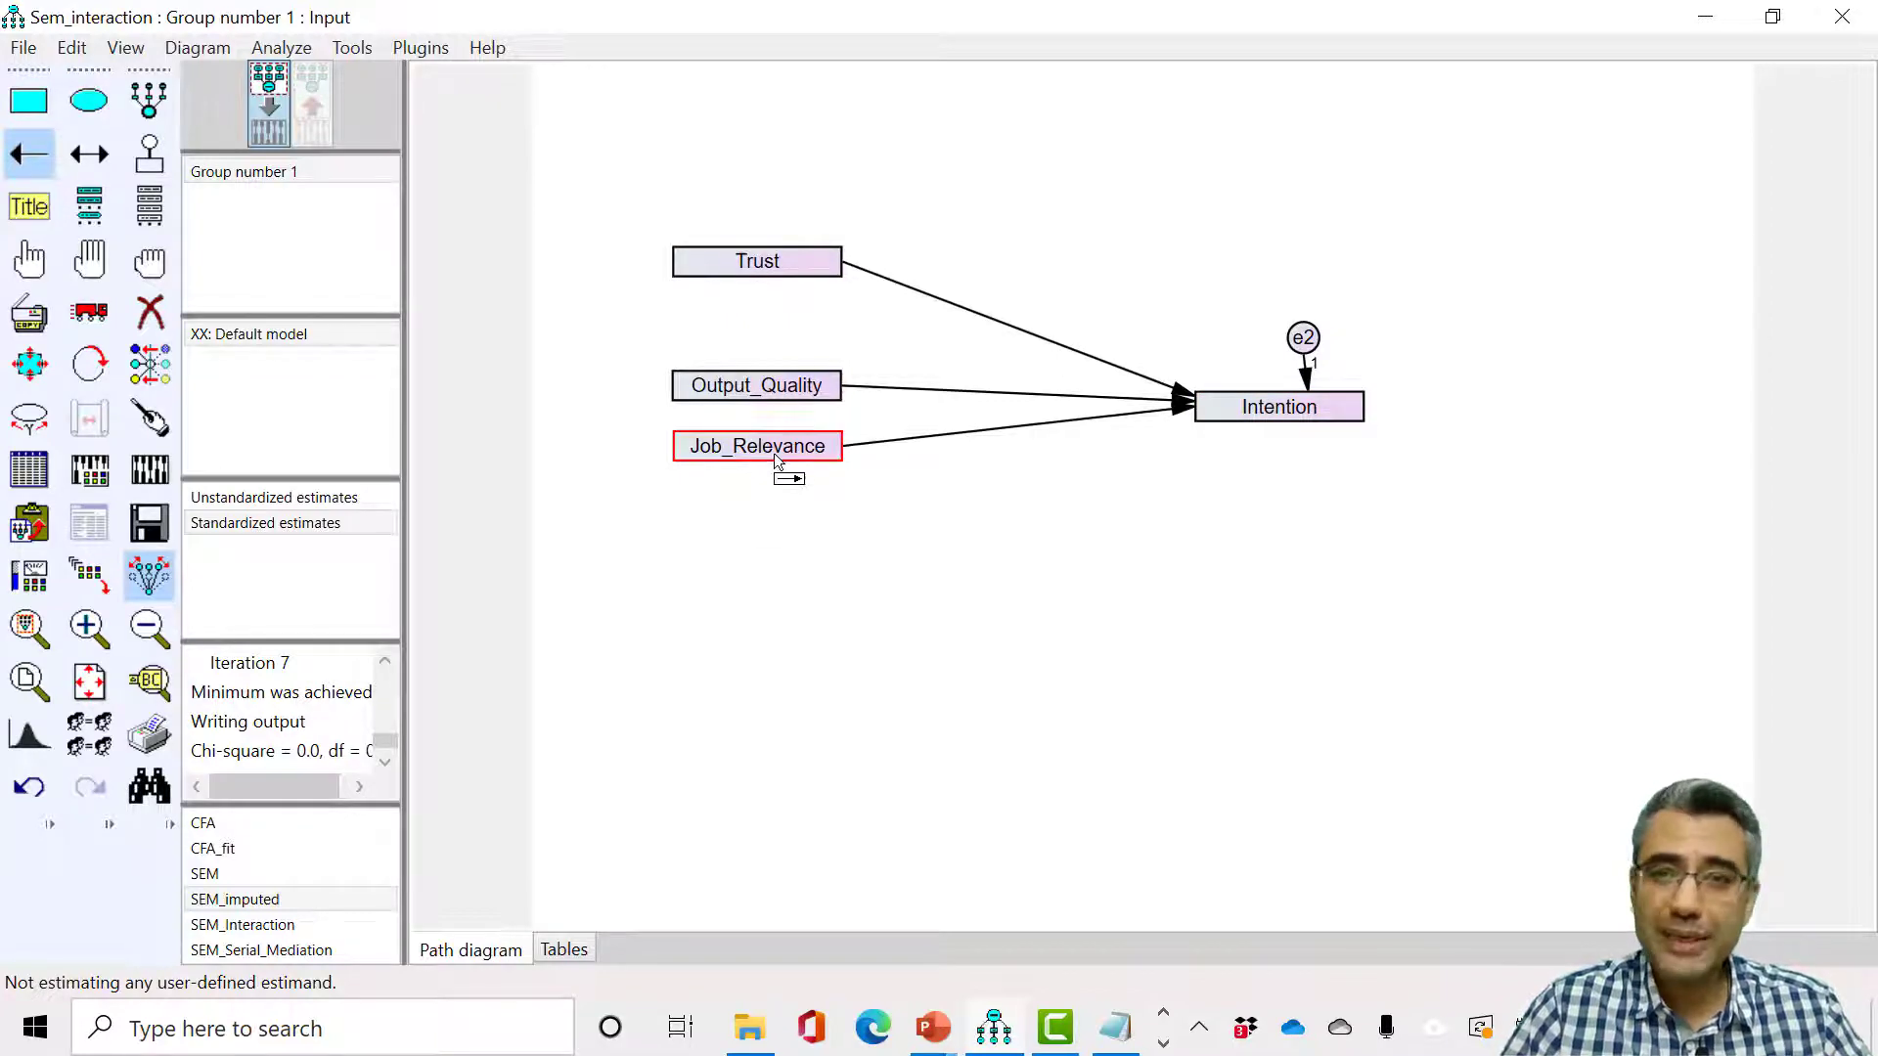
pyautogui.hotkey('alt', 'Tab')
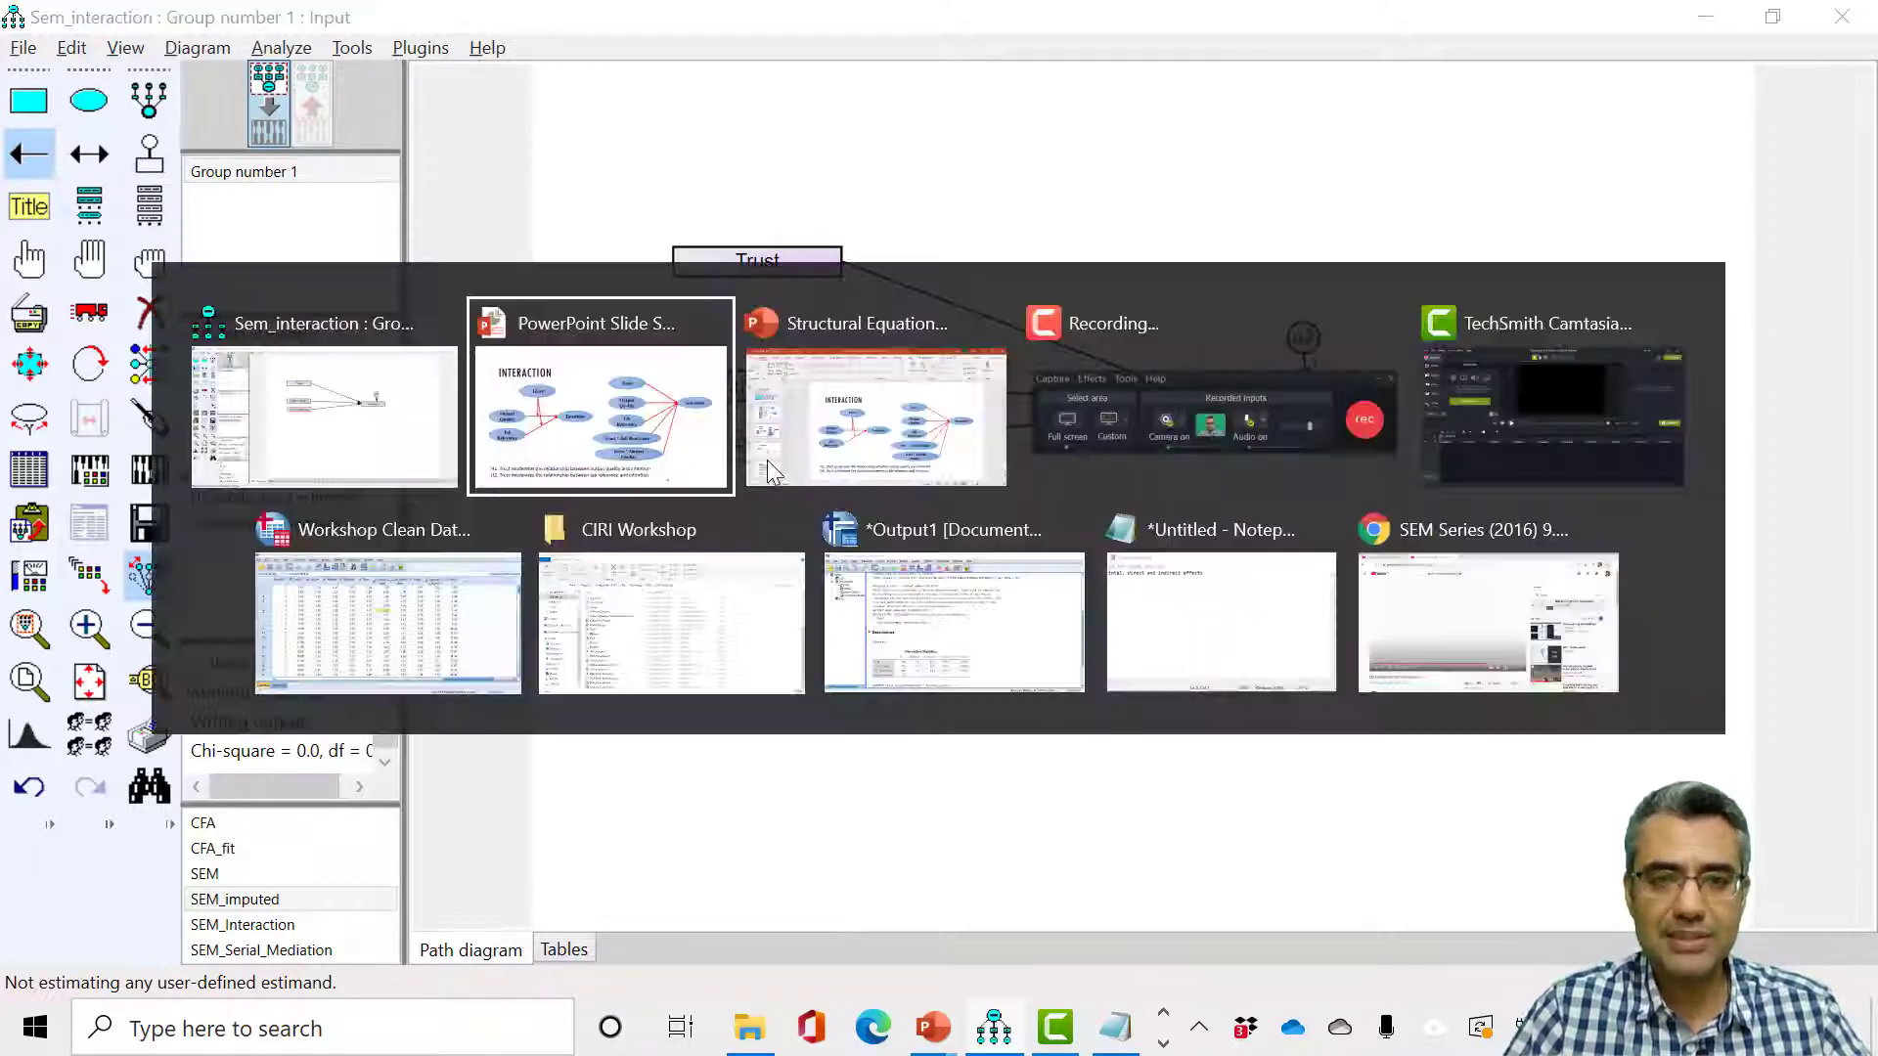
pyautogui.hotkey('alt', 'Tab')
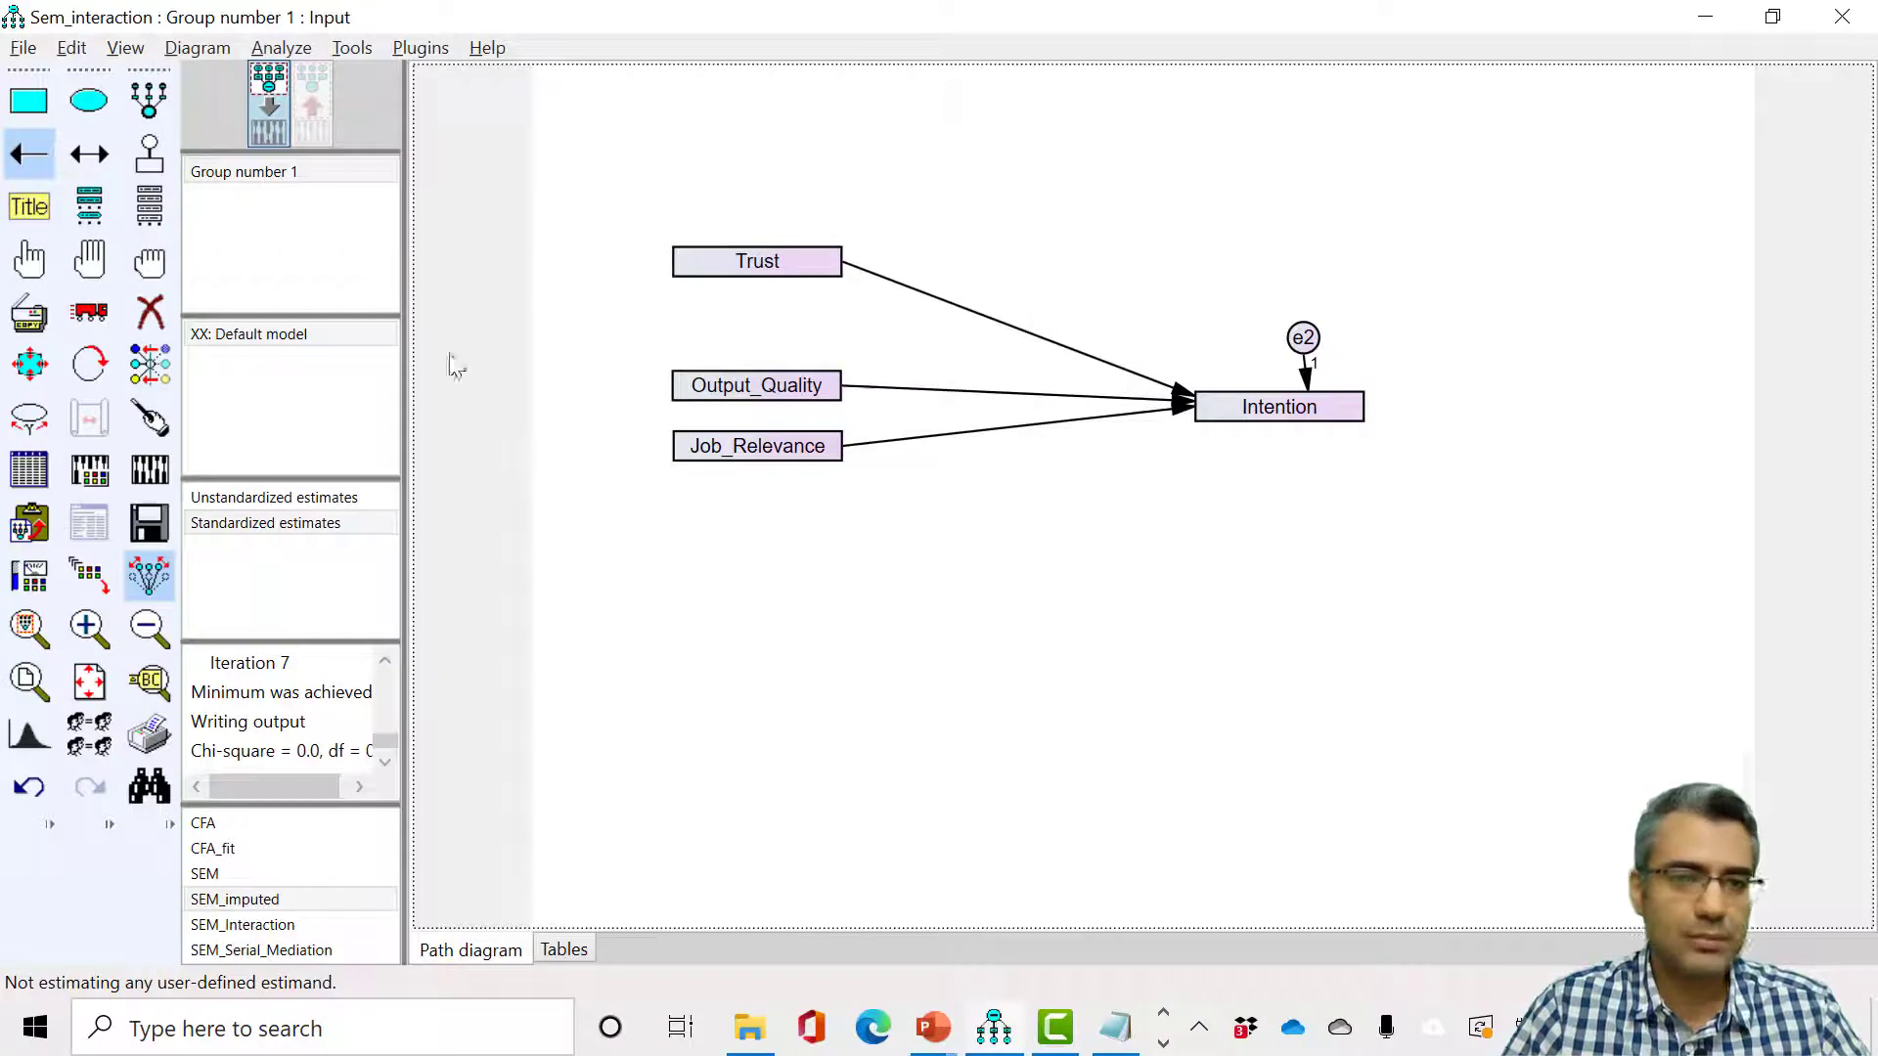
pyautogui.click(29, 471)
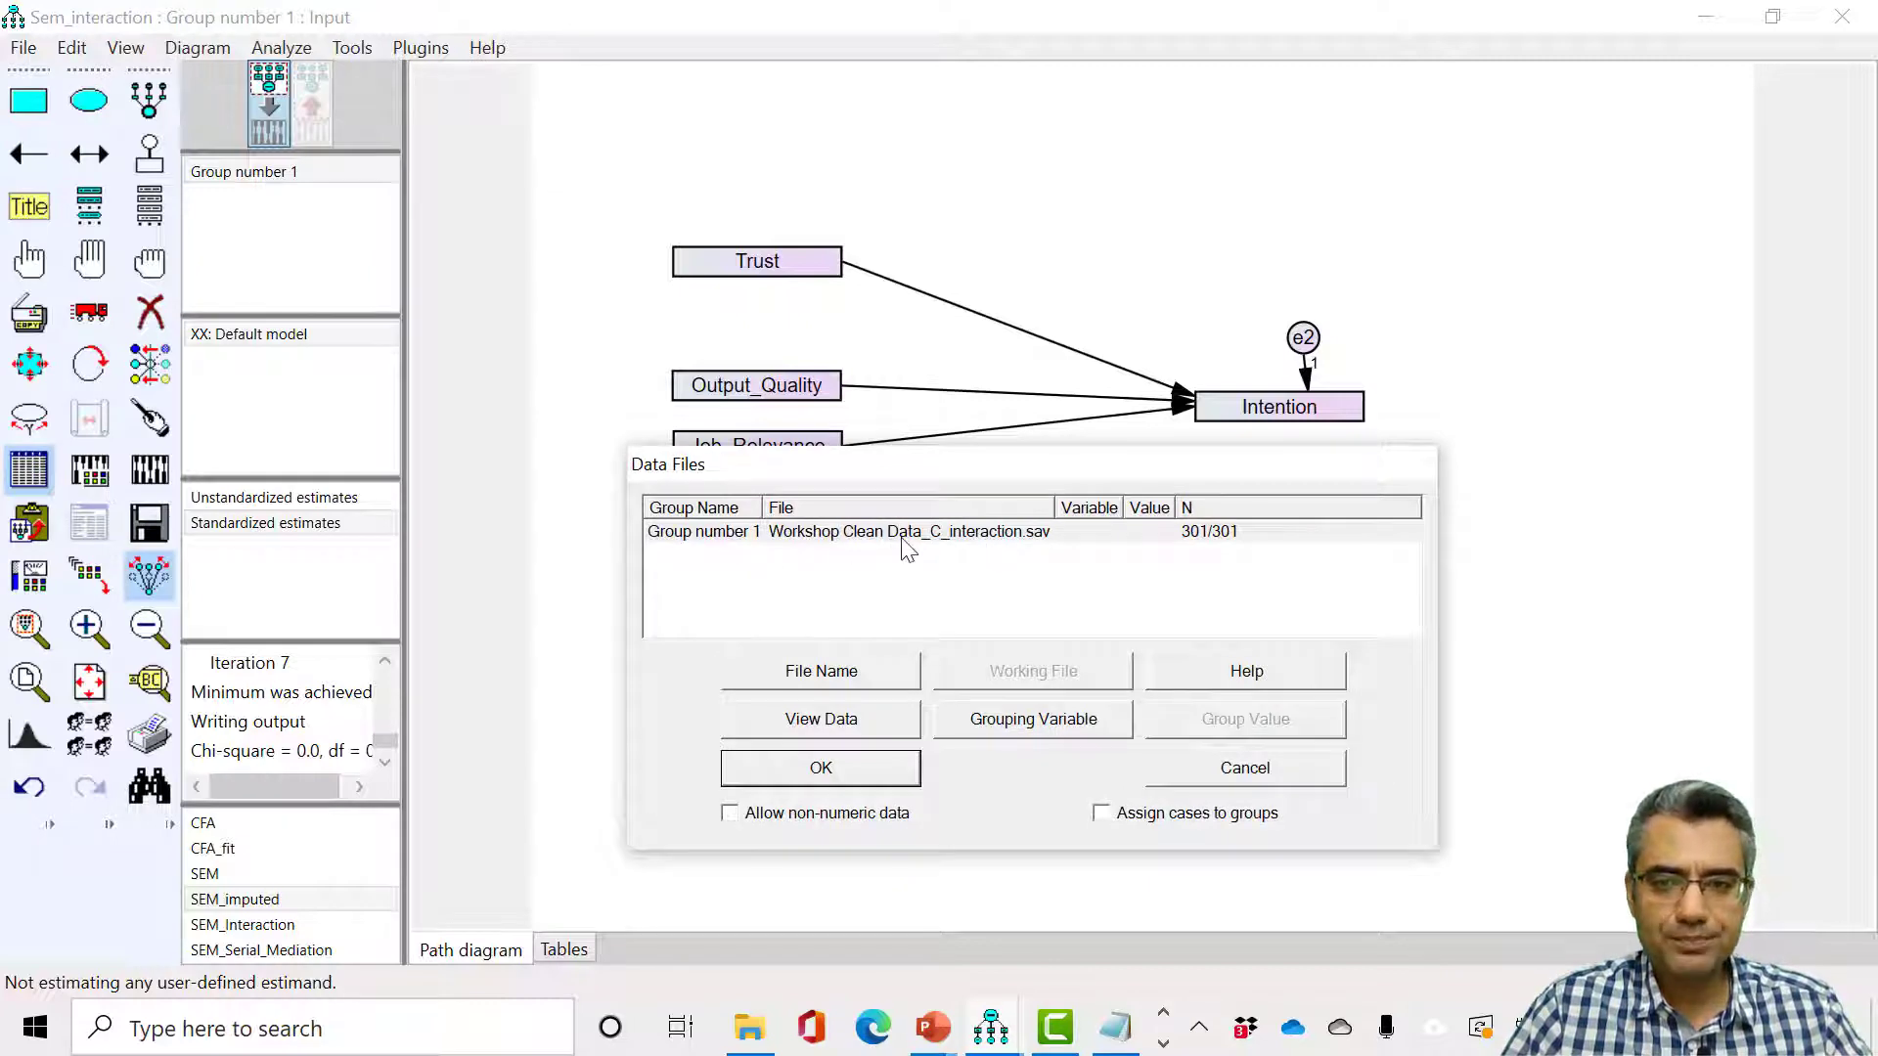
pyautogui.click(1256, 774)
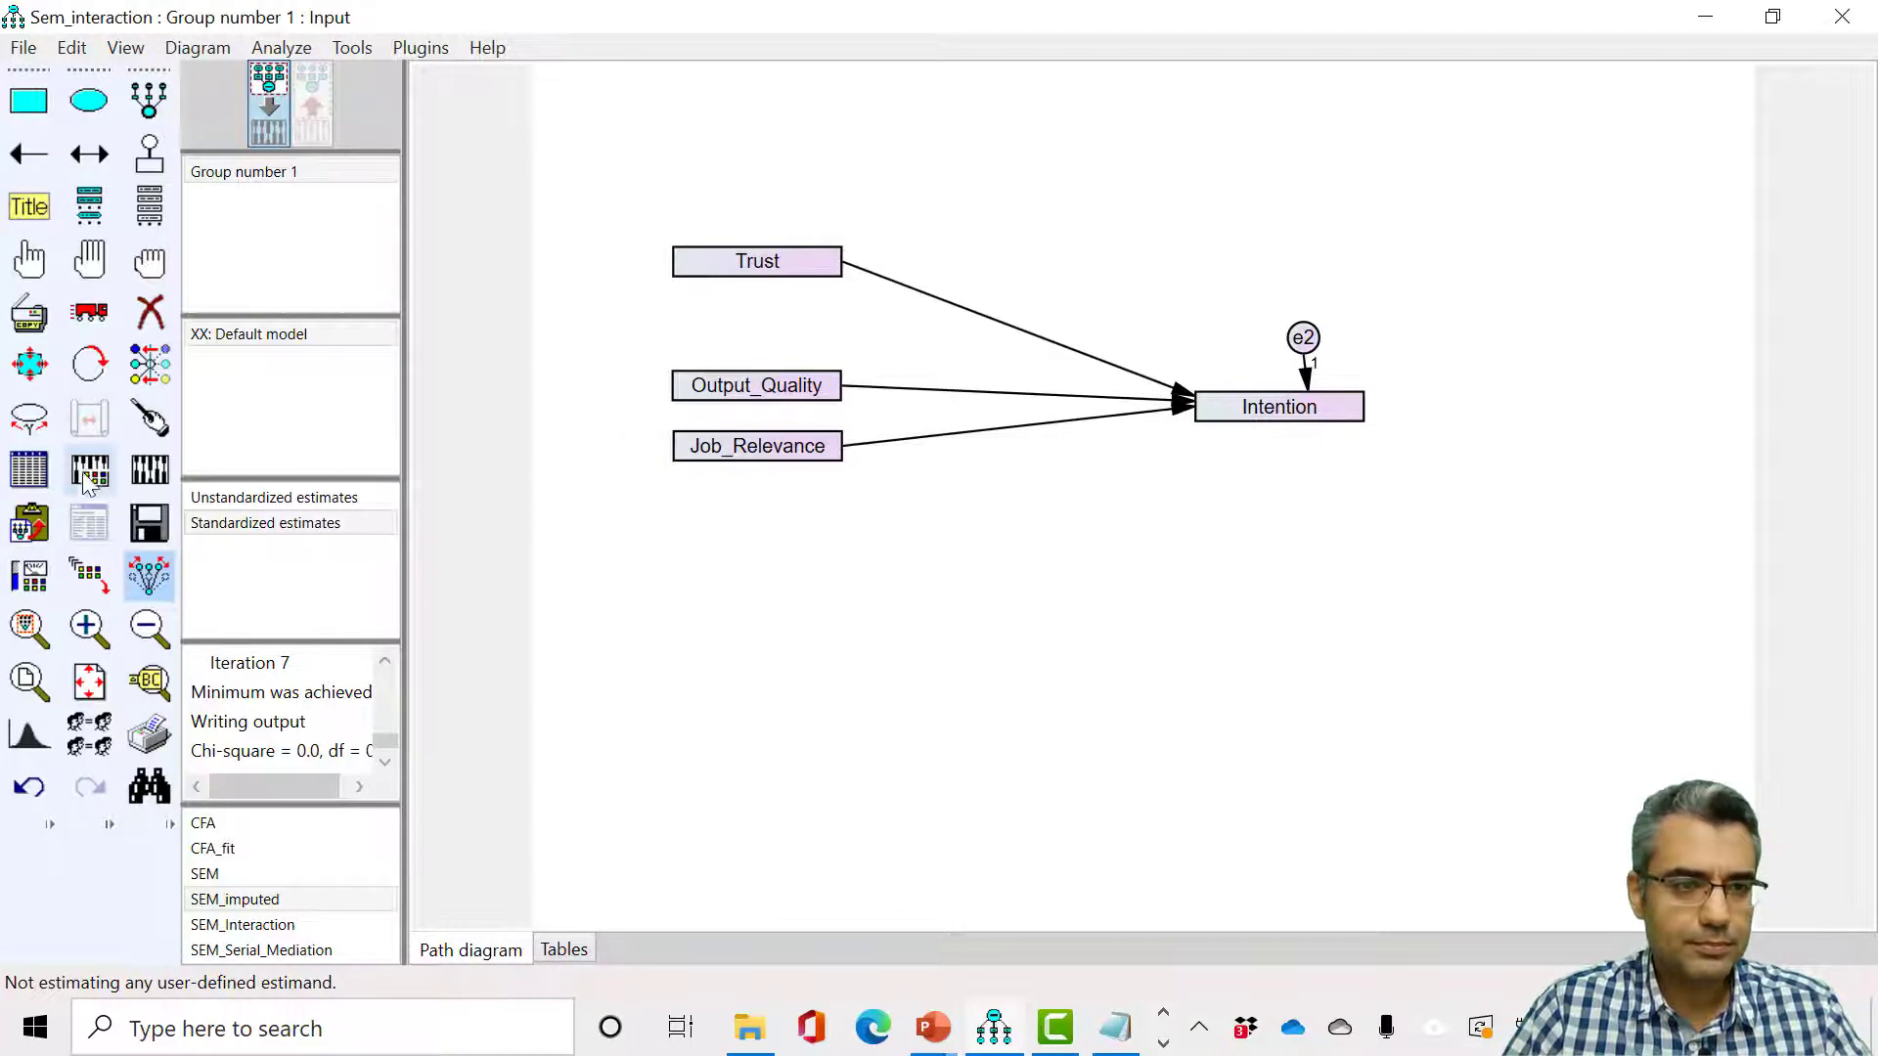
# Switch to the Workshop Clean Data_C.sav dataset in SPSS and view its construct score columns.
pyautogui.click(751, 1028)
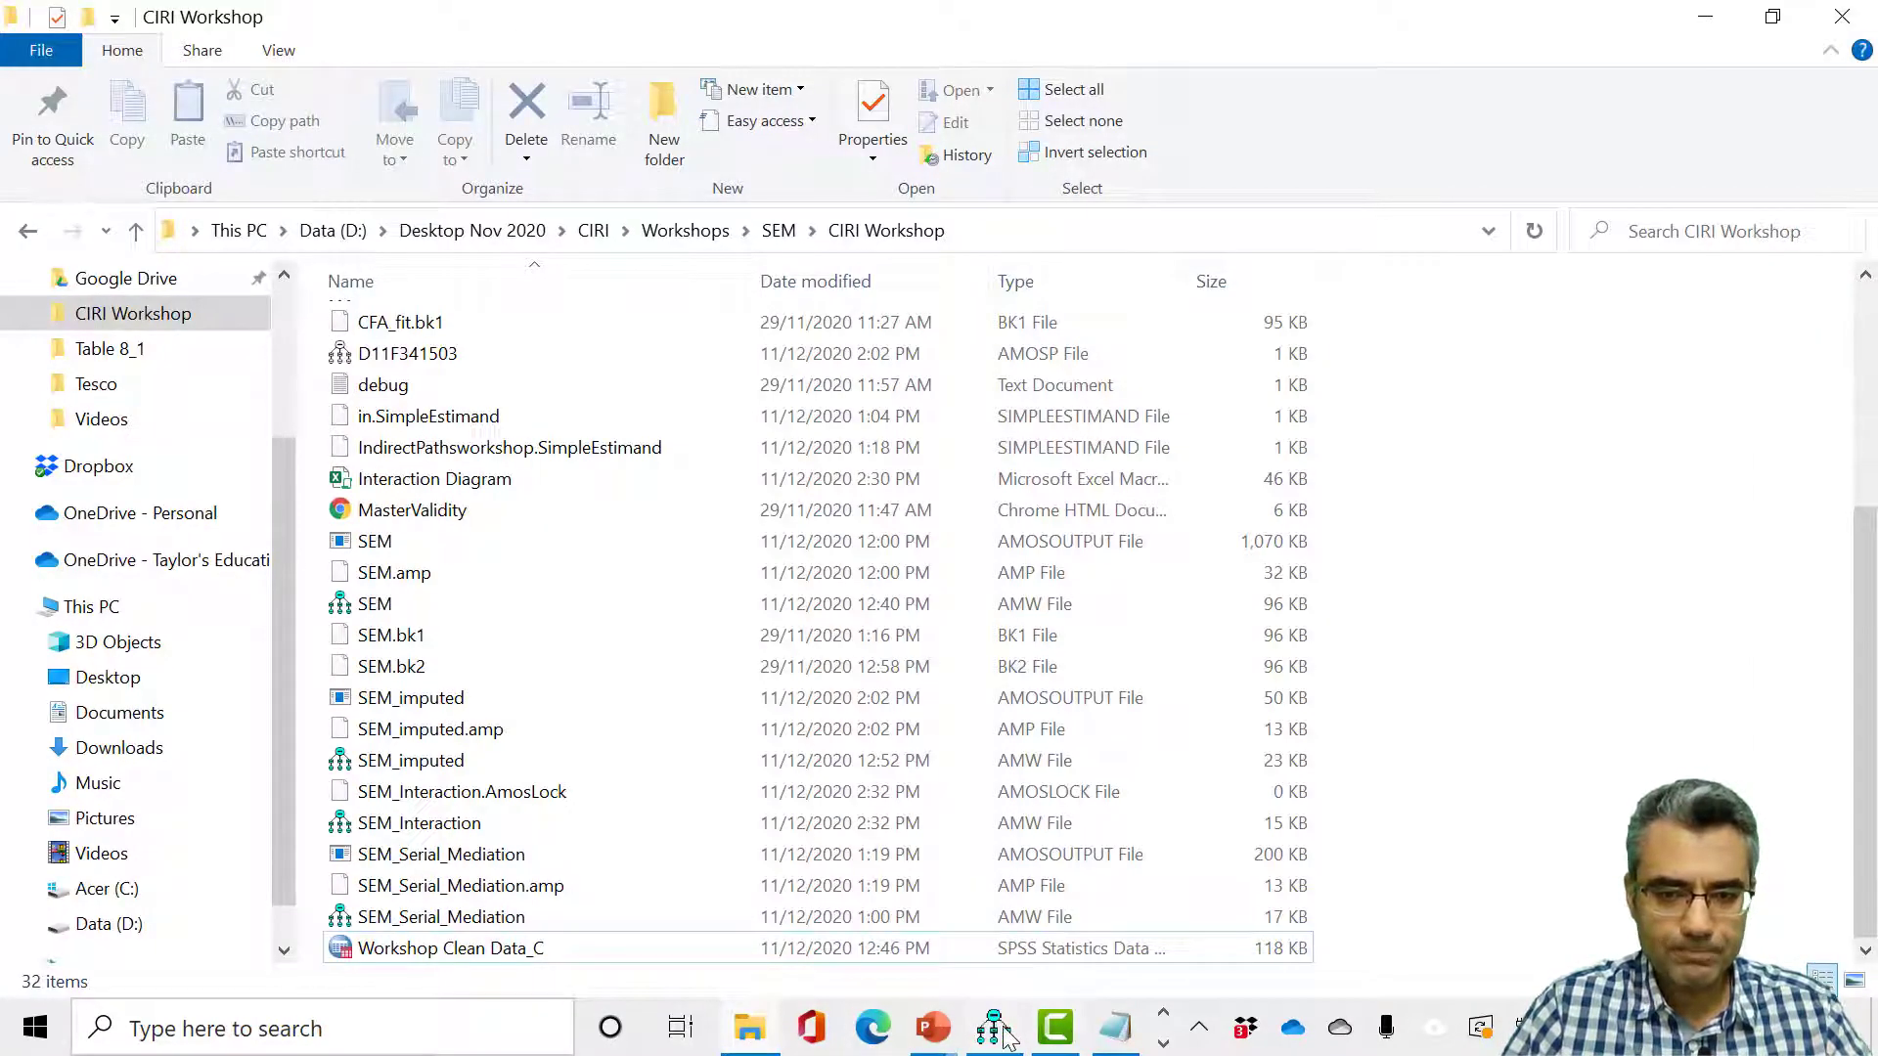
pyautogui.click(1162, 1039)
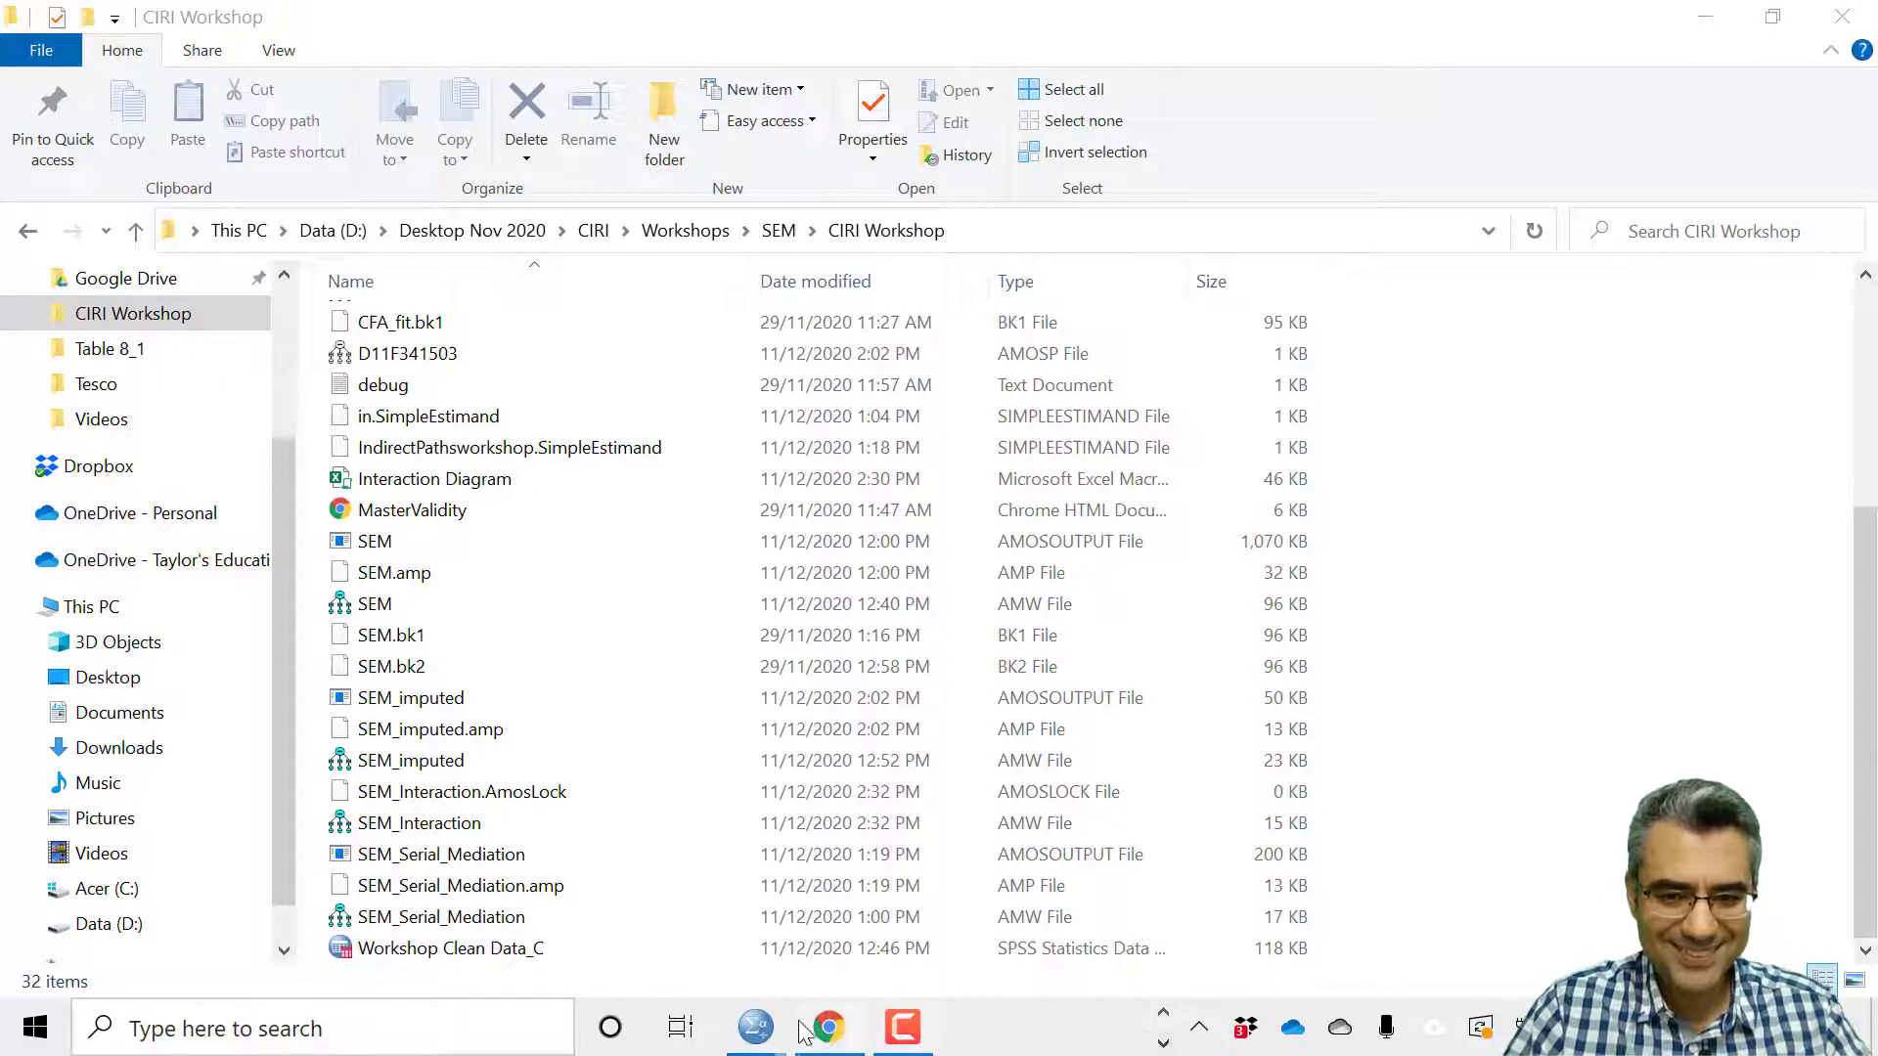
pyautogui.moveTo(773, 1035)
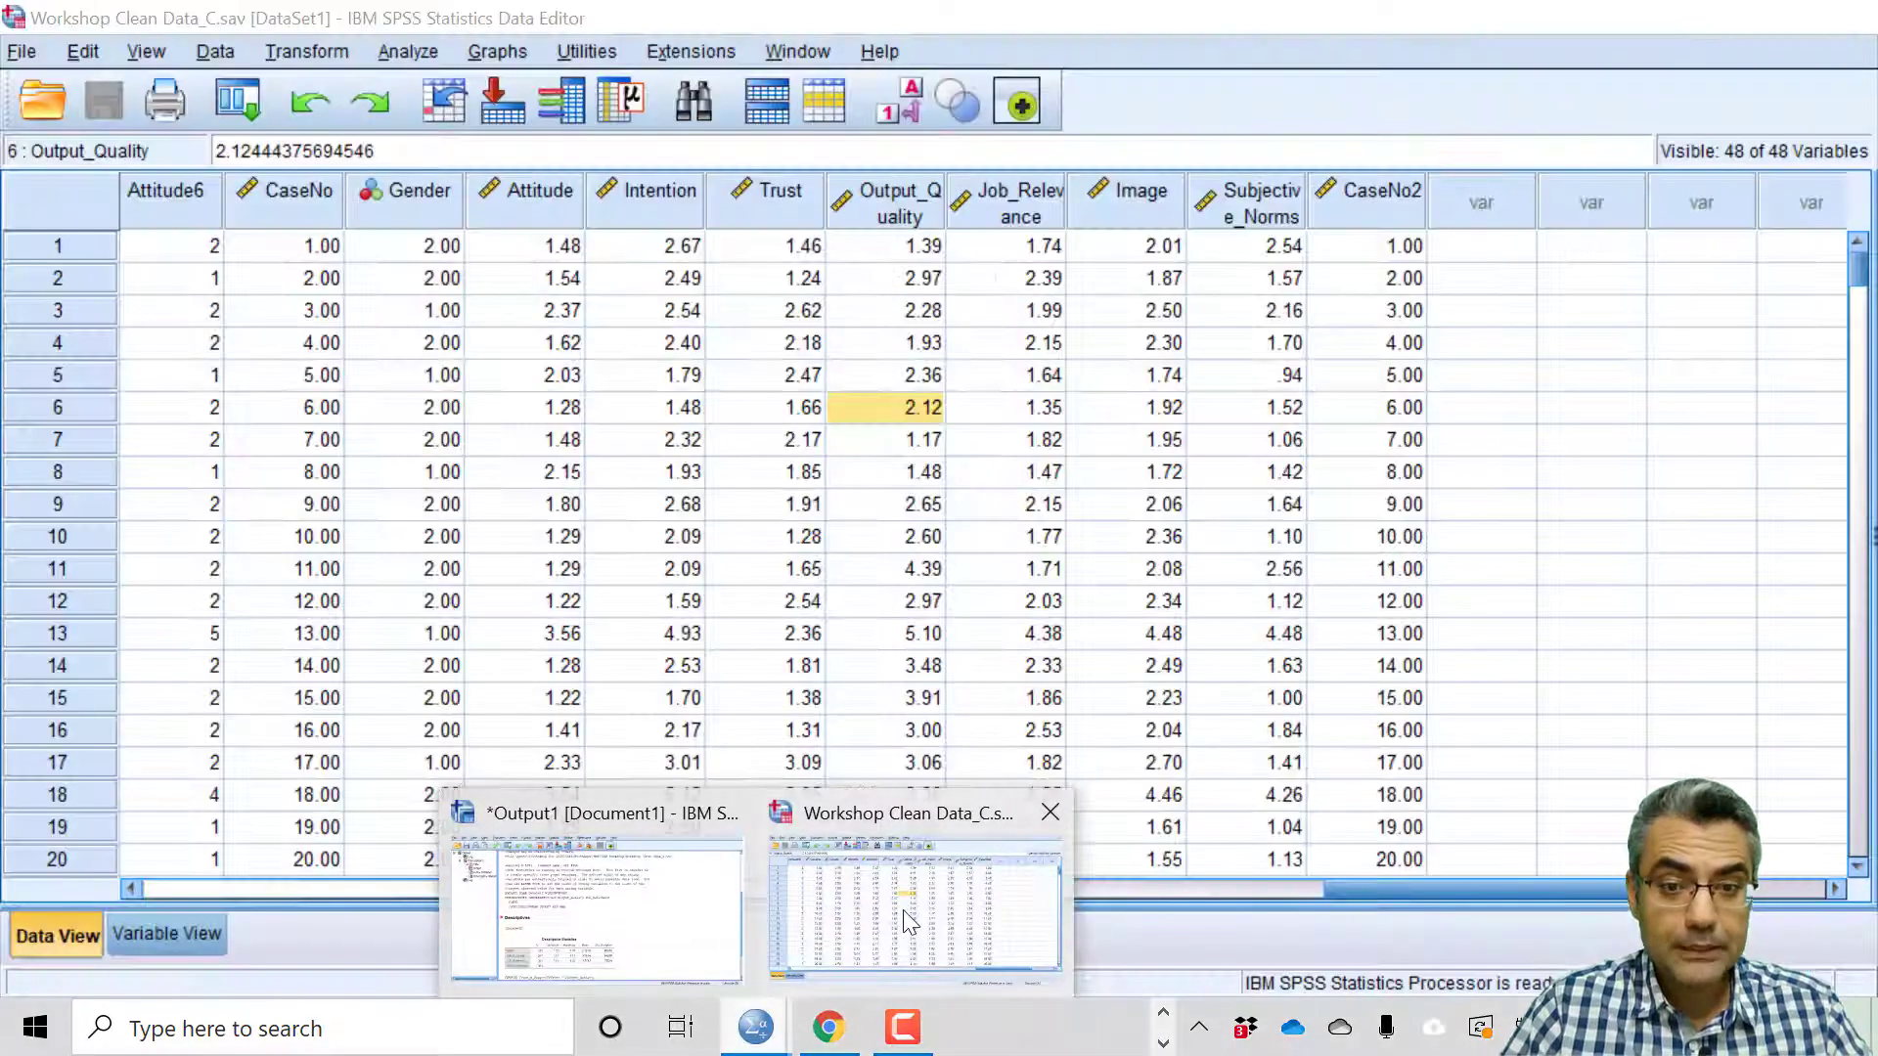
pyautogui.click(902, 910)
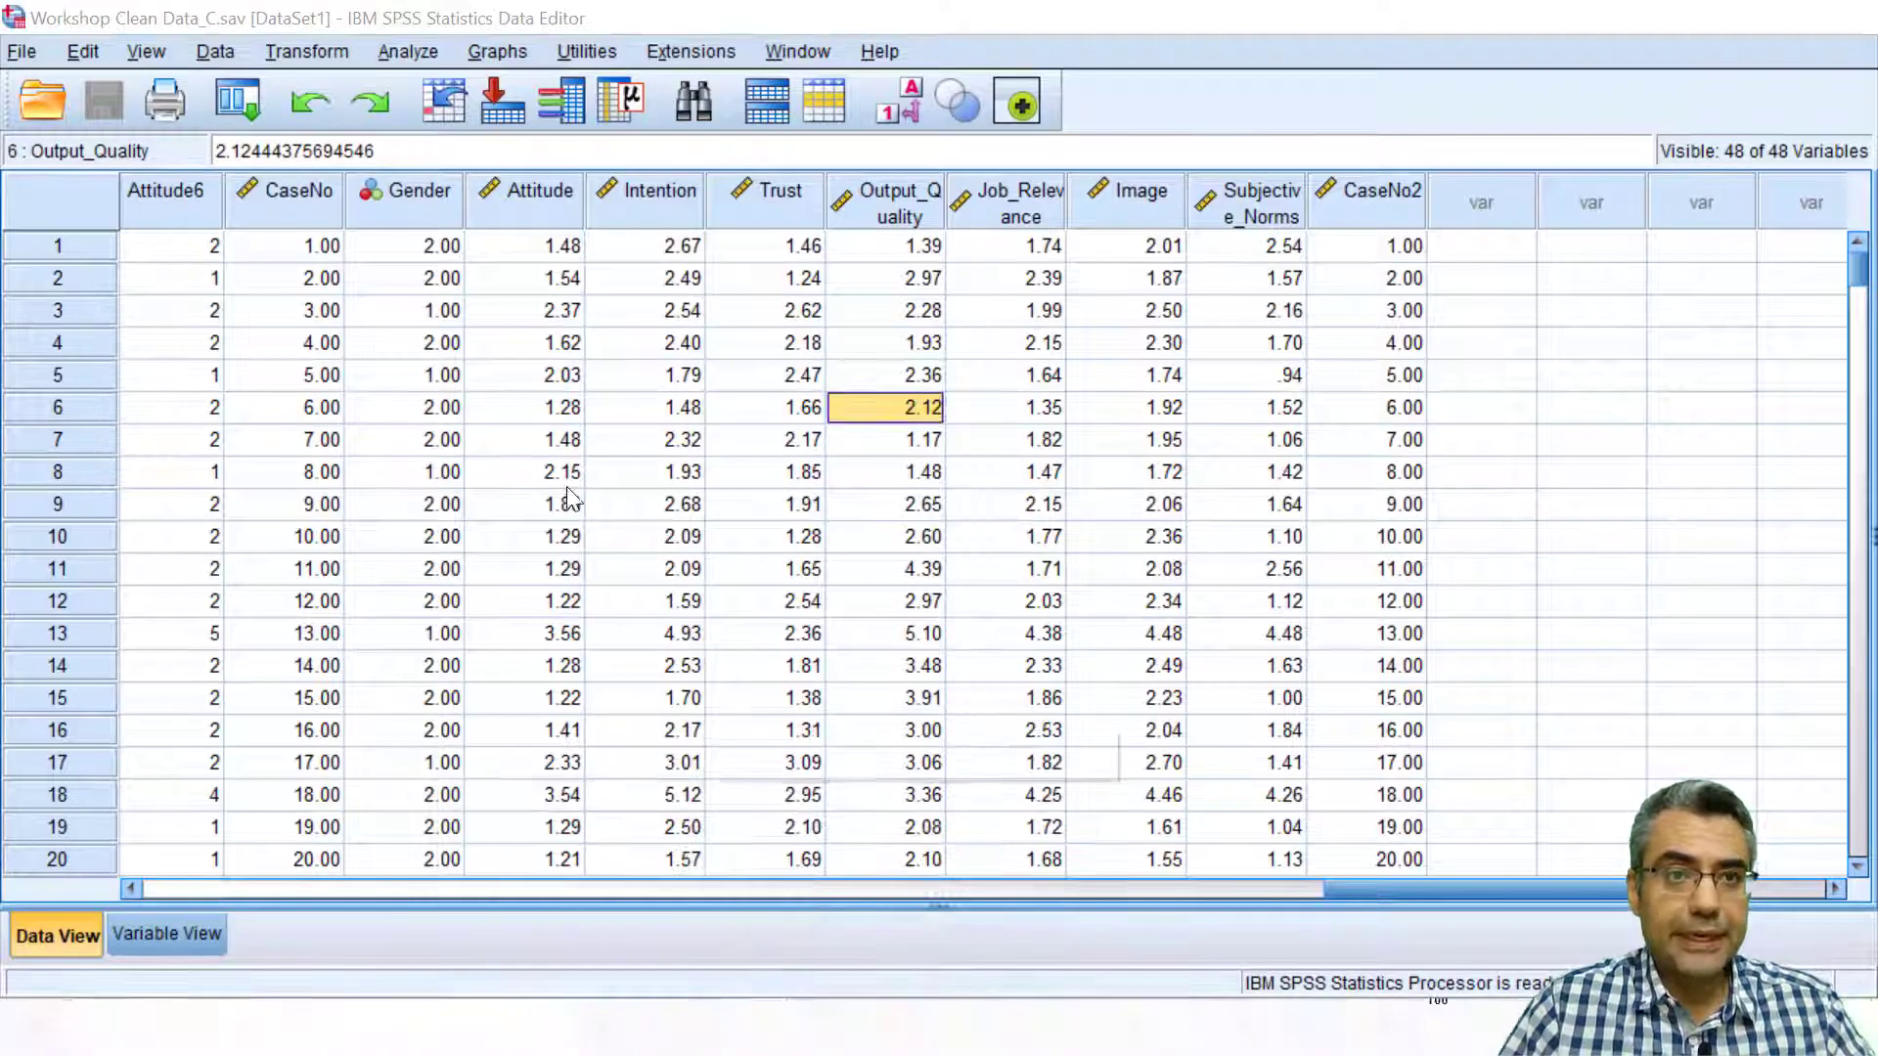
pyautogui.click(645, 419)
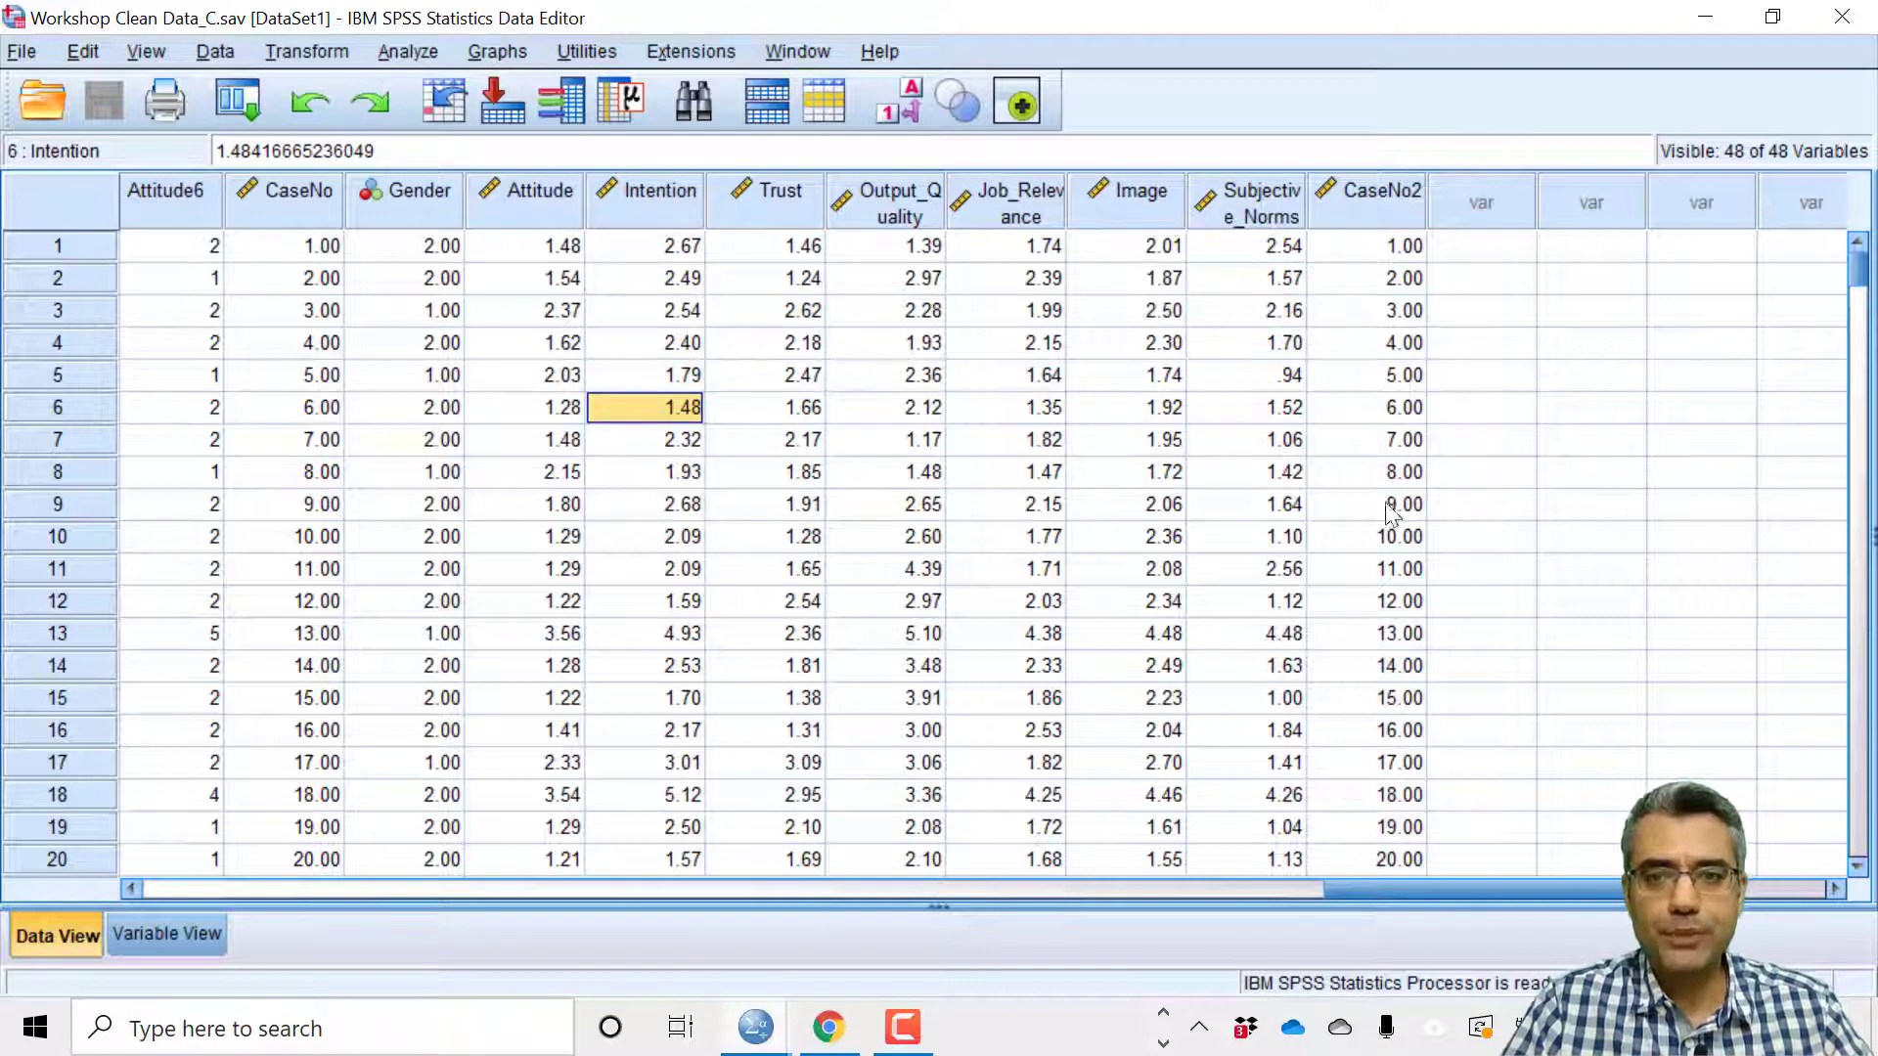
pyautogui.moveTo(1472, 884); pyautogui.dragTo(1520, 885)
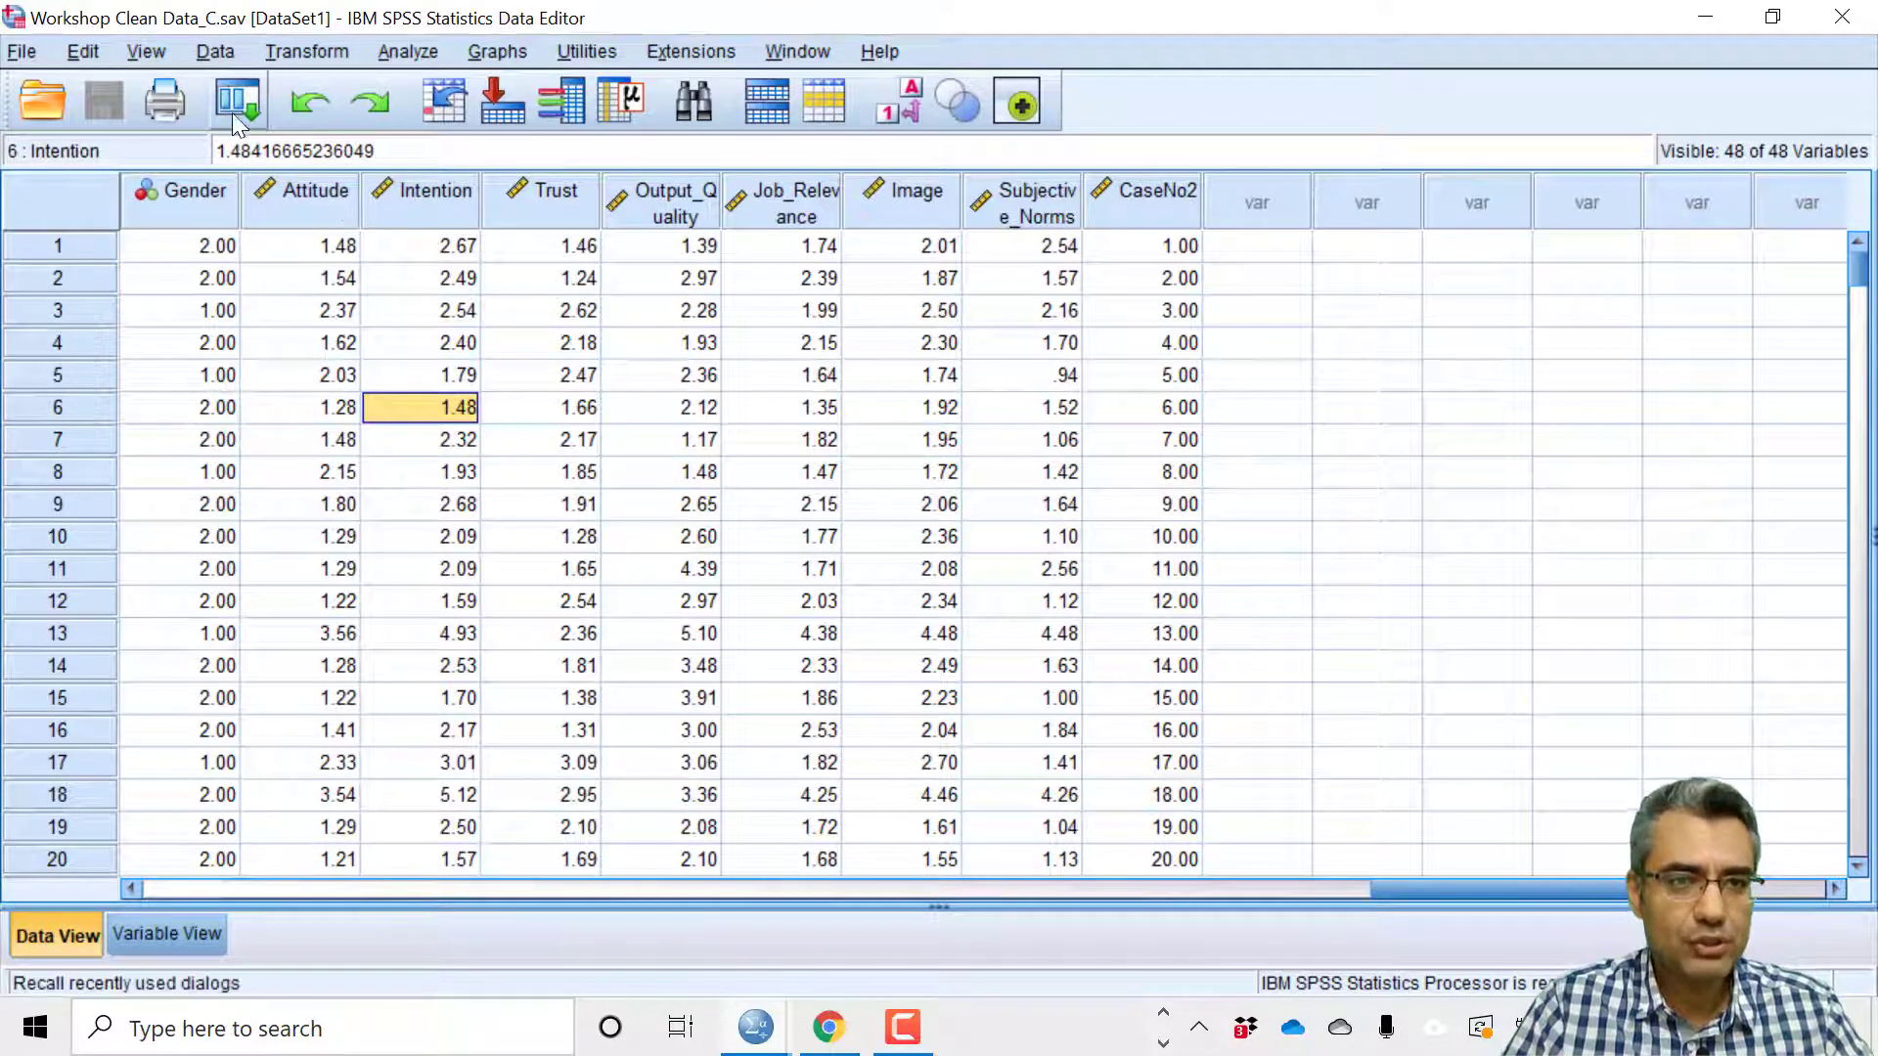
# Set up a Descriptives analysis with Trust, Output_Quality and Job_Relevance as its variables.
pyautogui.click(401, 59)
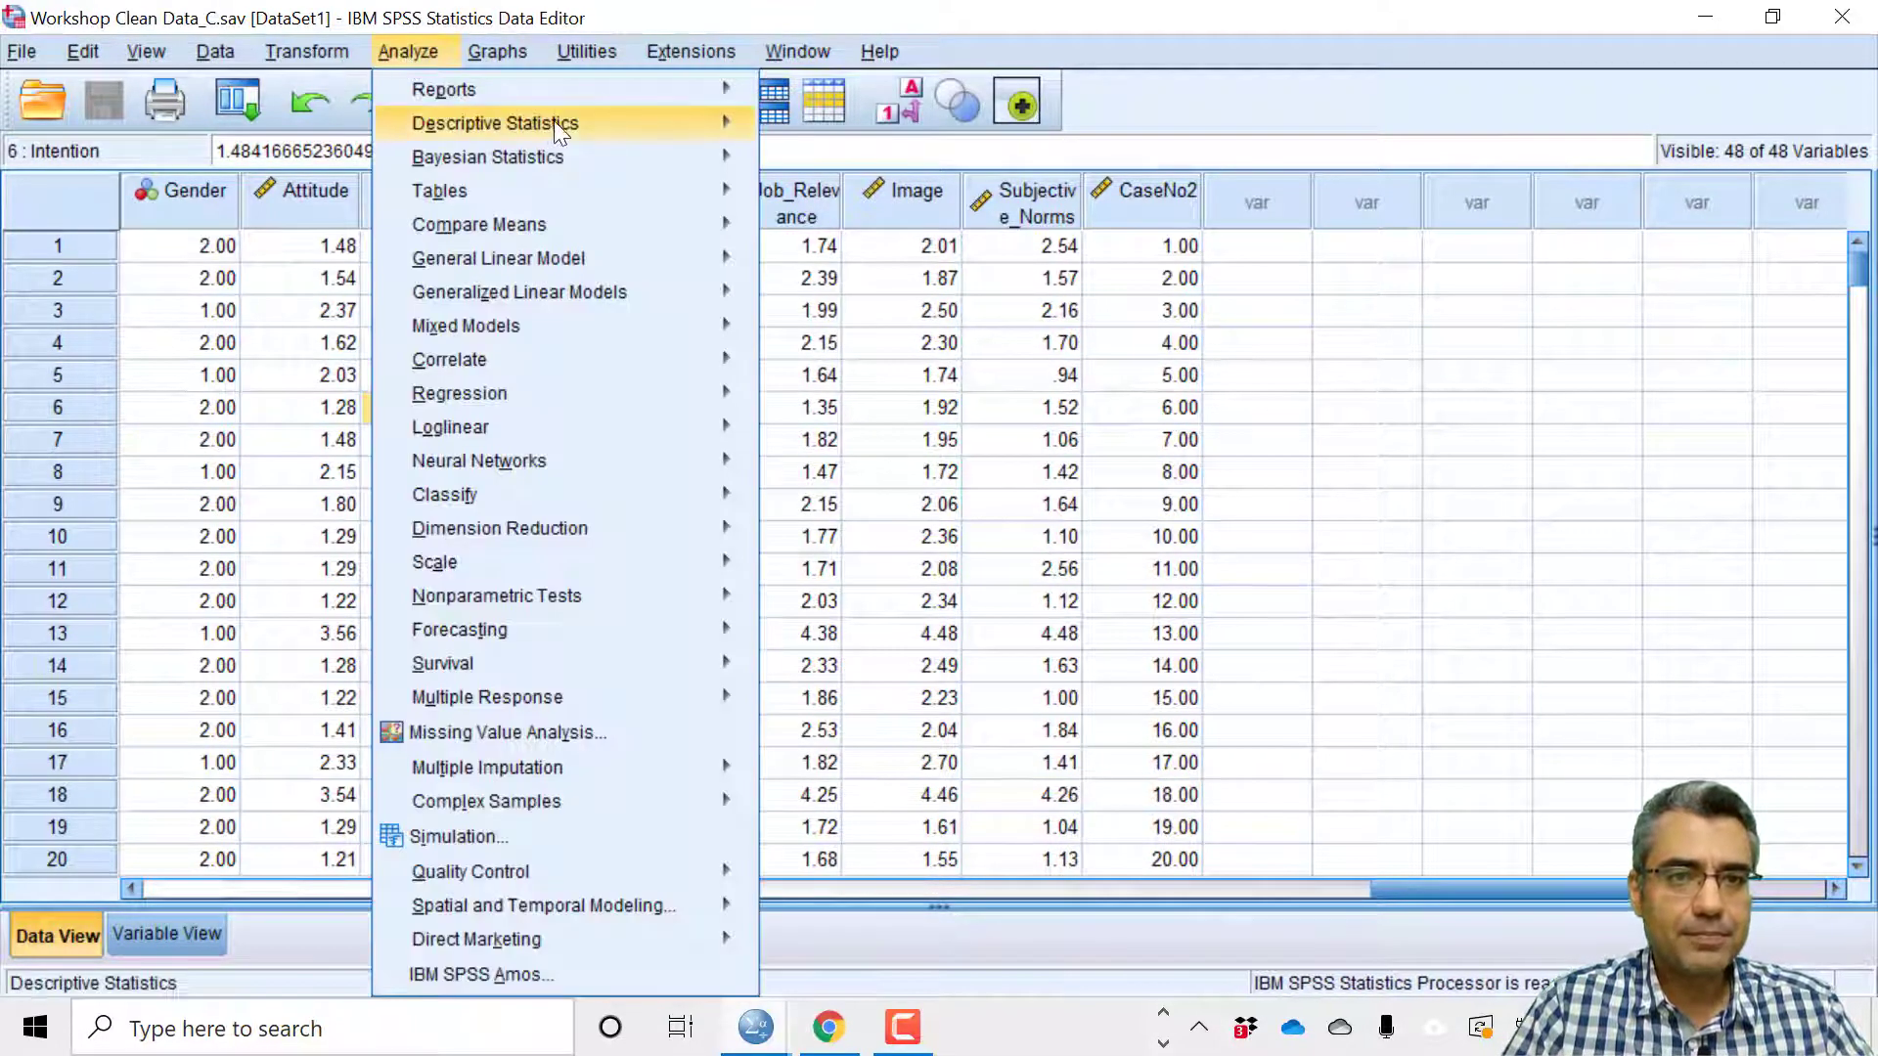
pyautogui.moveTo(553, 120)
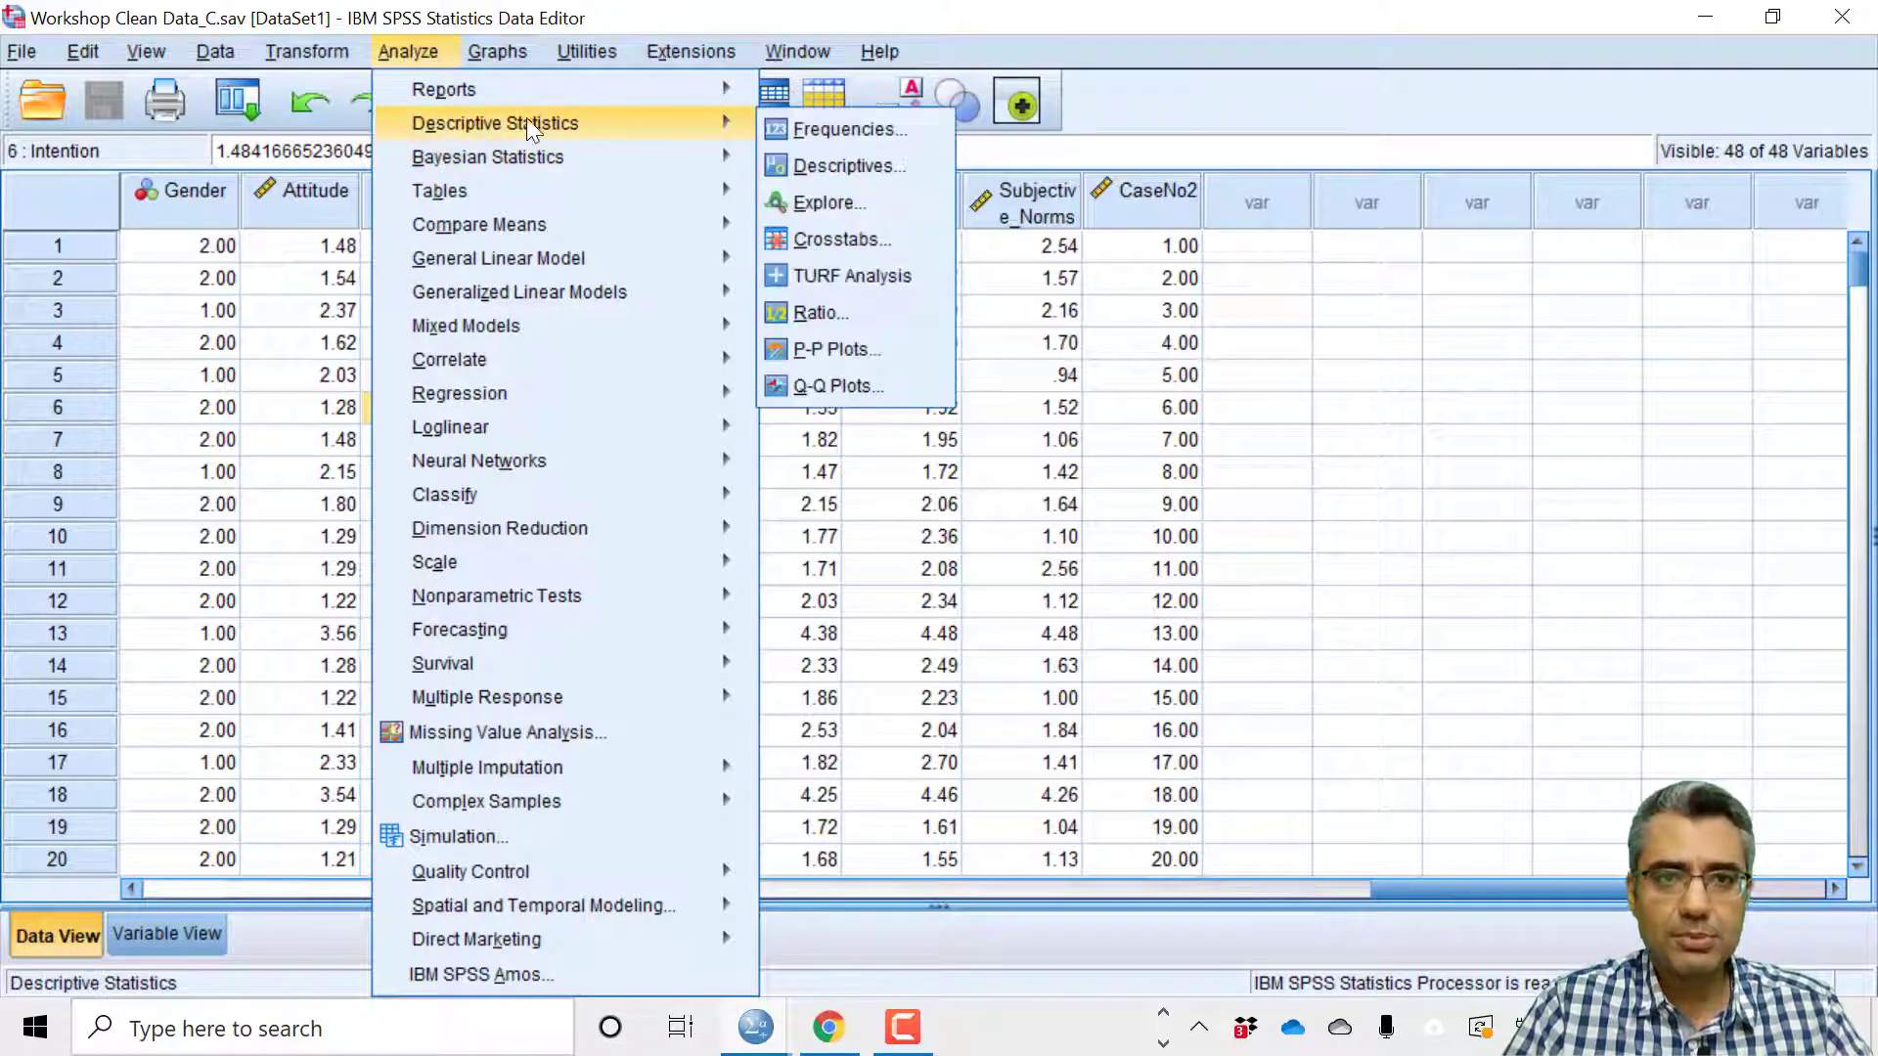
pyautogui.click(884, 174)
pyautogui.moveTo(817, 219); pyautogui.dragTo(823, 591)
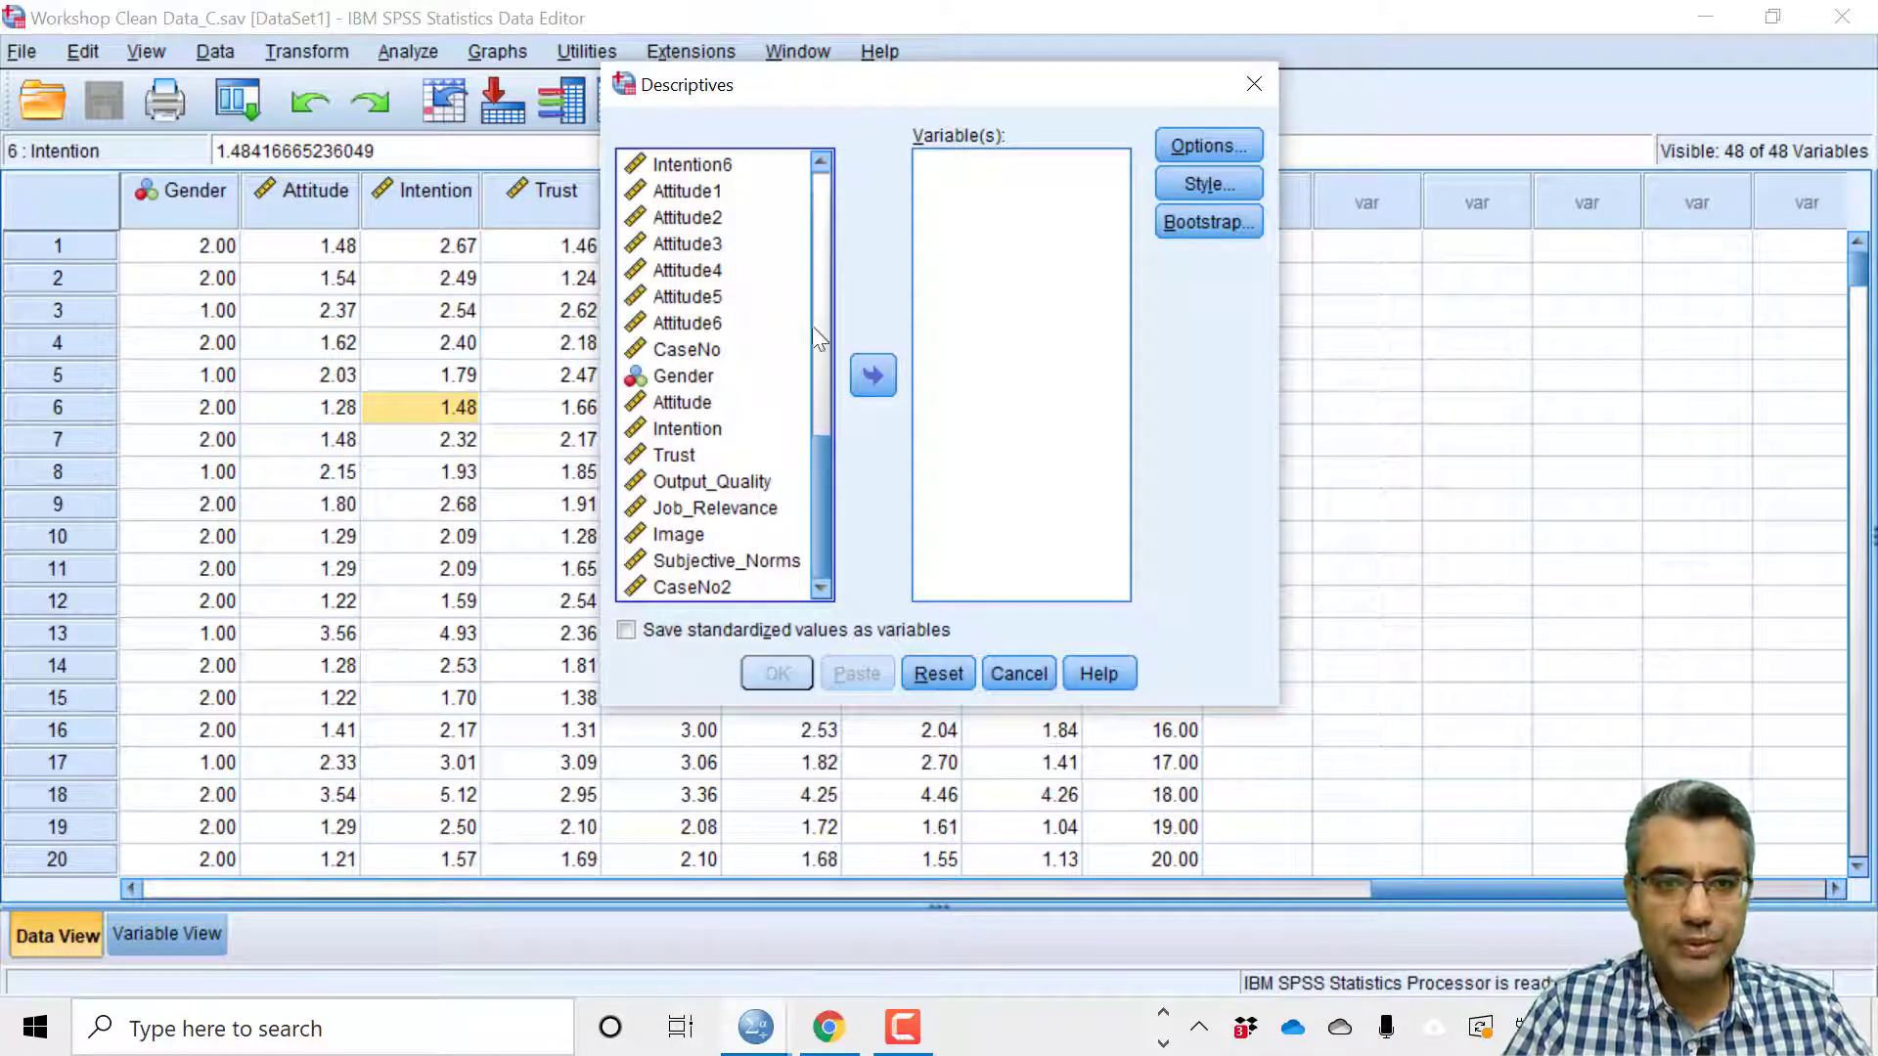
pyautogui.click(705, 457)
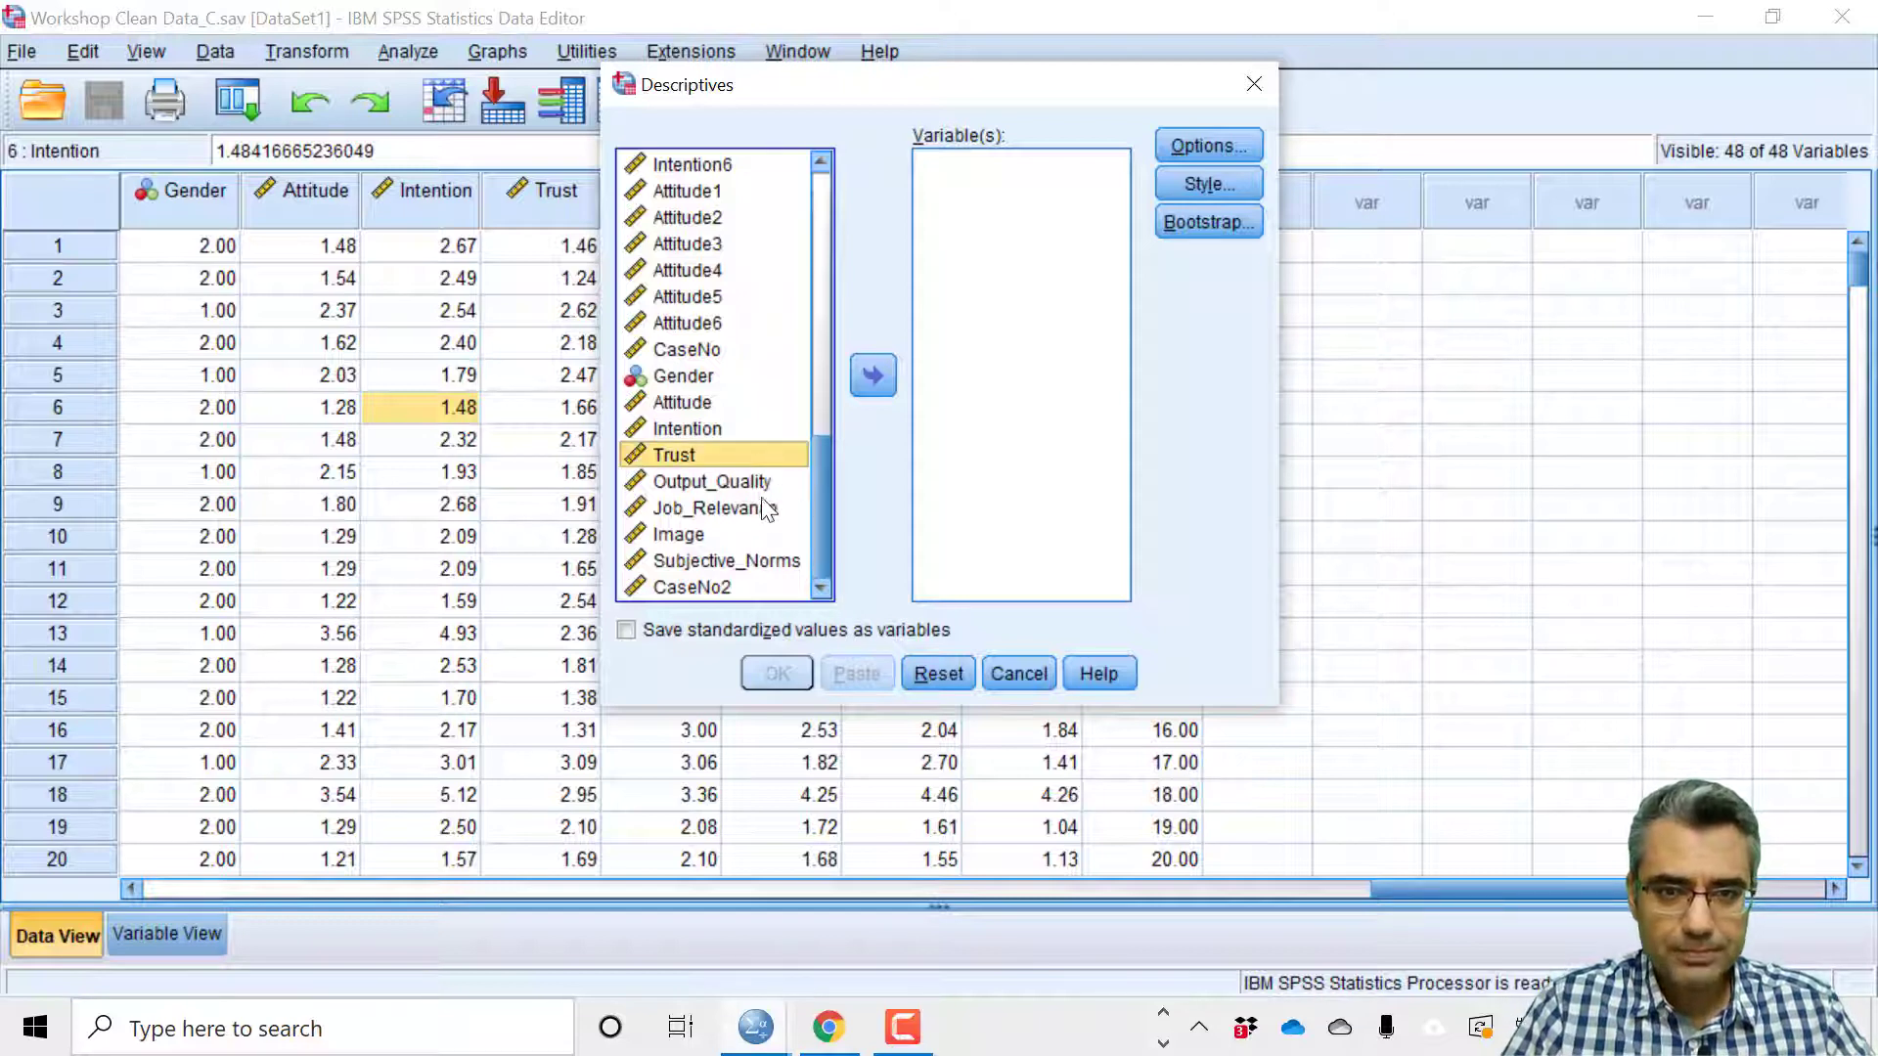
pyautogui.keyDown('shift'); pyautogui.click(743, 483); pyautogui.keyUp('shift')
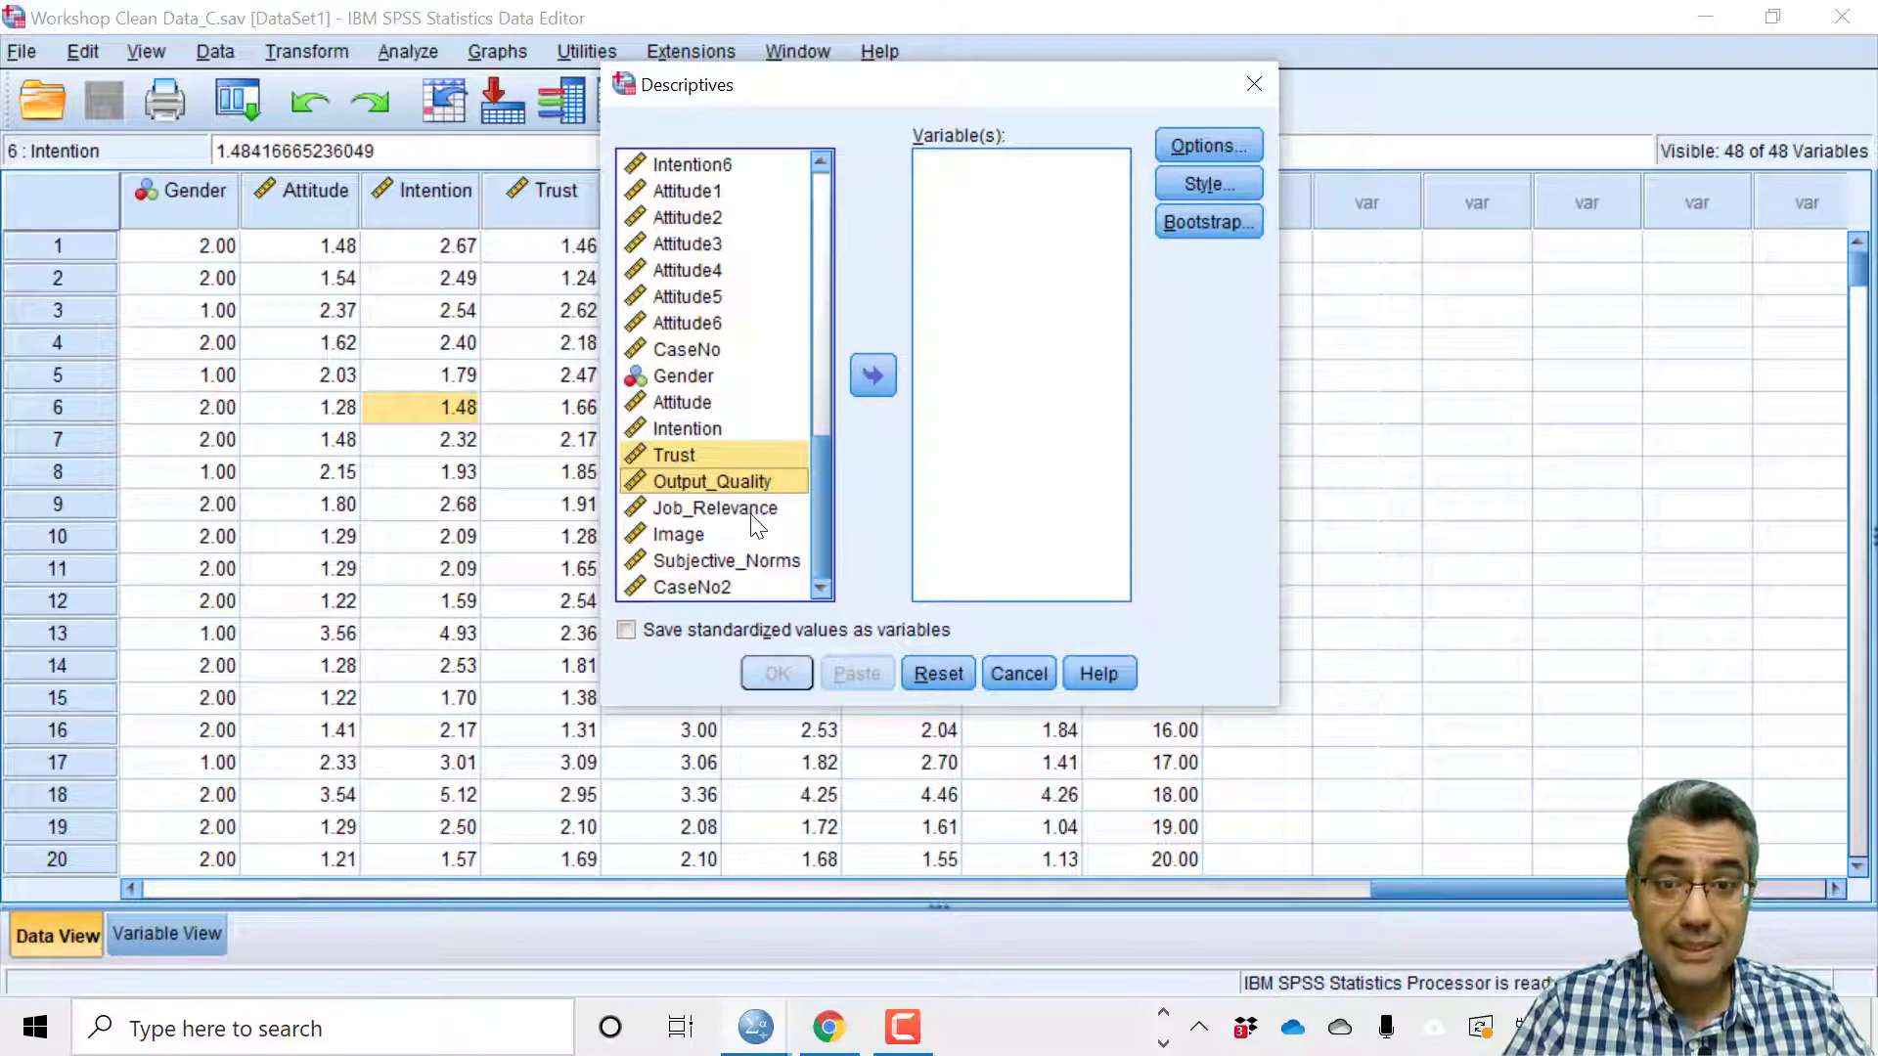
pyautogui.keyDown('shift'); pyautogui.click(753, 508); pyautogui.keyUp('shift')
pyautogui.click(871, 380)
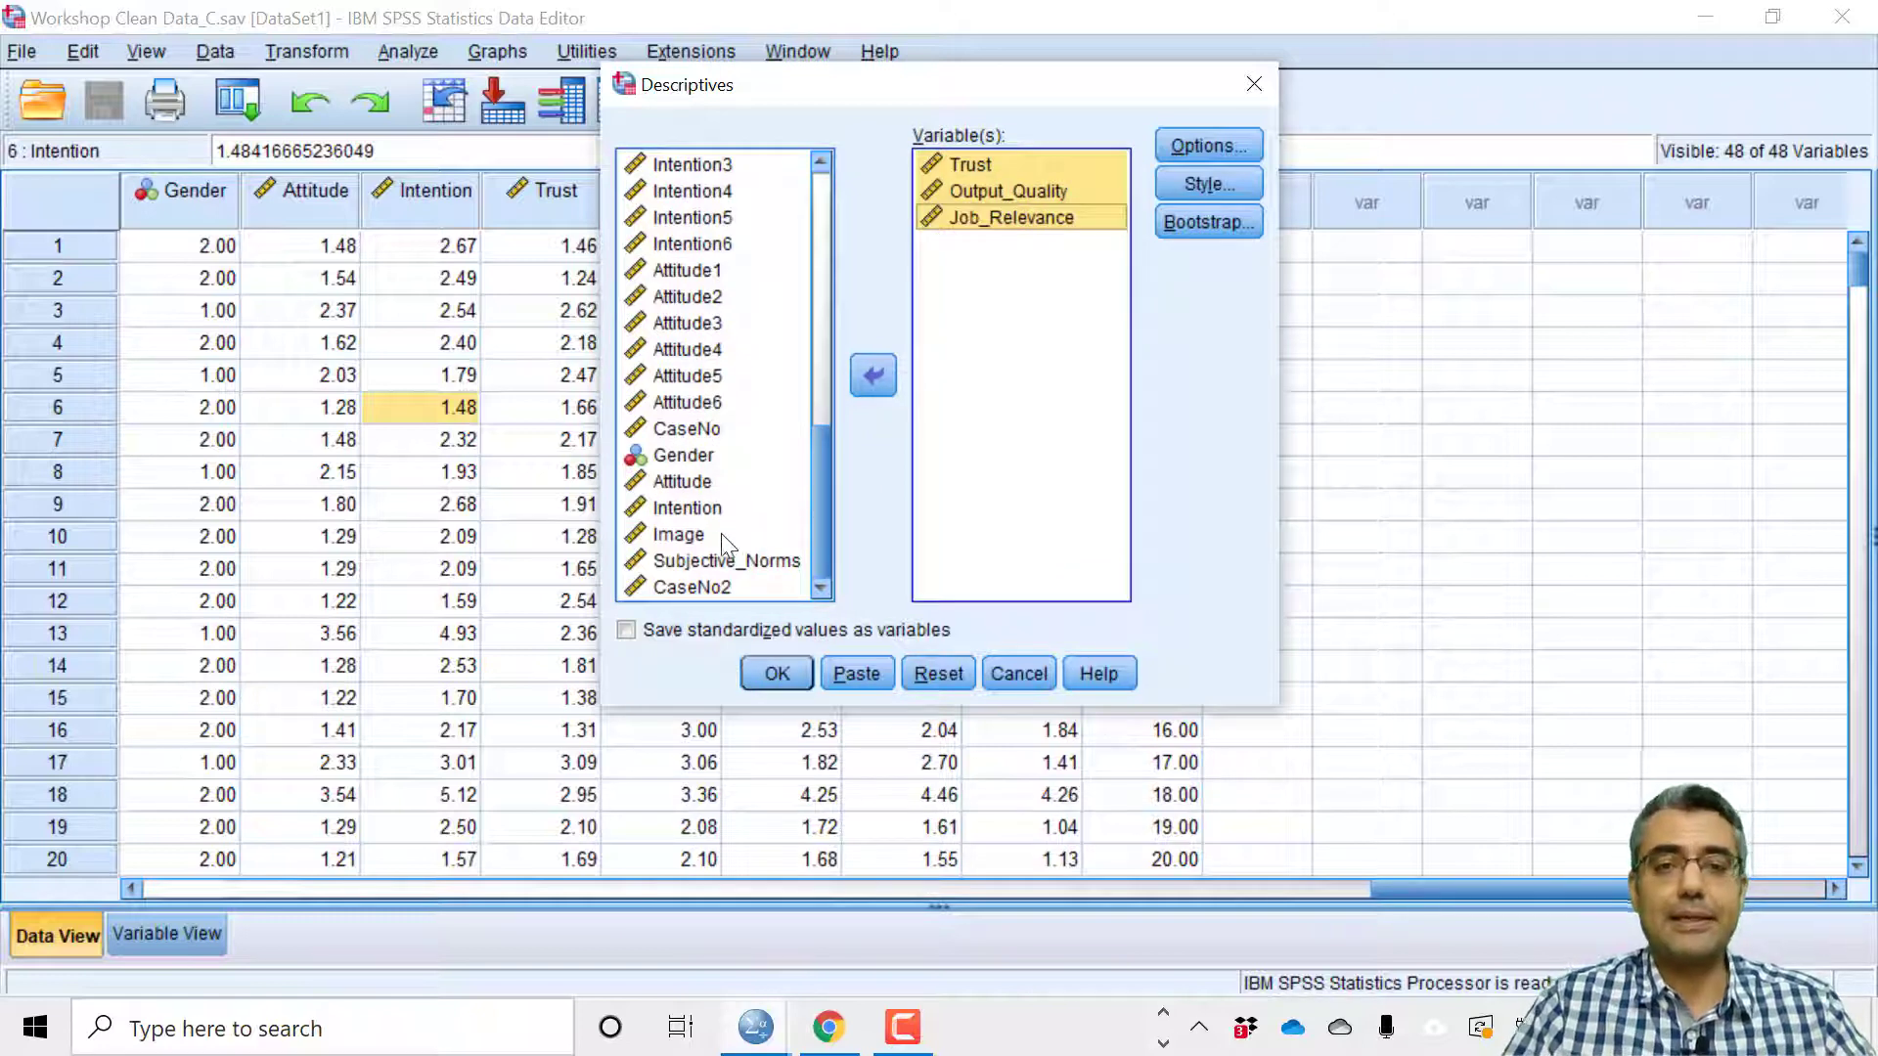
# Run the Descriptives with standardized values saved as variables, and view the new Z-score columns in the dataset.
pyautogui.click(778, 630)
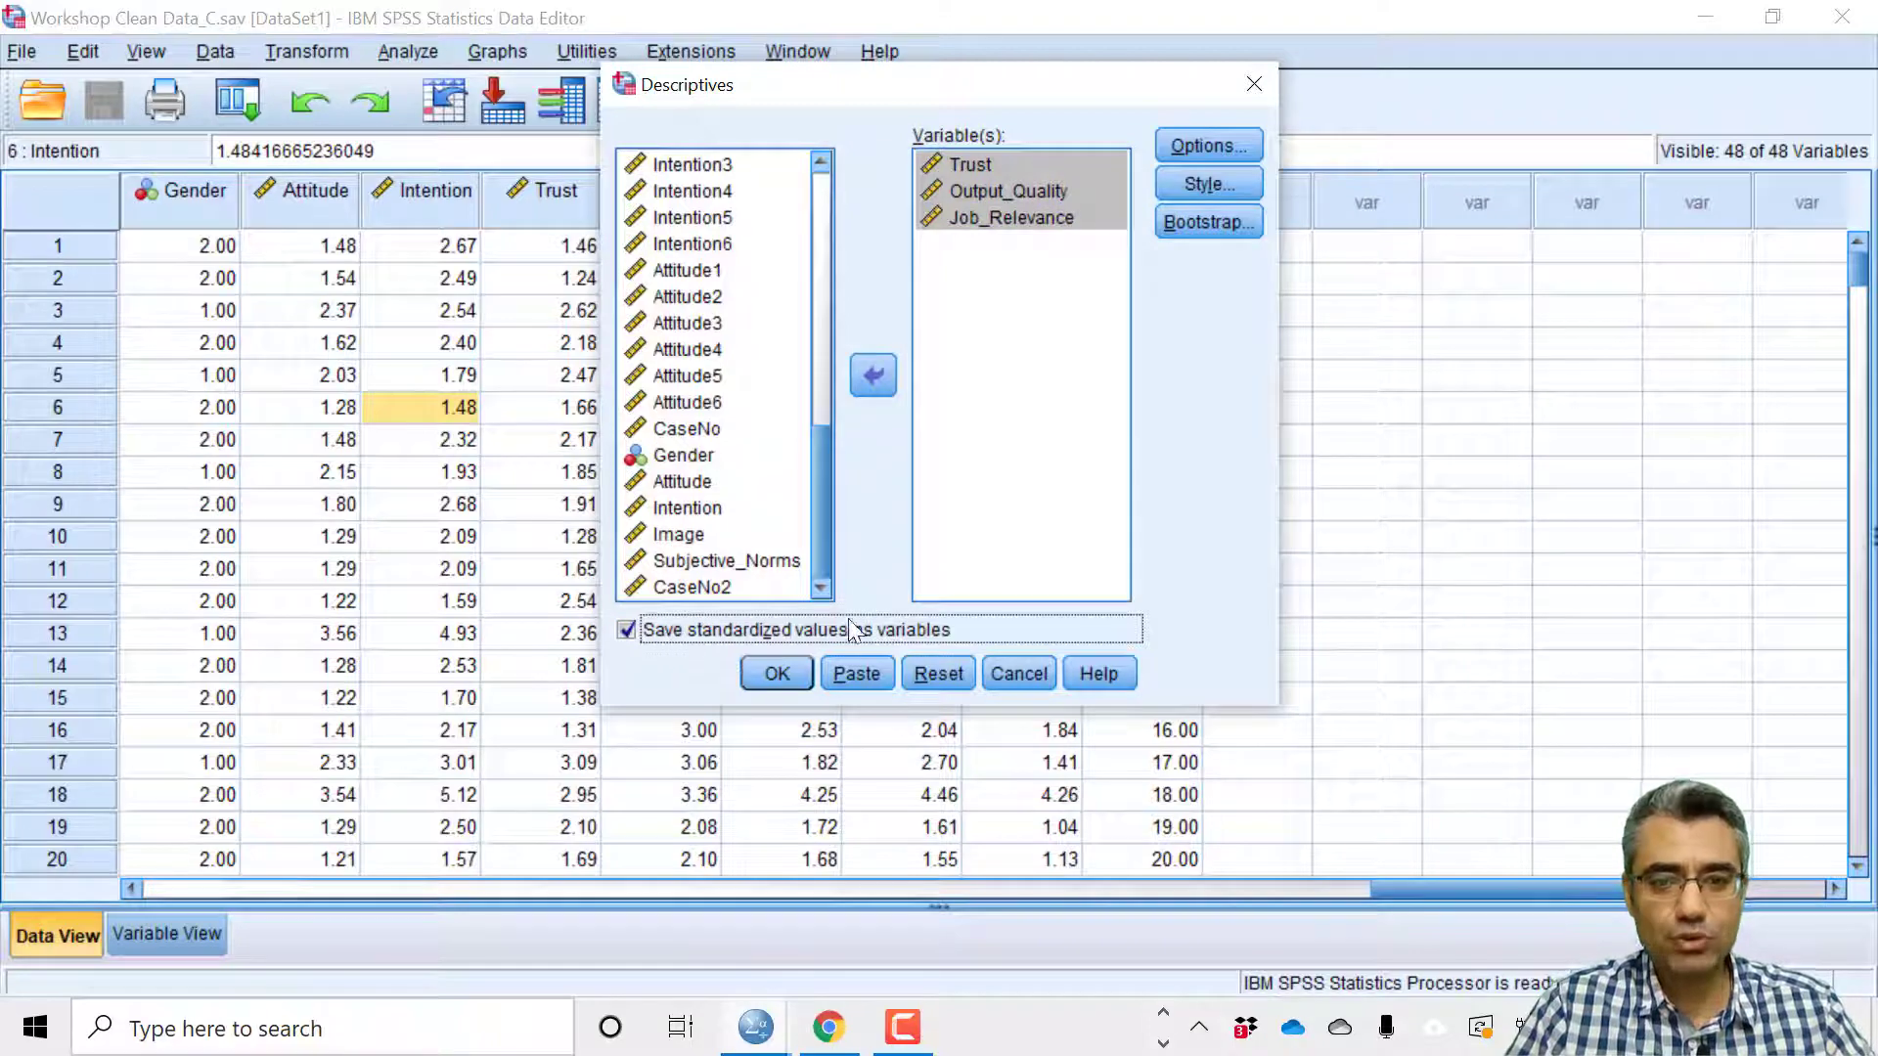
pyautogui.click(786, 663)
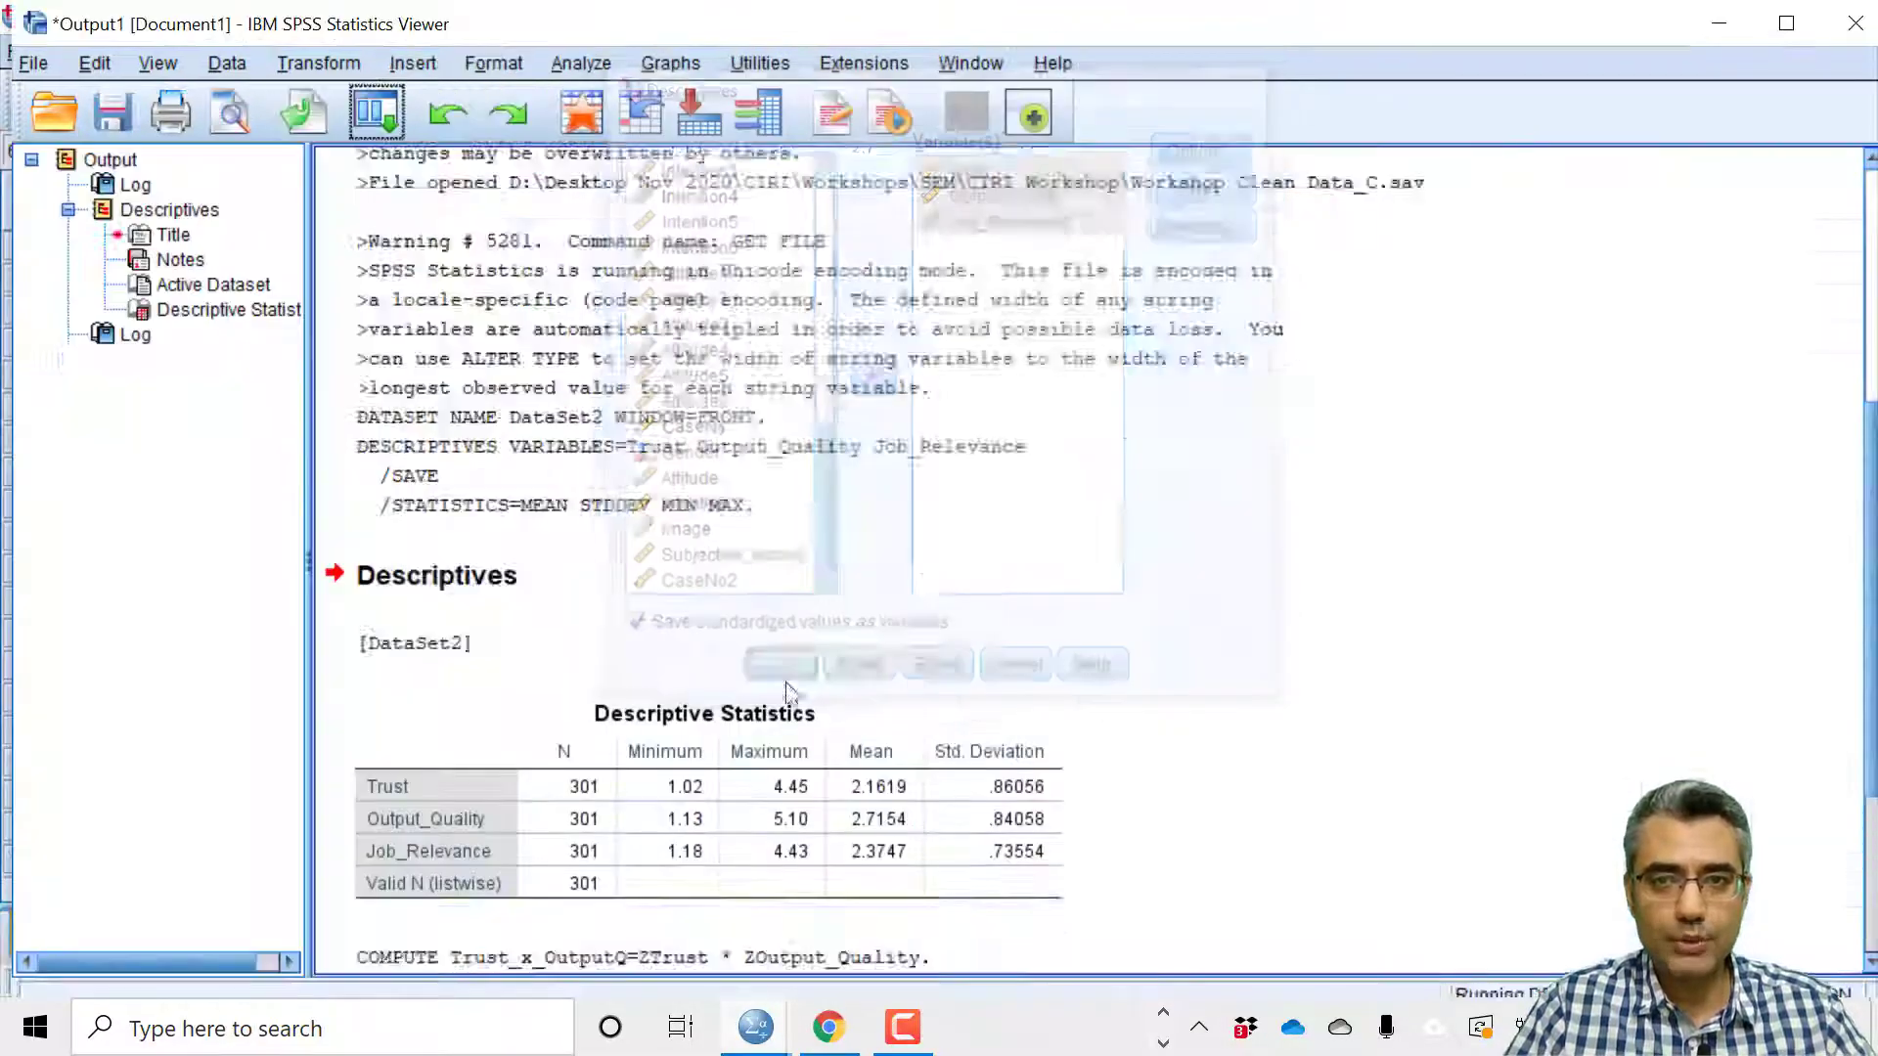
pyautogui.hotkey('alt', 'Tab')
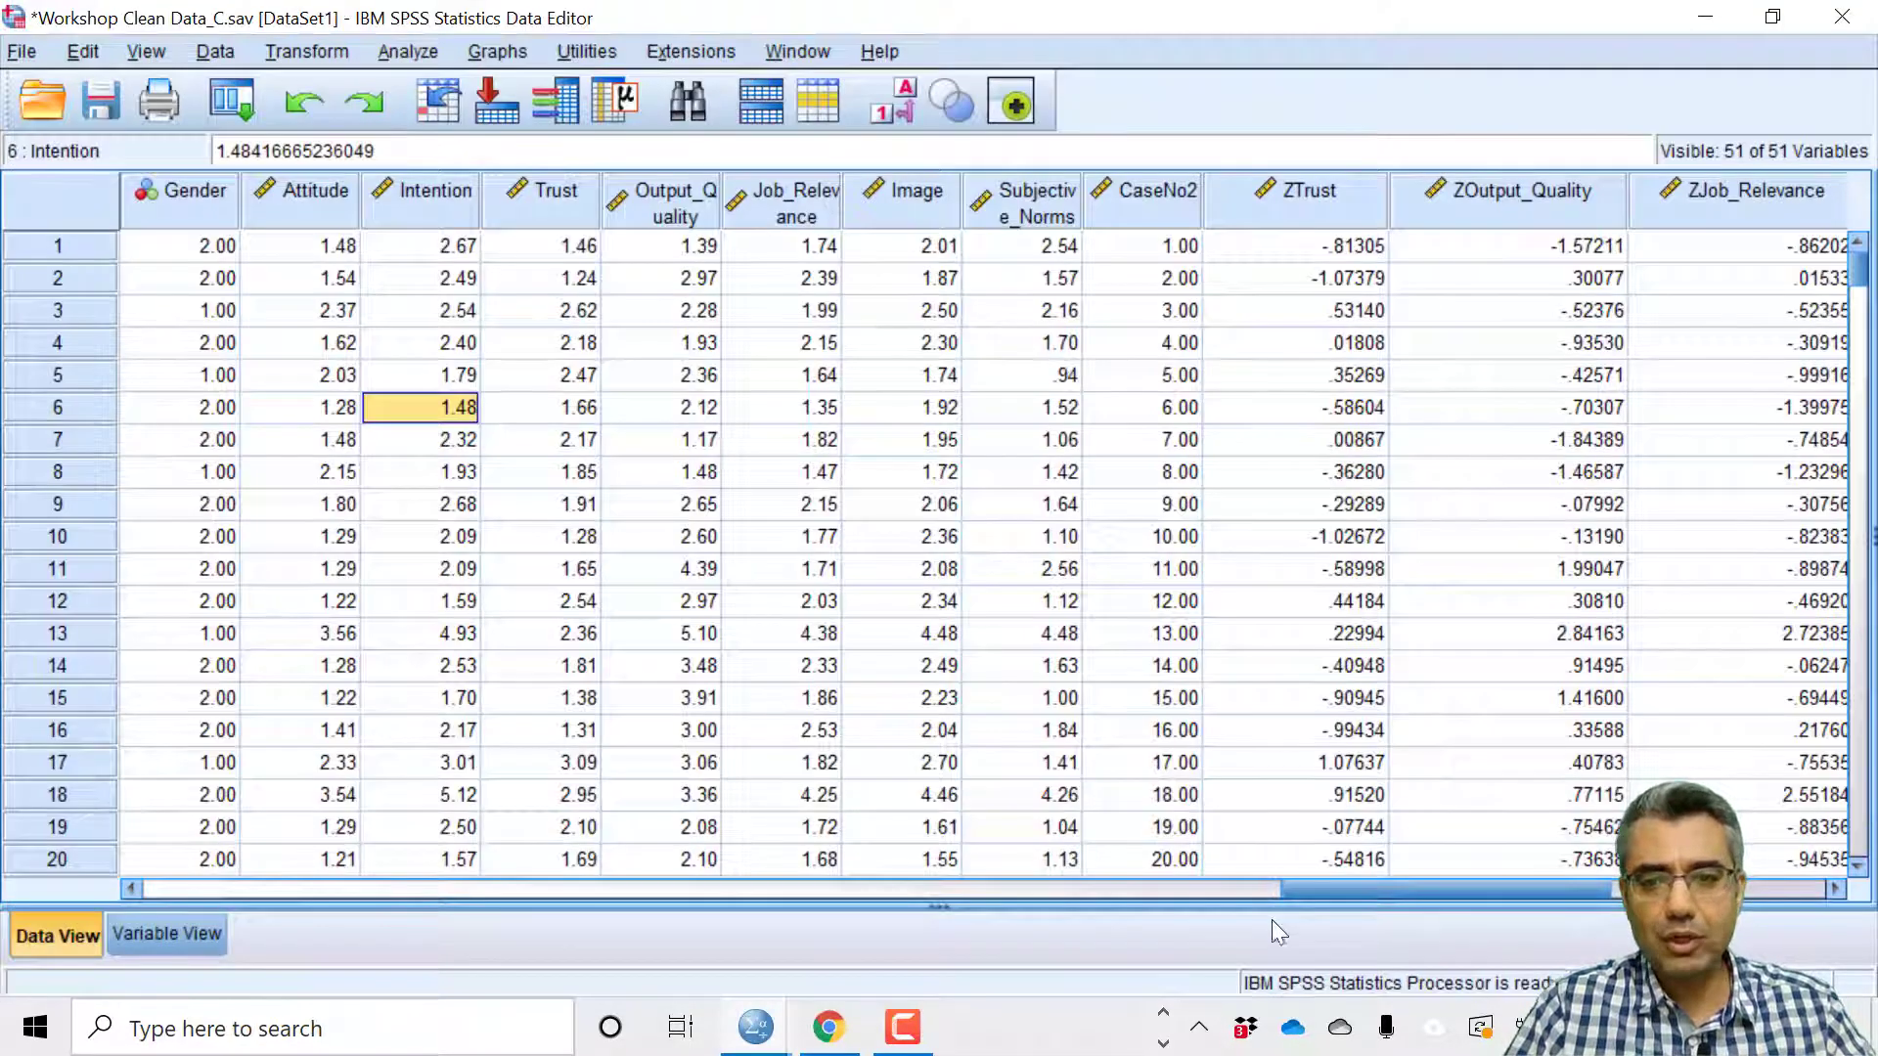
pyautogui.moveTo(1379, 891)
pyautogui.mouseDown()
pyautogui.moveTo(1487, 890)
pyautogui.moveTo(1399, 881)
pyautogui.mouseUp()
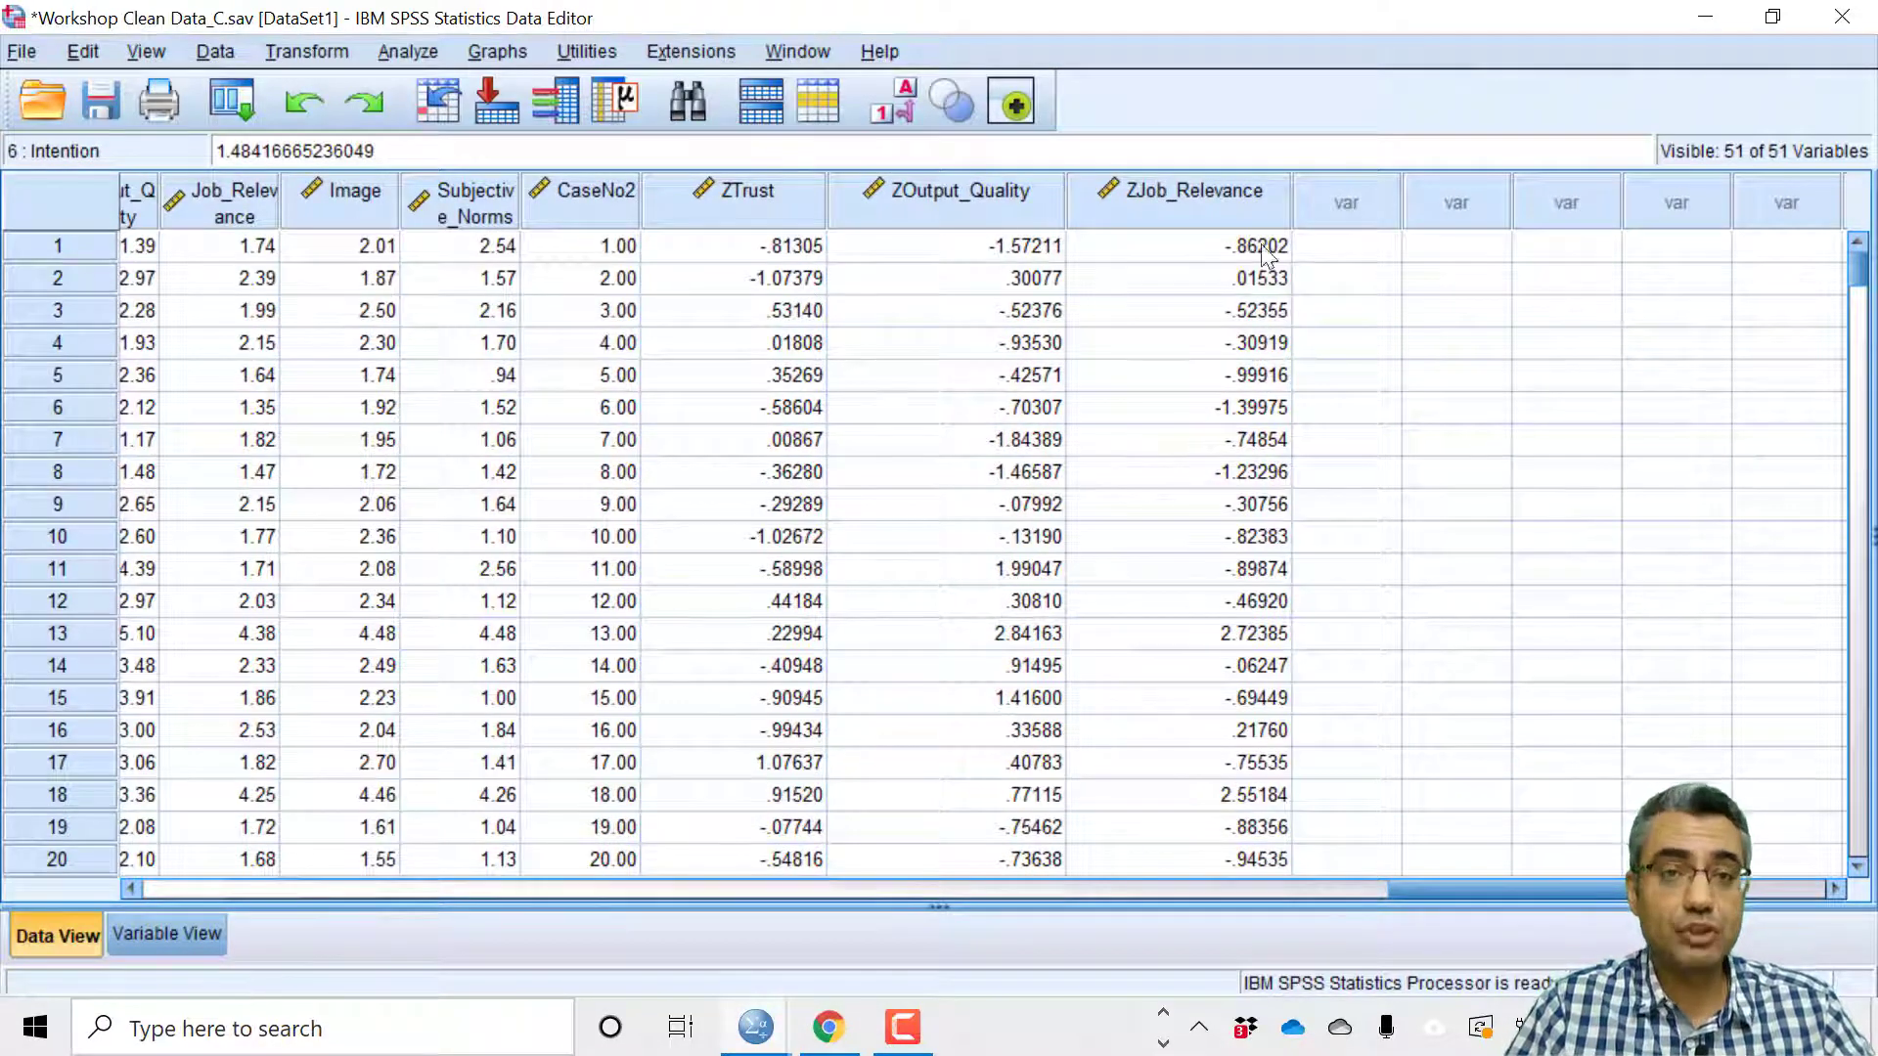
# Save the dataset as a new file named Workshop Clean Data_C_Interaction.sav in the CIRI Workshop folder.
pyautogui.click(20, 53)
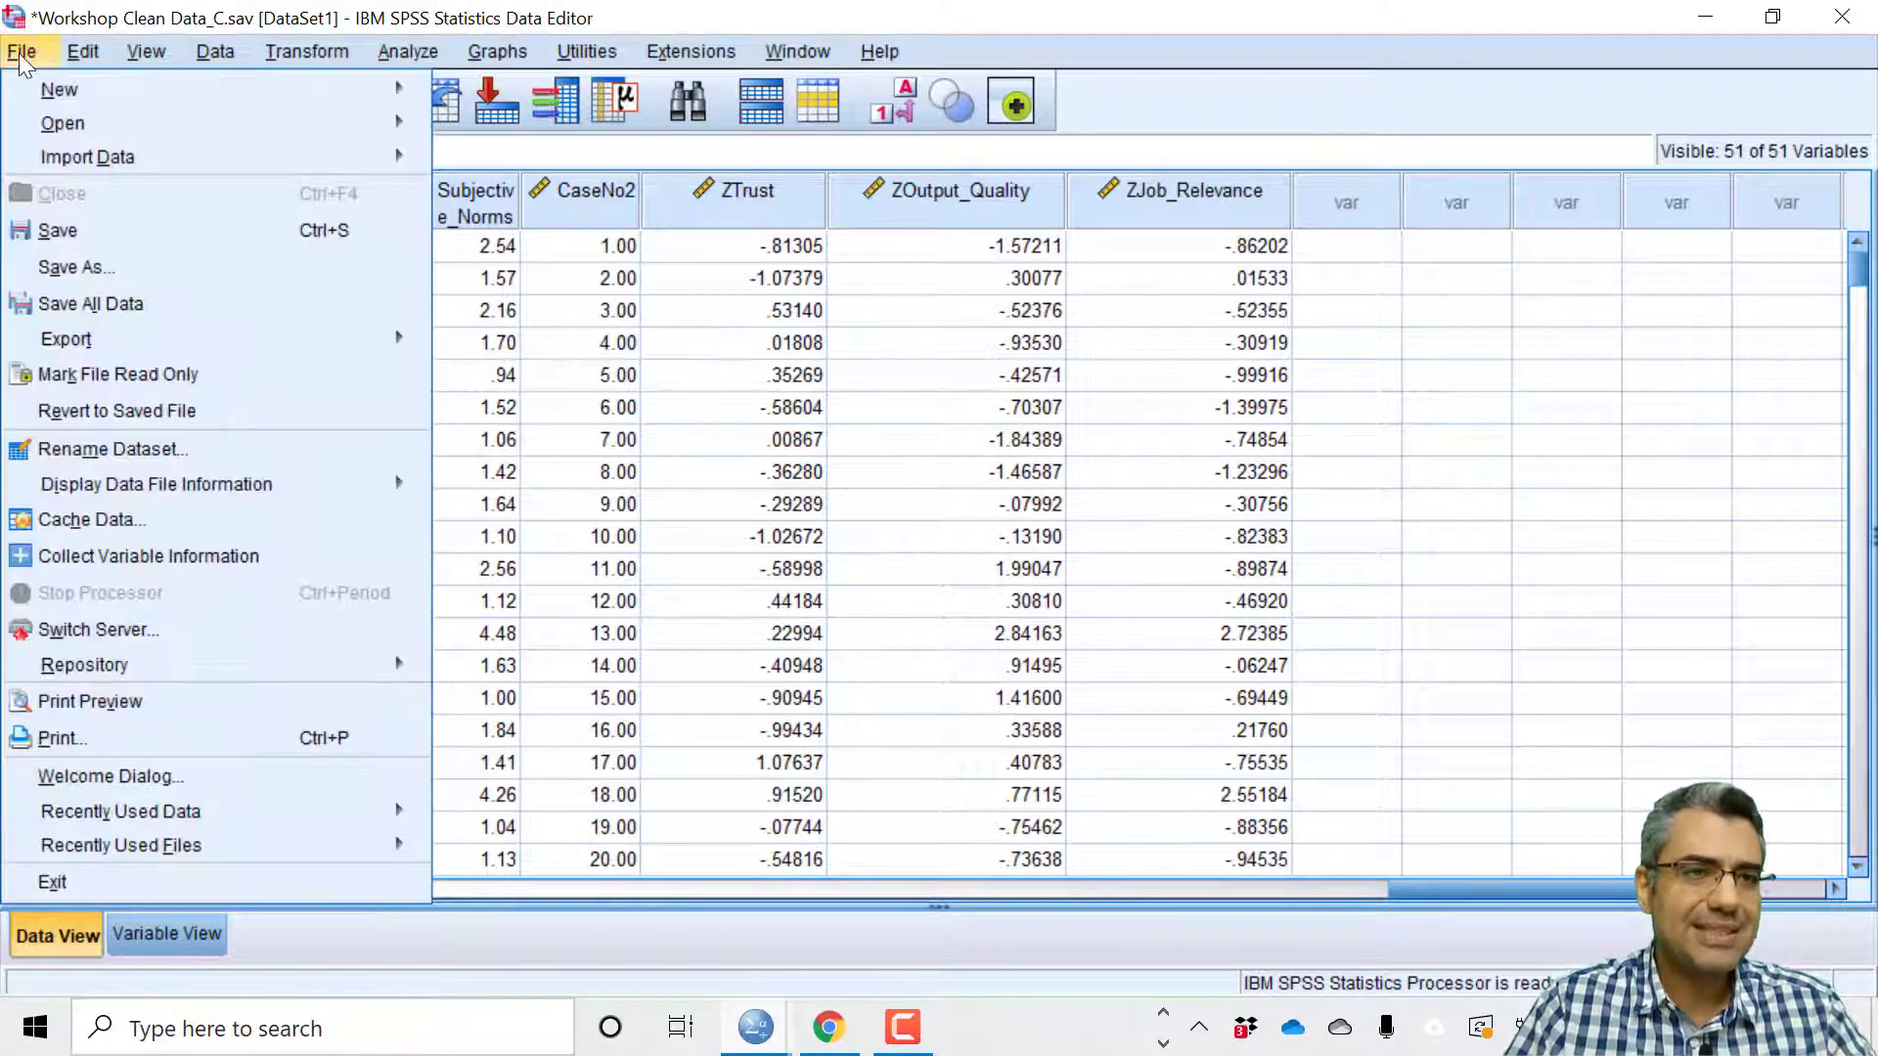
pyautogui.click(120, 272)
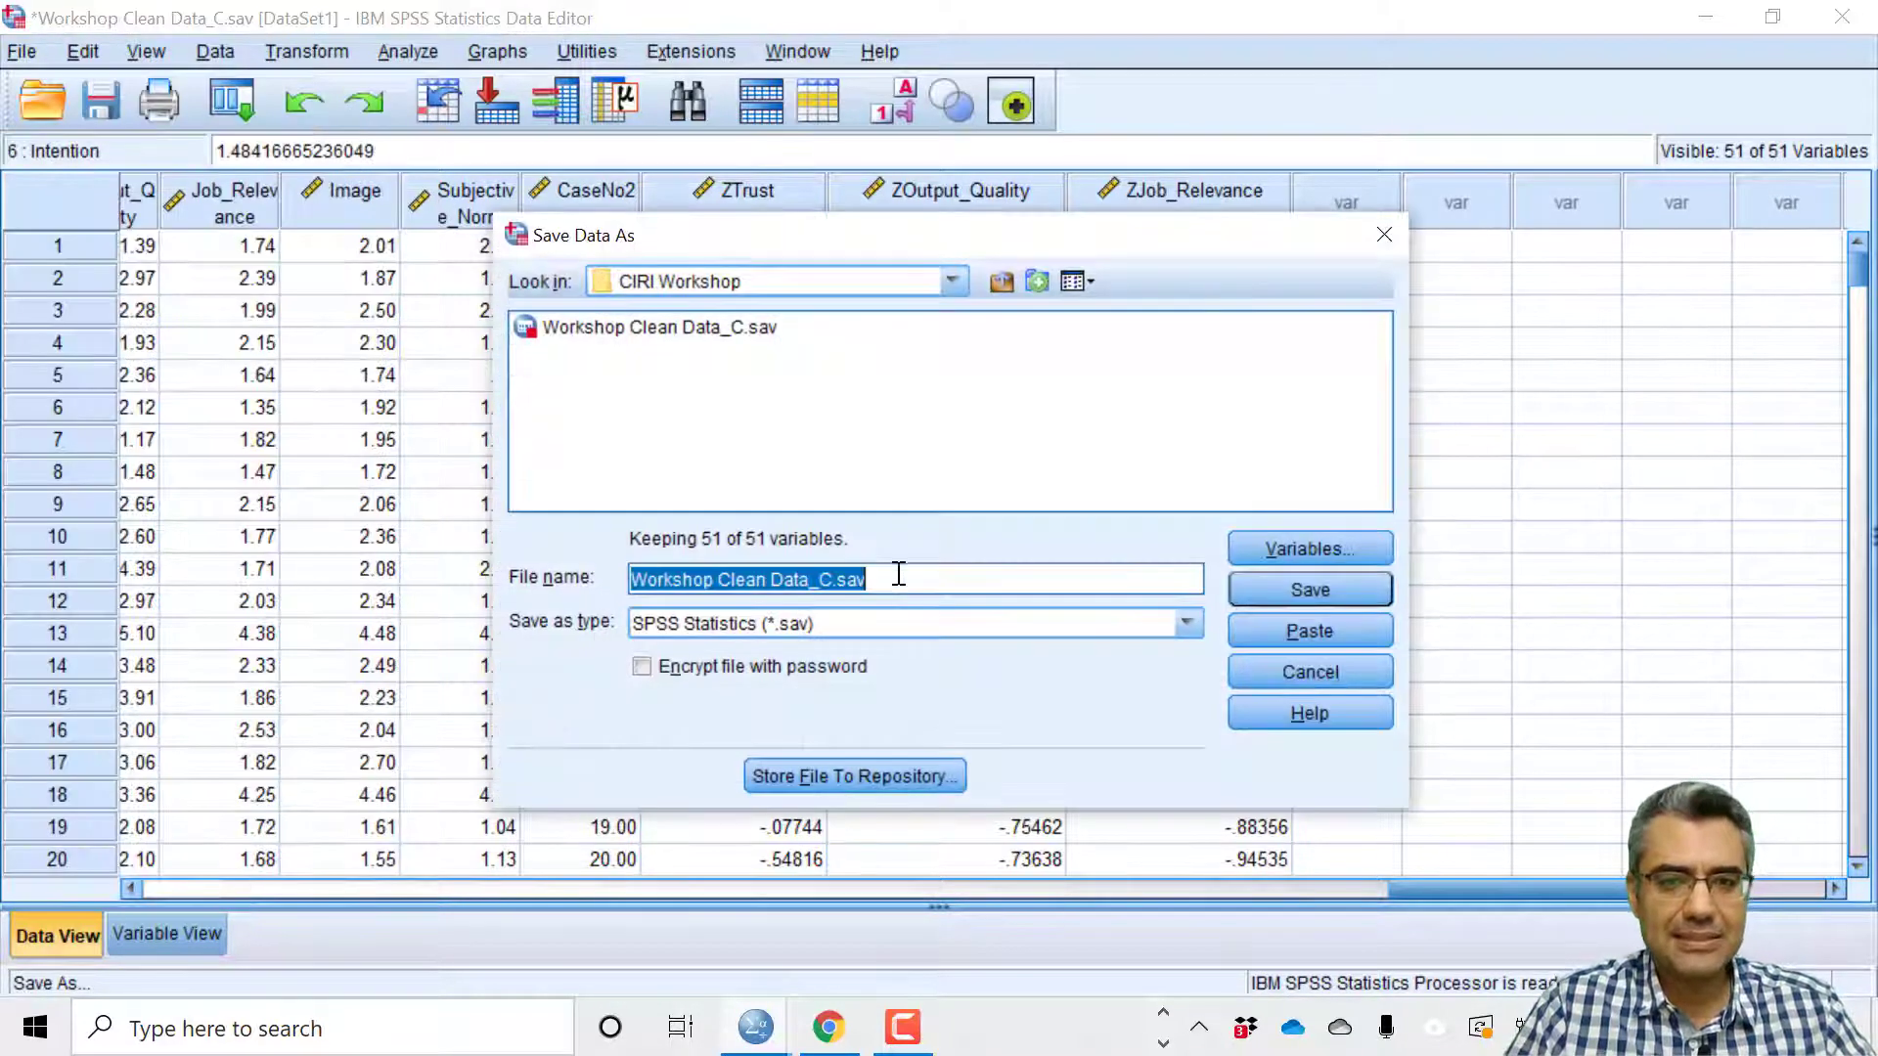
pyautogui.click(910, 577)
pyautogui.press('Left')
pyautogui.press('Left')
pyautogui.press('Left')
pyautogui.press('Left')
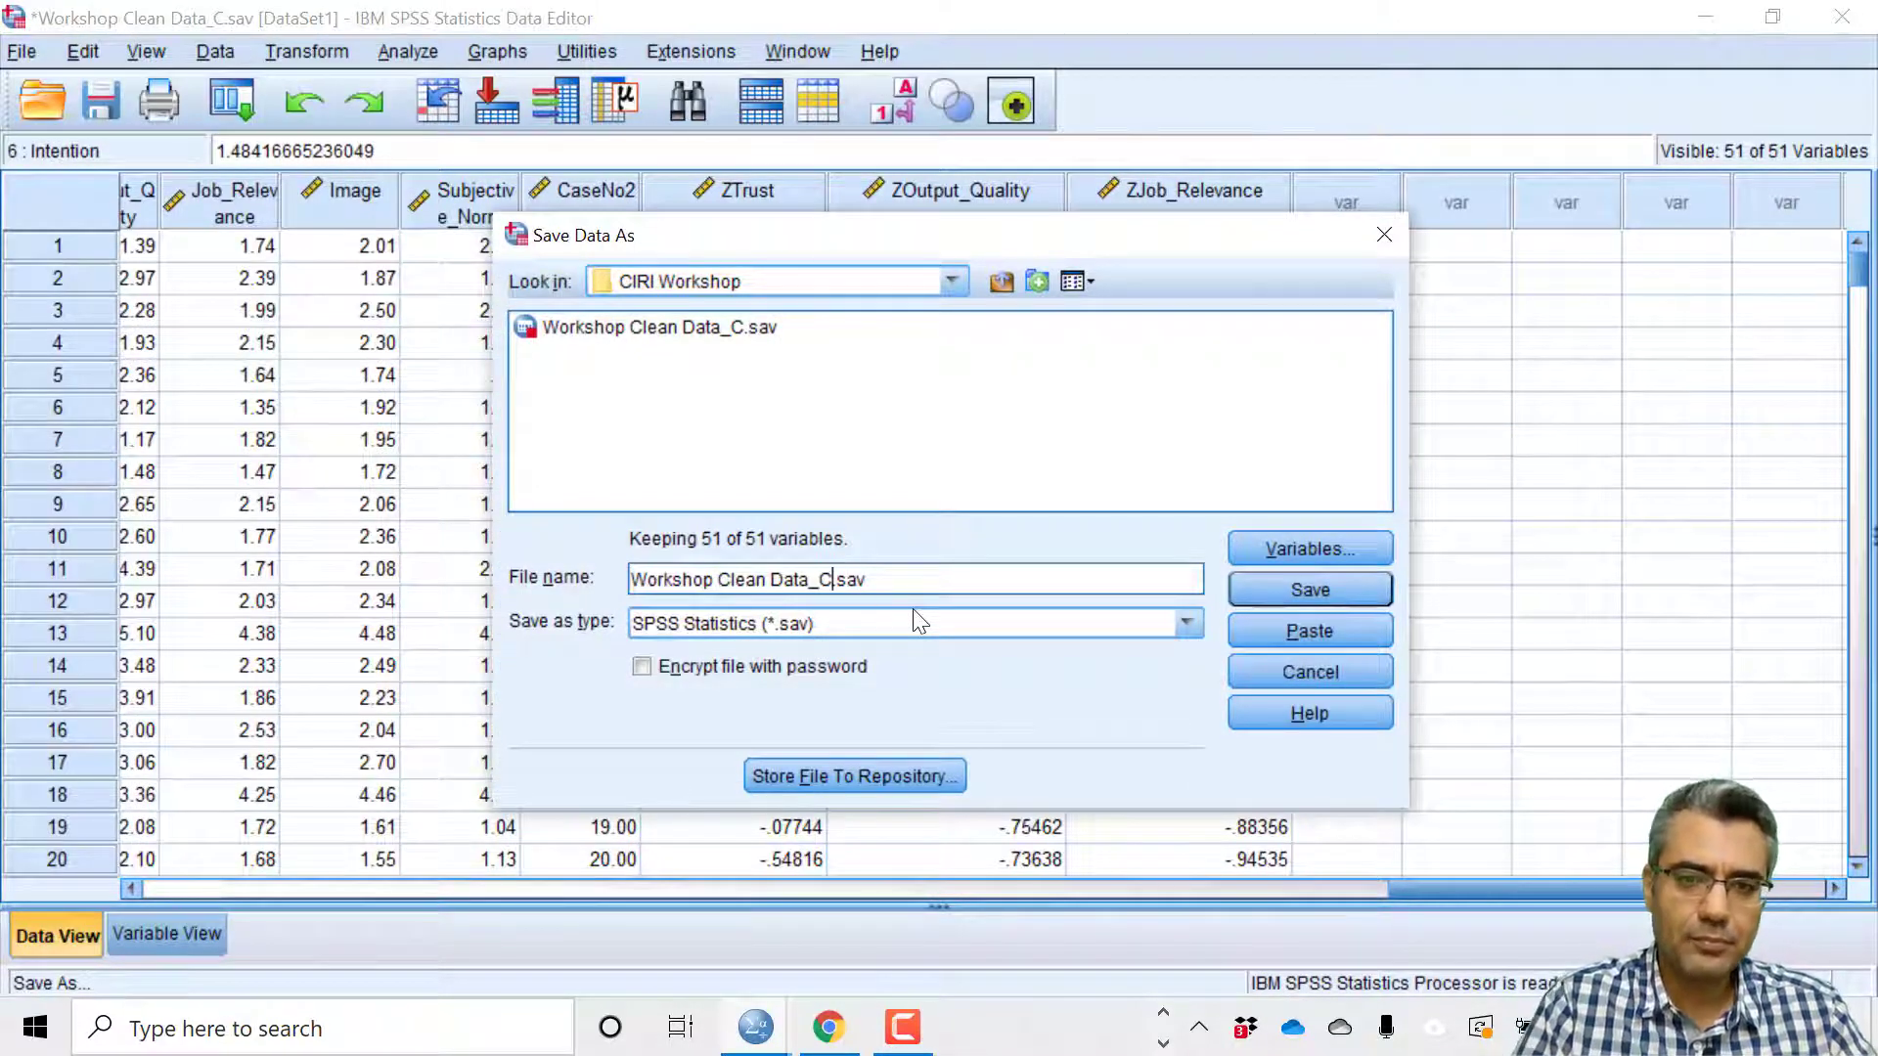
pyautogui.write('_Interaction')
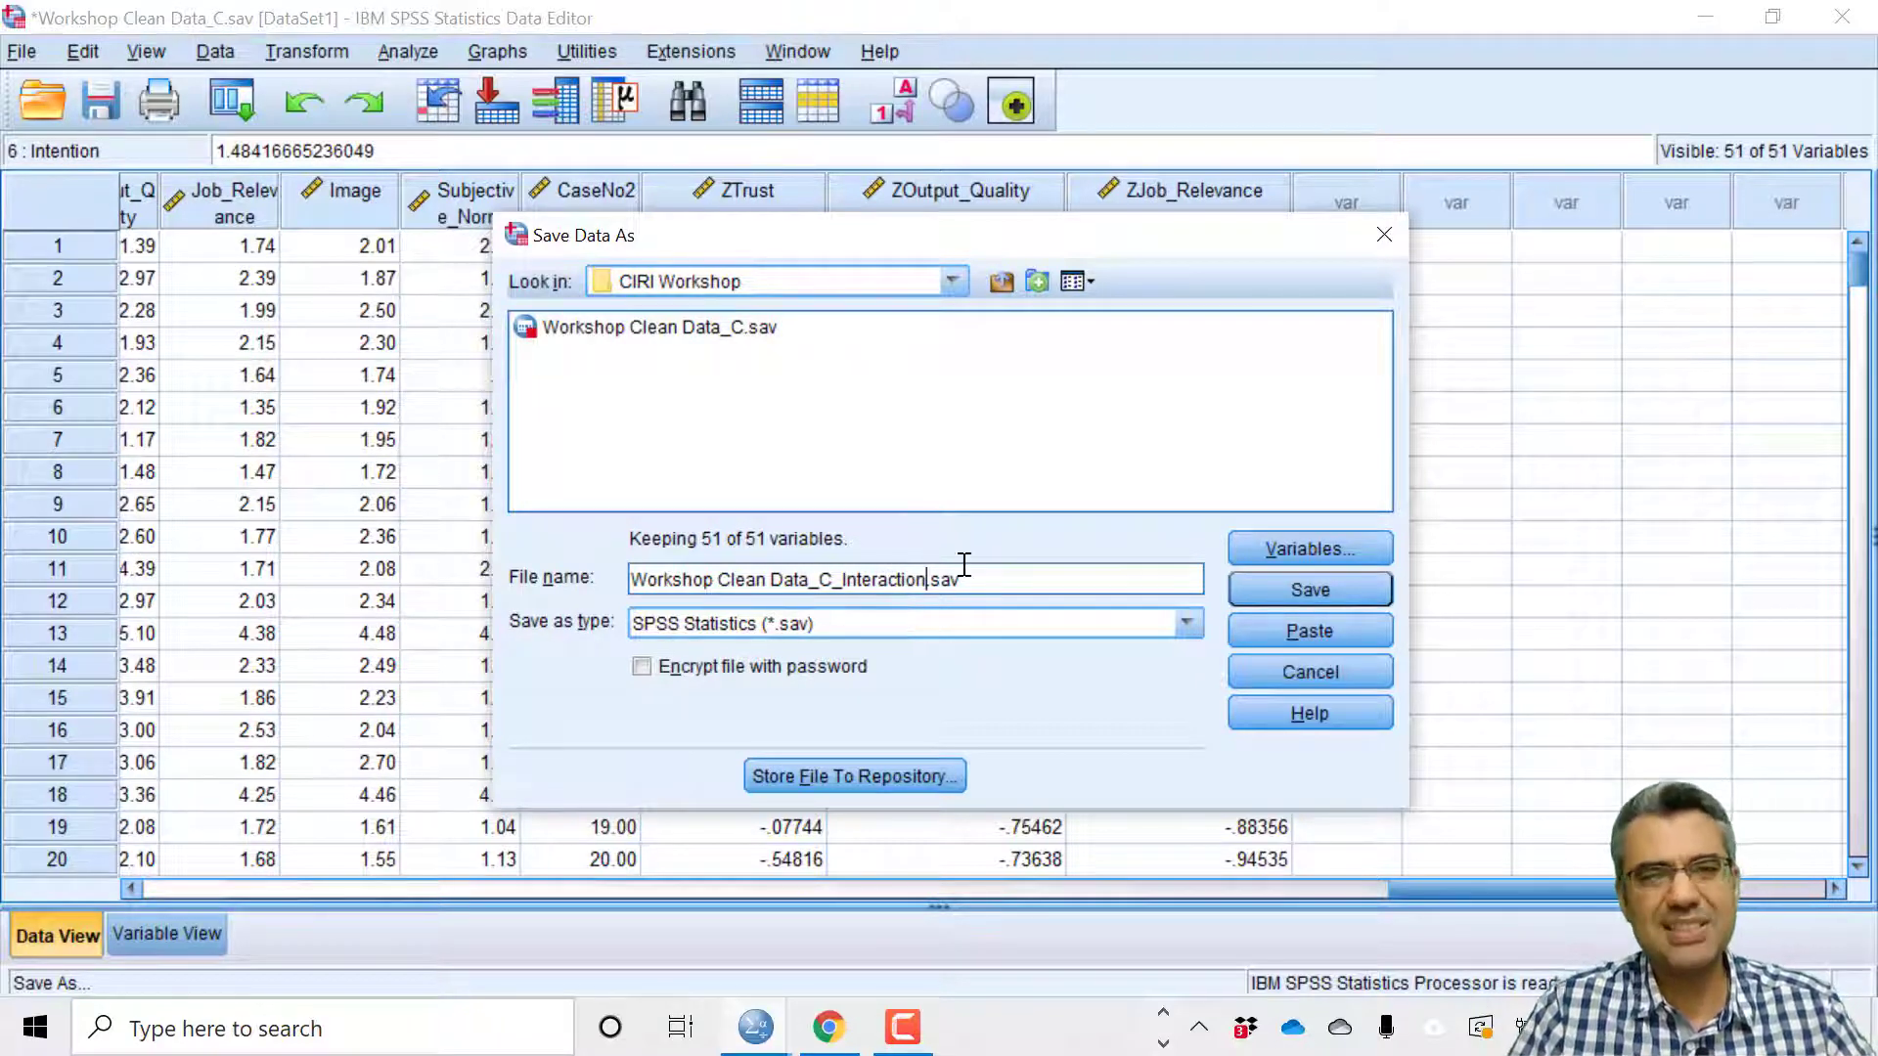
pyautogui.click(1277, 595)
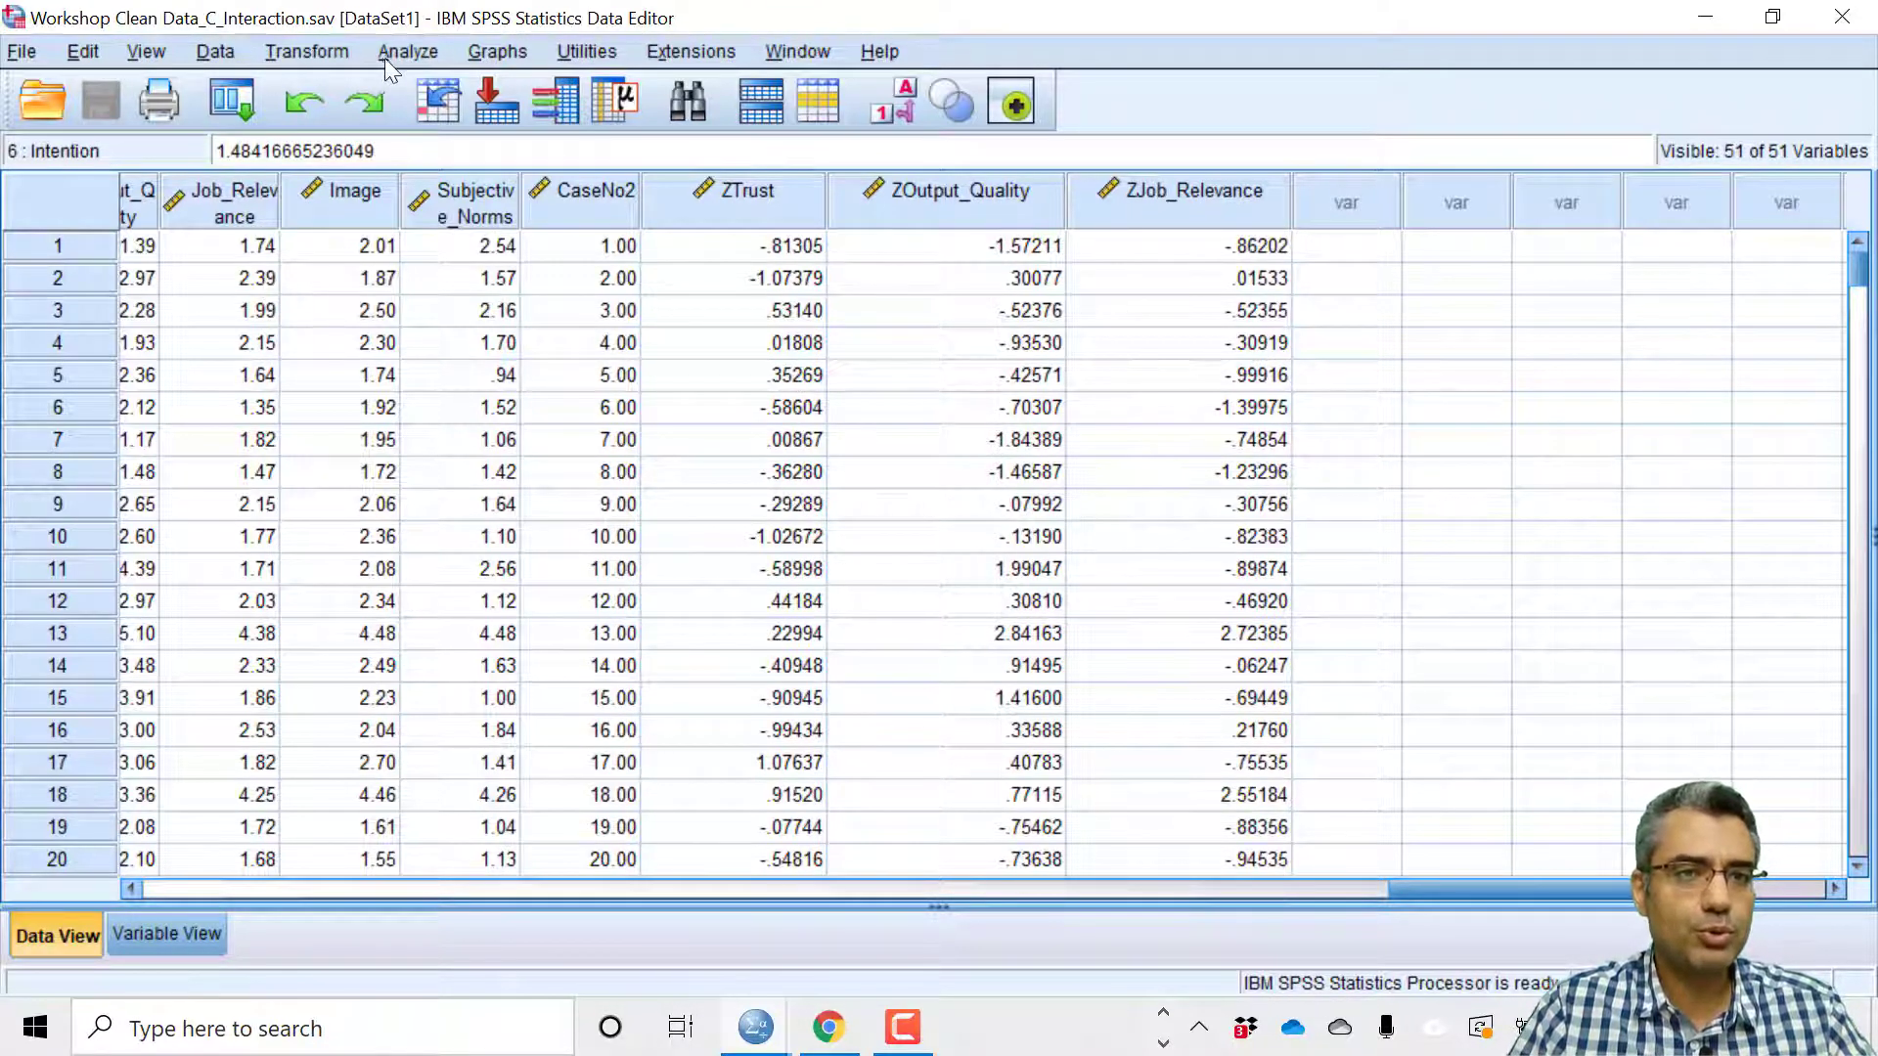
# Start computing a new variable with the target name Trust_x_JobRel.
pyautogui.click(296, 53)
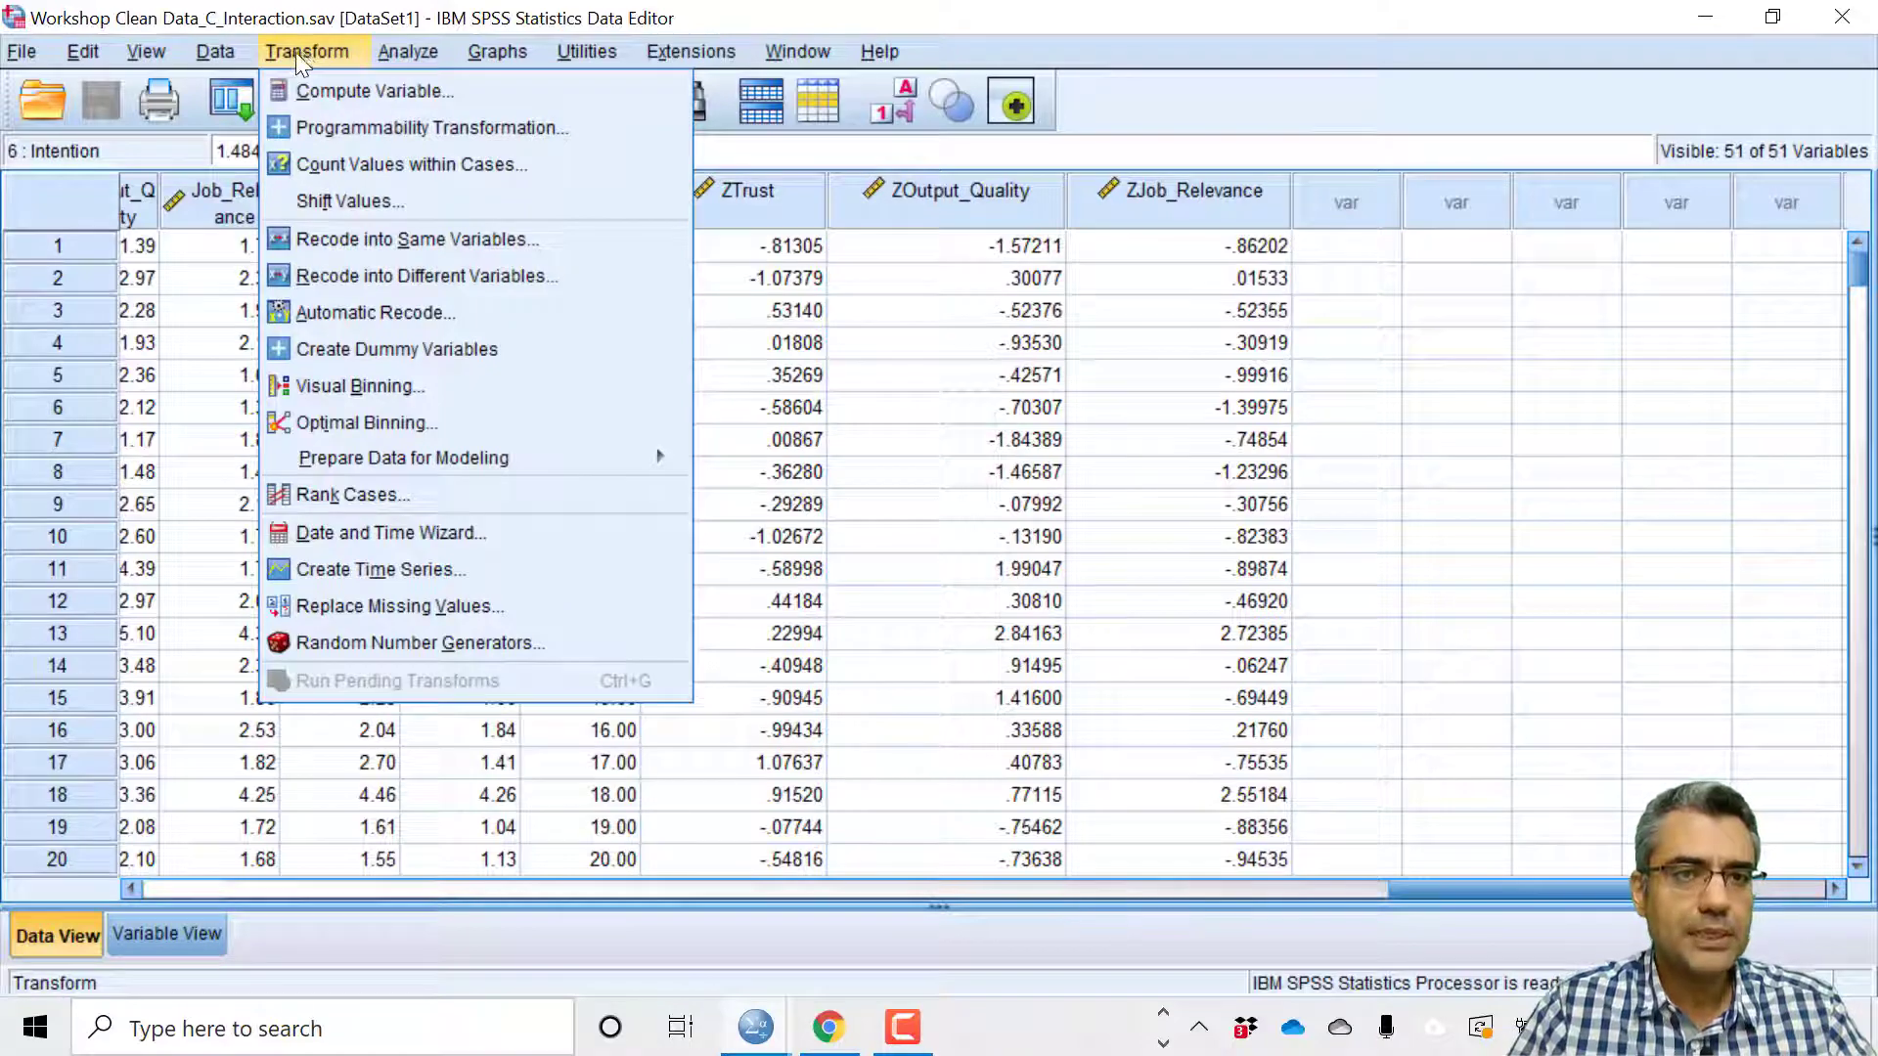
pyautogui.click(343, 98)
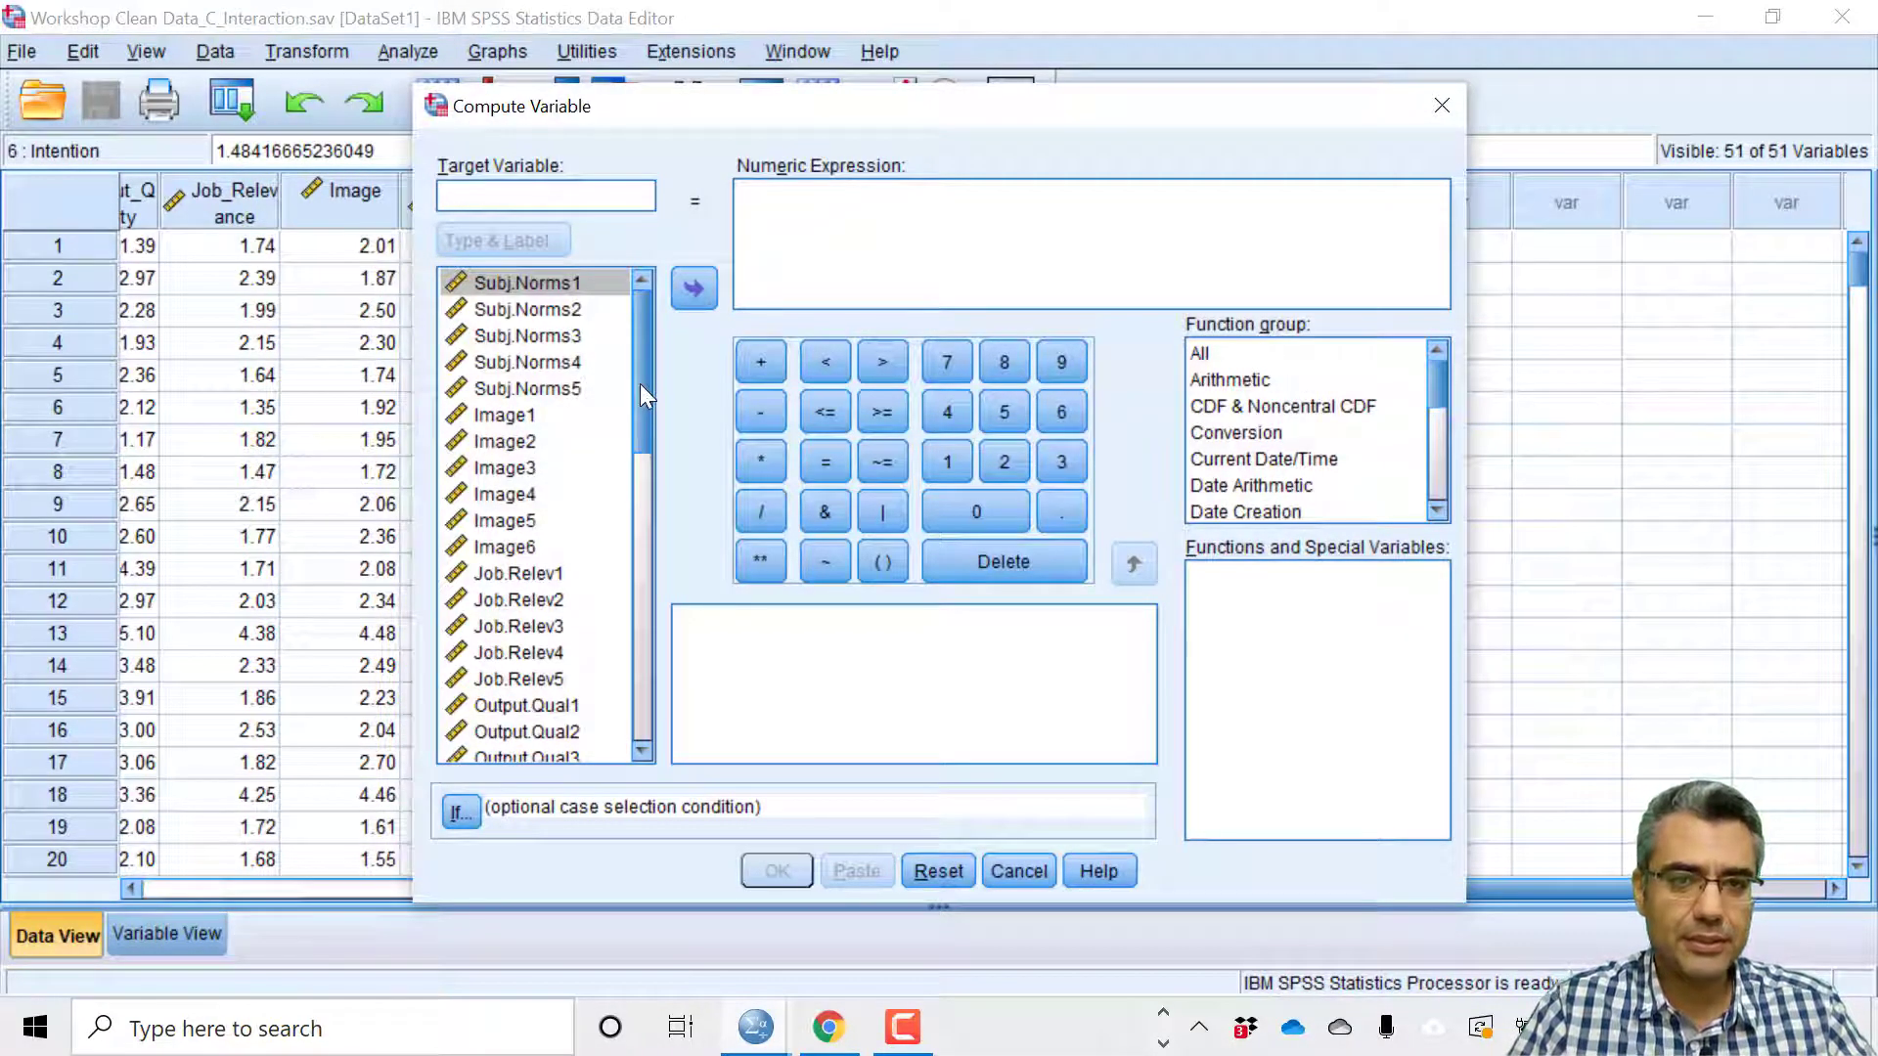
pyautogui.write('Trust_x_Job')
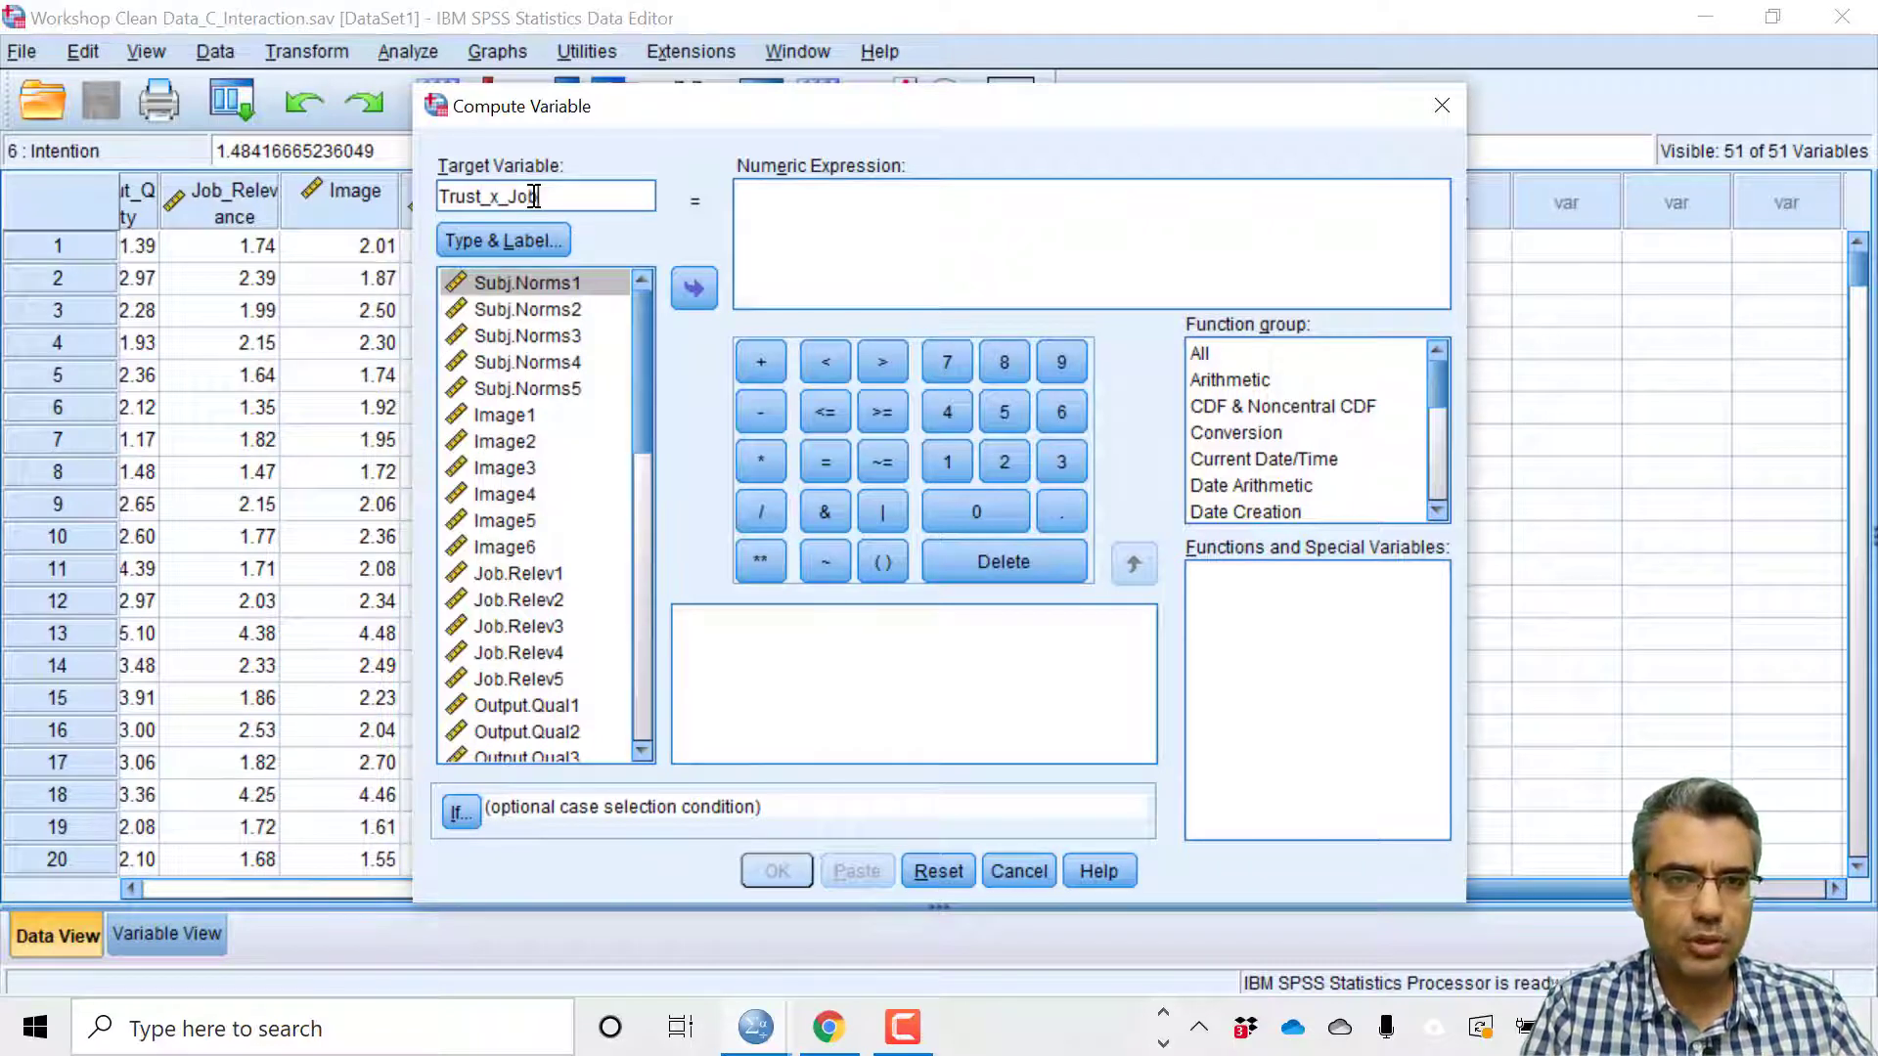
pyautogui.write('Rel')
pyautogui.press('BackSpace')
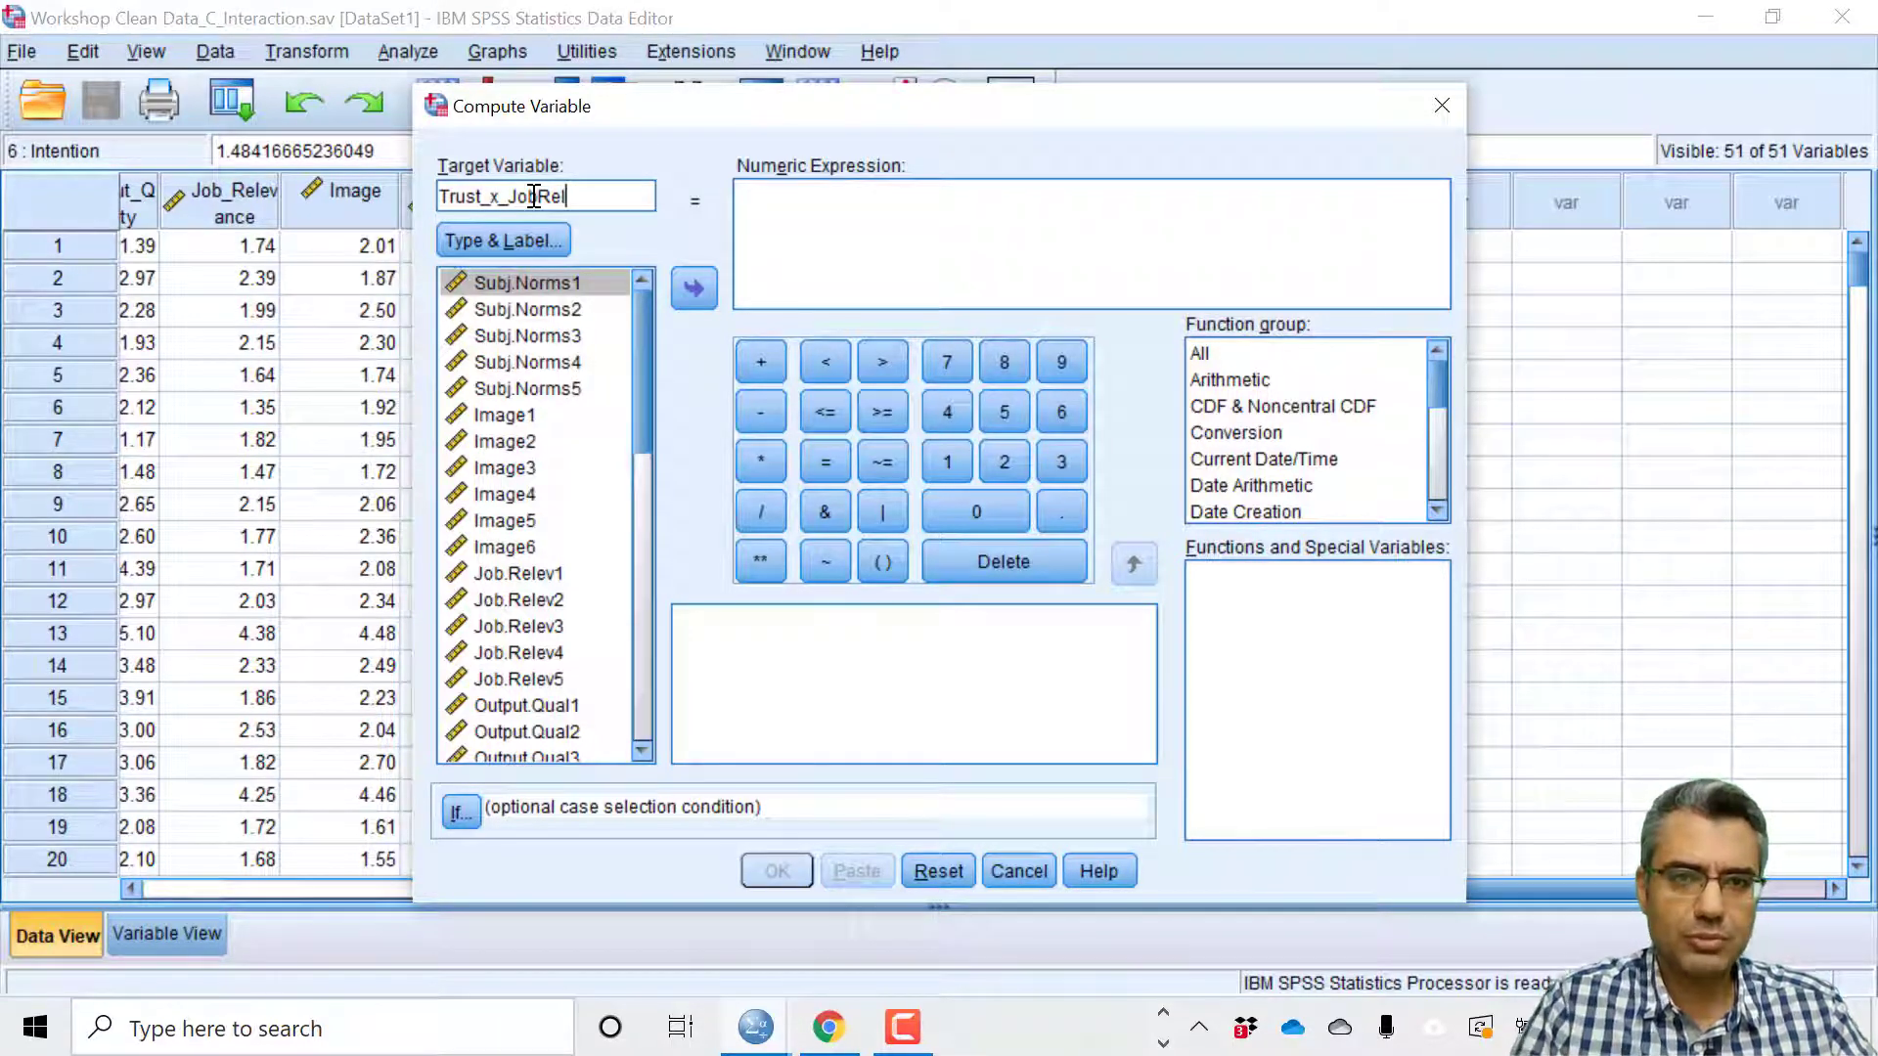
# Define Trust_x_JobRel with the expression ZTrust * ZJob_Relevance and compute the variable.
pyautogui.moveTo(643, 313); pyautogui.dragTo(640, 715)
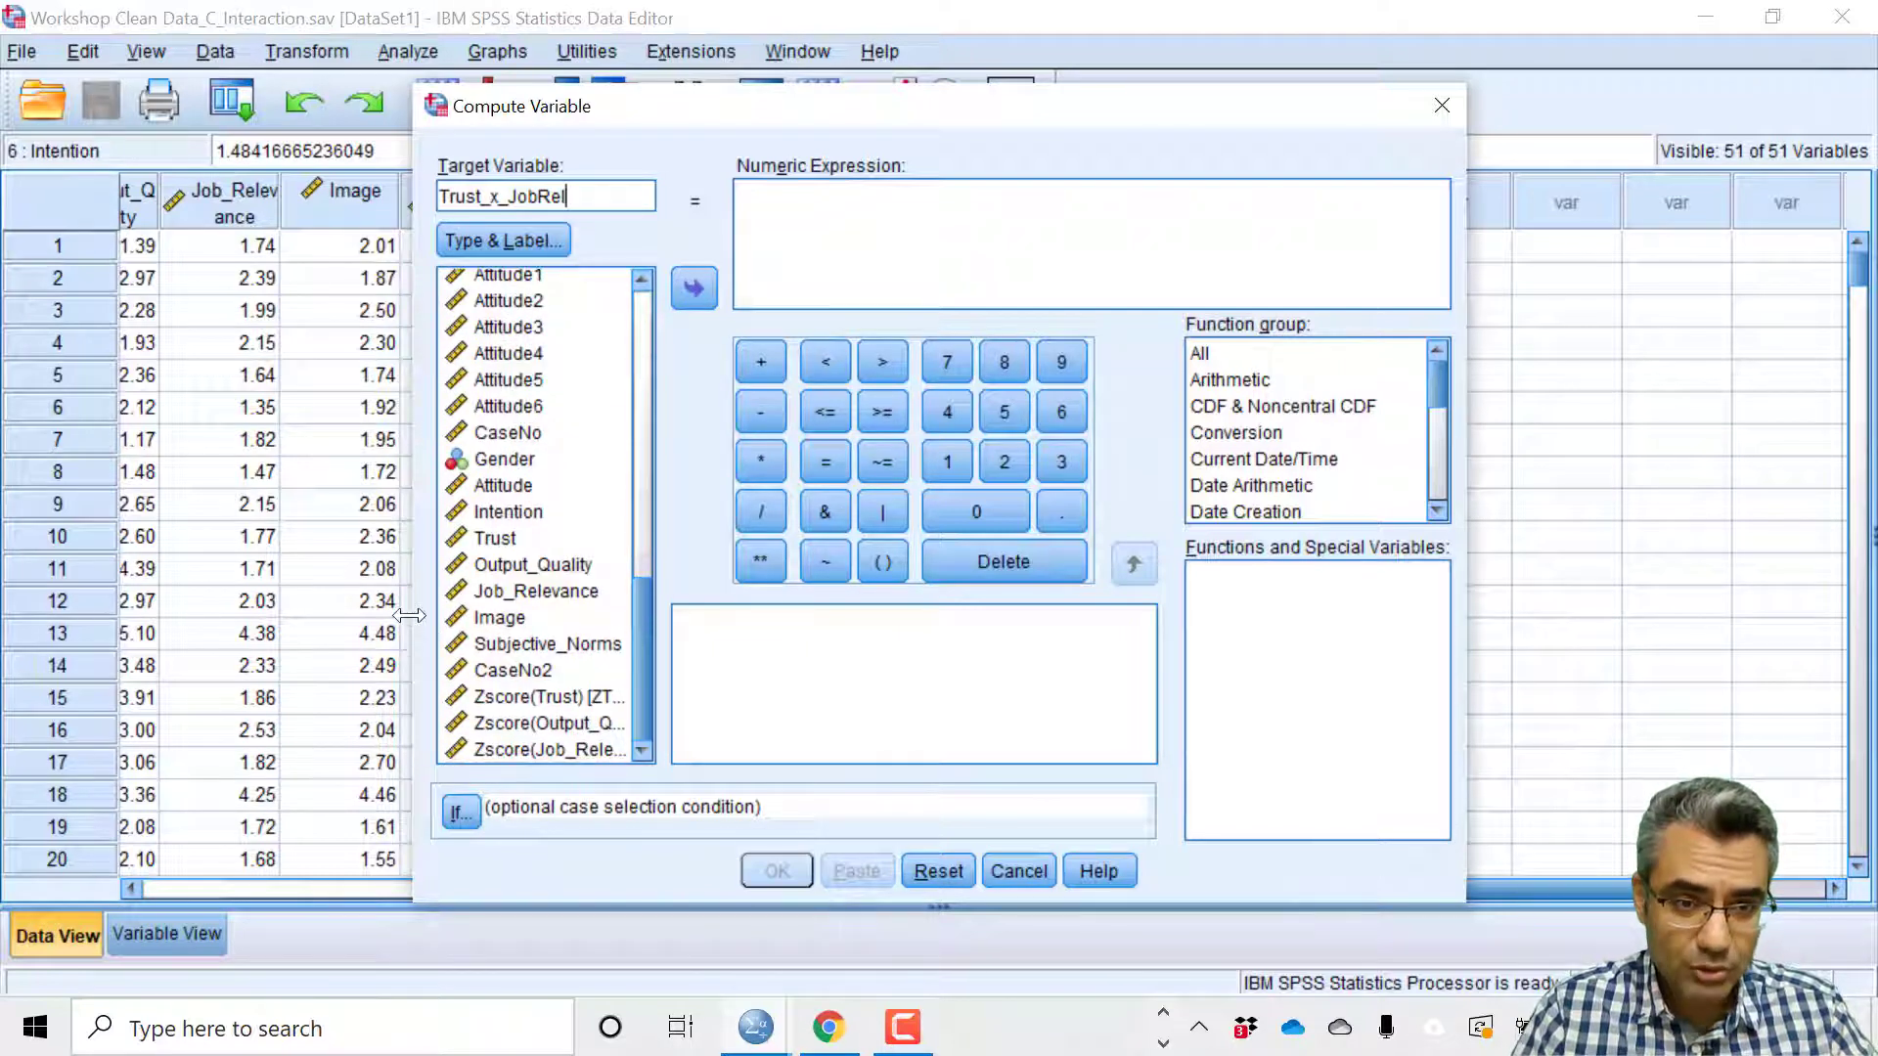
pyautogui.moveTo(409, 615); pyautogui.dragTo(194, 614)
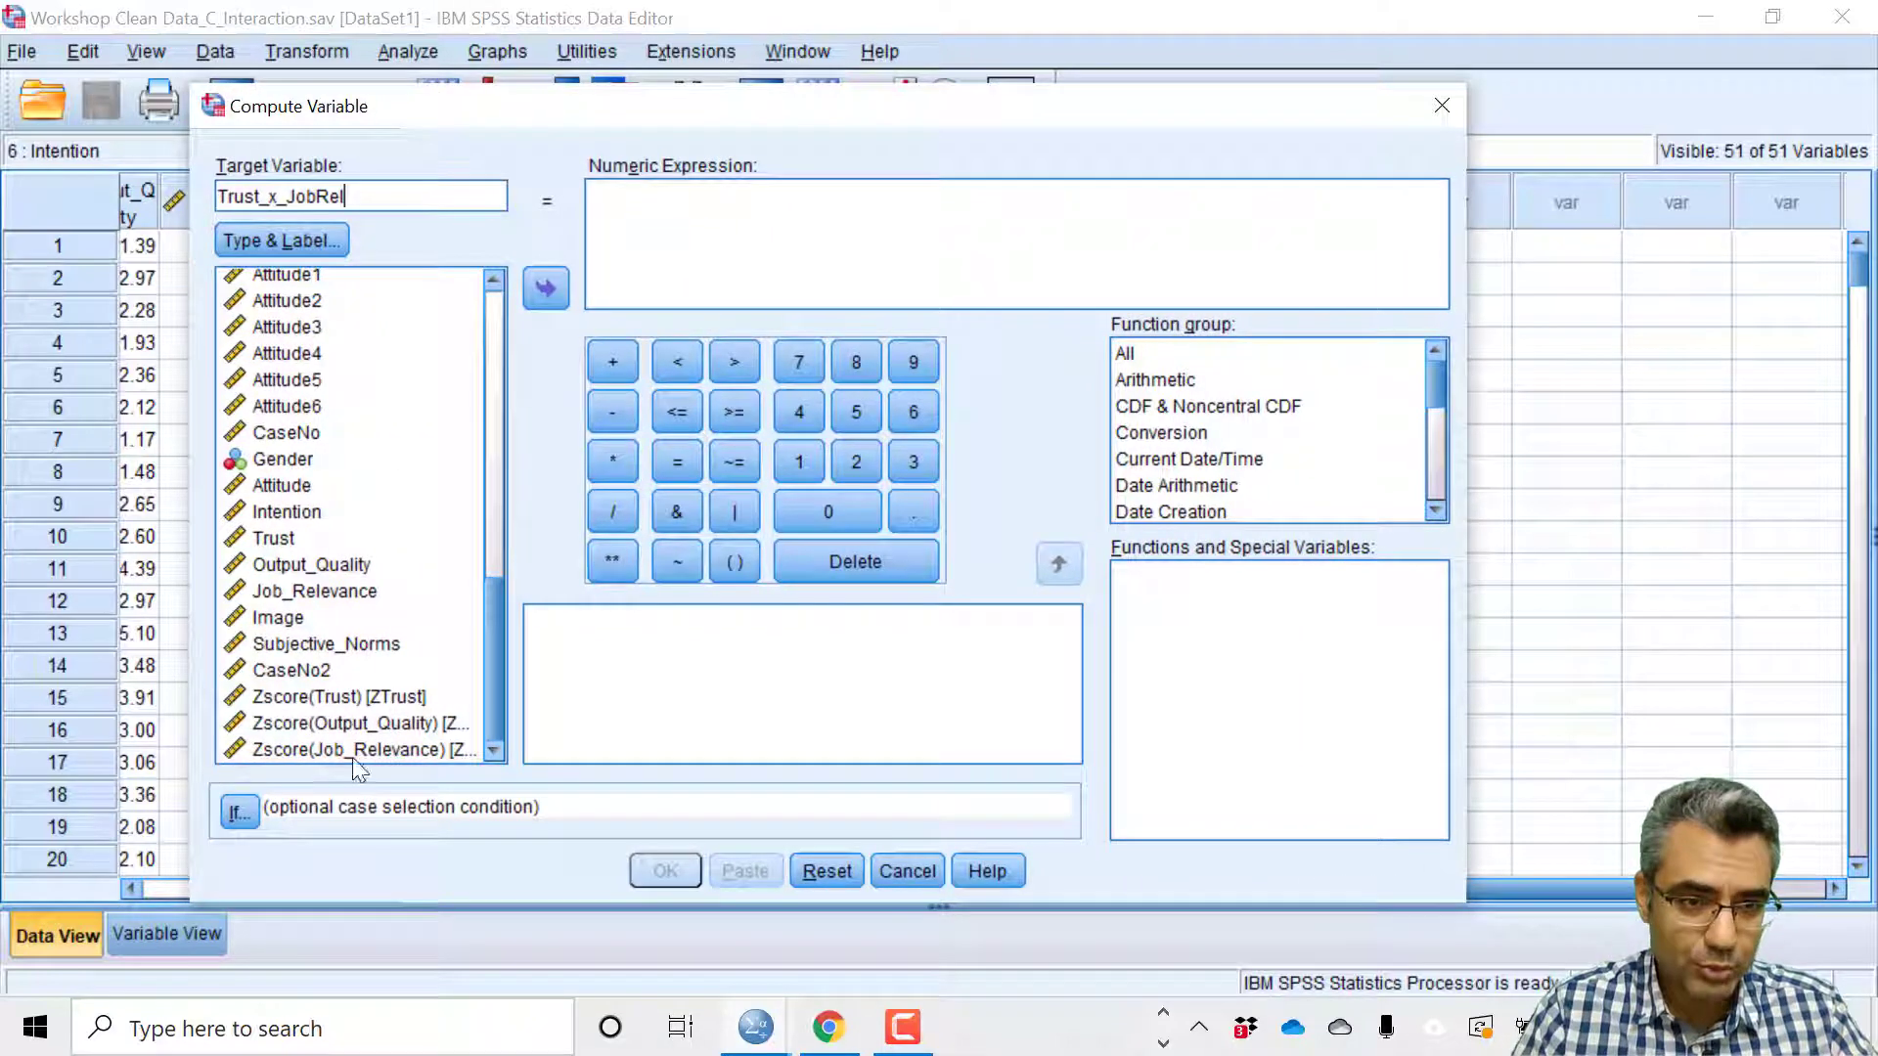
pyautogui.click(367, 696)
pyautogui.click(546, 289)
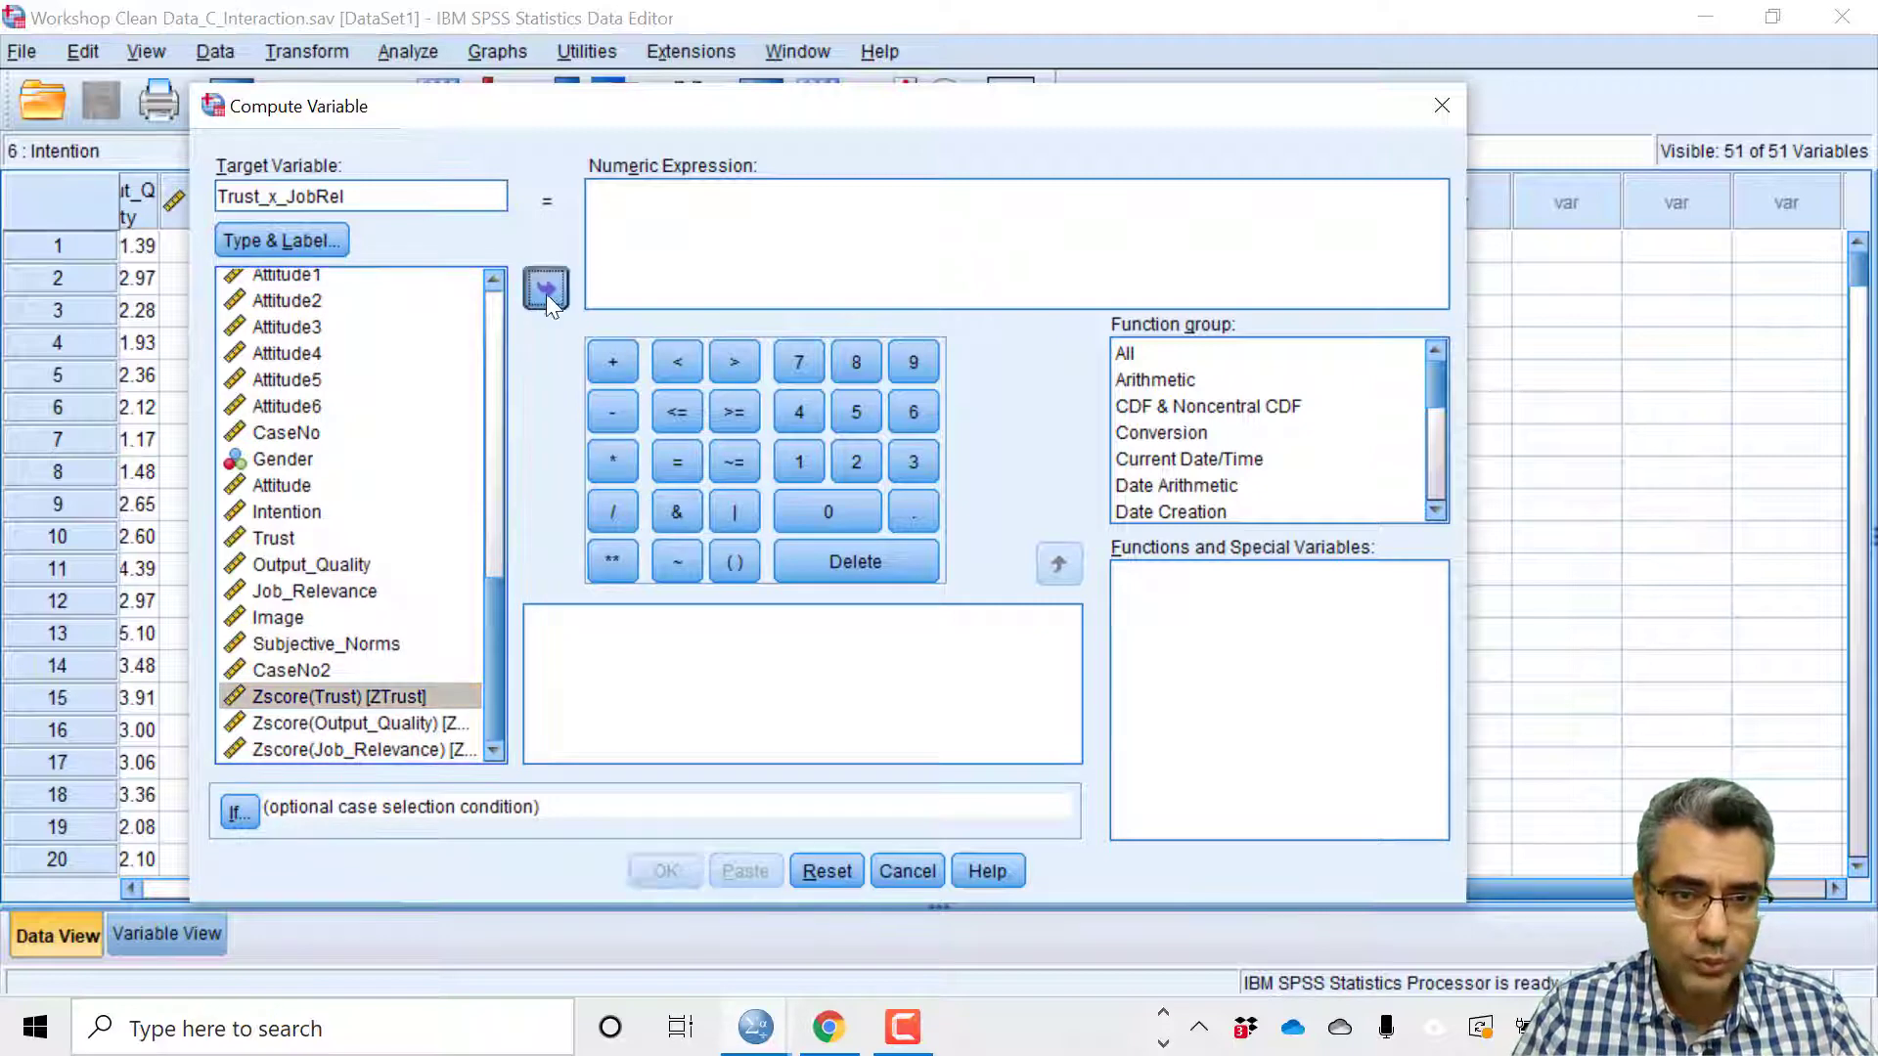
pyautogui.click(612, 463)
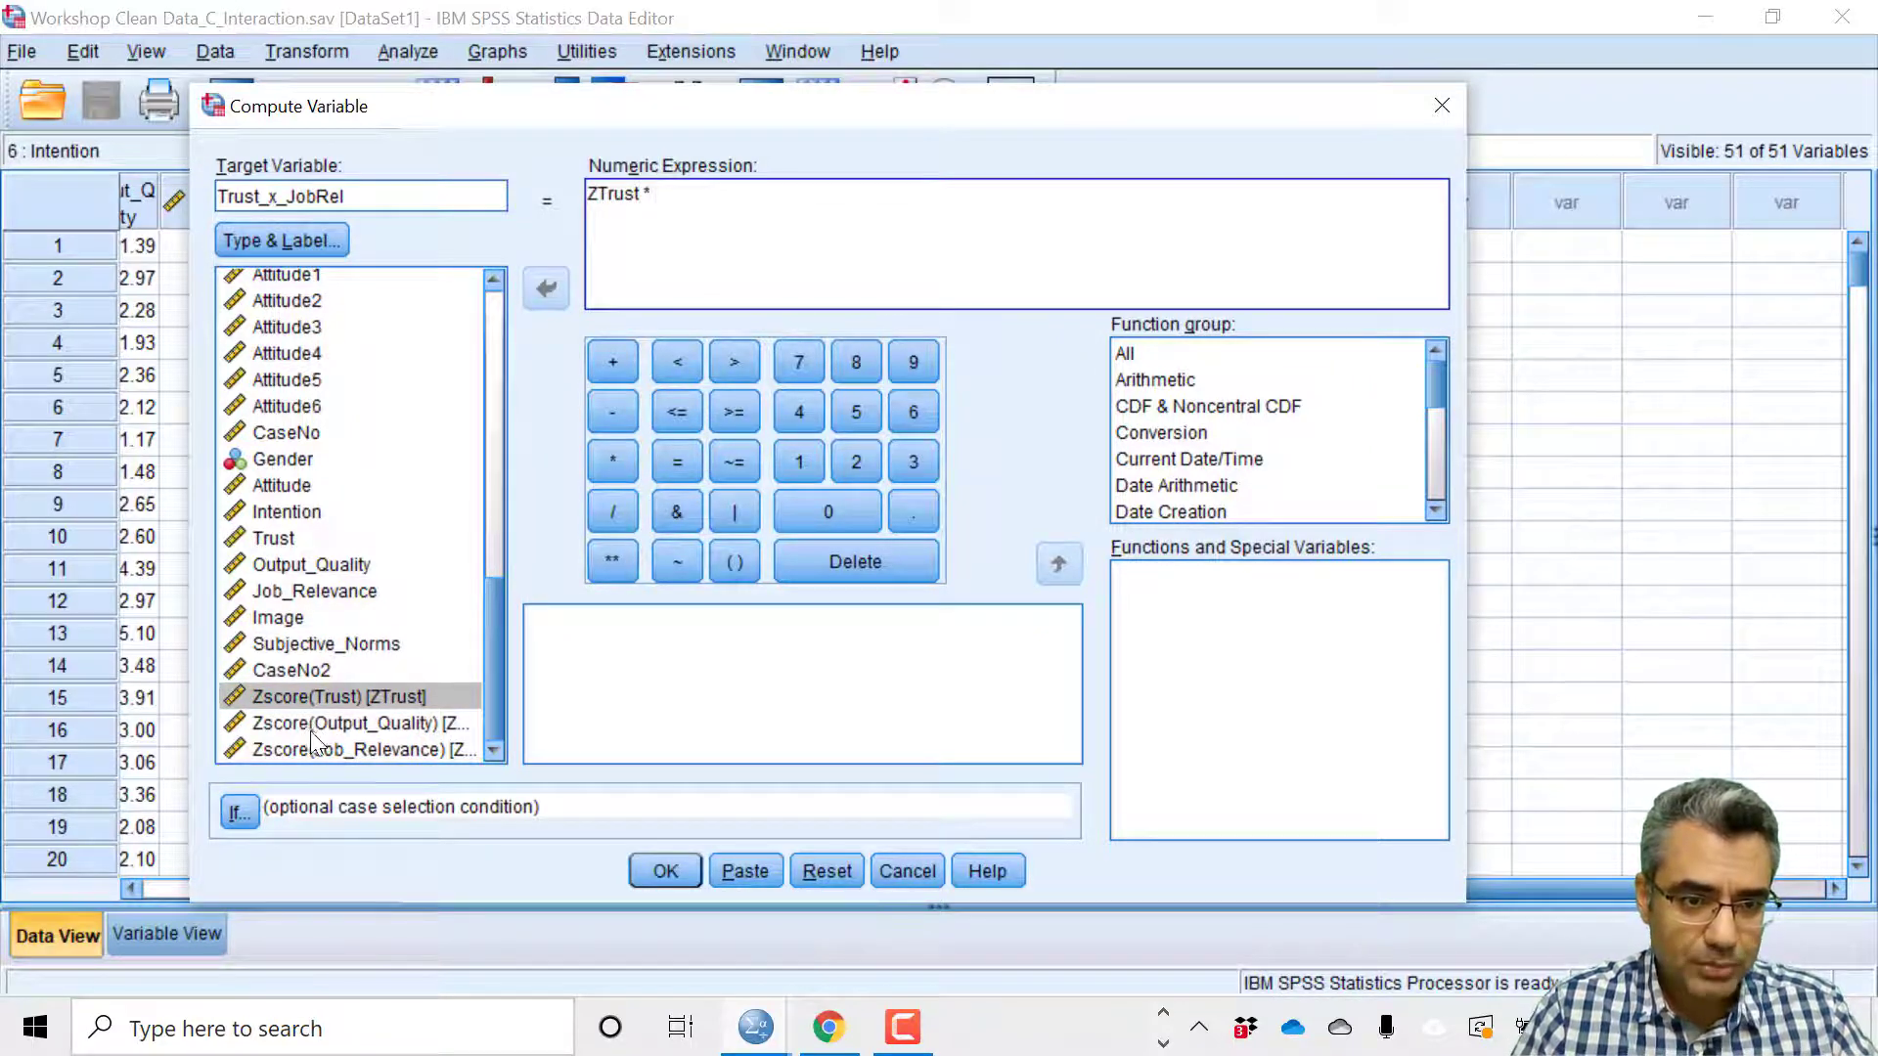
pyautogui.click(356, 749)
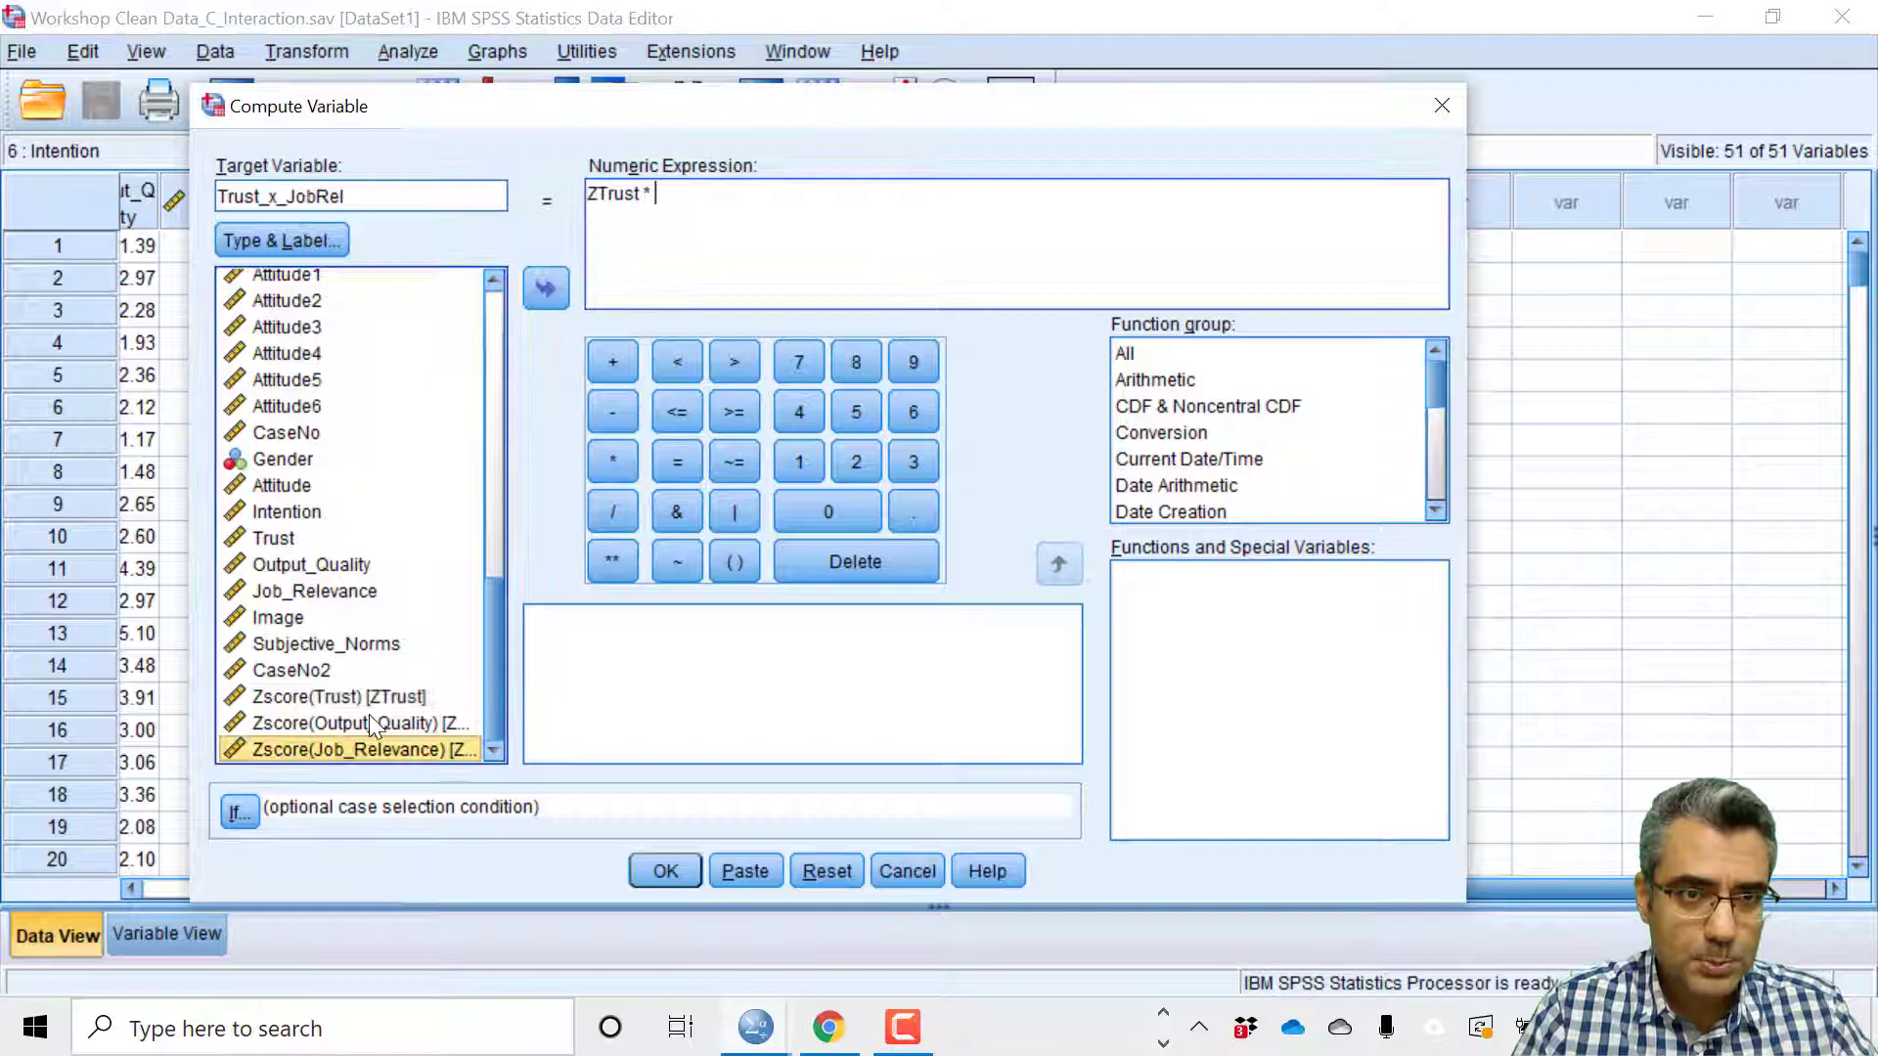
pyautogui.click(567, 302)
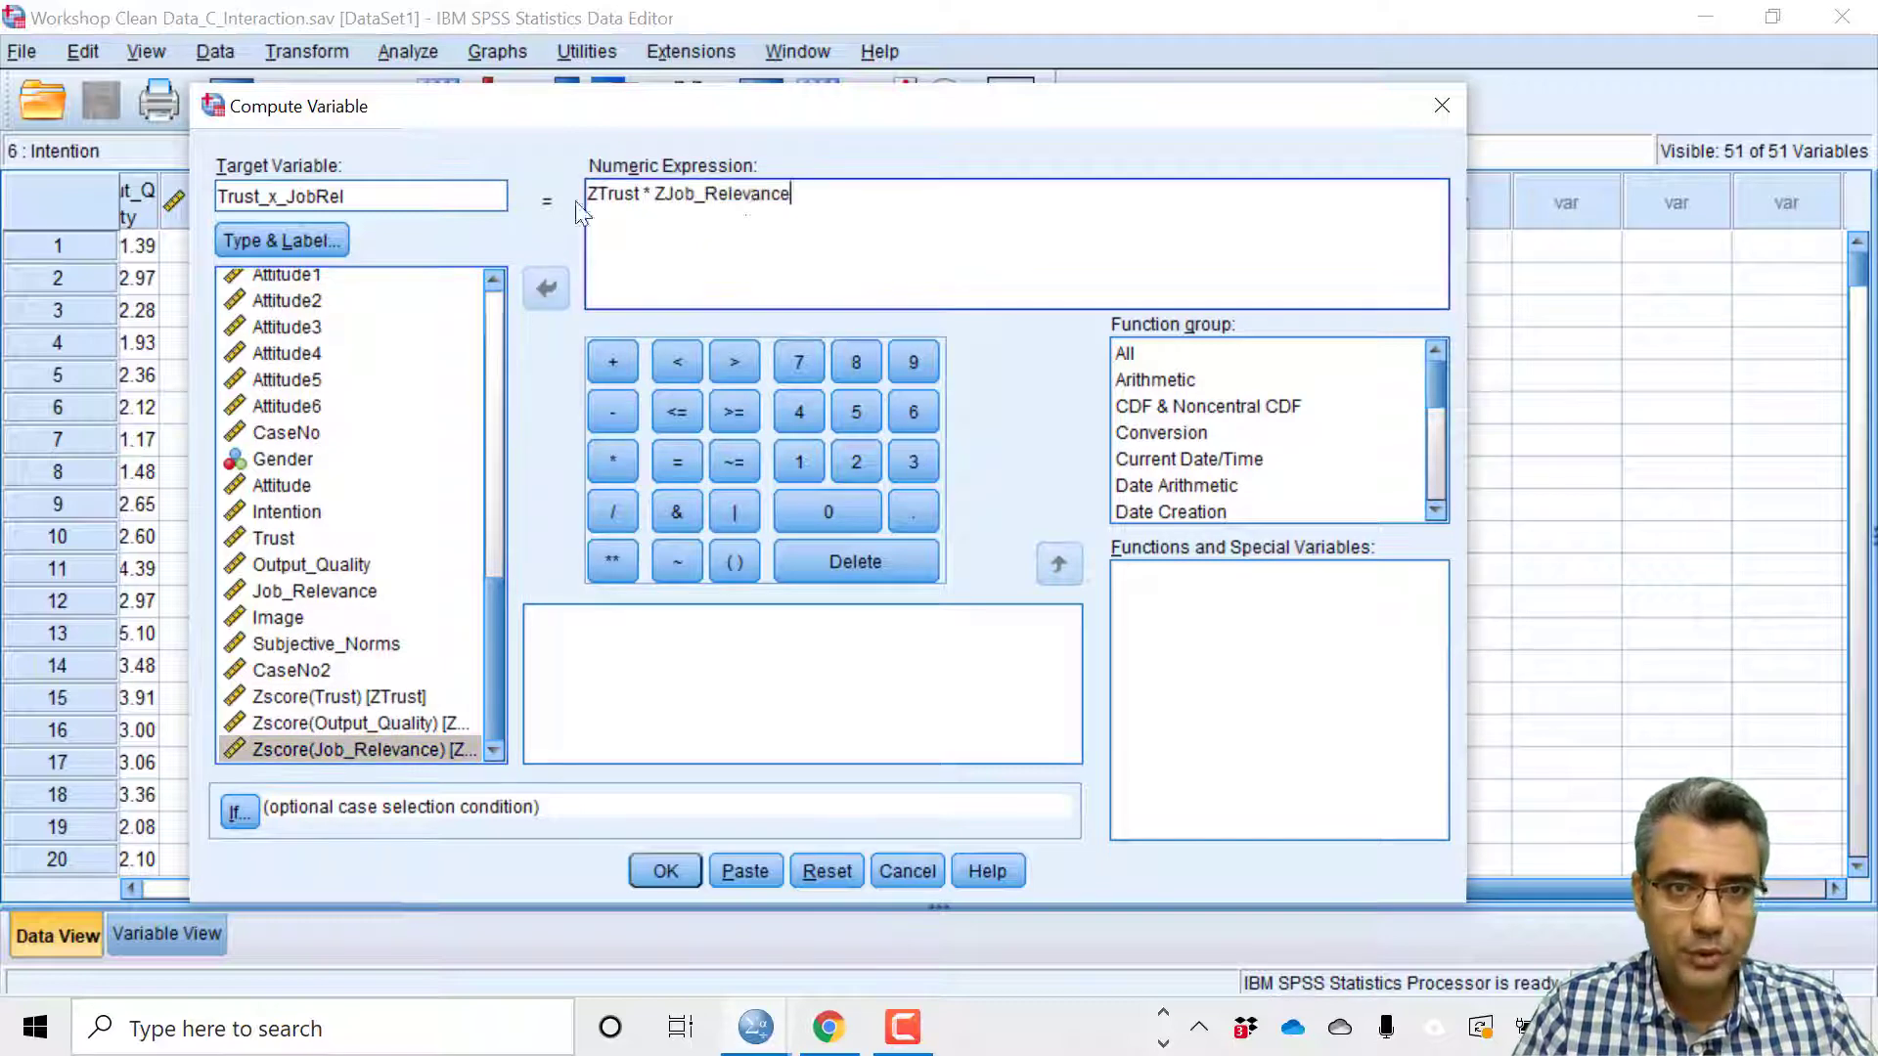
pyautogui.click(666, 872)
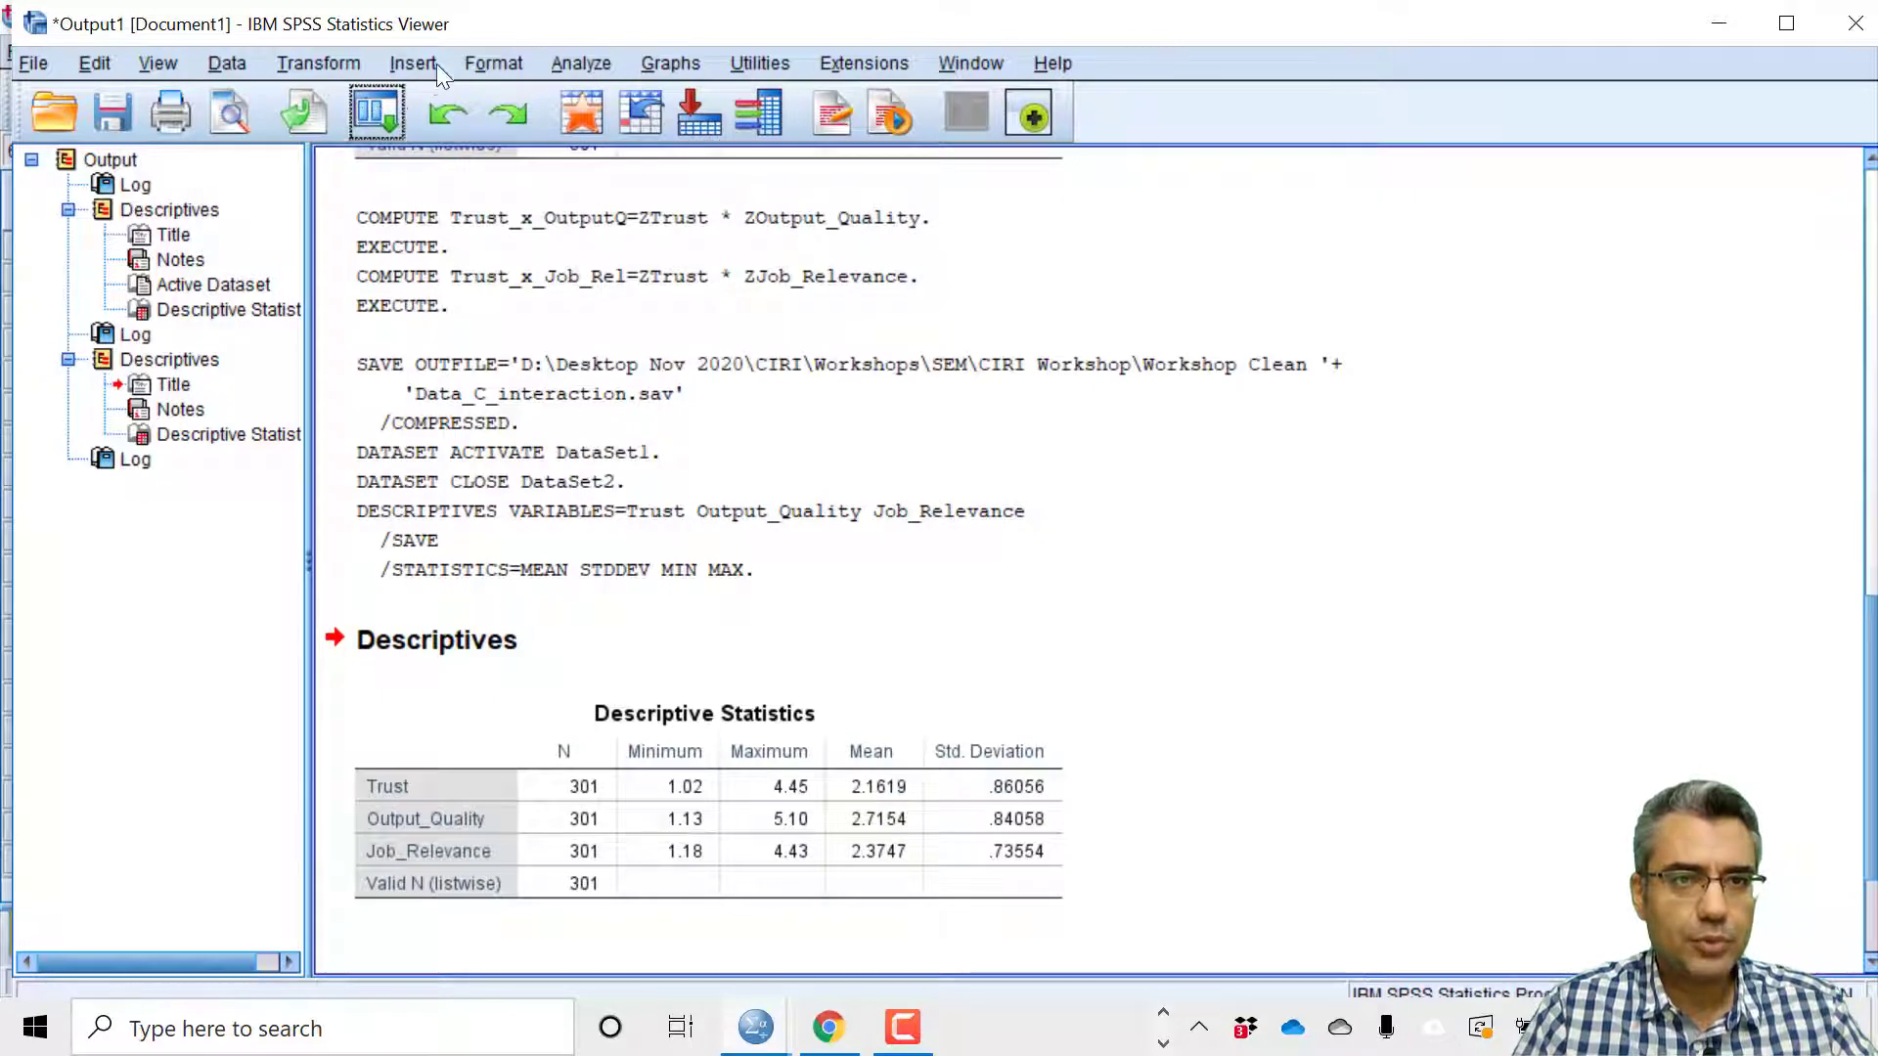
# Reopen the Compute Variable dialog and change the target variable name to Trust_x_OutQual.
pyautogui.click(370, 114)
pyautogui.click(407, 172)
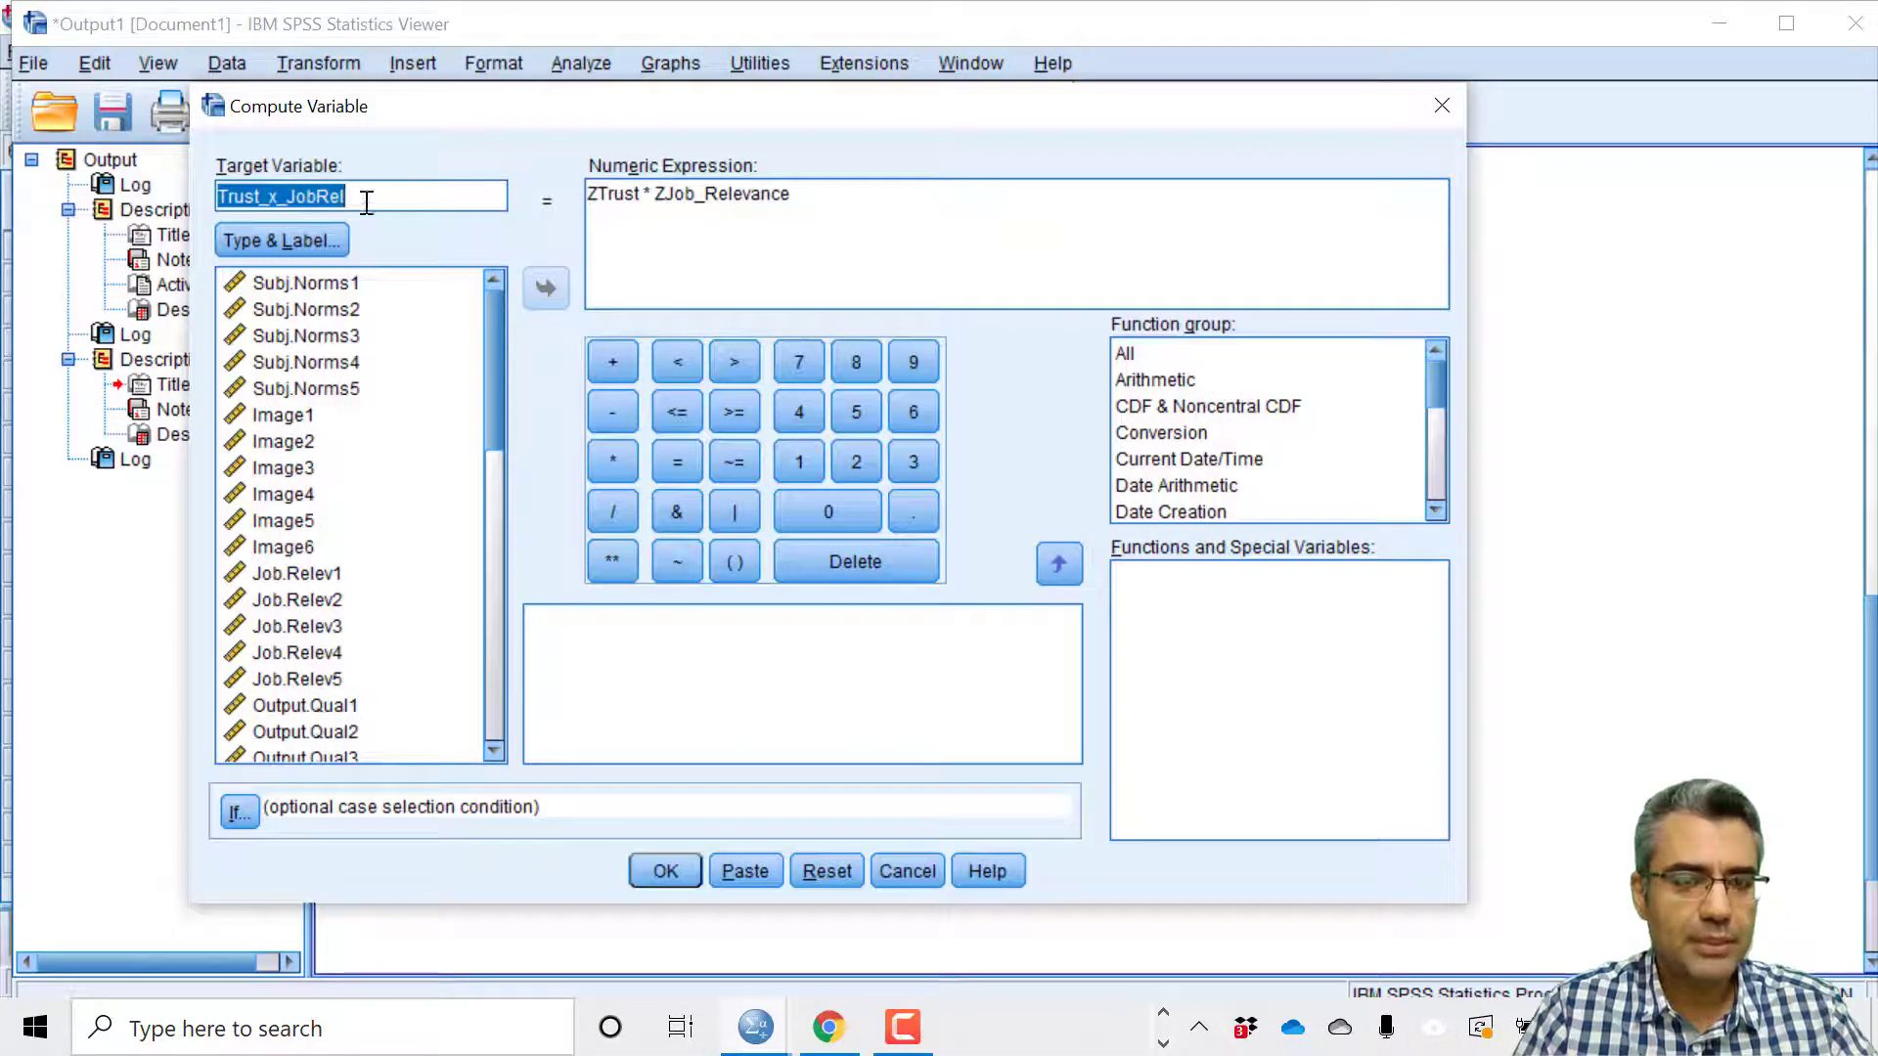
pyautogui.moveTo(372, 194); pyautogui.dragTo(287, 195)
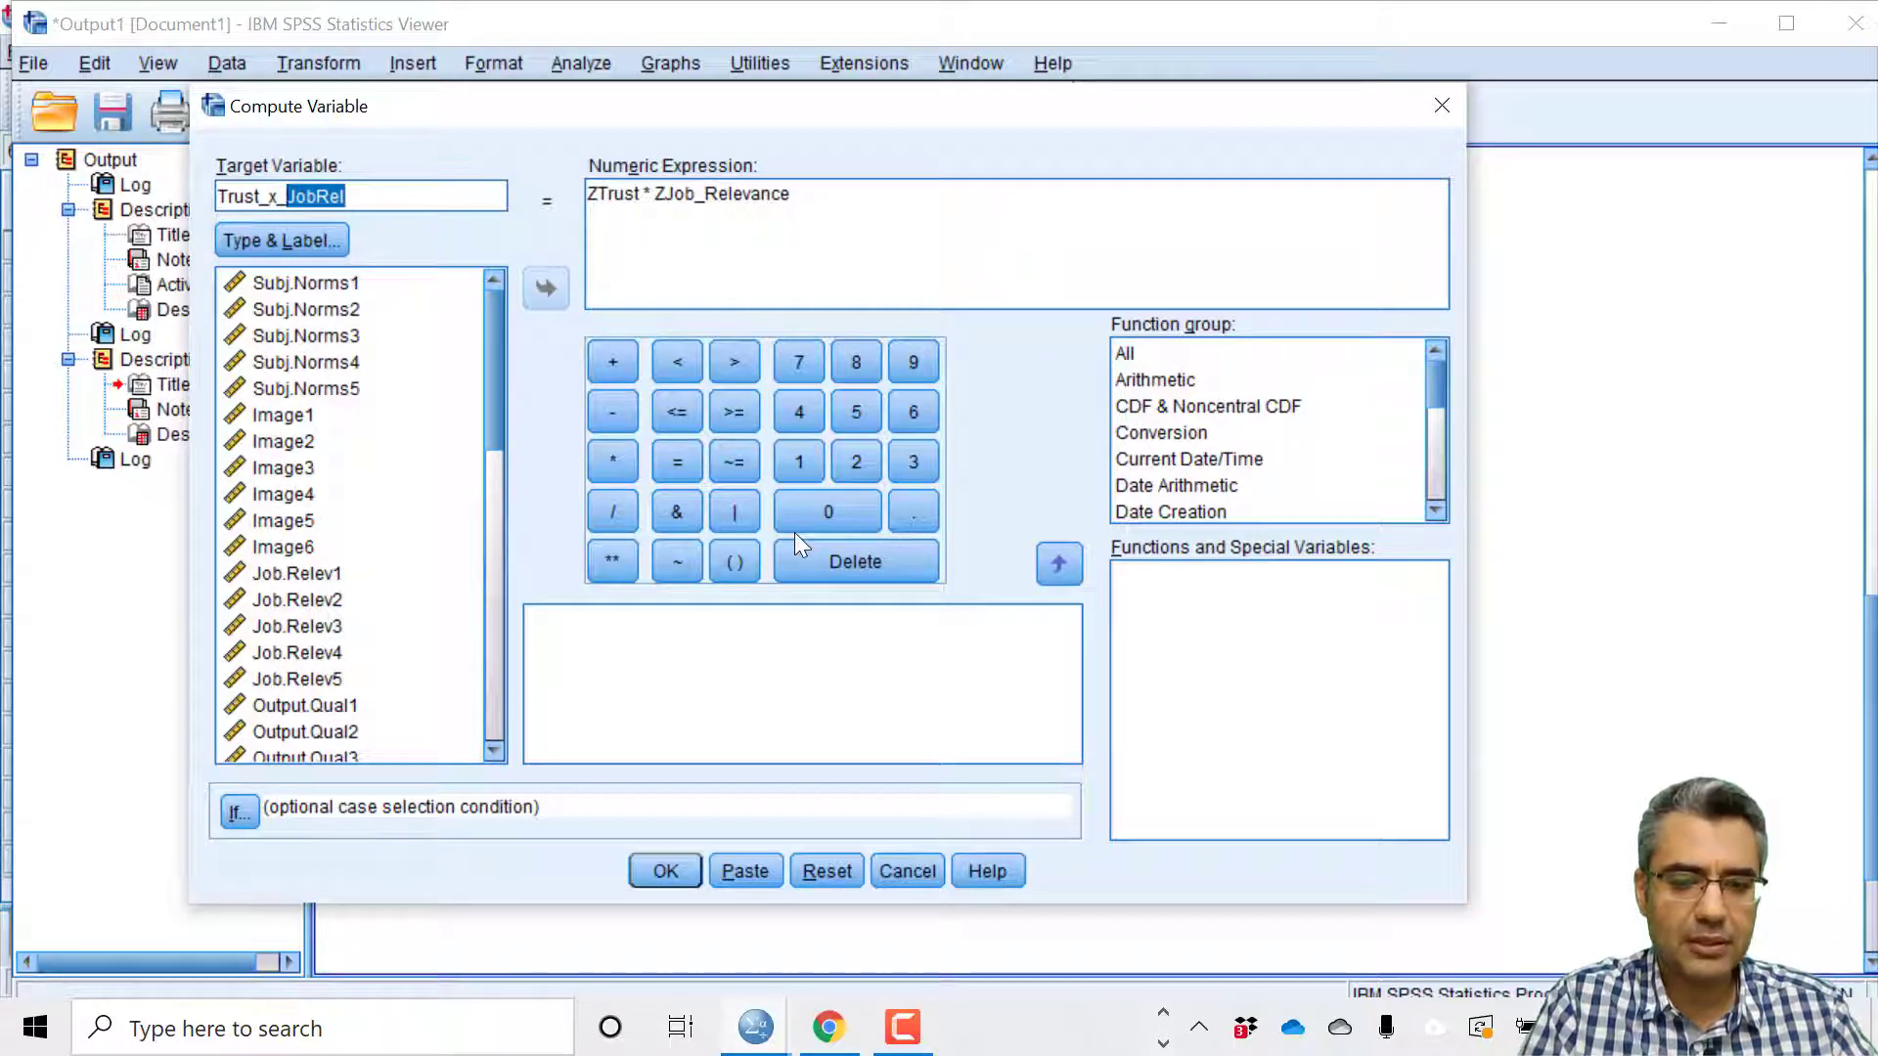
pyautogui.write('Out')
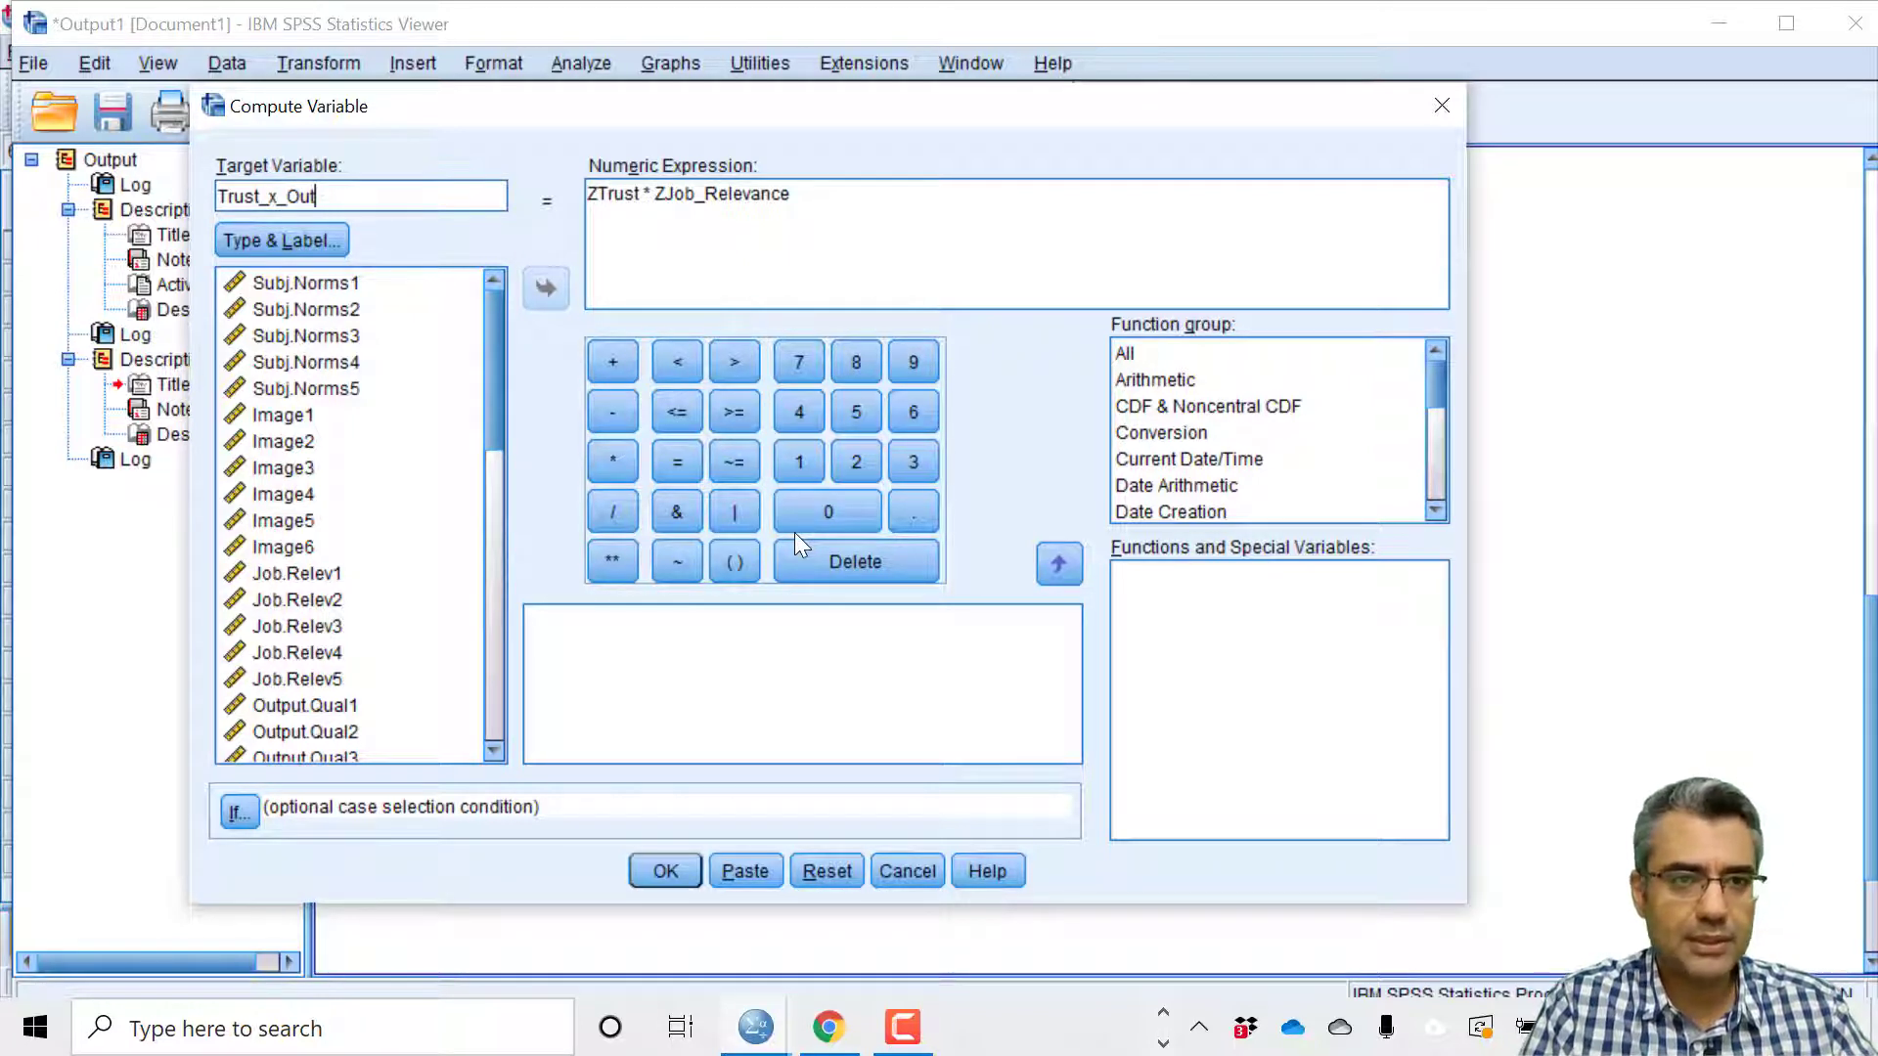
pyautogui.write('Qual')
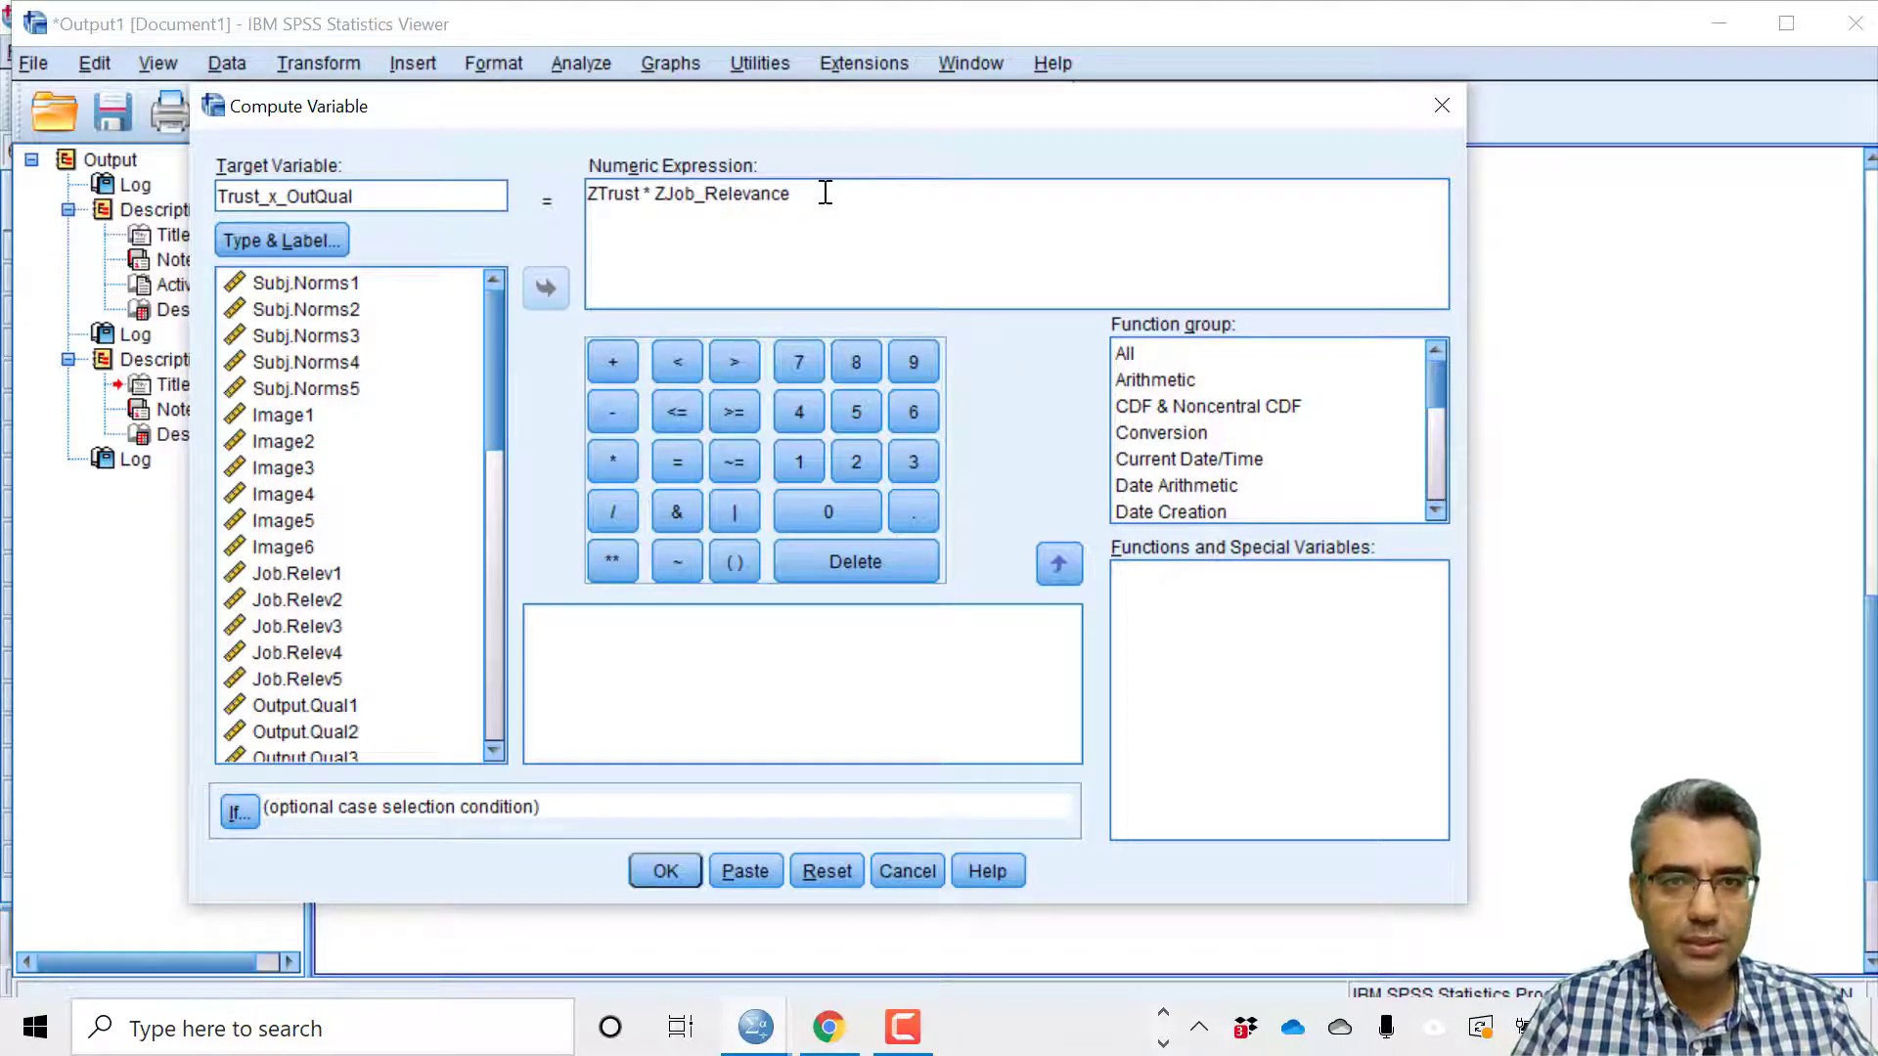
# Replace ZJob_Relevance in the expression with ZOutput_Quality, giving ZTrust * ZOutput_Quality, and compute the variable.
pyautogui.moveTo(820, 194); pyautogui.dragTo(654, 186)
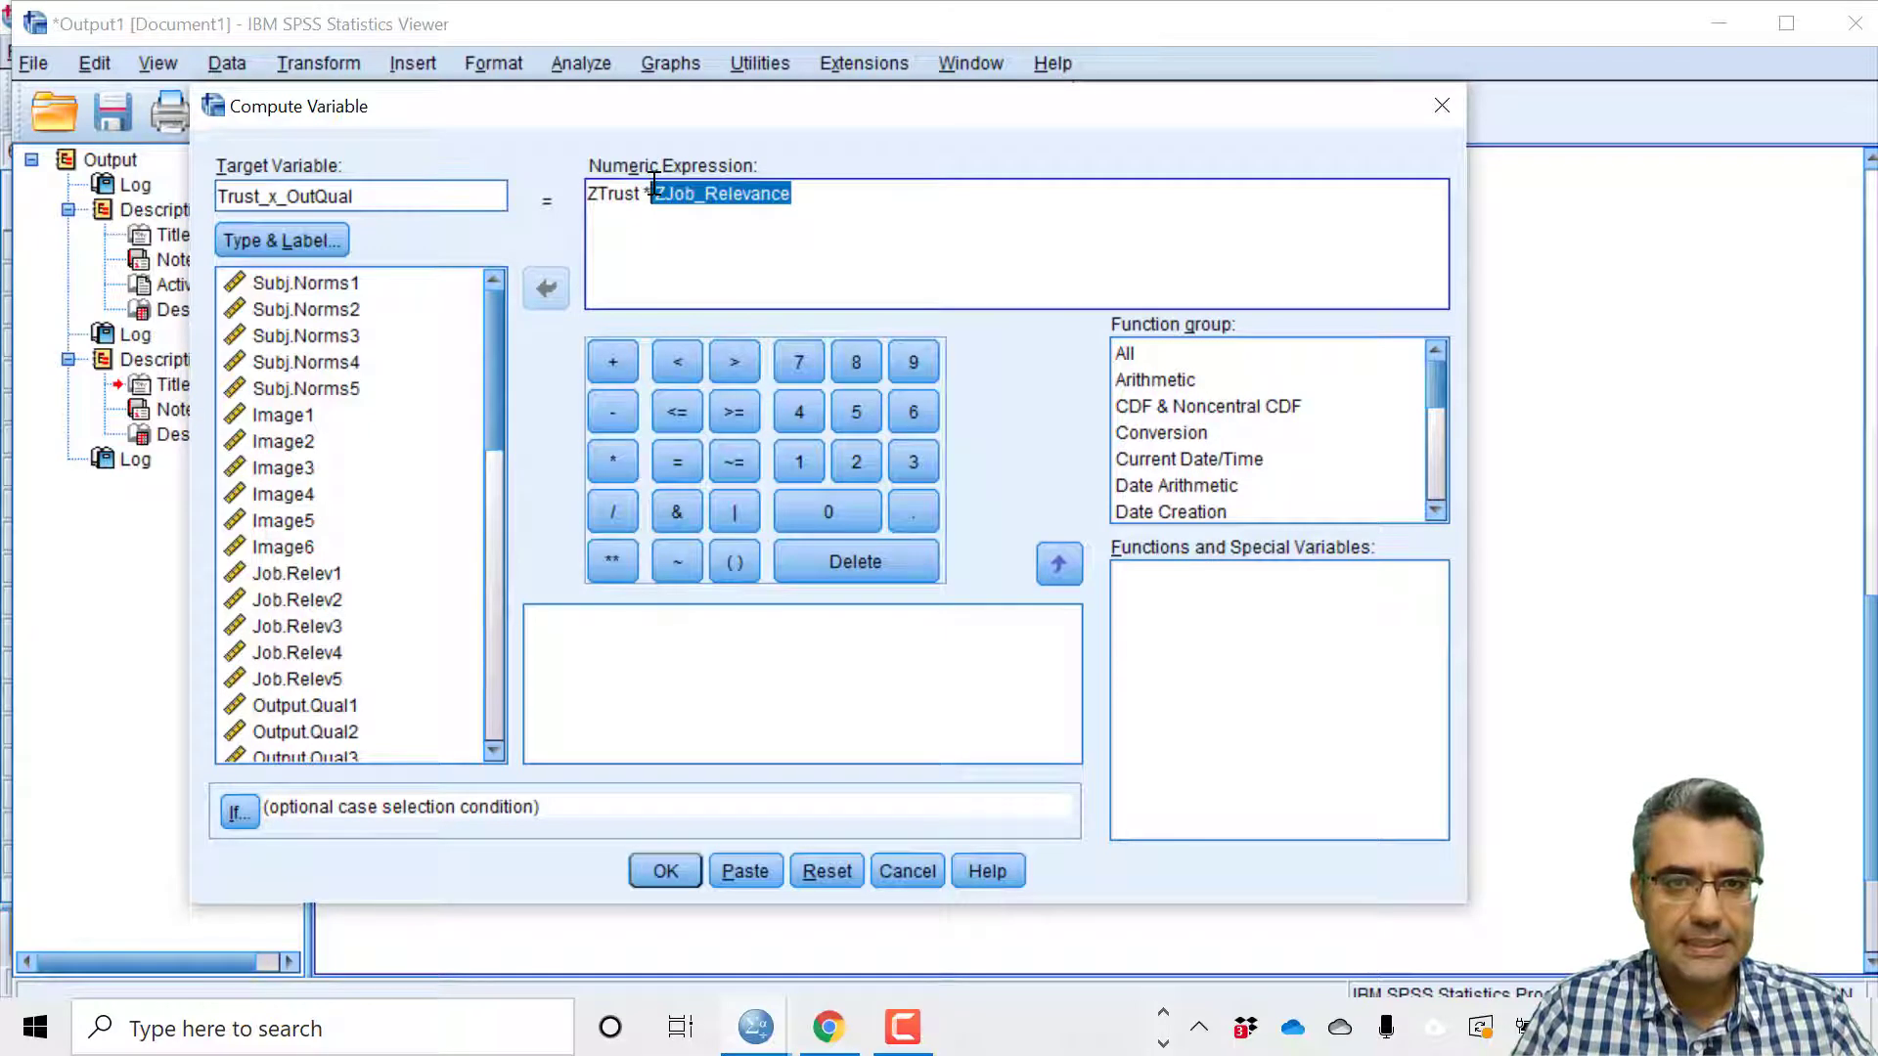
pyautogui.click(892, 577)
pyautogui.moveTo(490, 333); pyautogui.dragTo(483, 688)
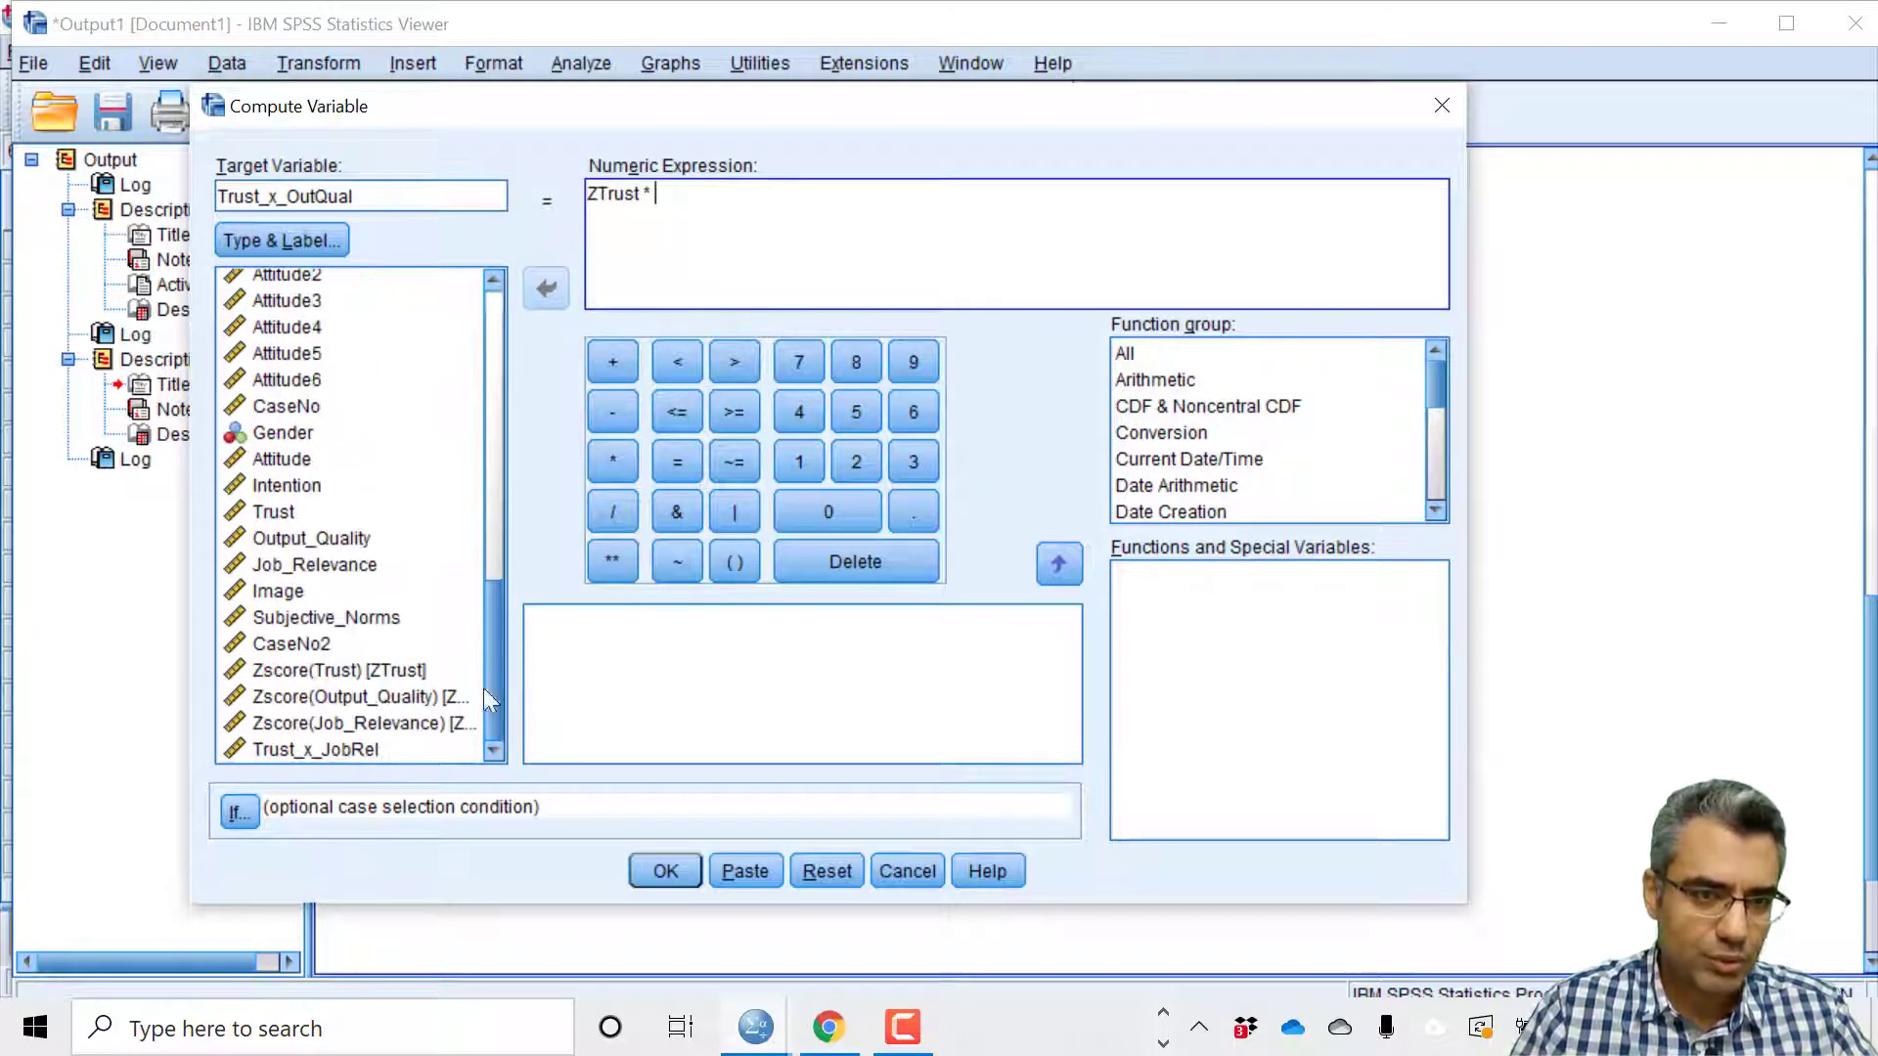
pyautogui.doubleClick(349, 697)
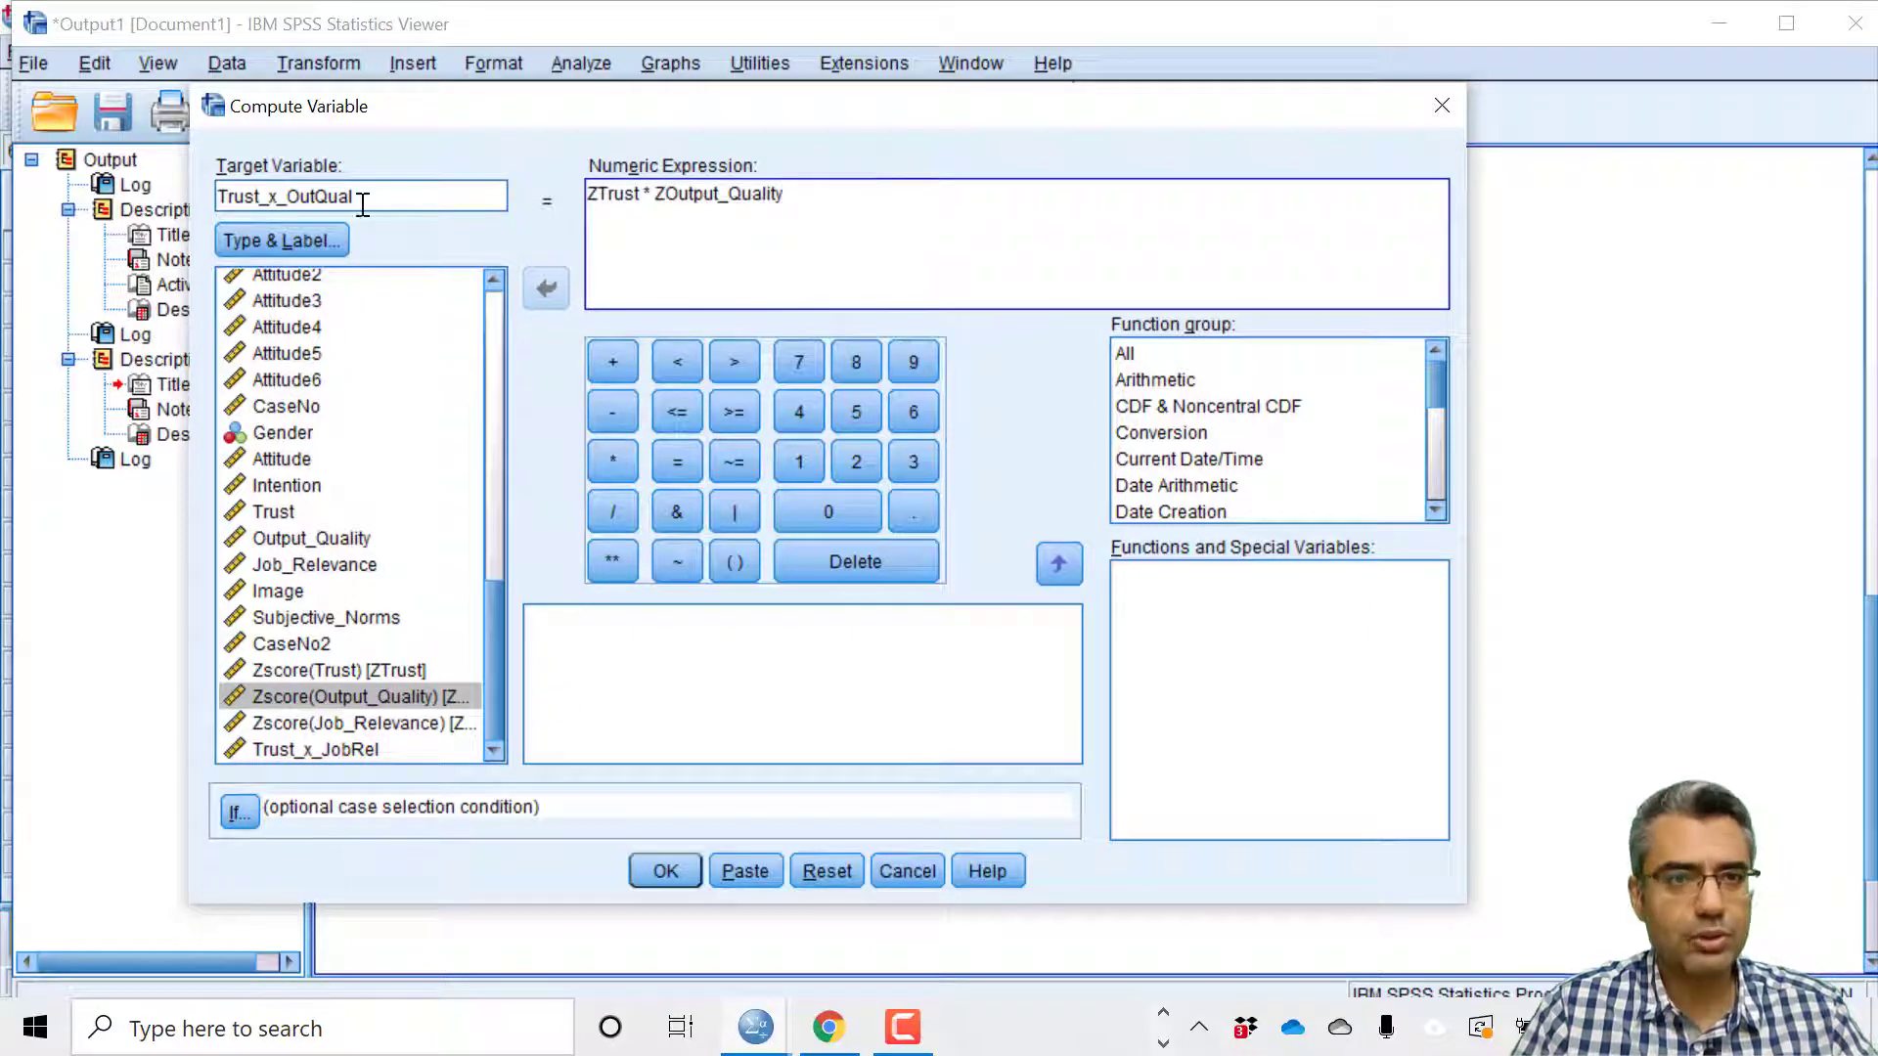
pyautogui.click(691, 869)
# Return to the dataset, view the two new interaction columns, and save the file.
pyautogui.click(1723, 22)
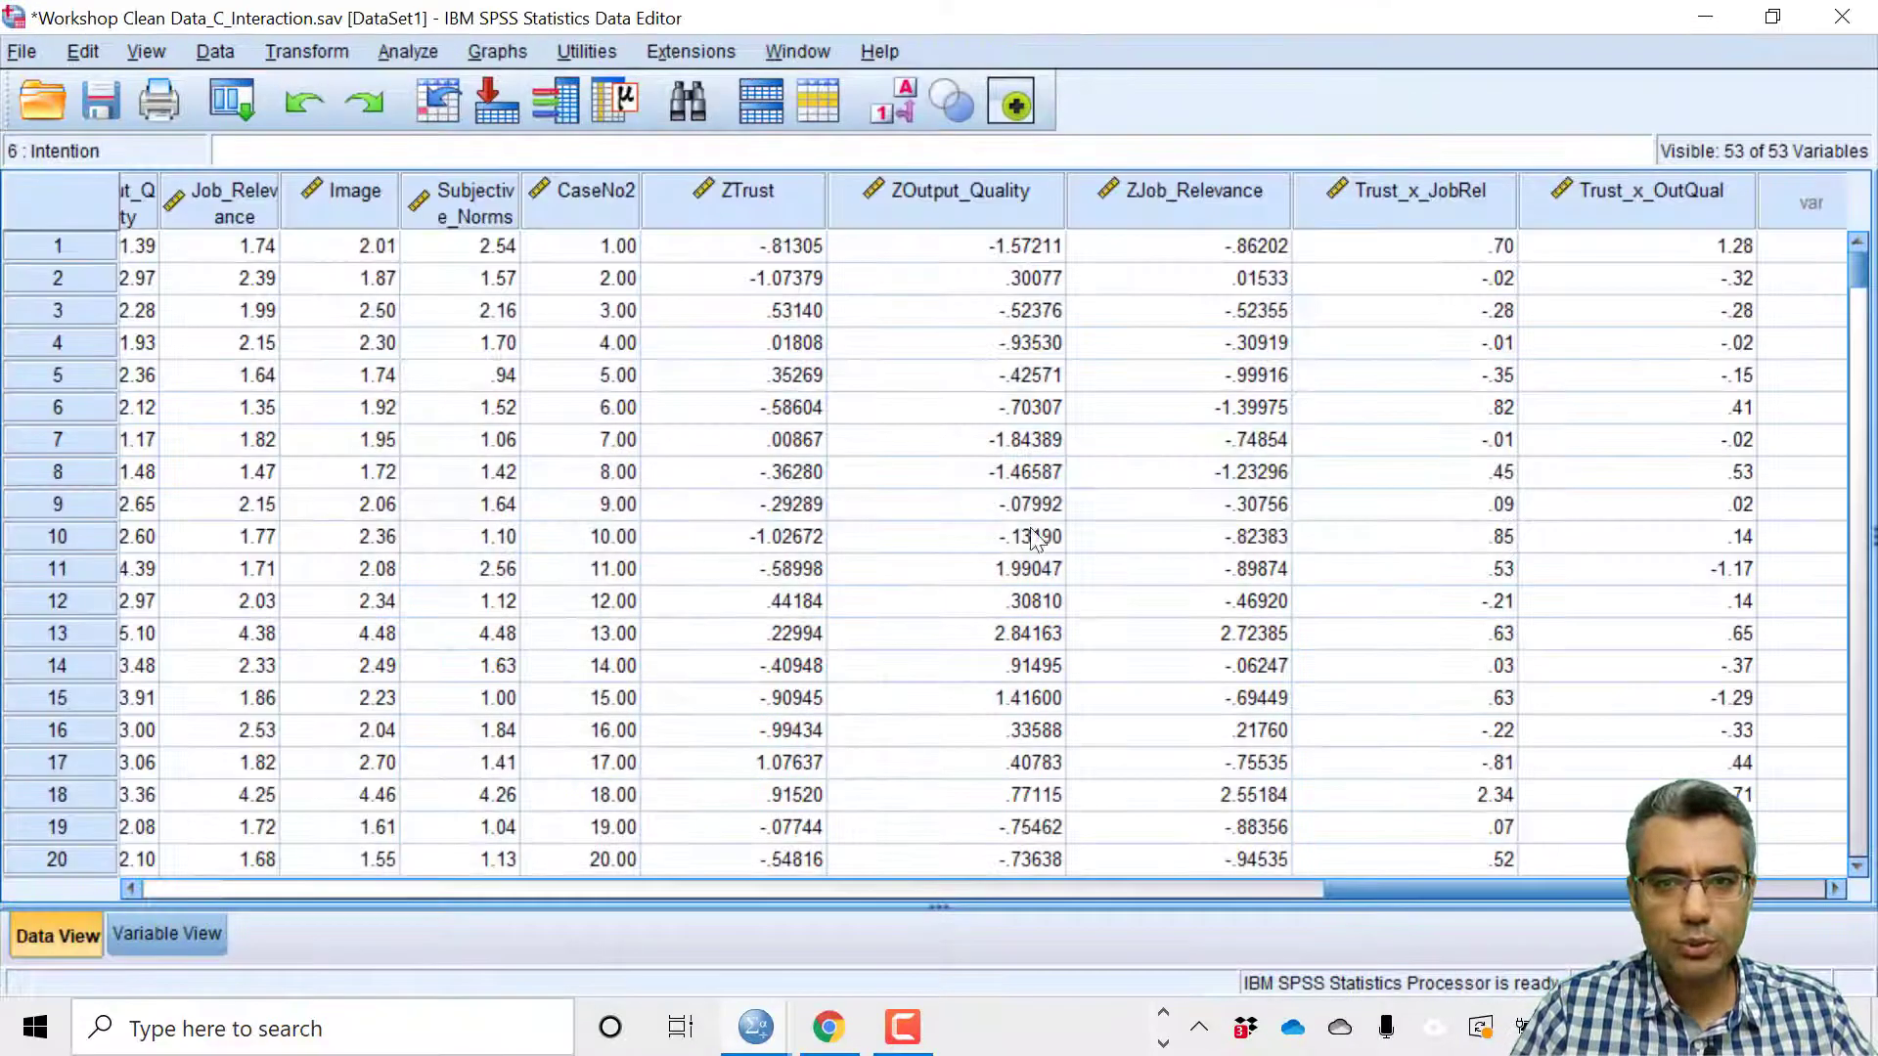
pyautogui.moveTo(1360, 888); pyautogui.dragTo(1452, 889)
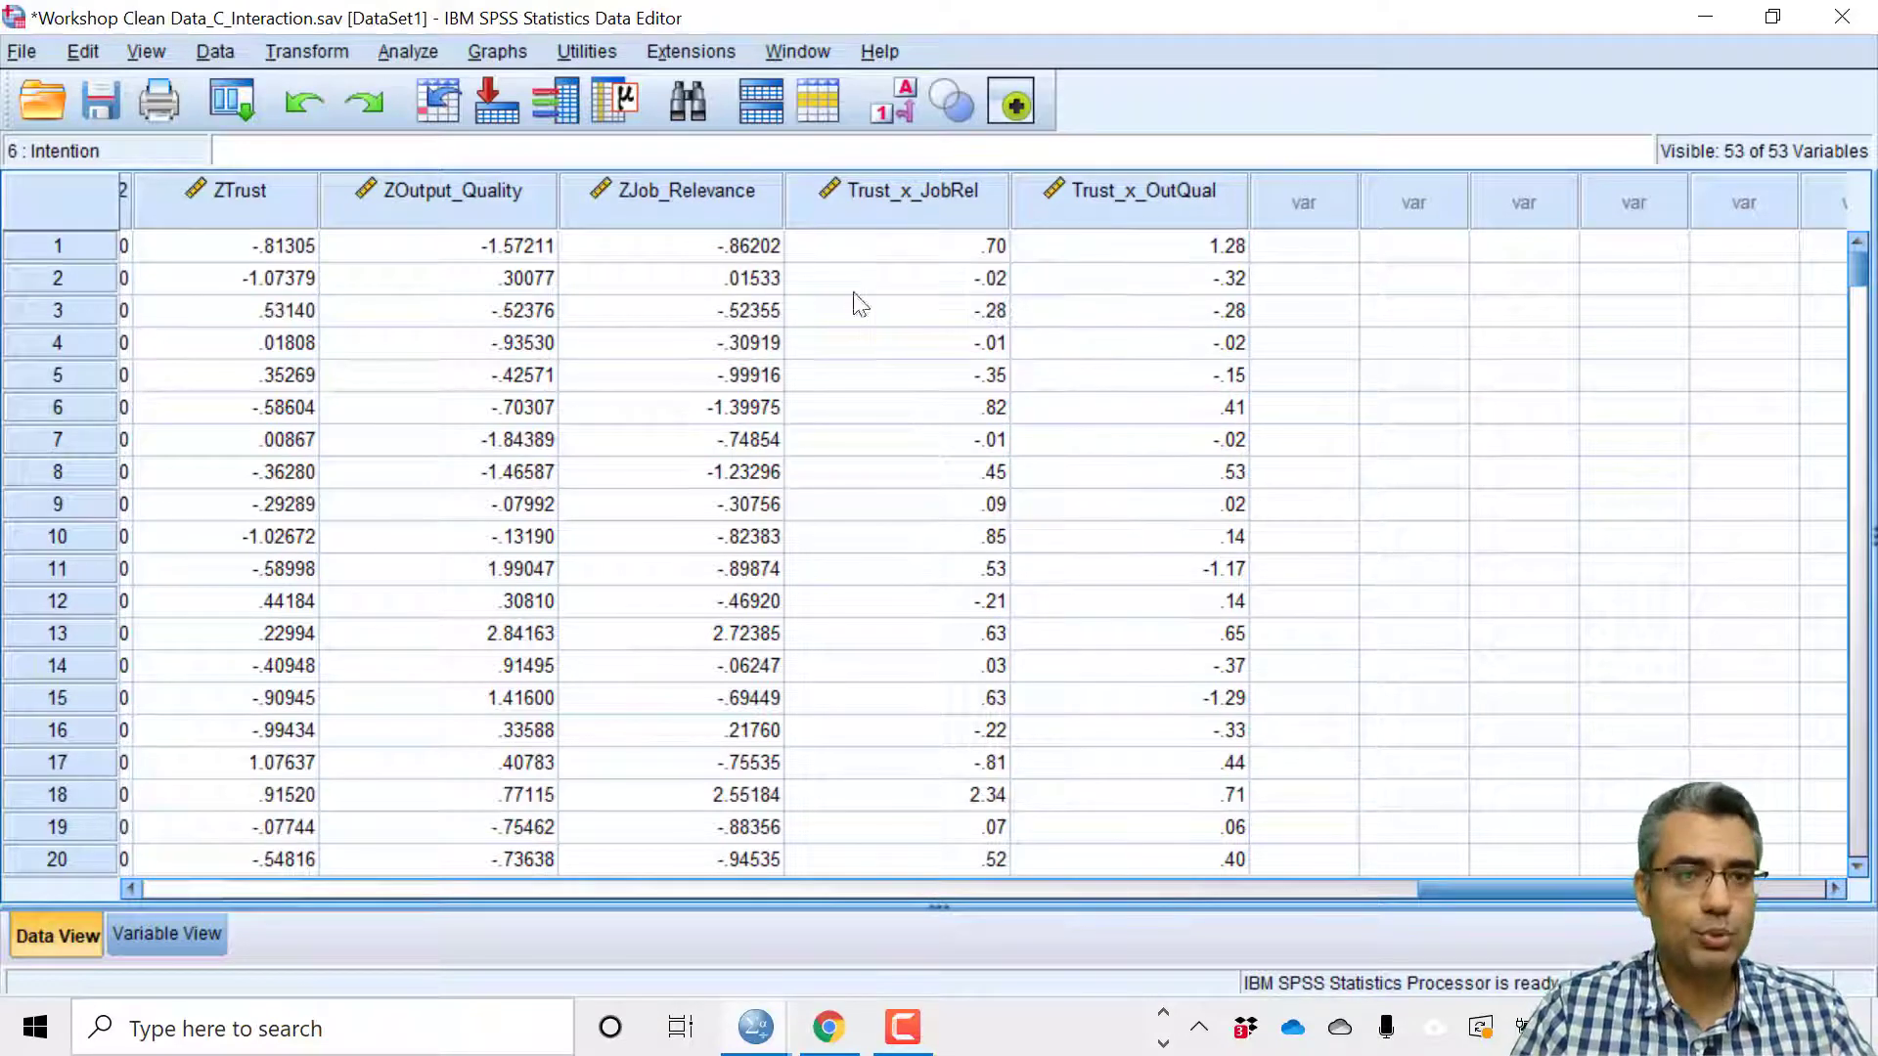
pyautogui.click(112, 103)
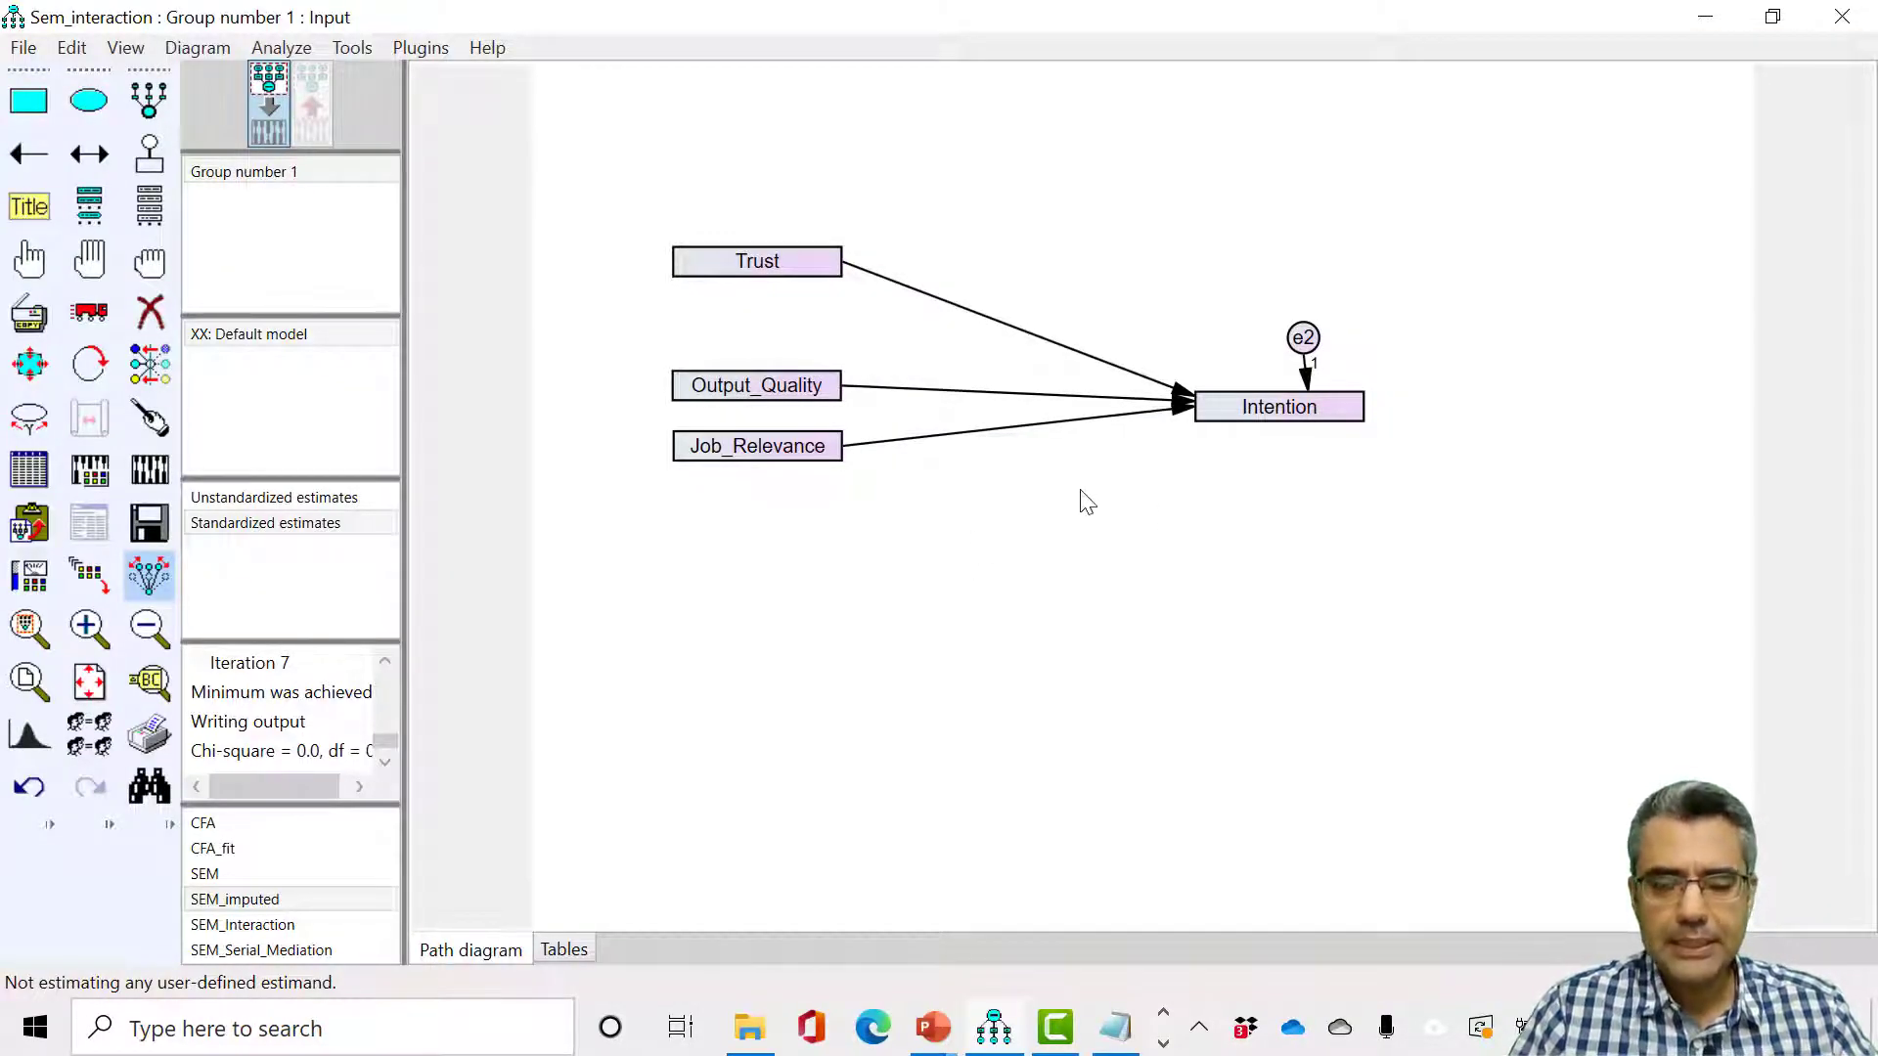
# In Amos, set Workshop Clean Data_C_Interaction.sav as the data file for Group number 1.
pyautogui.click(28, 469)
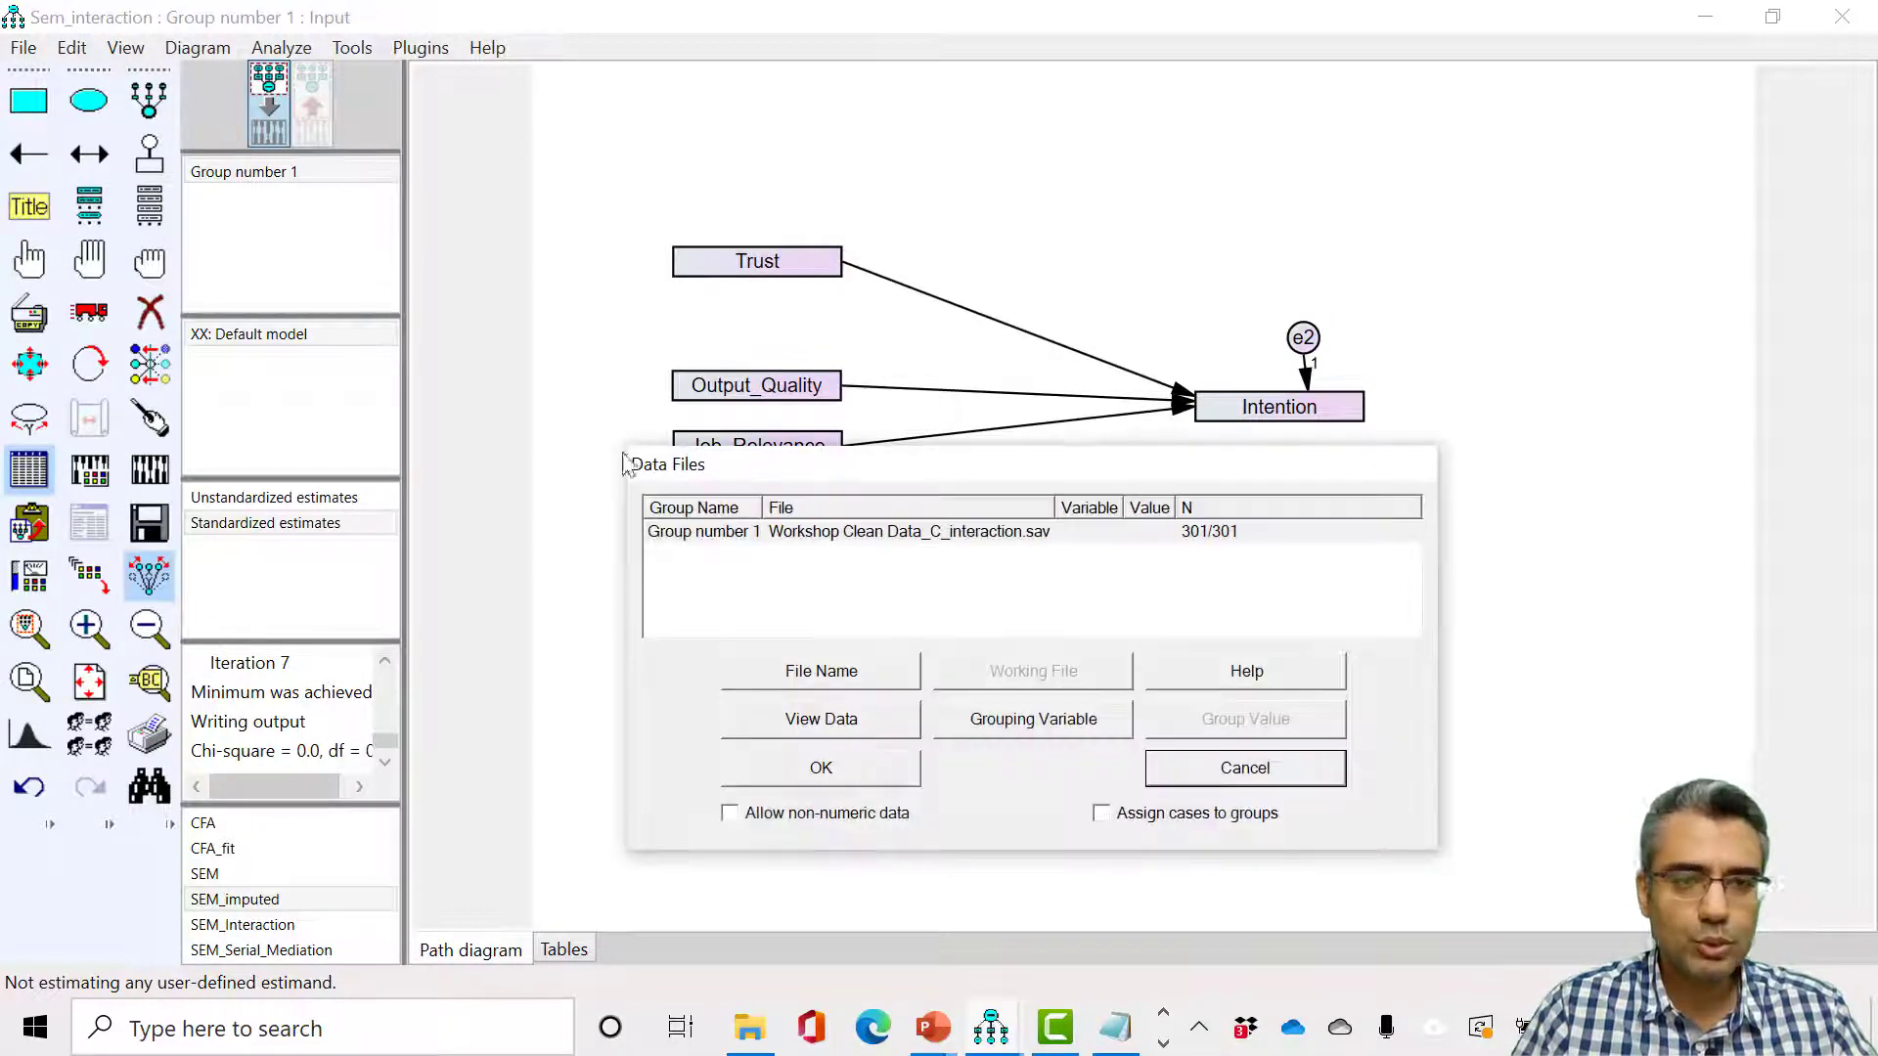
pyautogui.click(869, 672)
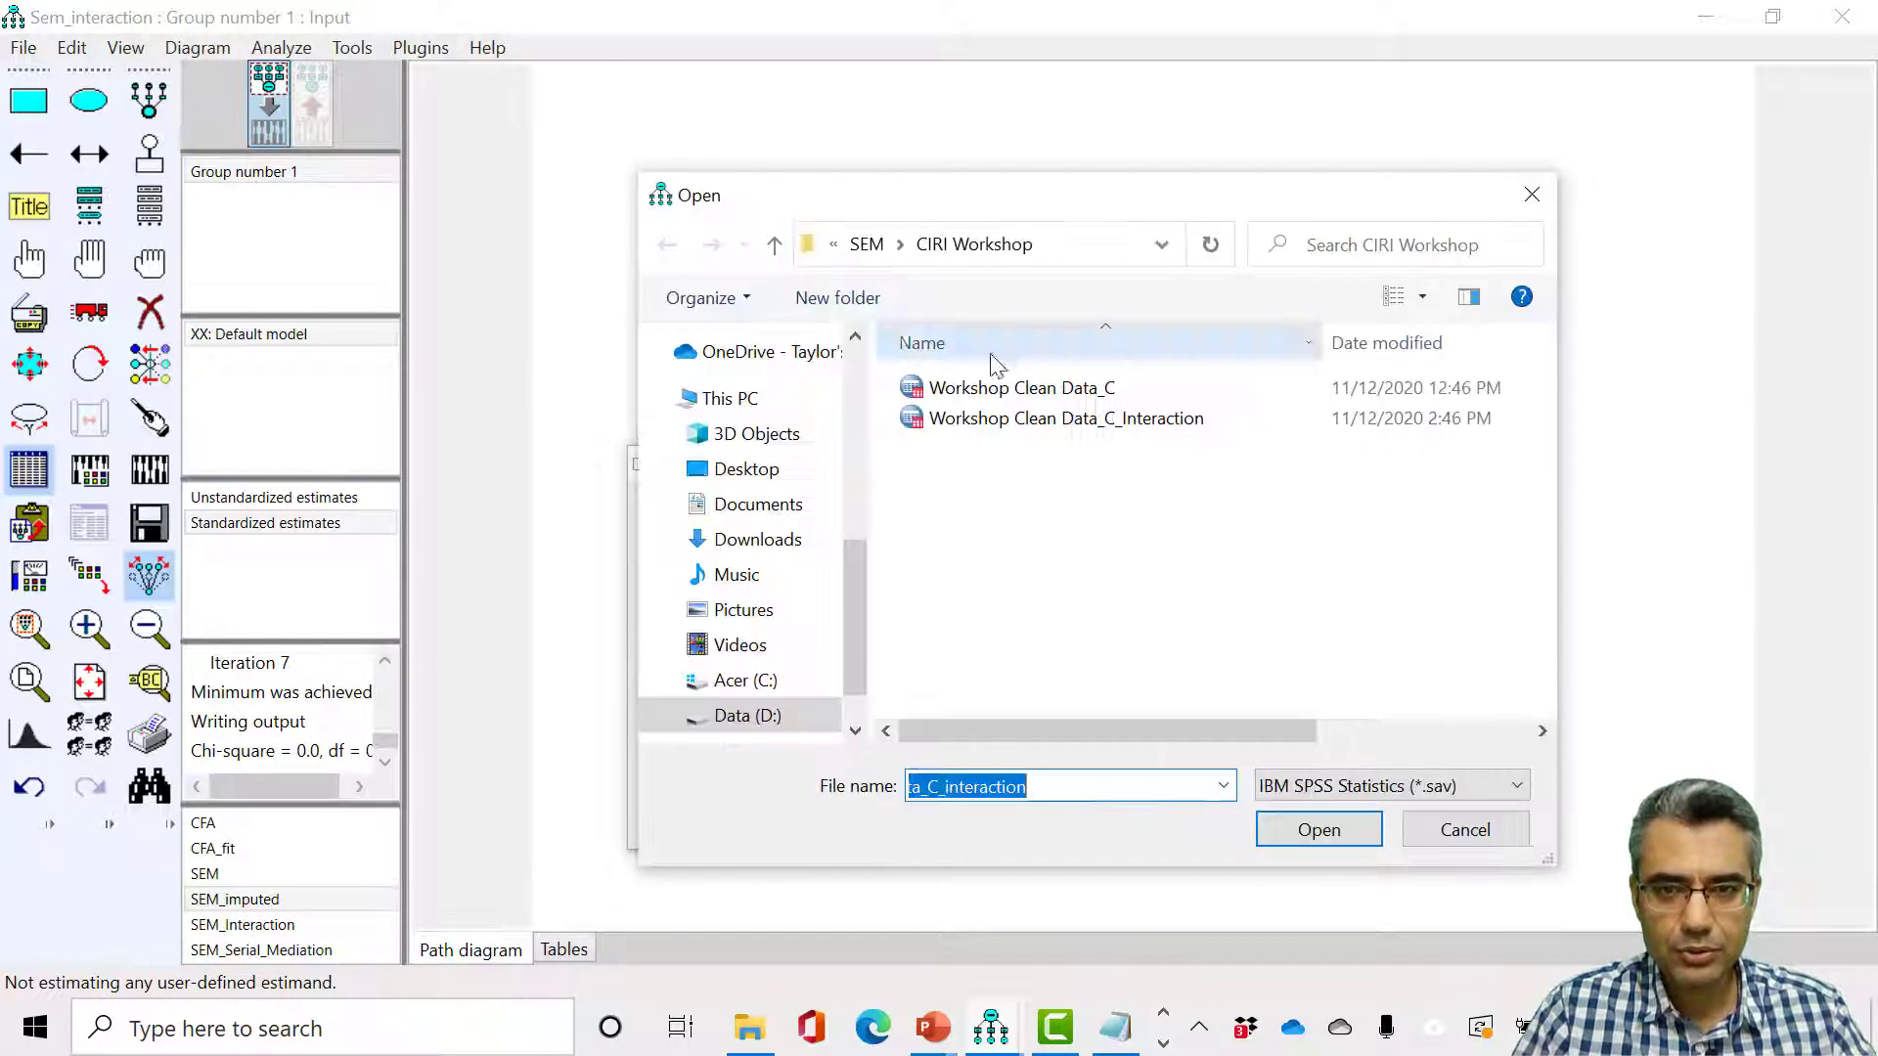
pyautogui.click(1158, 421)
pyautogui.doubleClick(1158, 421)
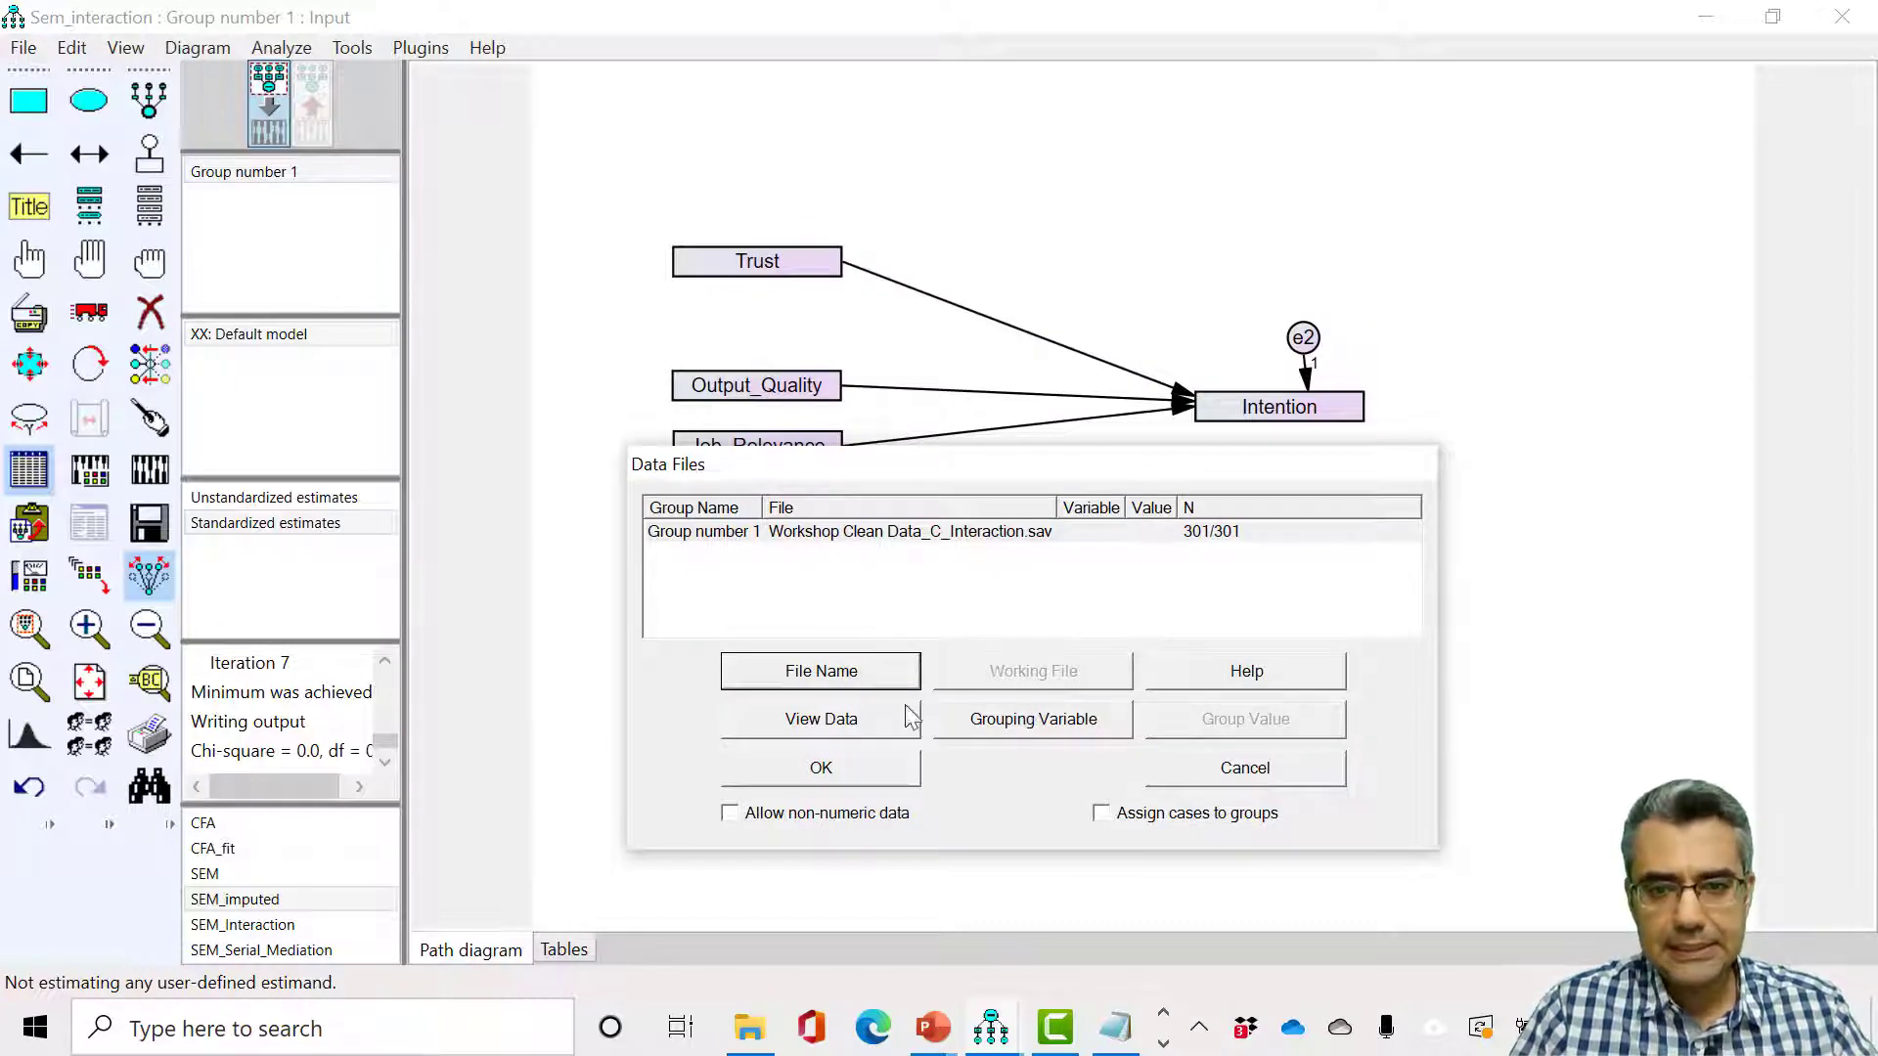
pyautogui.click(880, 778)
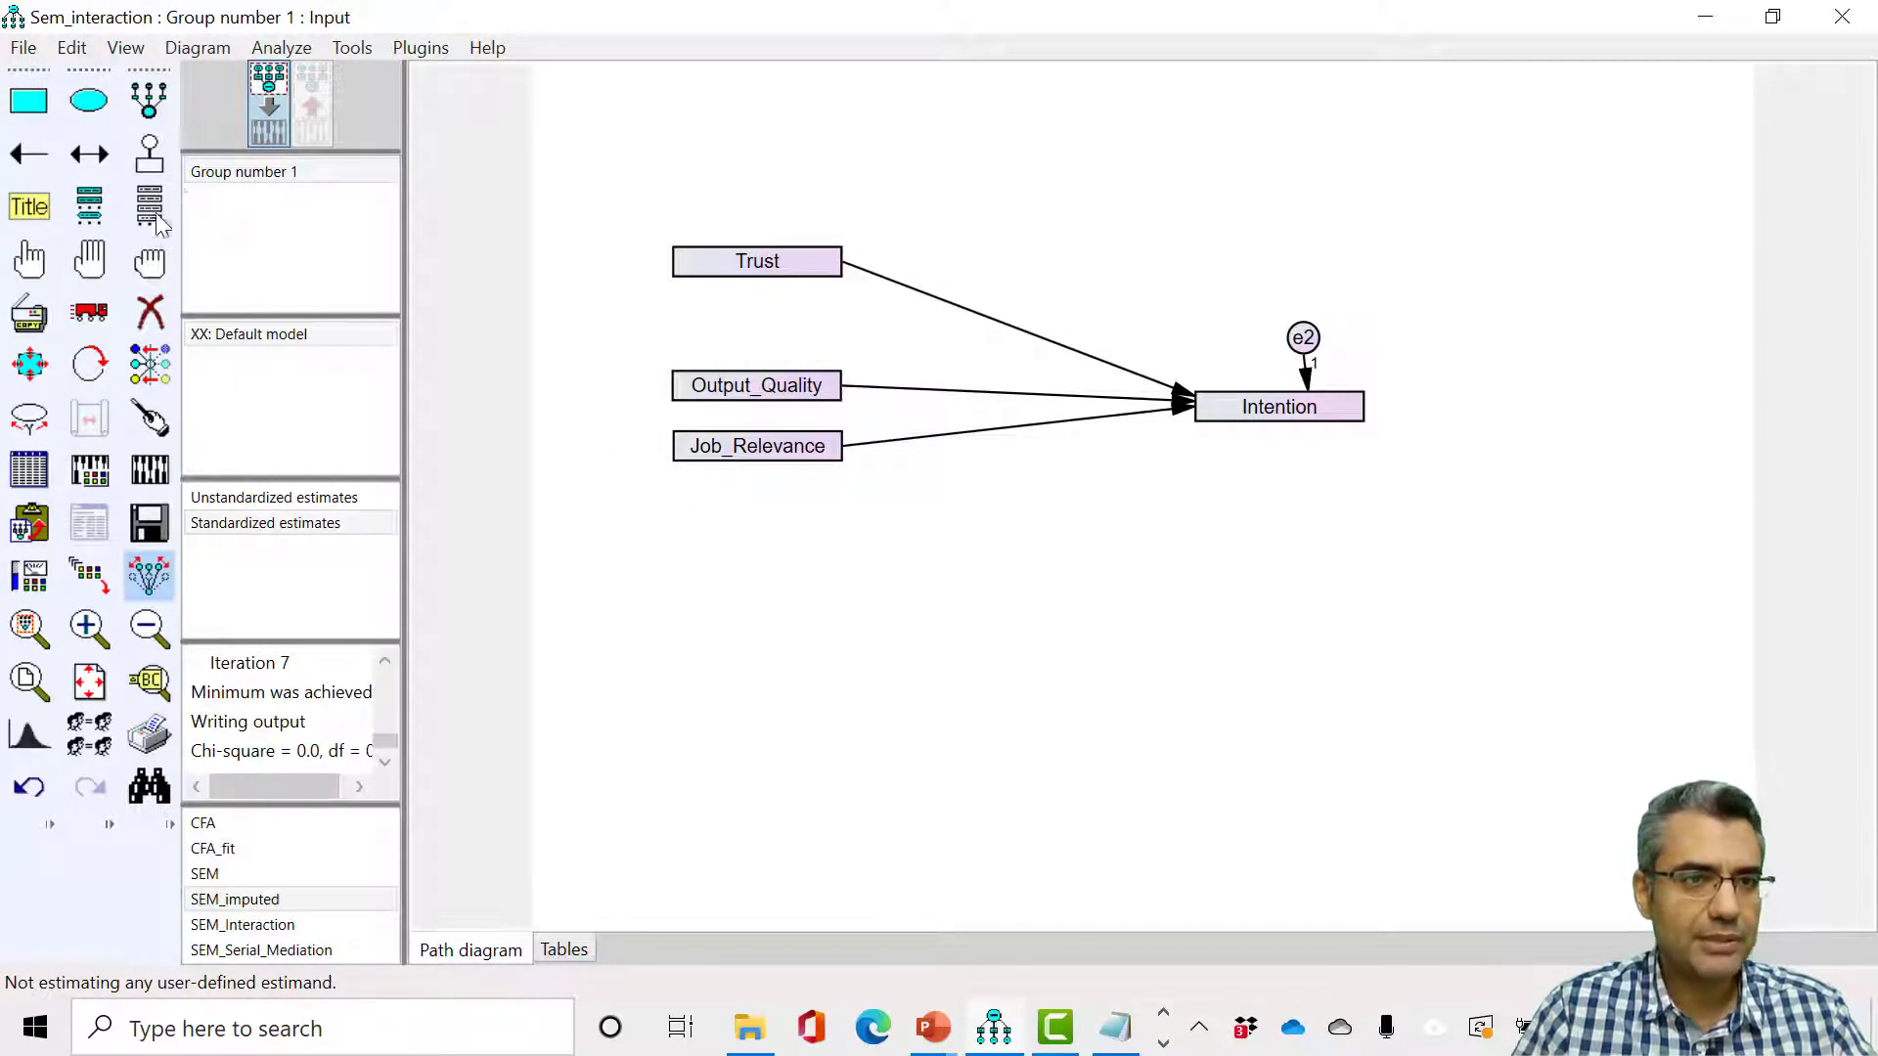
# Add Trust_x_JobRel and Trust_x_OutQual from the dataset to the diagram, stacked beneath Job_Relevance.
pyautogui.click(156, 220)
pyautogui.moveTo(431, 260); pyautogui.dragTo(489, 584)
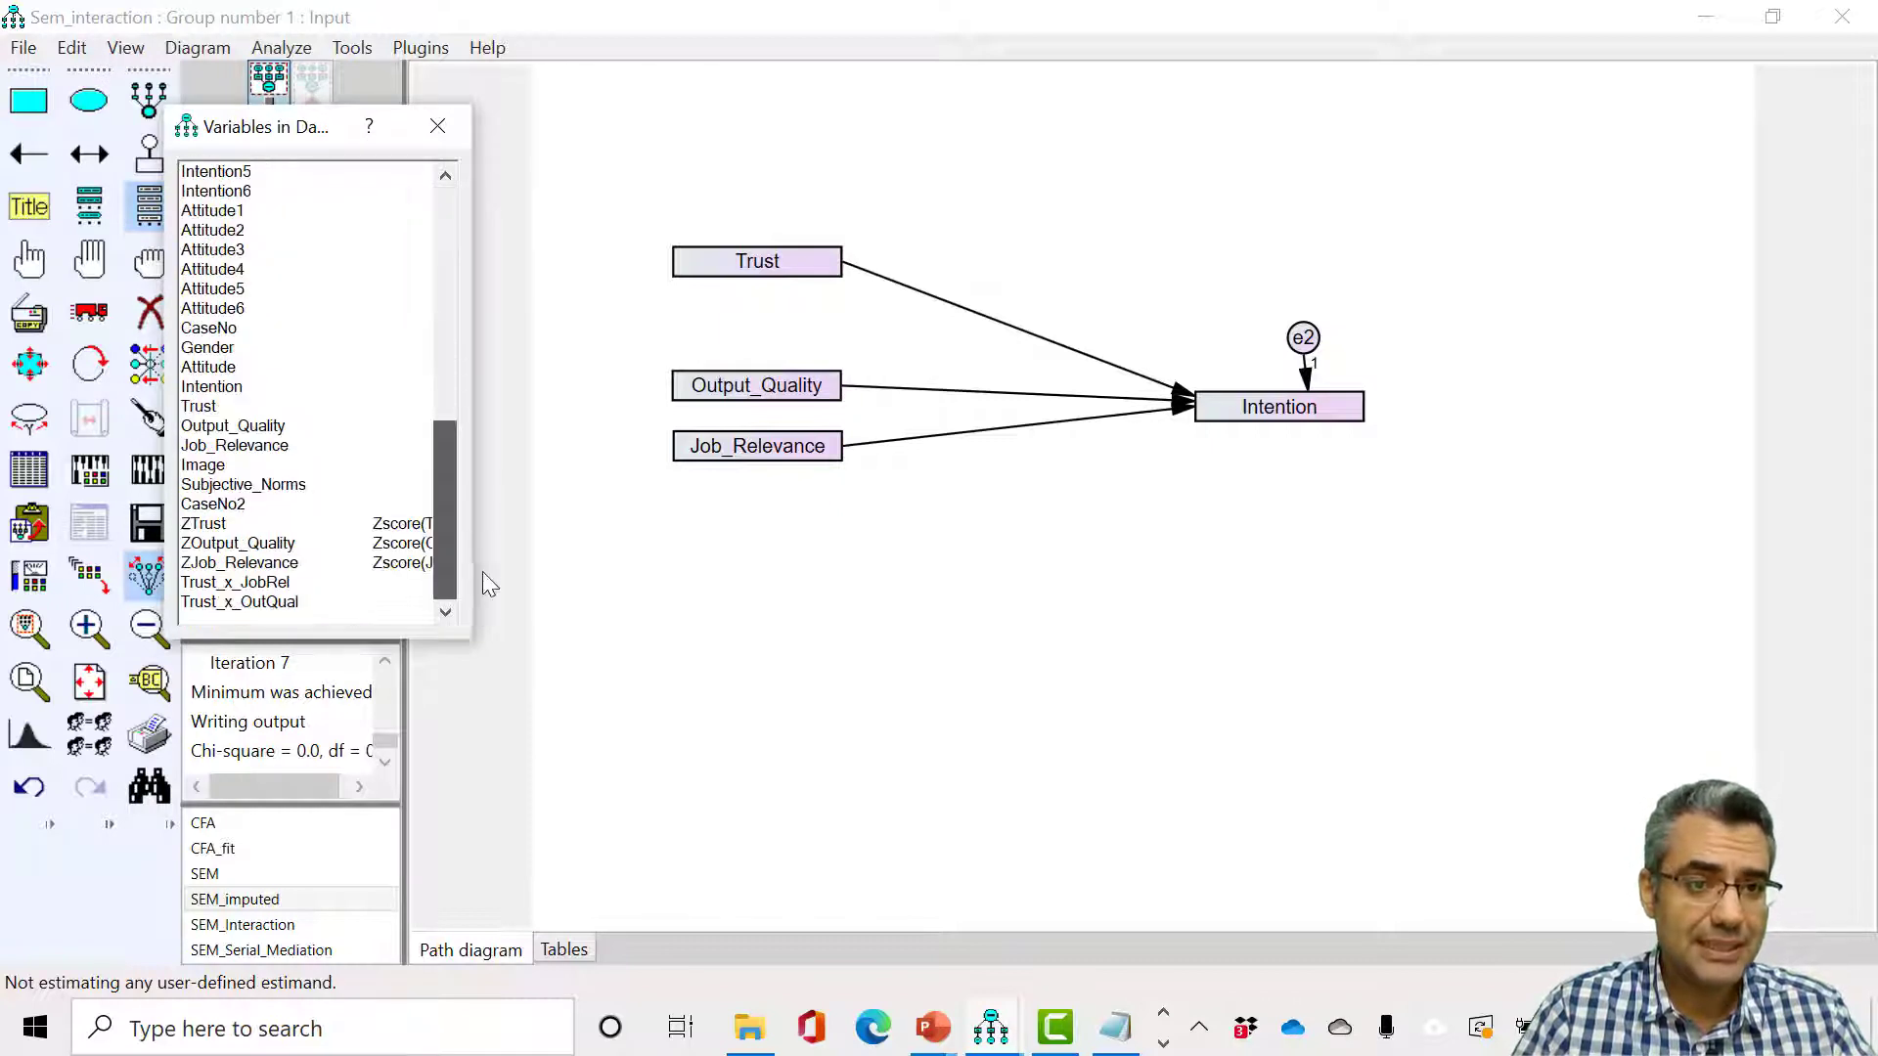
pyautogui.click(249, 587)
pyautogui.click(257, 602)
pyautogui.moveTo(257, 585); pyautogui.dragTo(806, 575)
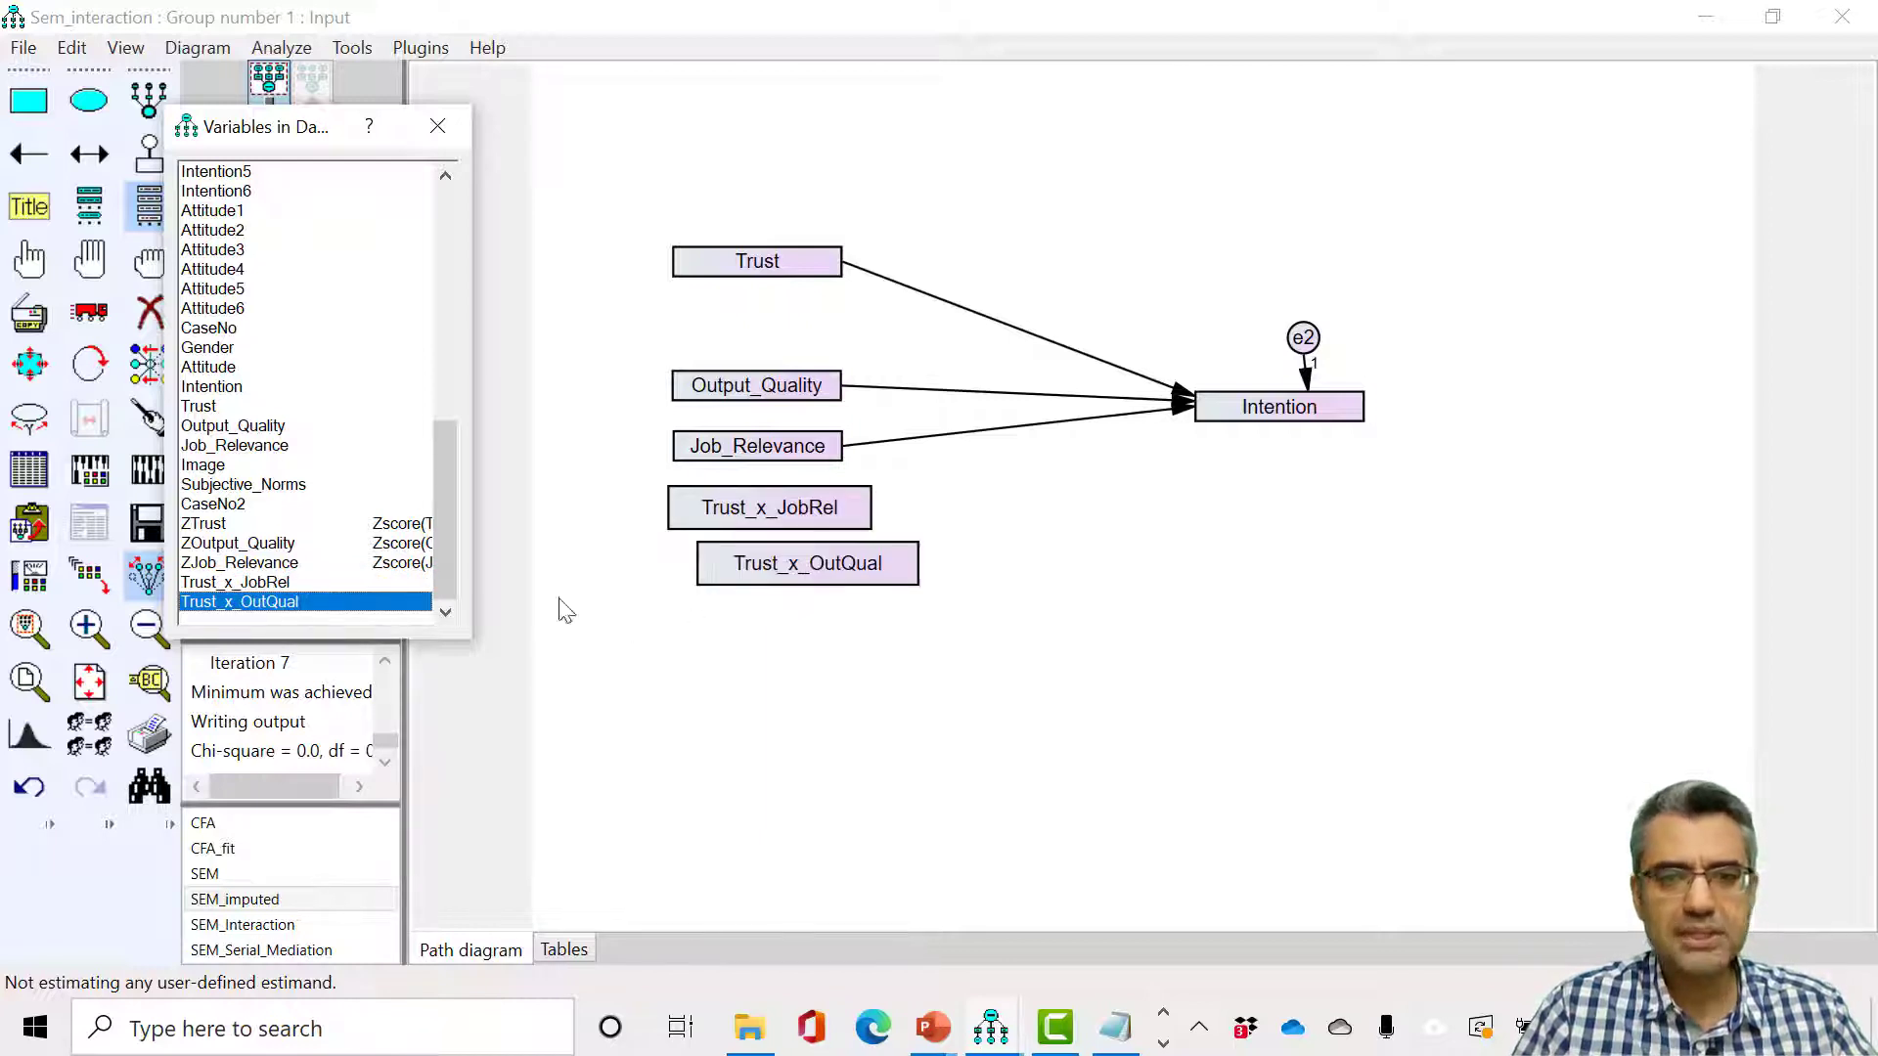
pyautogui.click(434, 126)
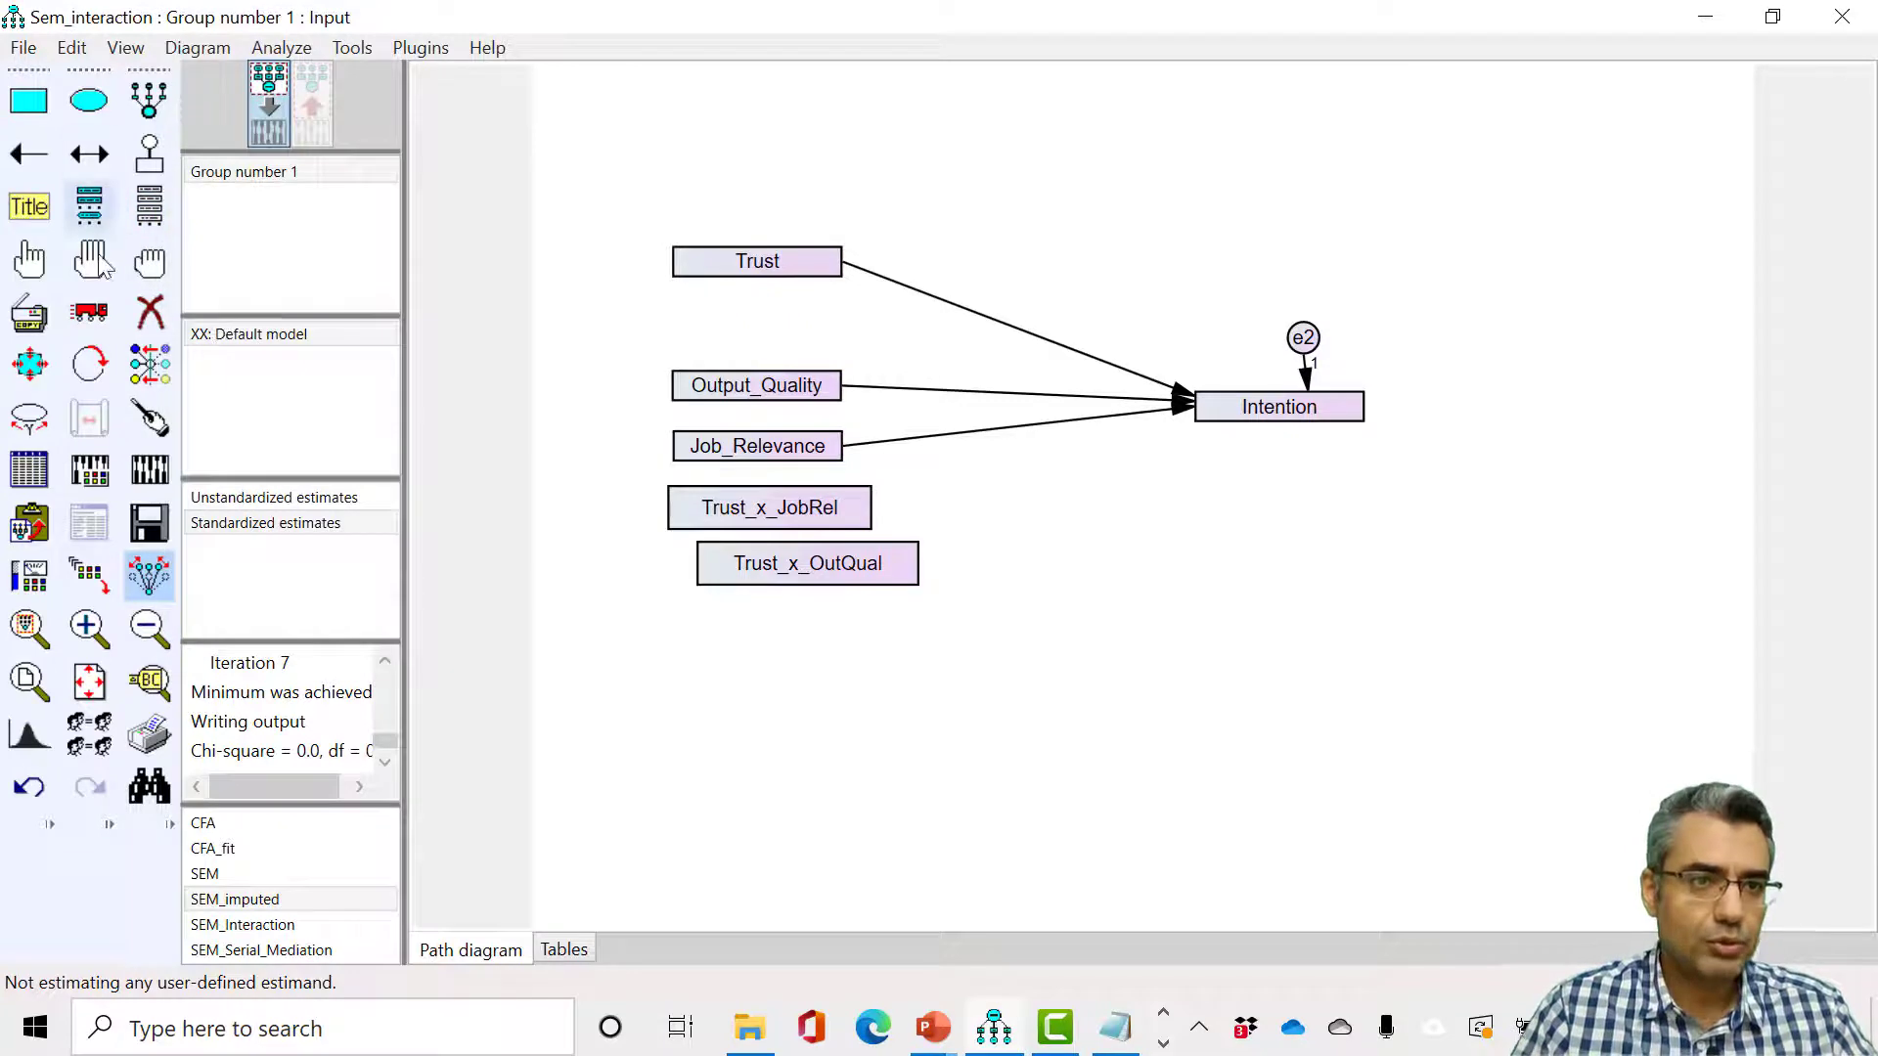
pyautogui.click(86, 309)
pyautogui.moveTo(847, 582); pyautogui.dragTo(804, 581)
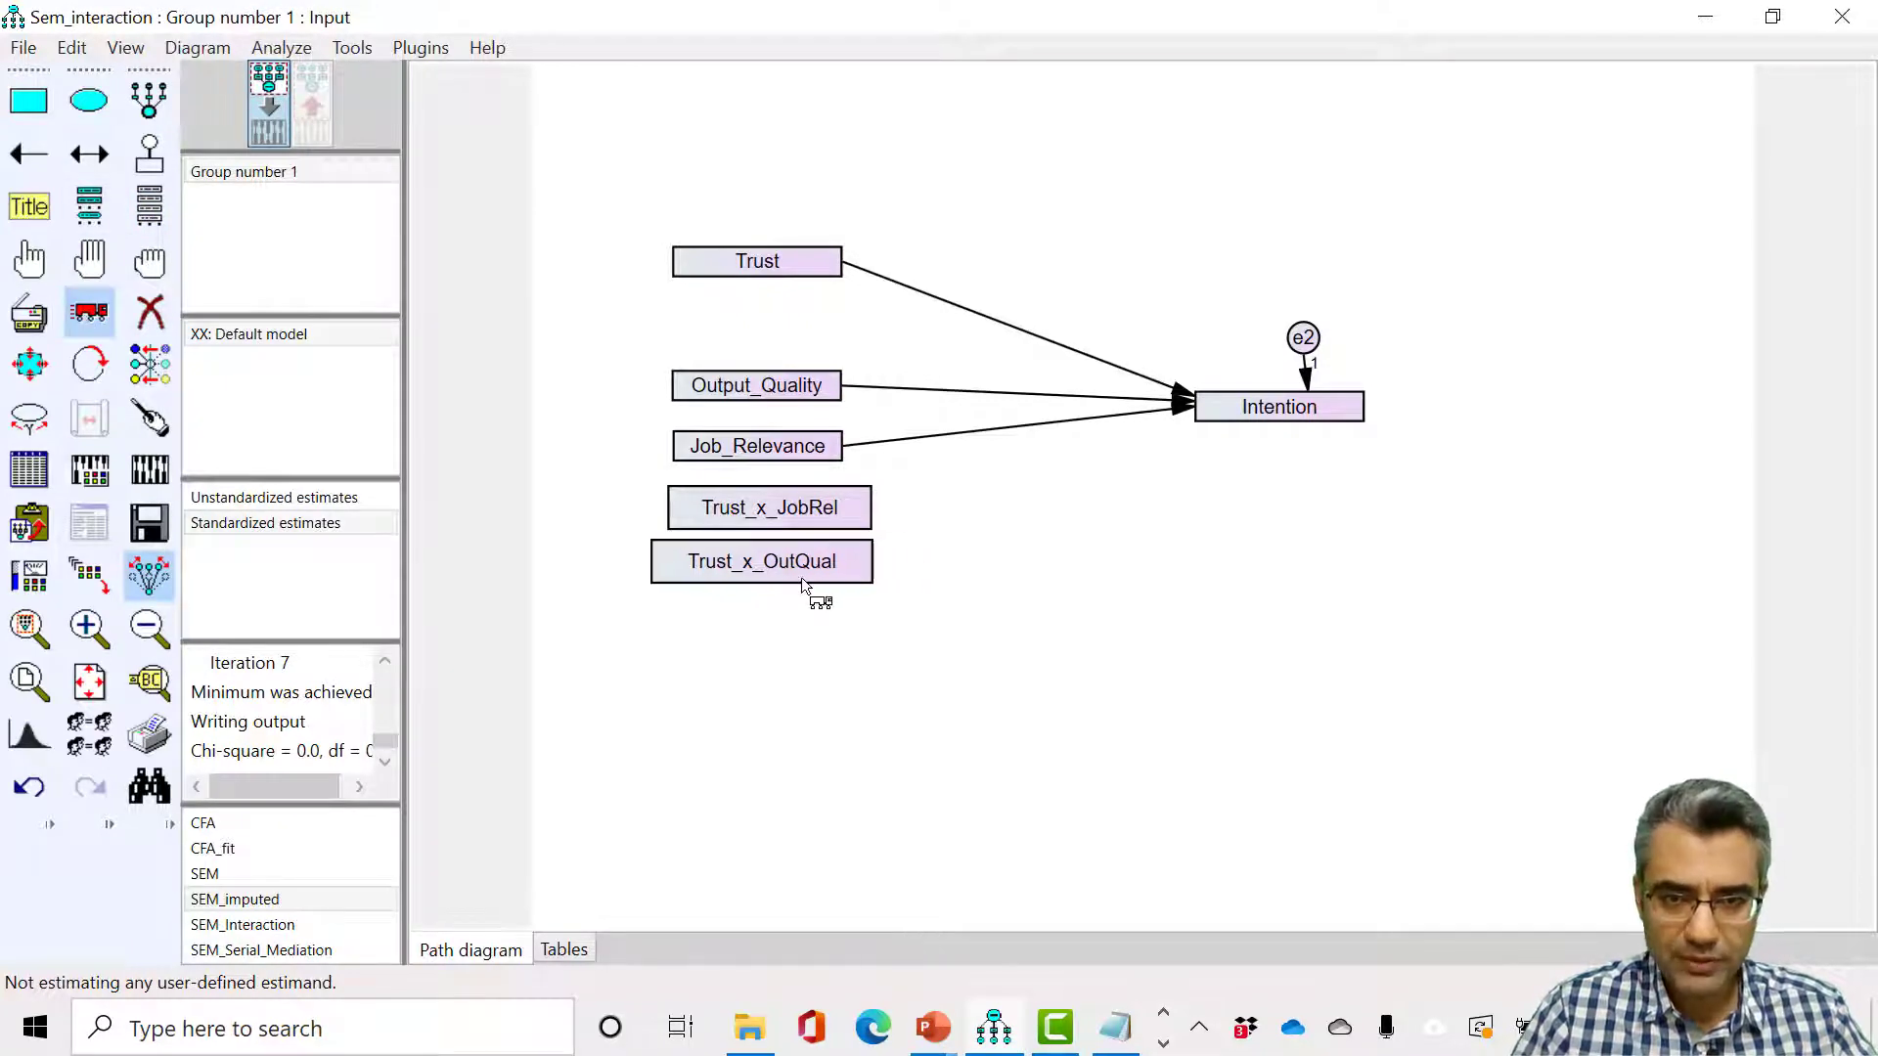
# Draw single-headed paths from Trust_x_JobRel and Trust_x_OutQual to Intention.
pyautogui.click(28, 154)
pyautogui.moveTo(866, 501); pyautogui.dragTo(1229, 420)
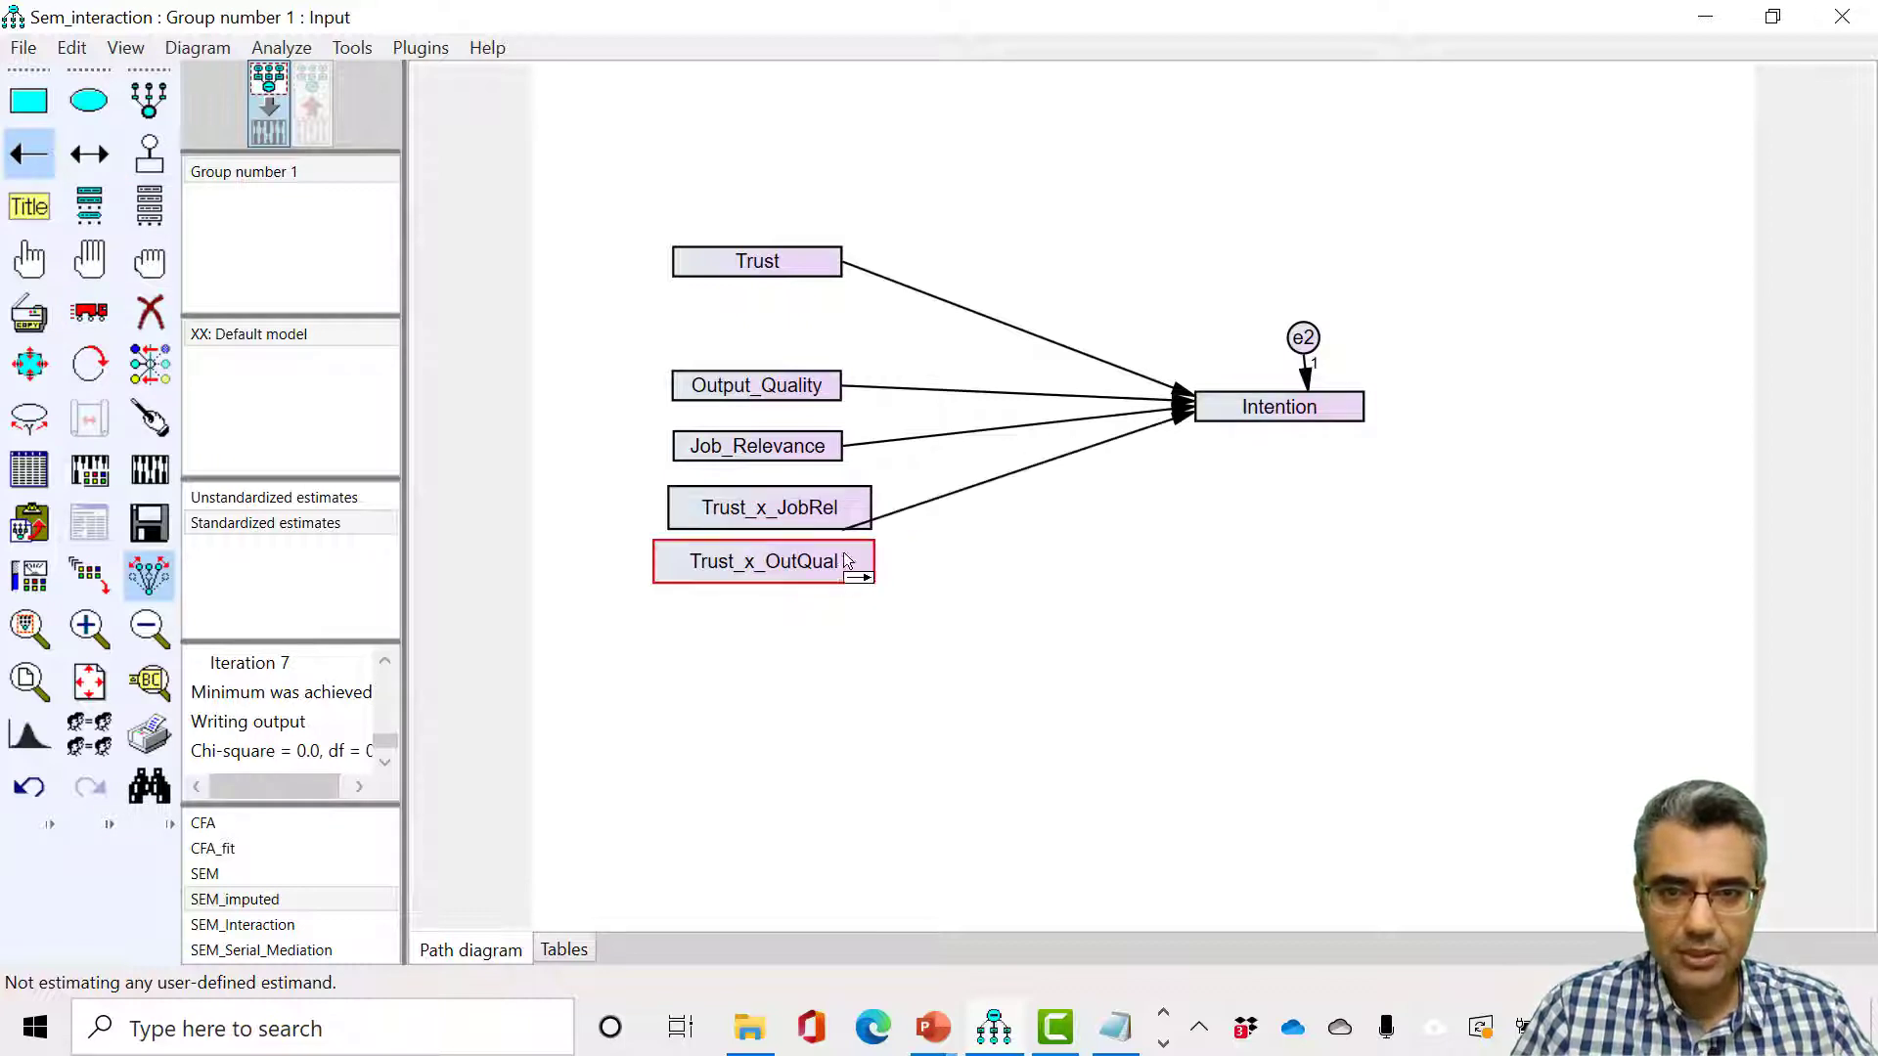
pyautogui.moveTo(864, 572); pyautogui.dragTo(1246, 414)
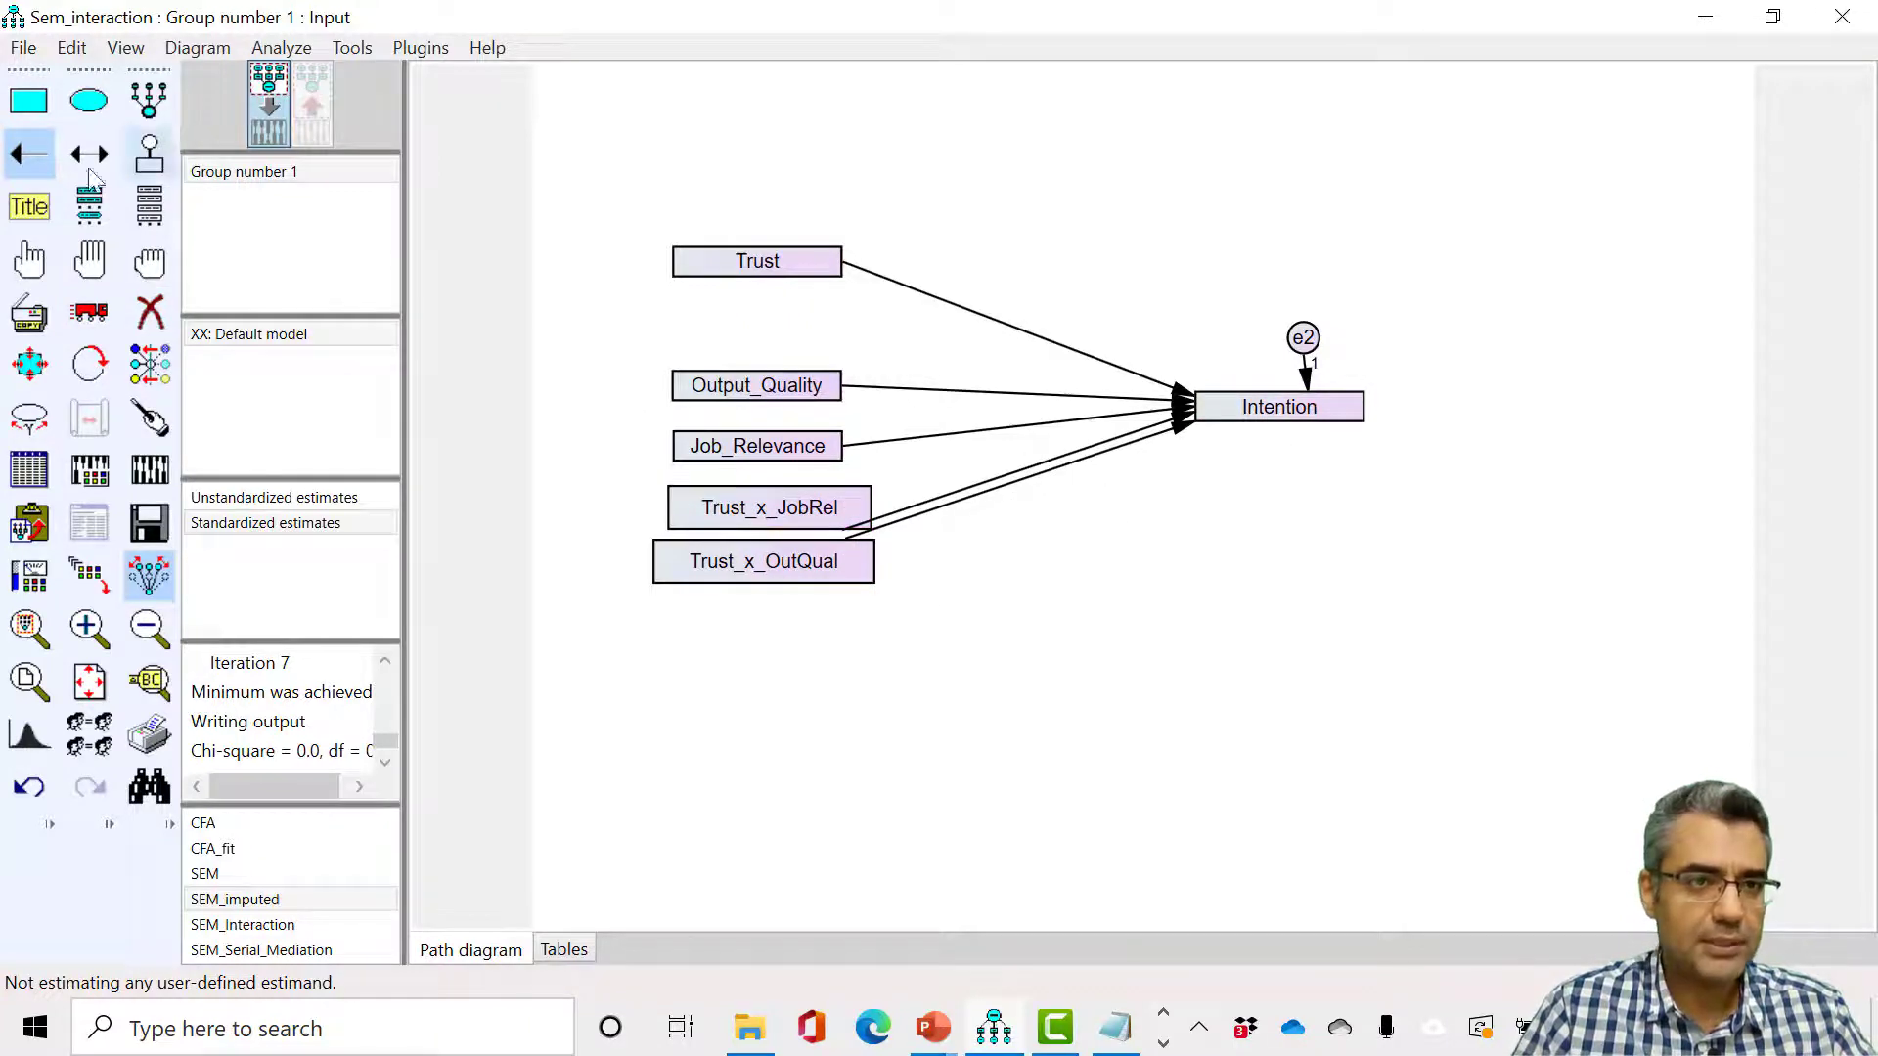
# Select Trust, Output_Quality, Job_Relevance, Trust_x_JobRel and Trust_x_OutQual, and draw covariances among all five with the Draw Covariances plugin.
pyautogui.click(29, 259)
pyautogui.click(749, 261)
pyautogui.click(743, 385)
pyautogui.click(754, 446)
pyautogui.click(769, 507)
pyautogui.click(763, 561)
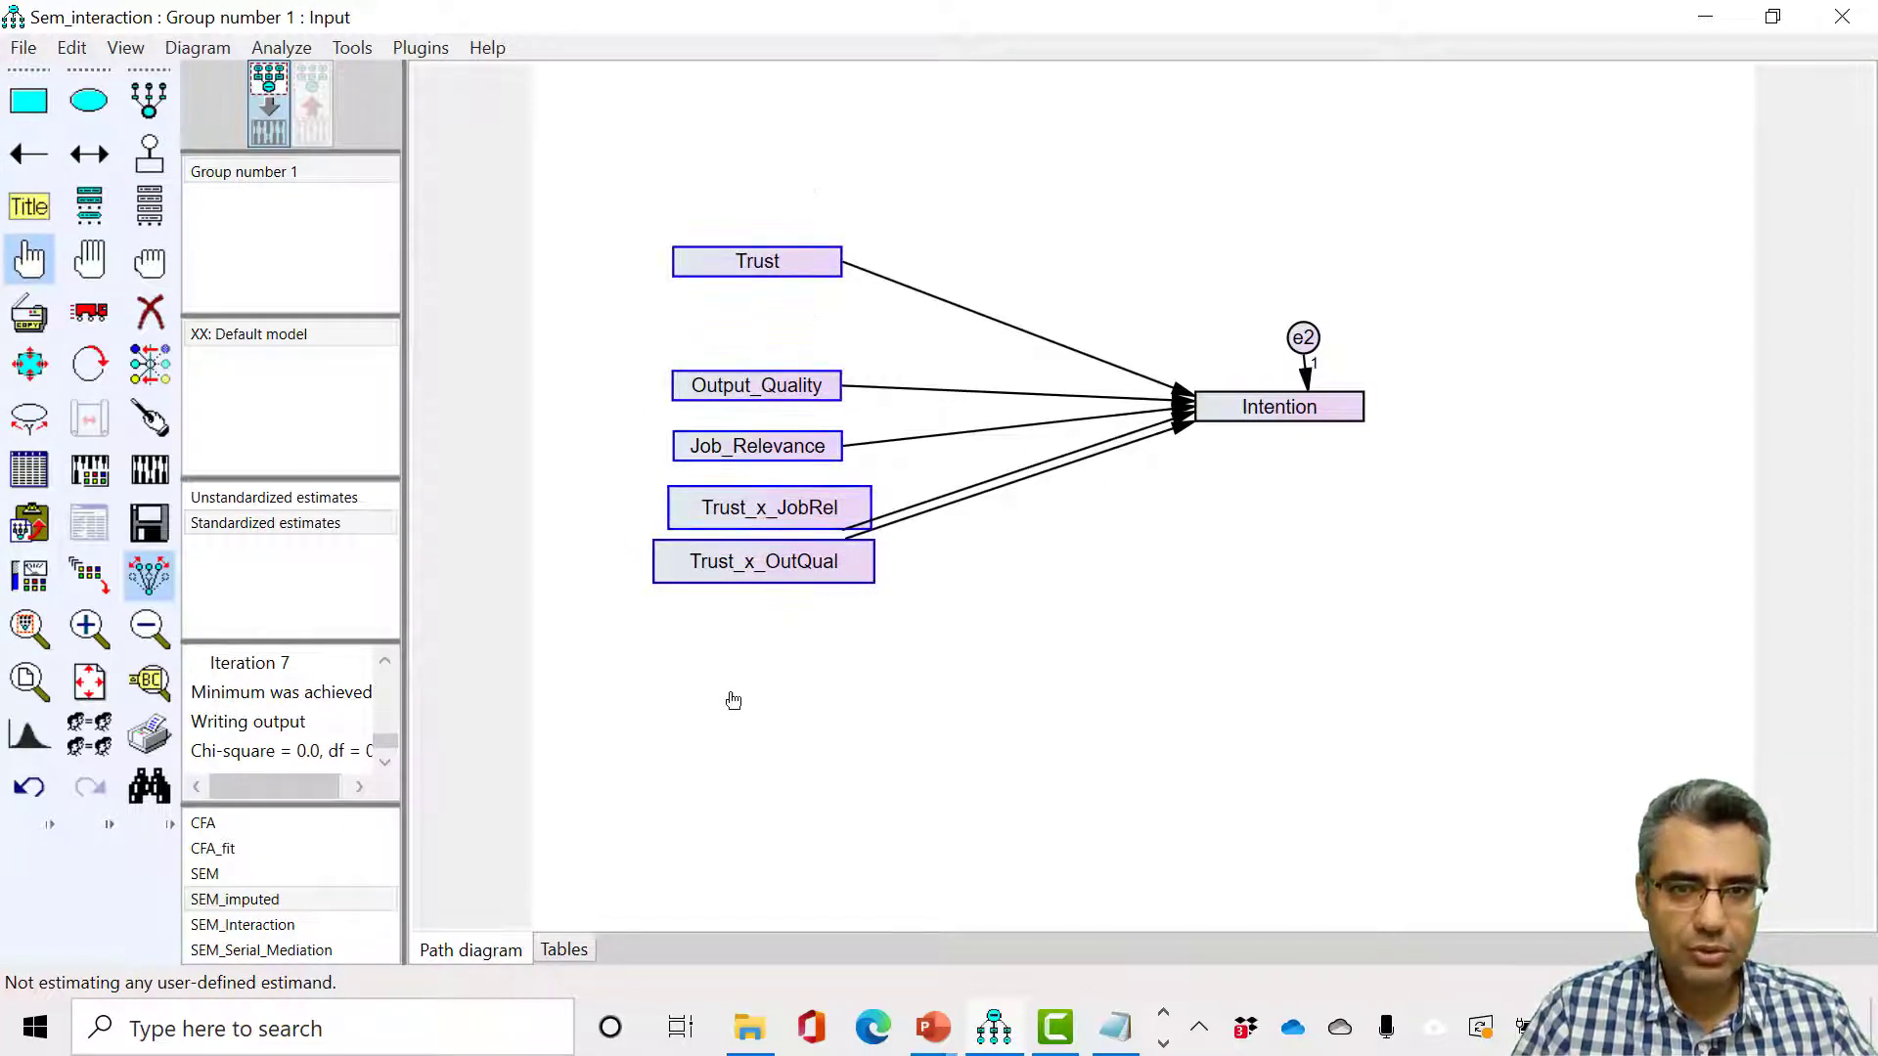
pyautogui.click(421, 48)
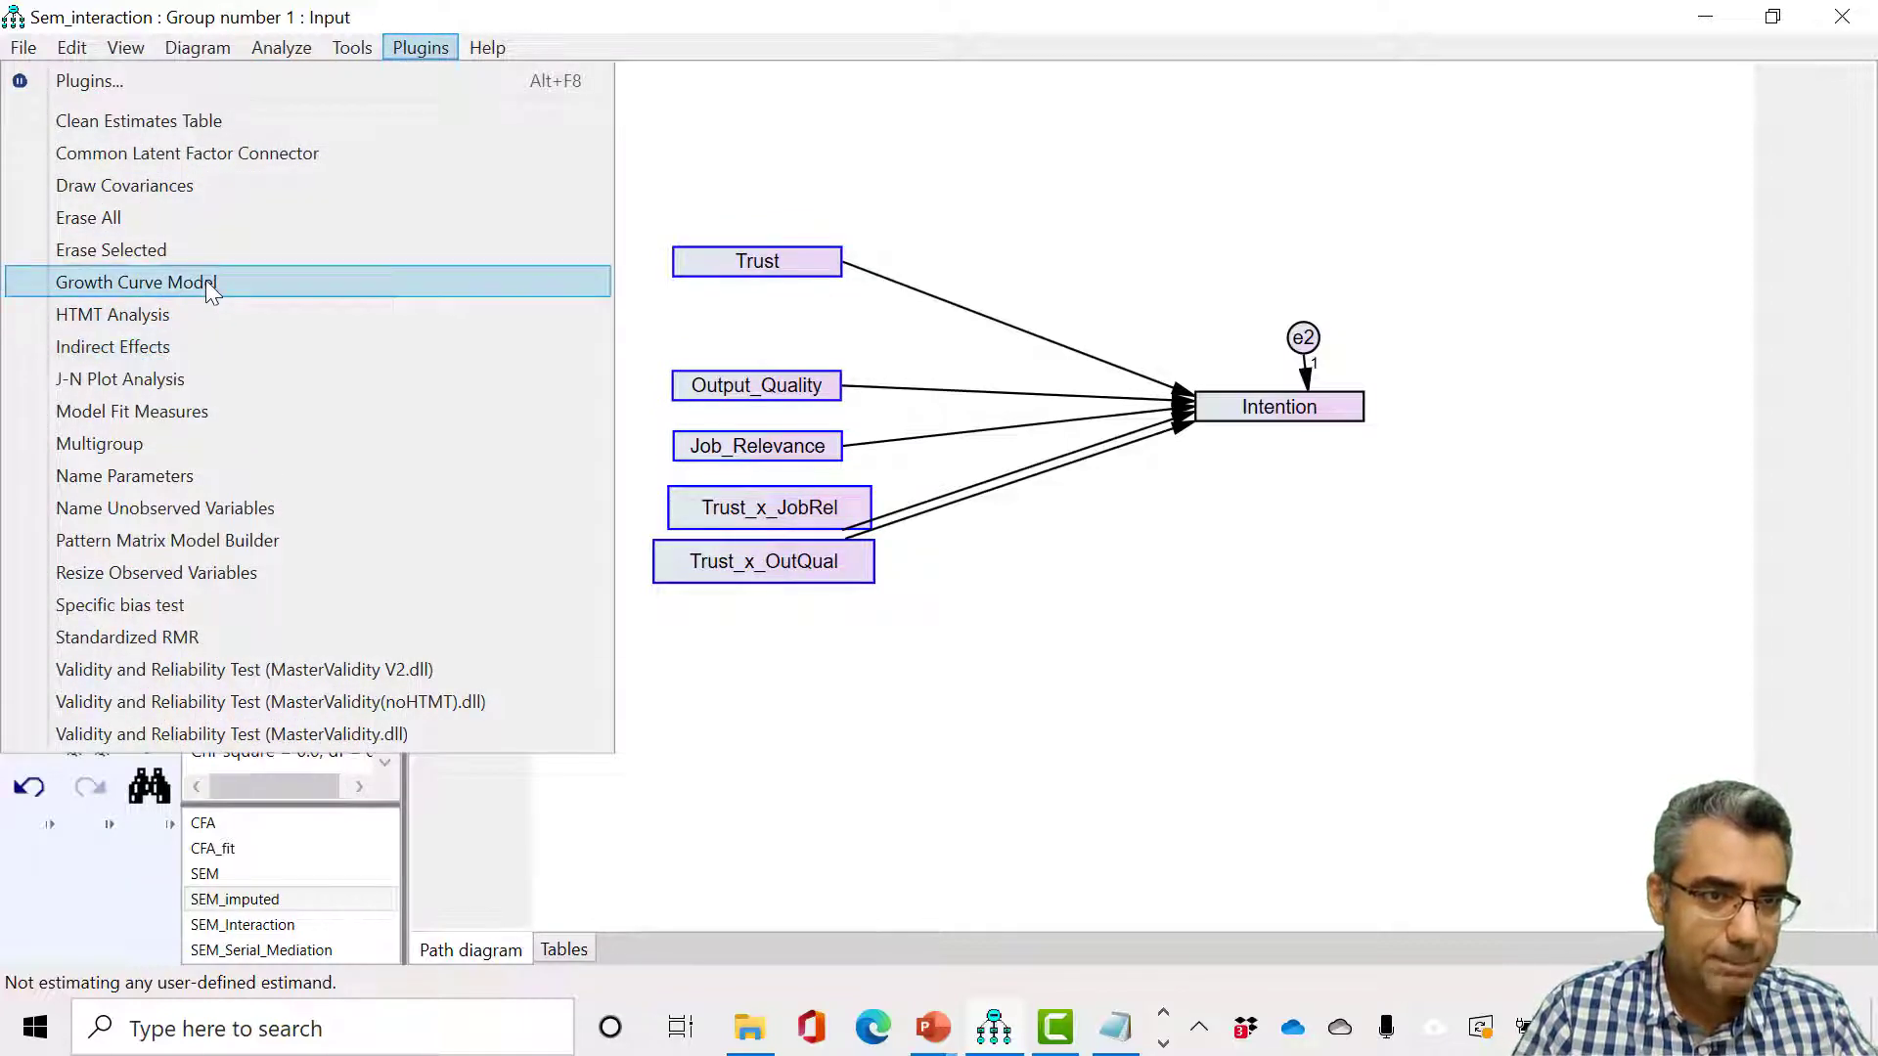
pyautogui.click(190, 185)
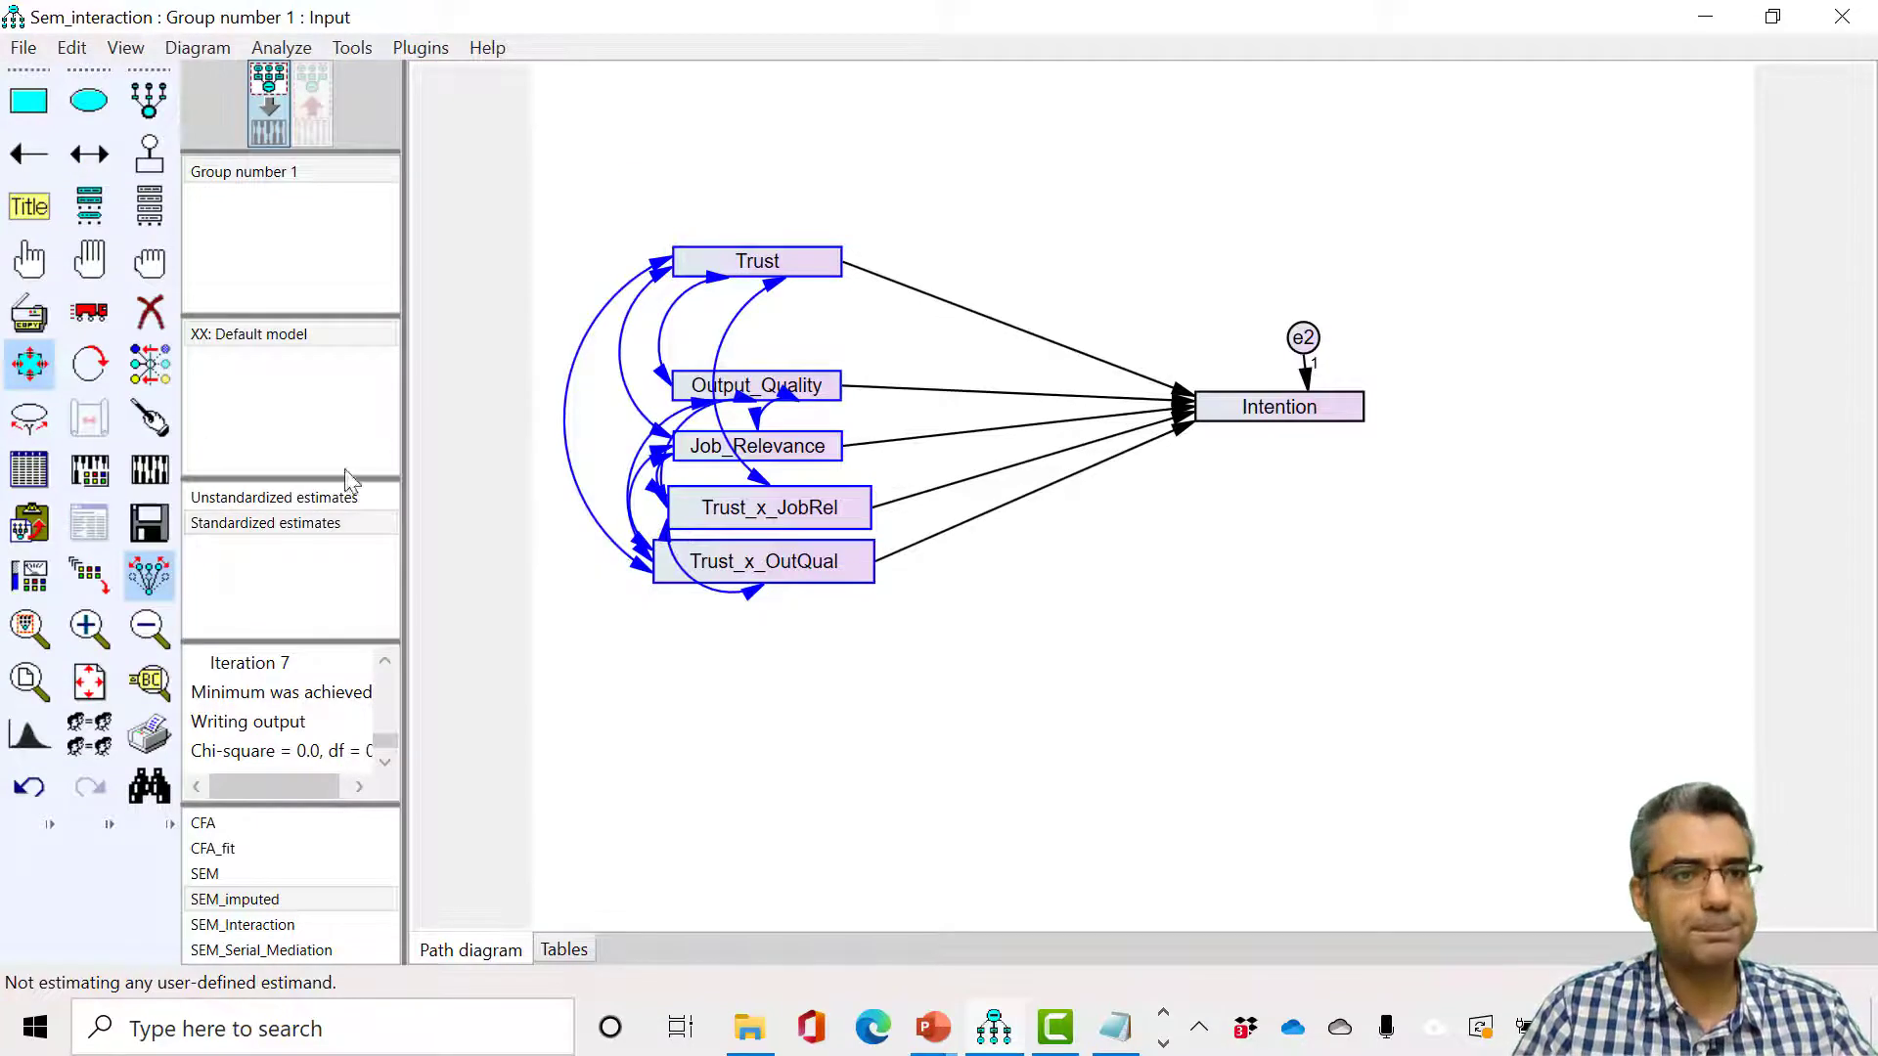
# Tidy the covariance arrows by touching up the predictor and interaction variables, and deselect all objects.
pyautogui.click(148, 419)
pyautogui.click(724, 391)
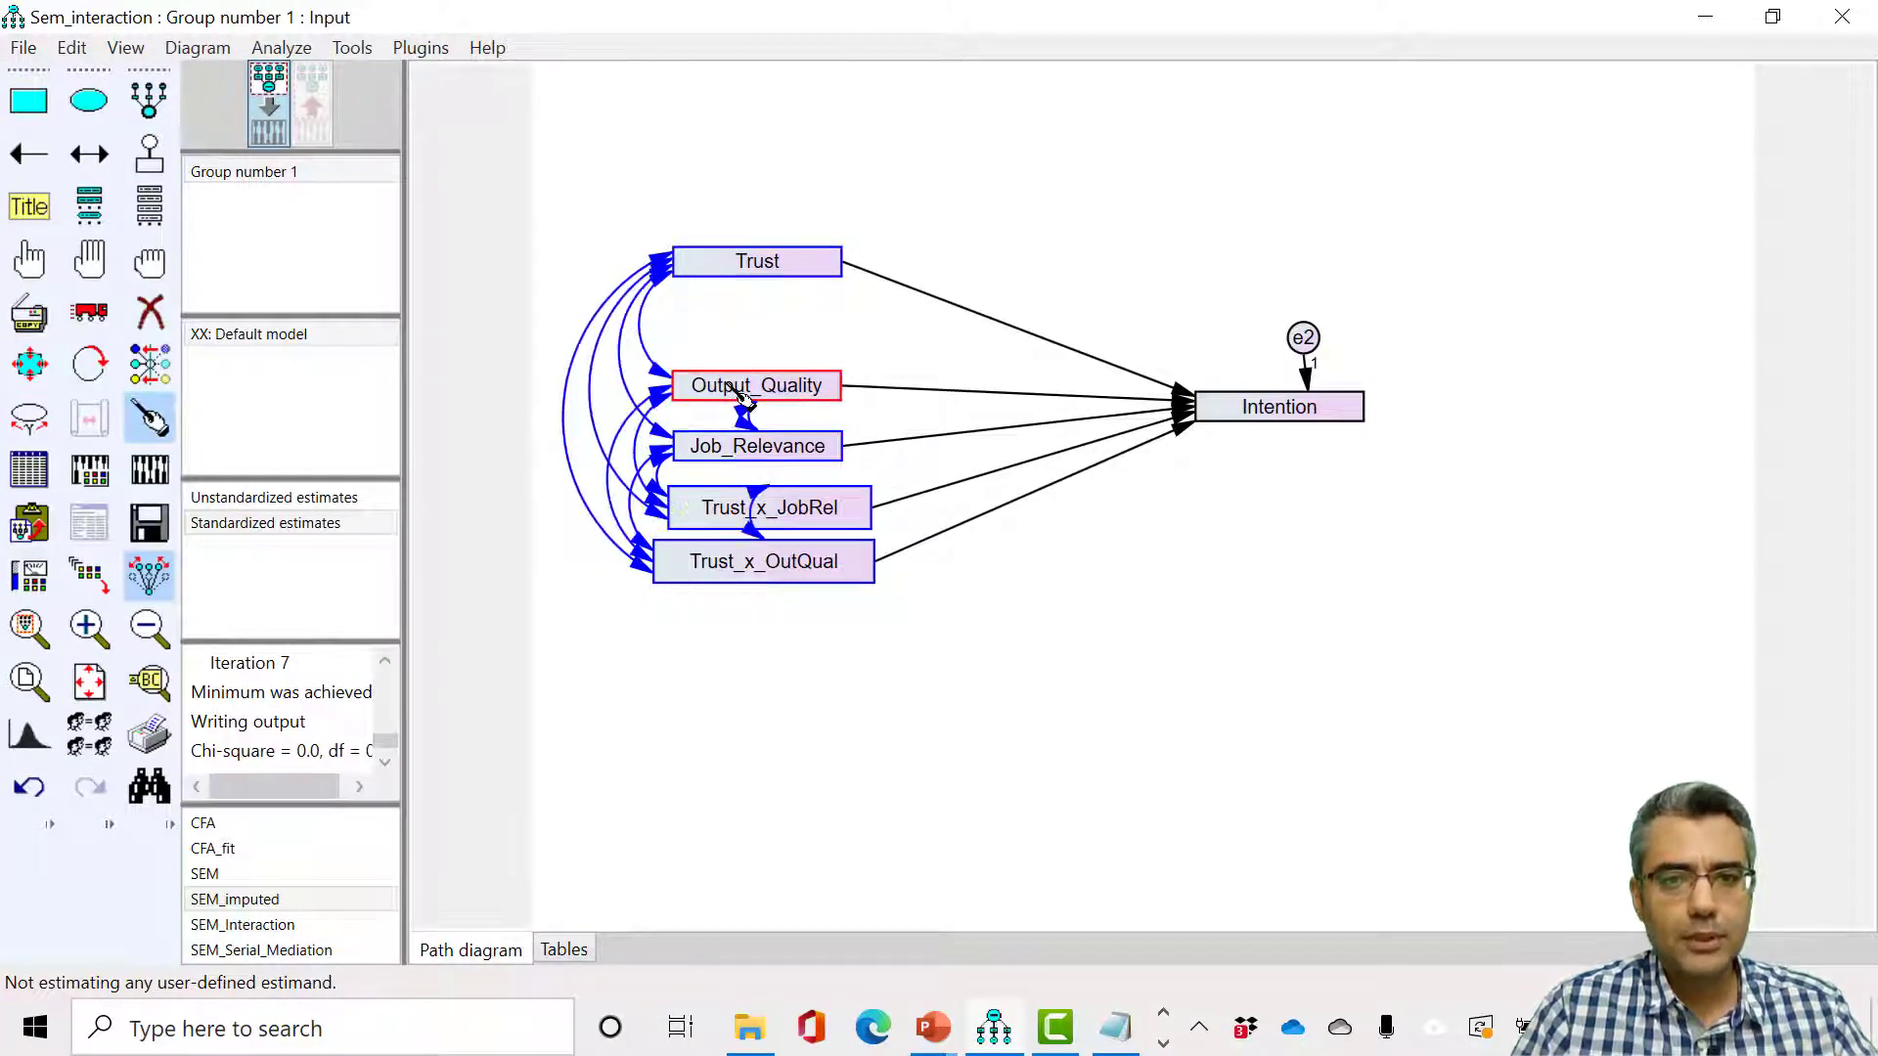
pyautogui.click(754, 446)
pyautogui.click(773, 513)
pyautogui.click(773, 559)
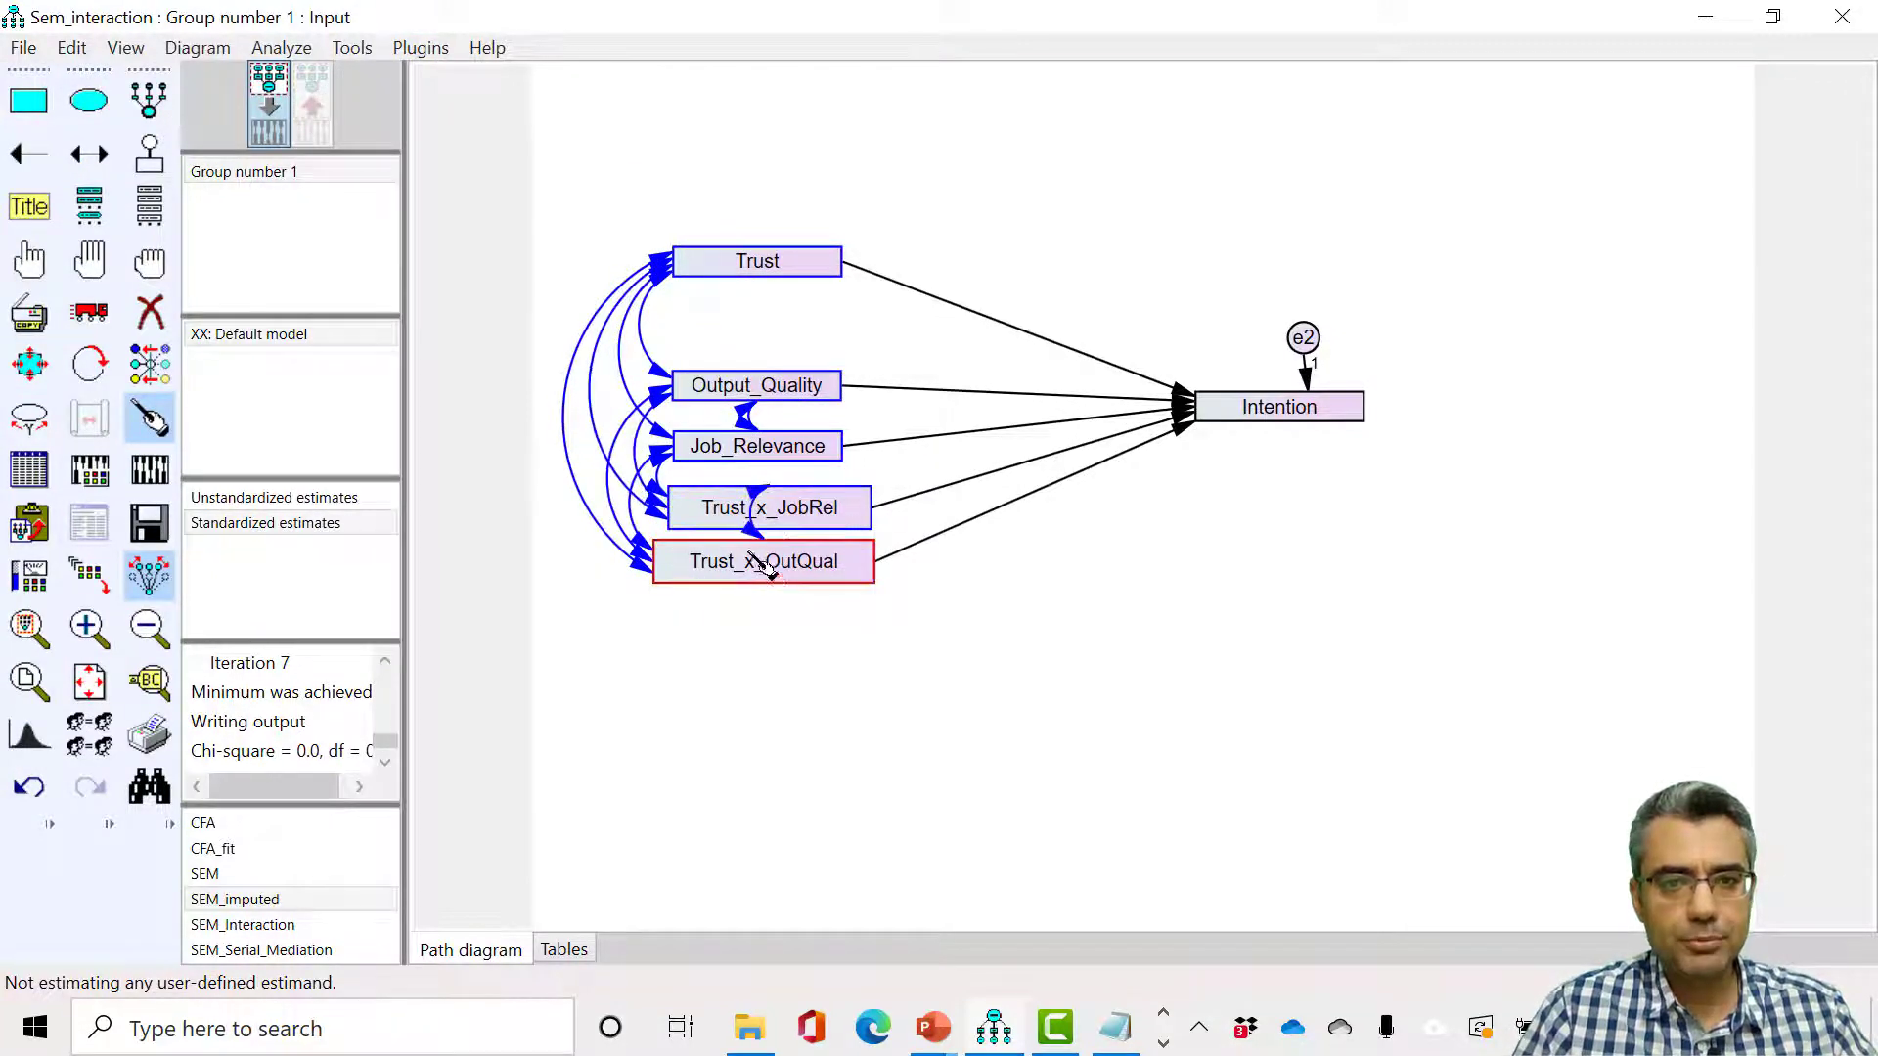
pyautogui.click(758, 508)
pyautogui.click(762, 443)
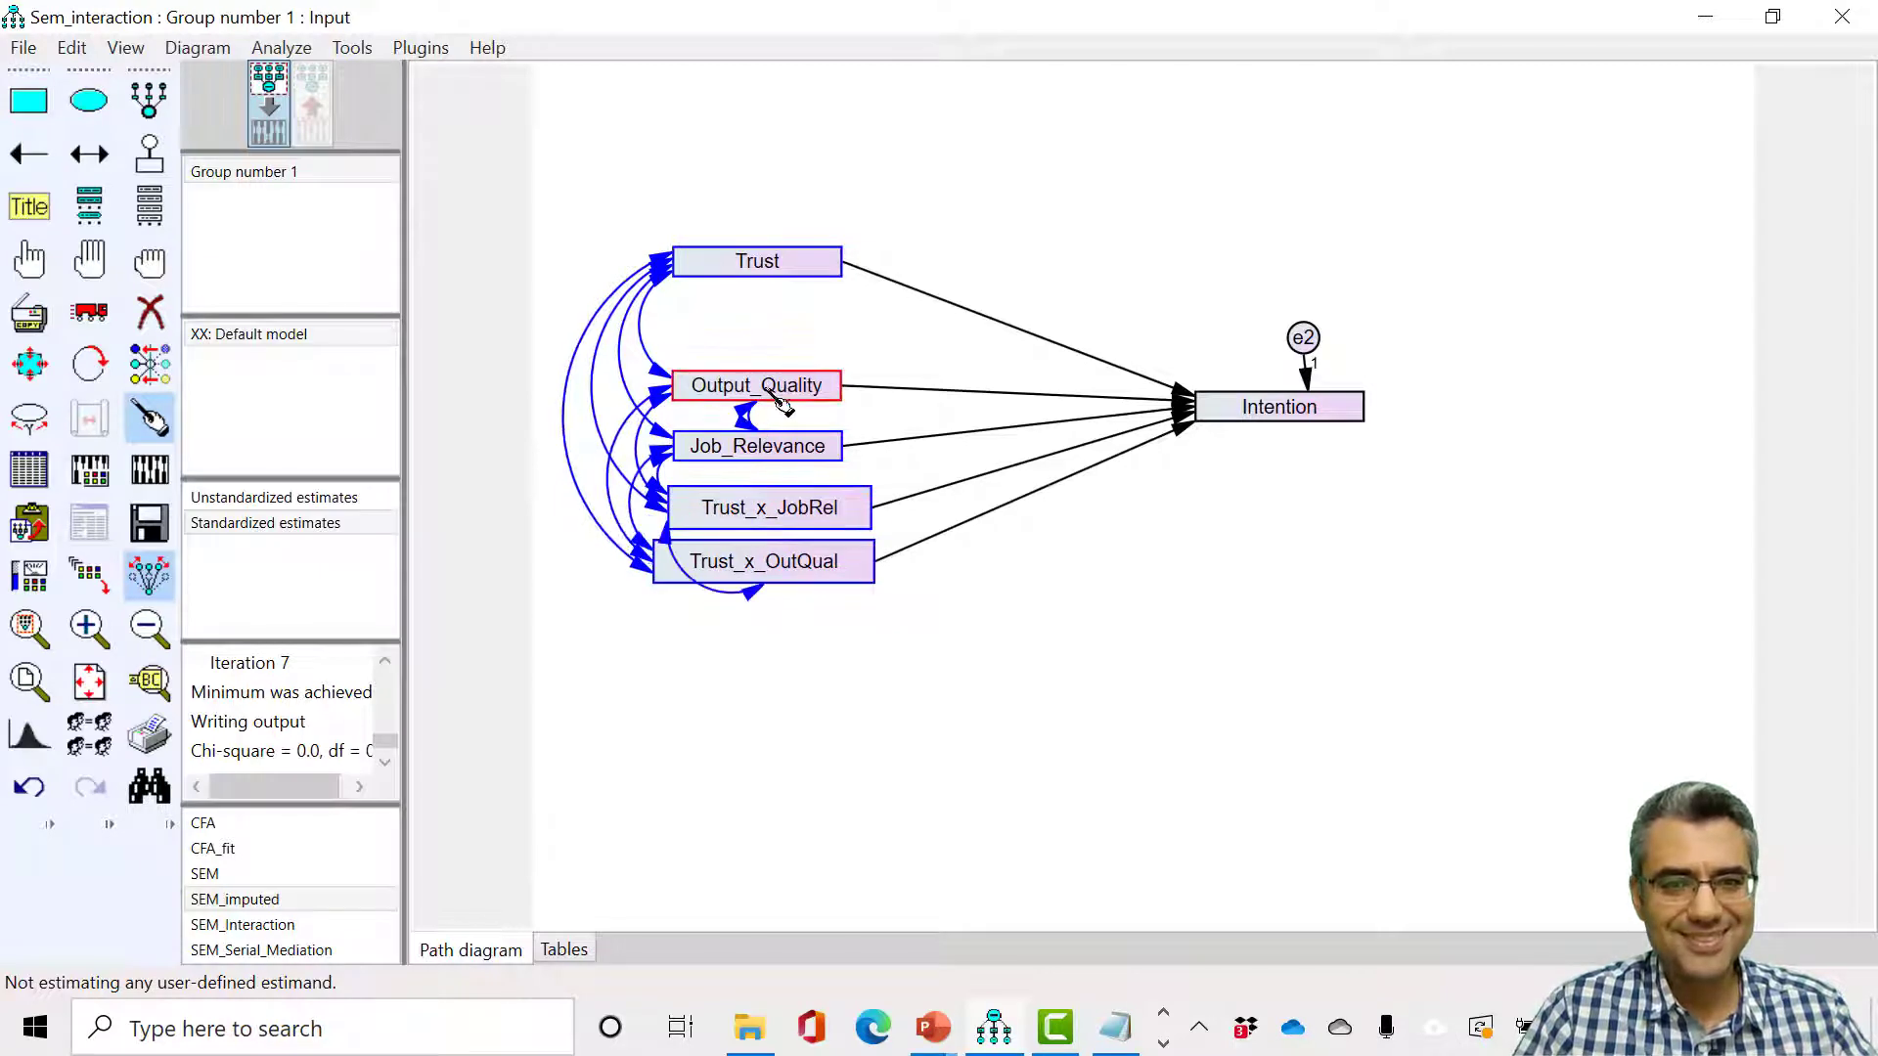
pyautogui.click(763, 565)
pyautogui.click(763, 567)
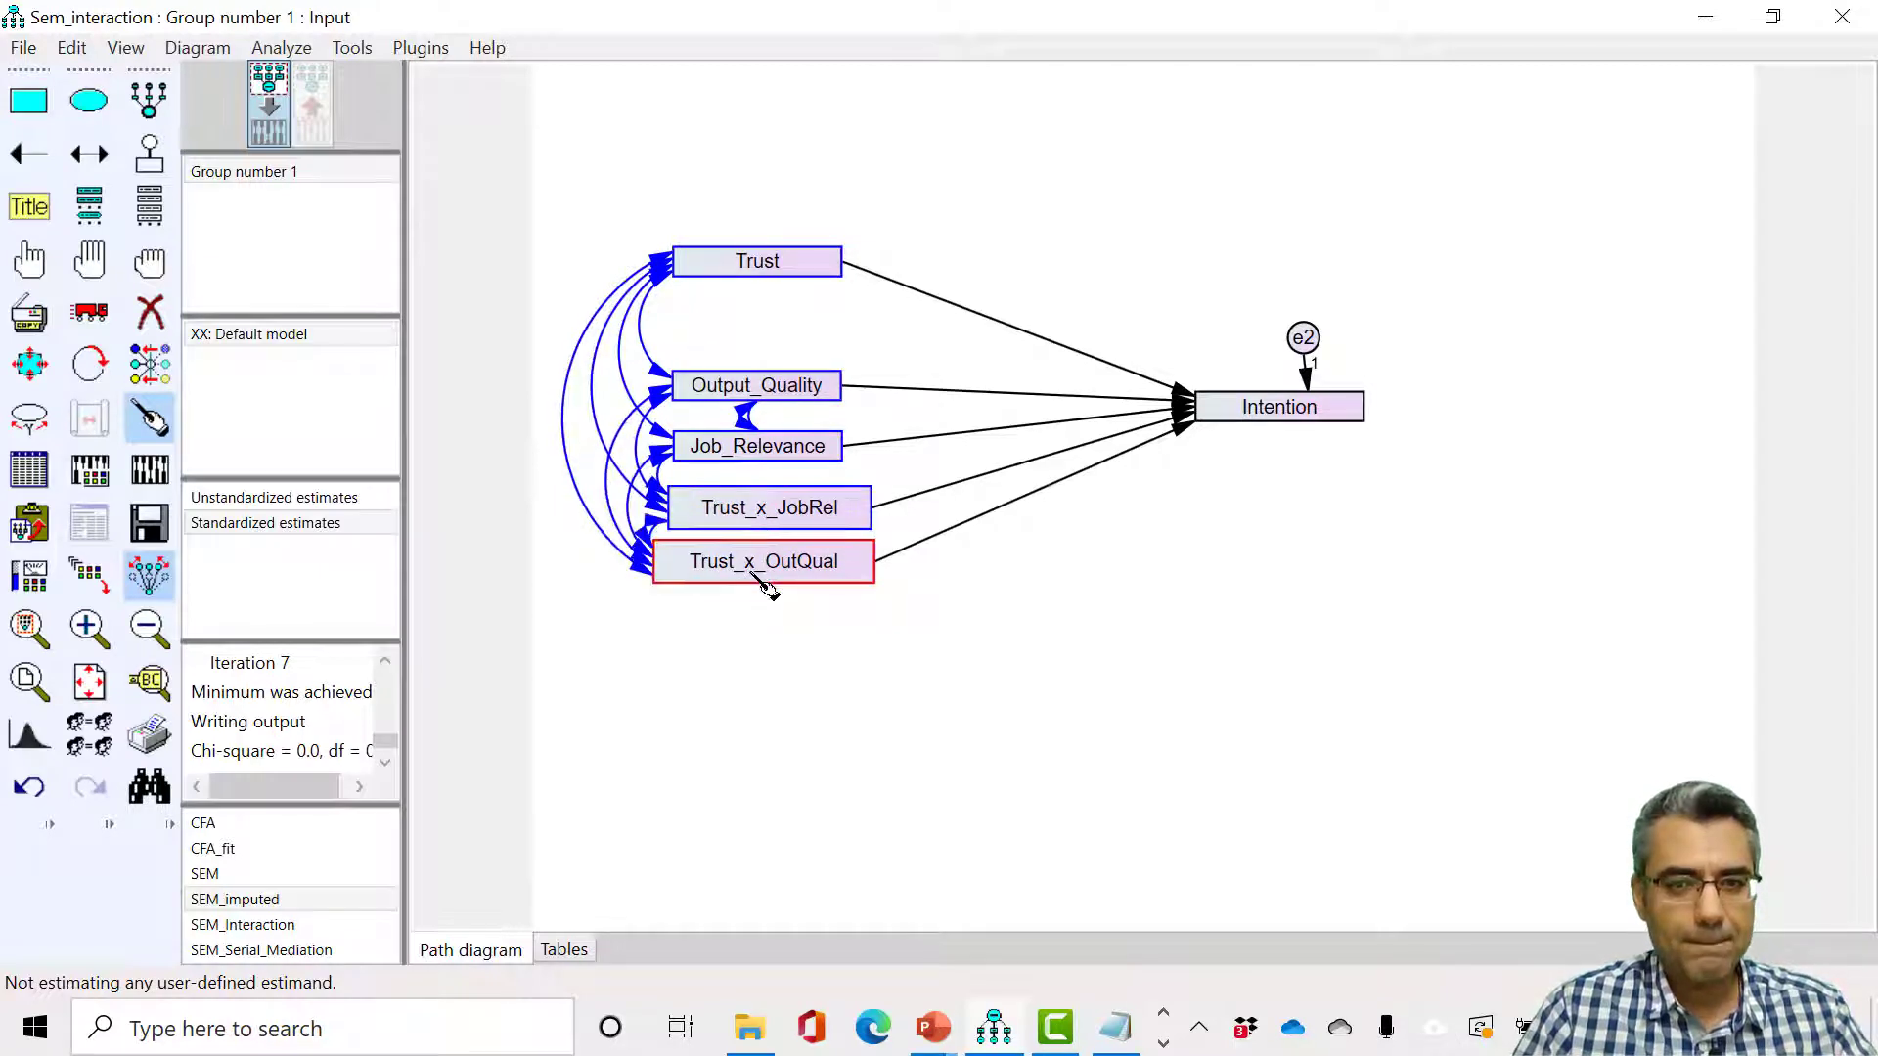
pyautogui.click(148, 273)
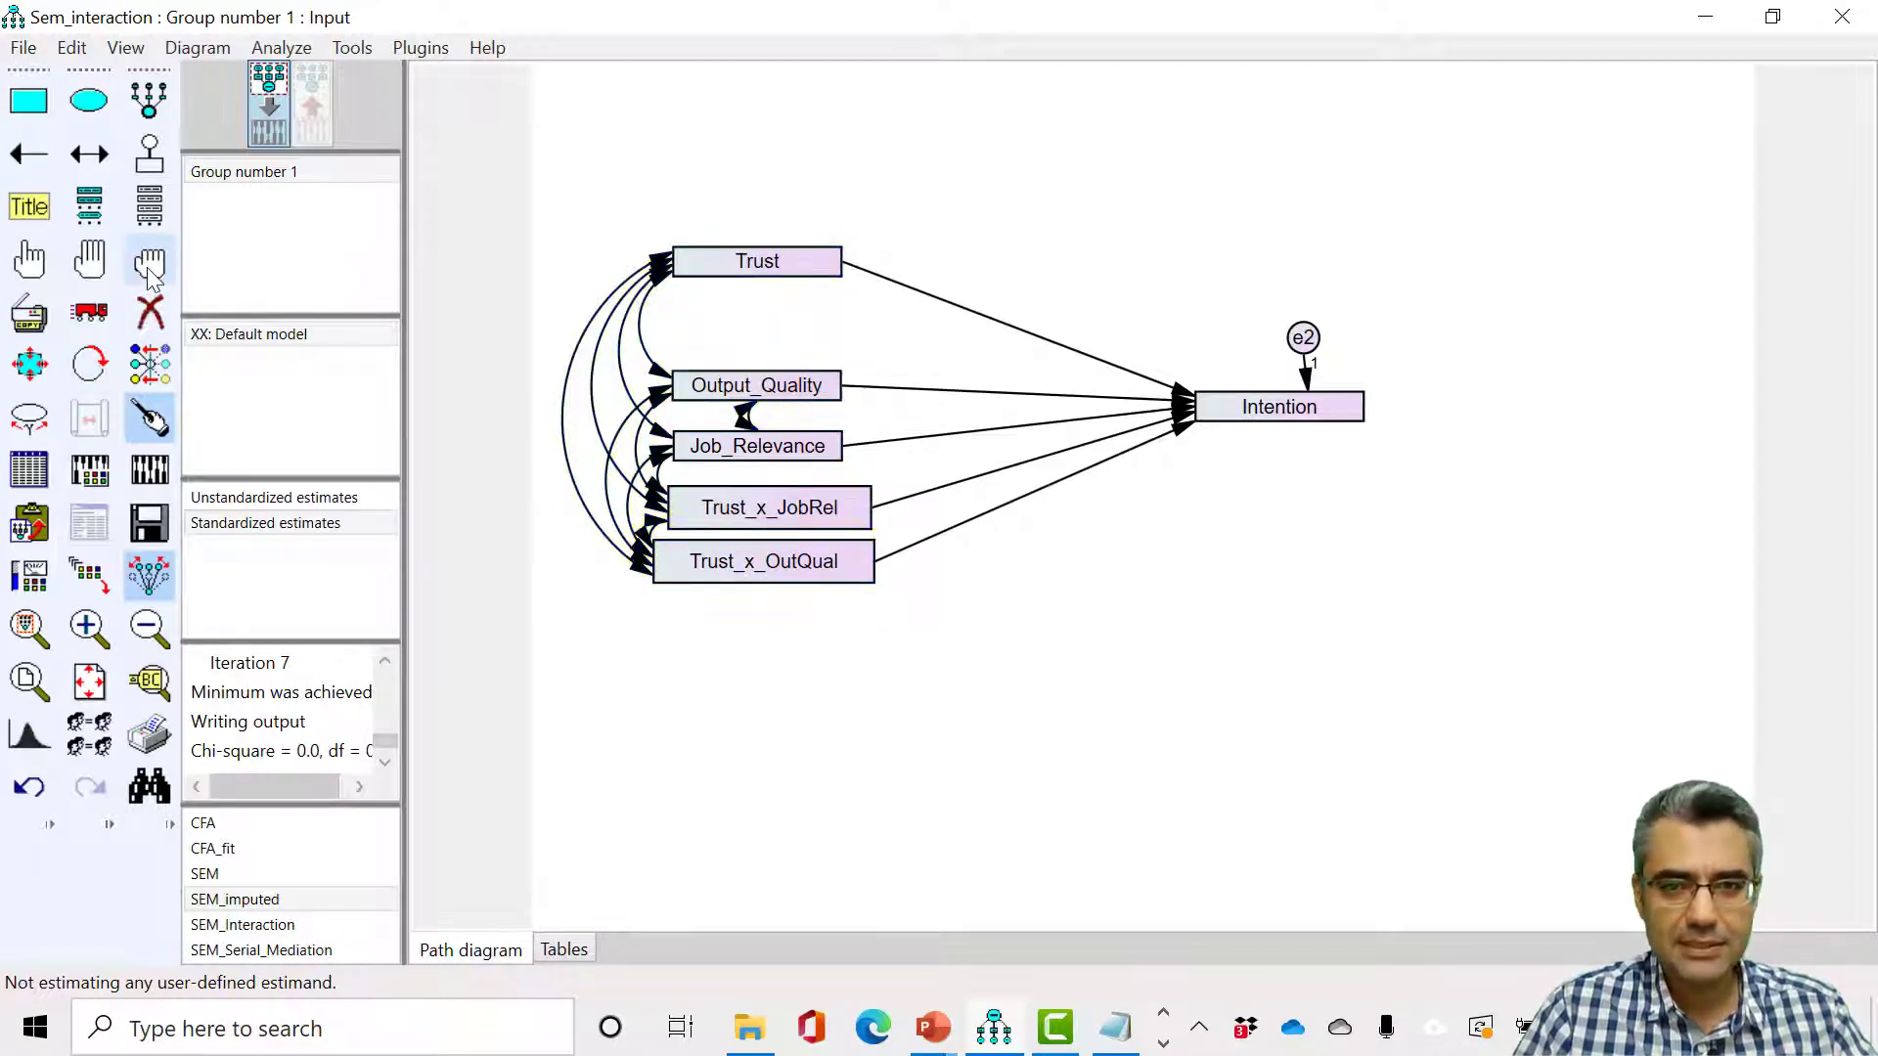
# Move Trust down to just above Output_Quality and even out the variable boxes with the Resize Observed Variables plugin.
pyautogui.click(90, 312)
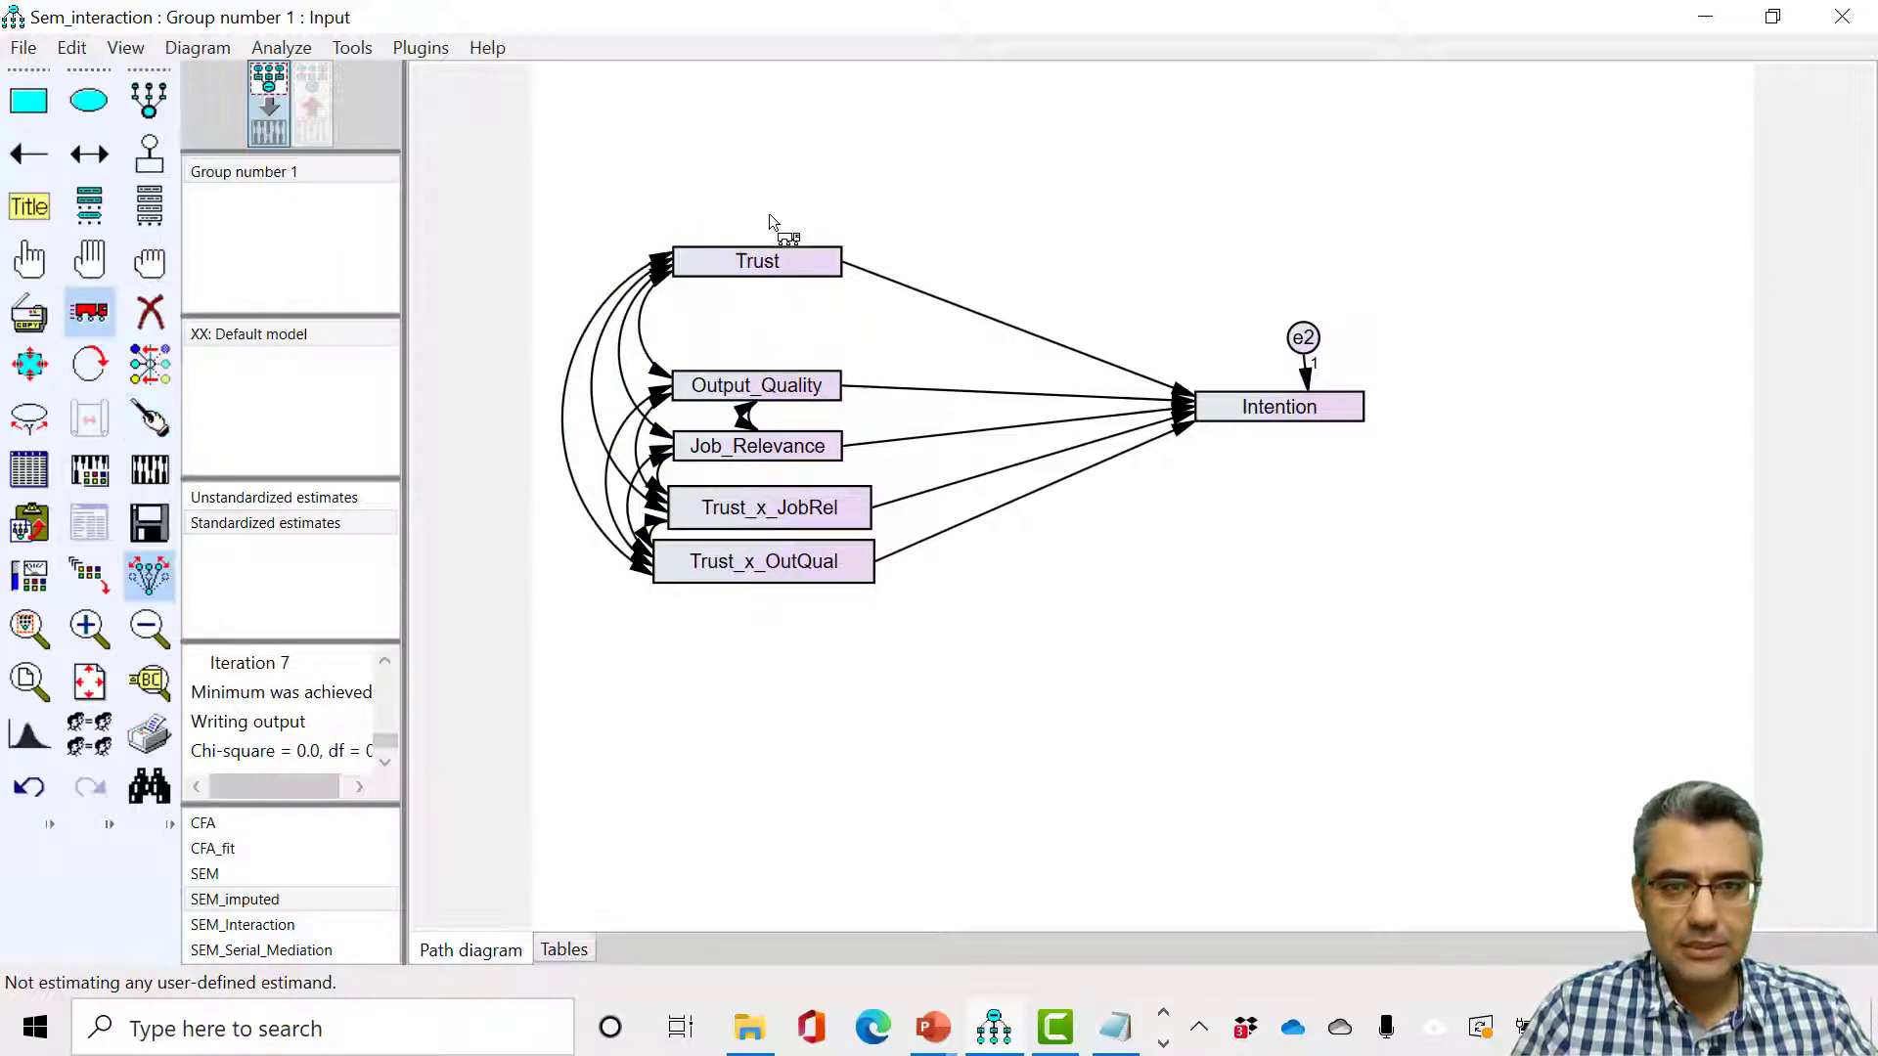
pyautogui.moveTo(756, 270); pyautogui.dragTo(750, 348)
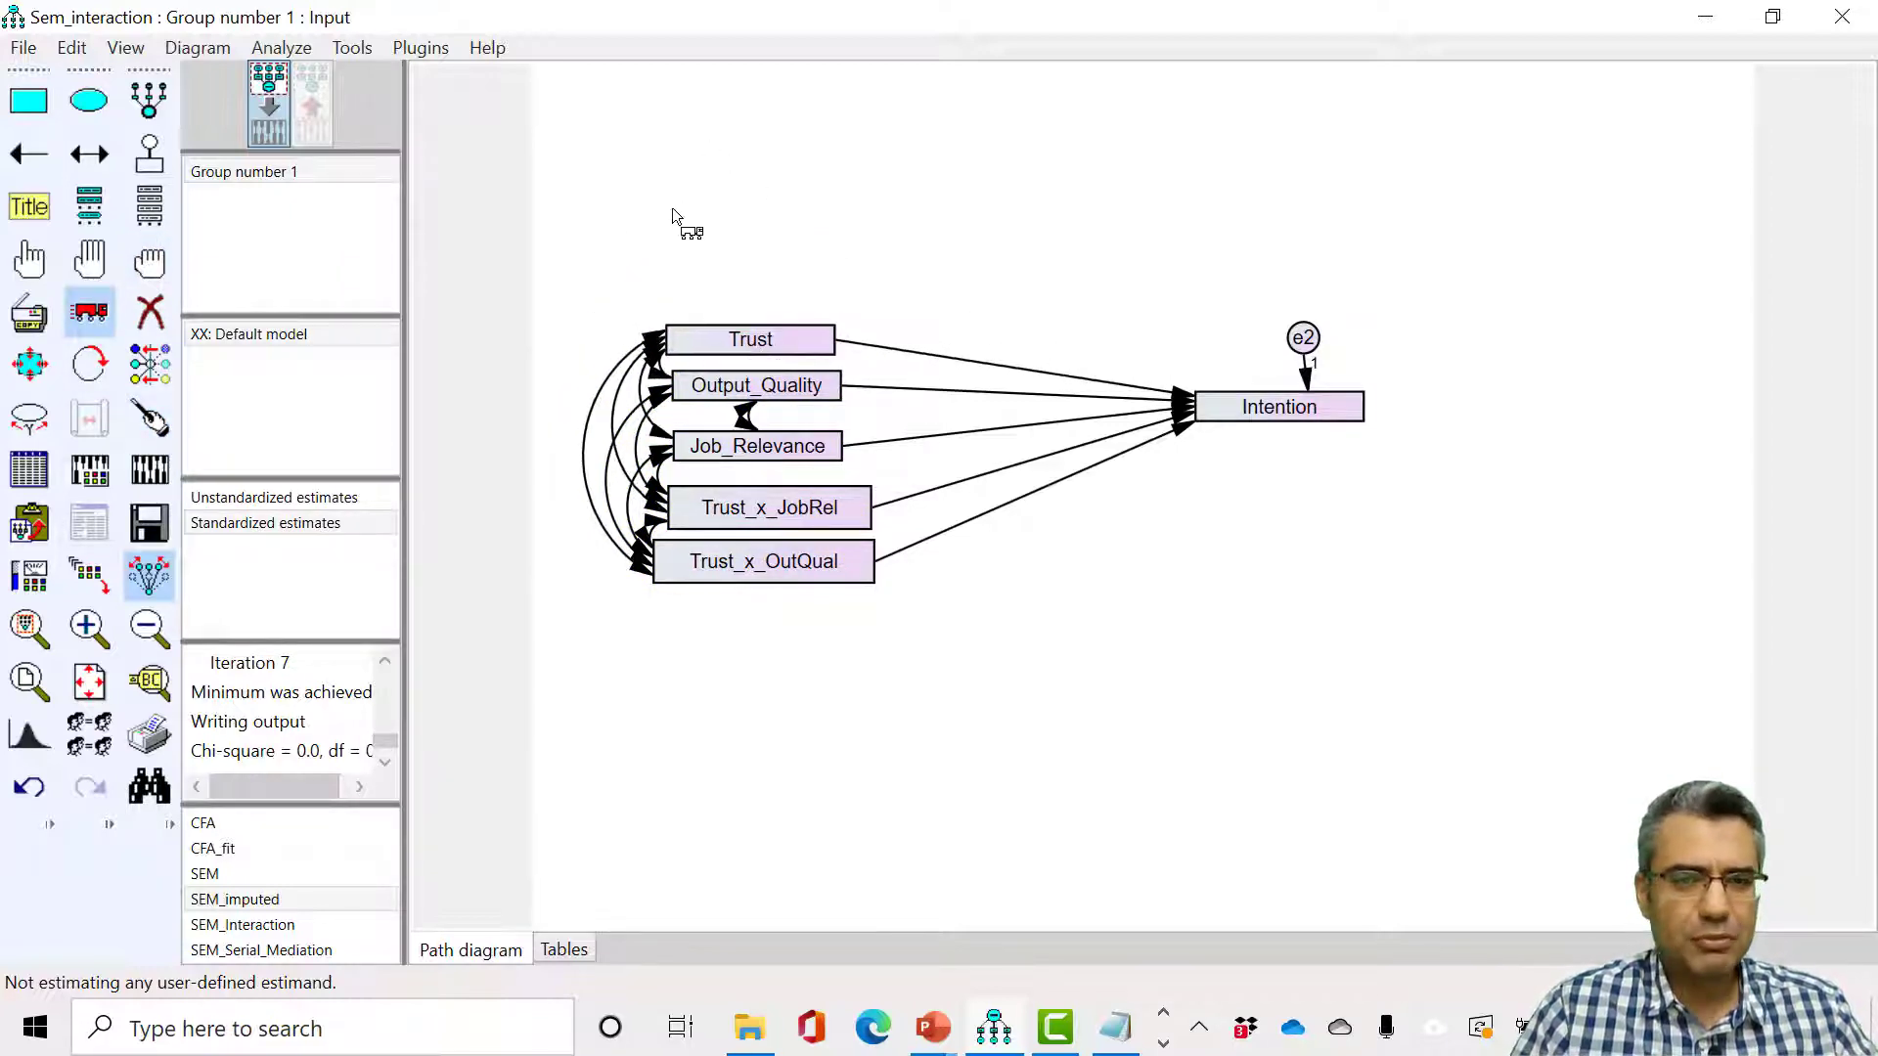
pyautogui.click(418, 49)
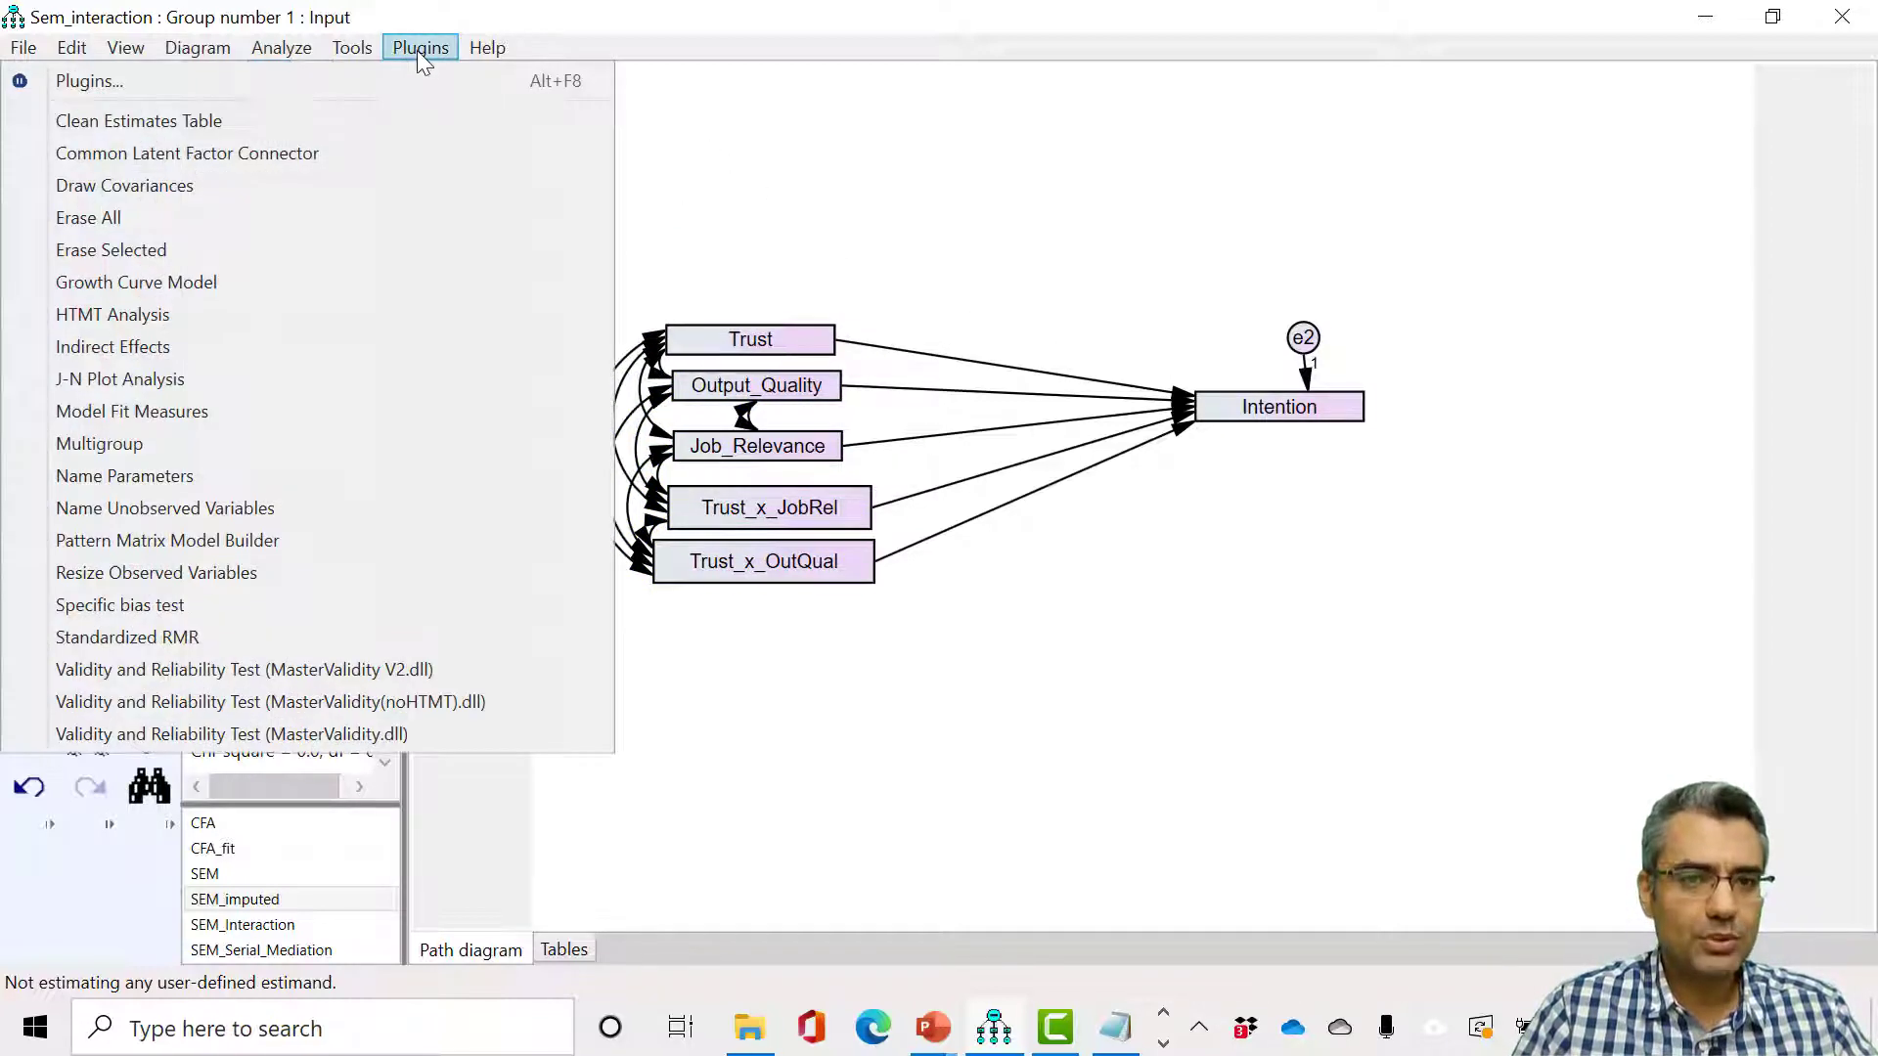
pyautogui.click(245, 576)
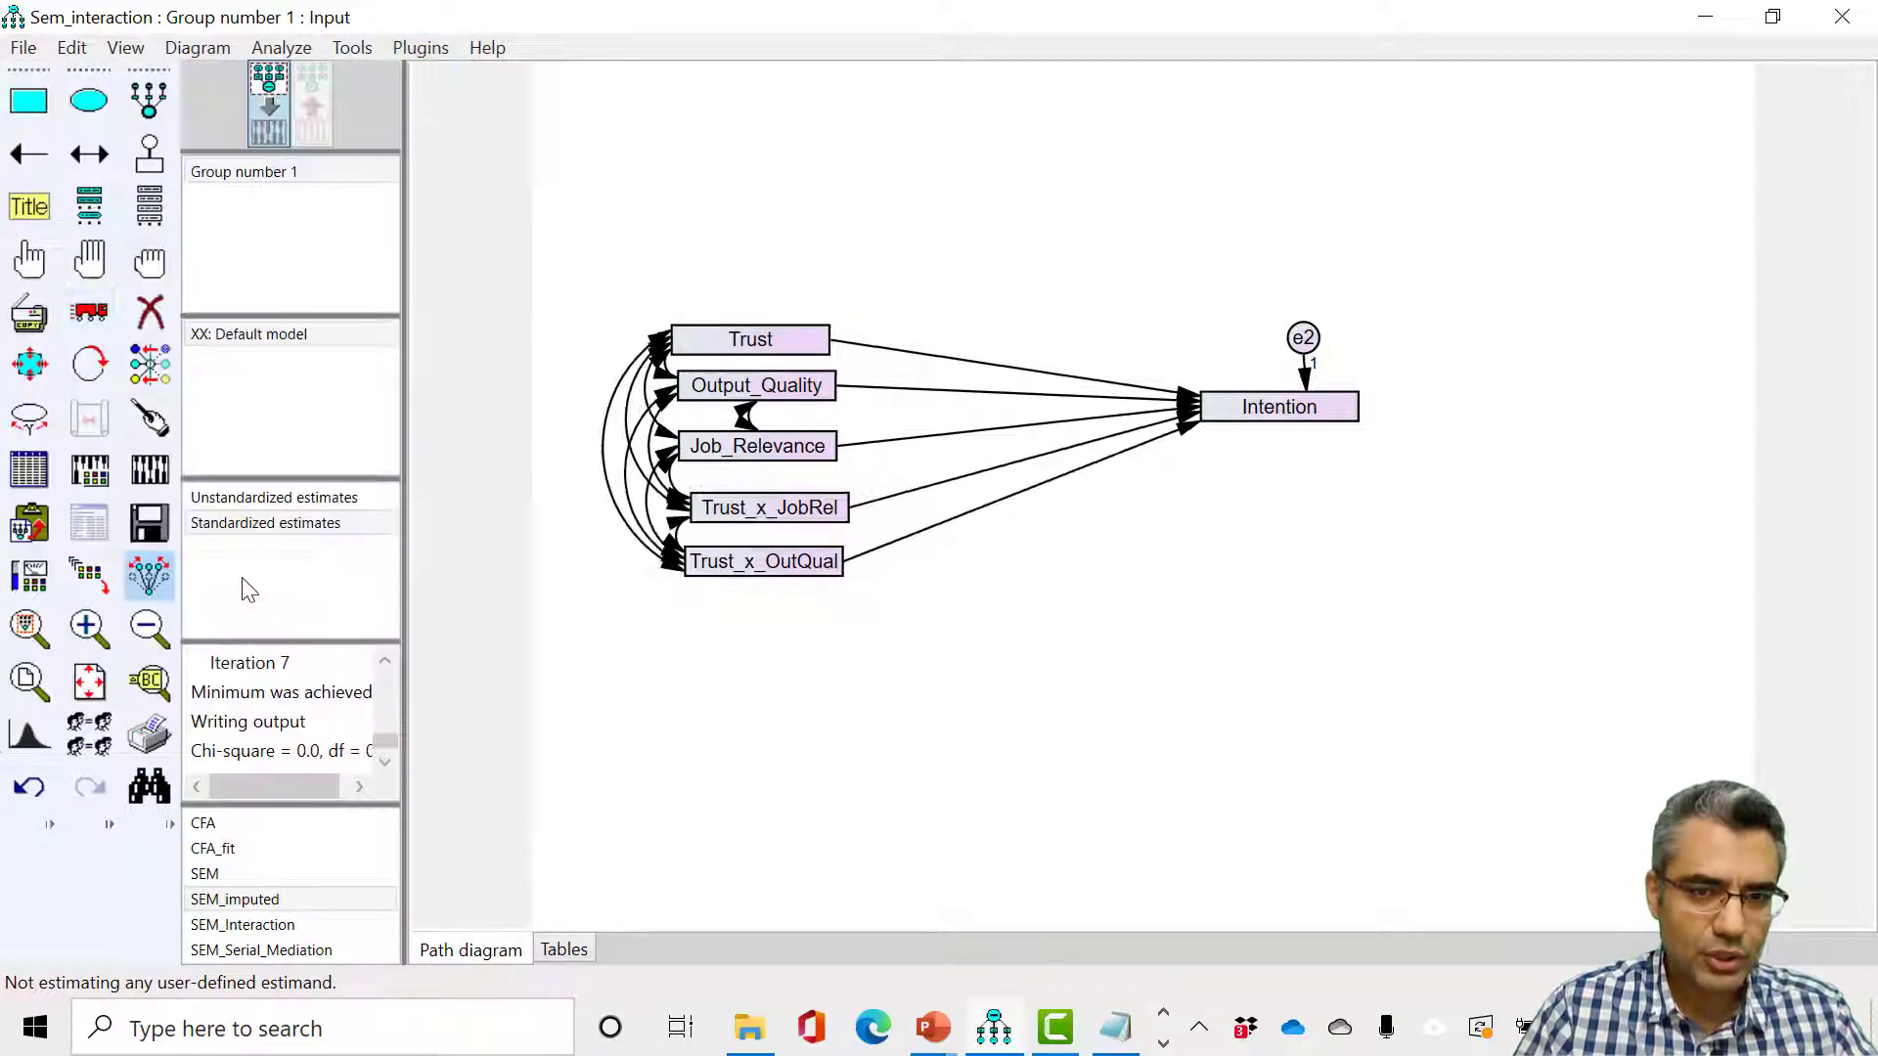
# Align Output_Quality, Job_Relevance, Trust_x_JobRel and Trust_x_OutQual in one column under Trust by copying its X coordinate with Drag Properties.
pyautogui.click(89, 575)
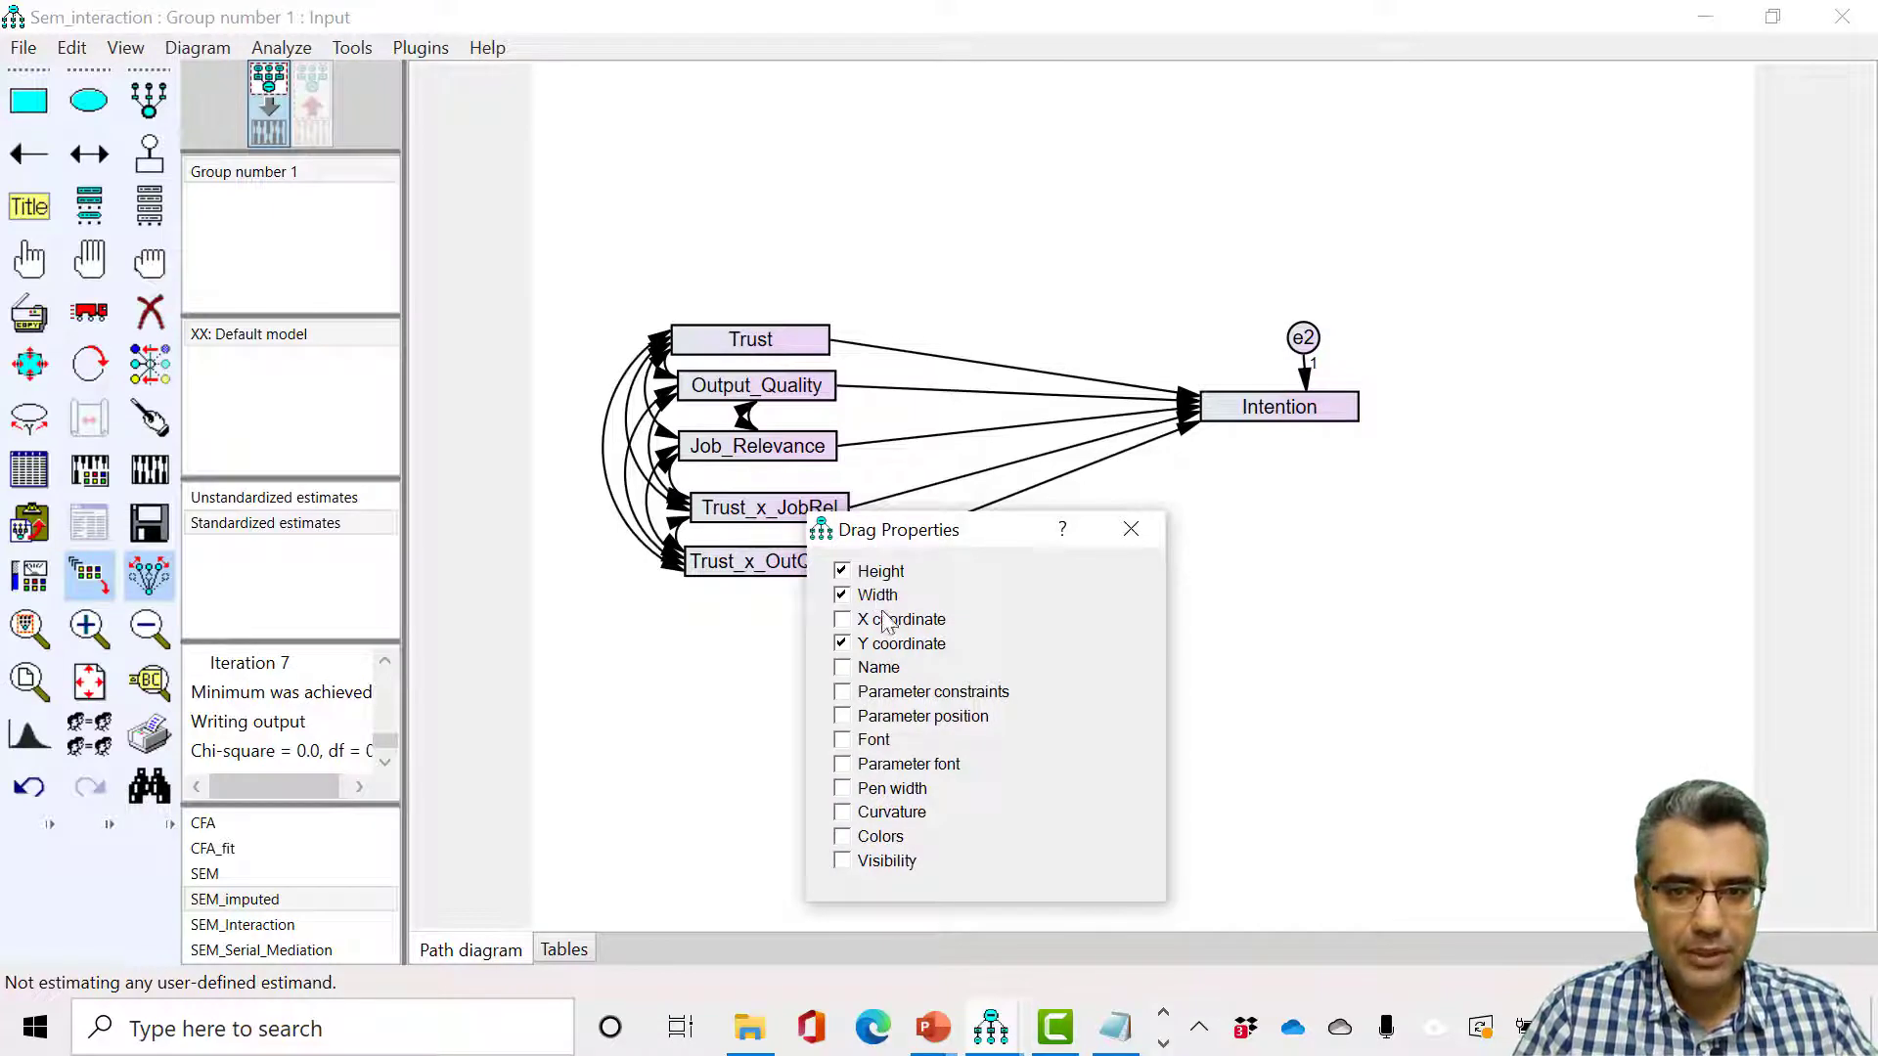
pyautogui.moveTo(750, 339); pyautogui.dragTo(788, 581)
pyautogui.click(1132, 530)
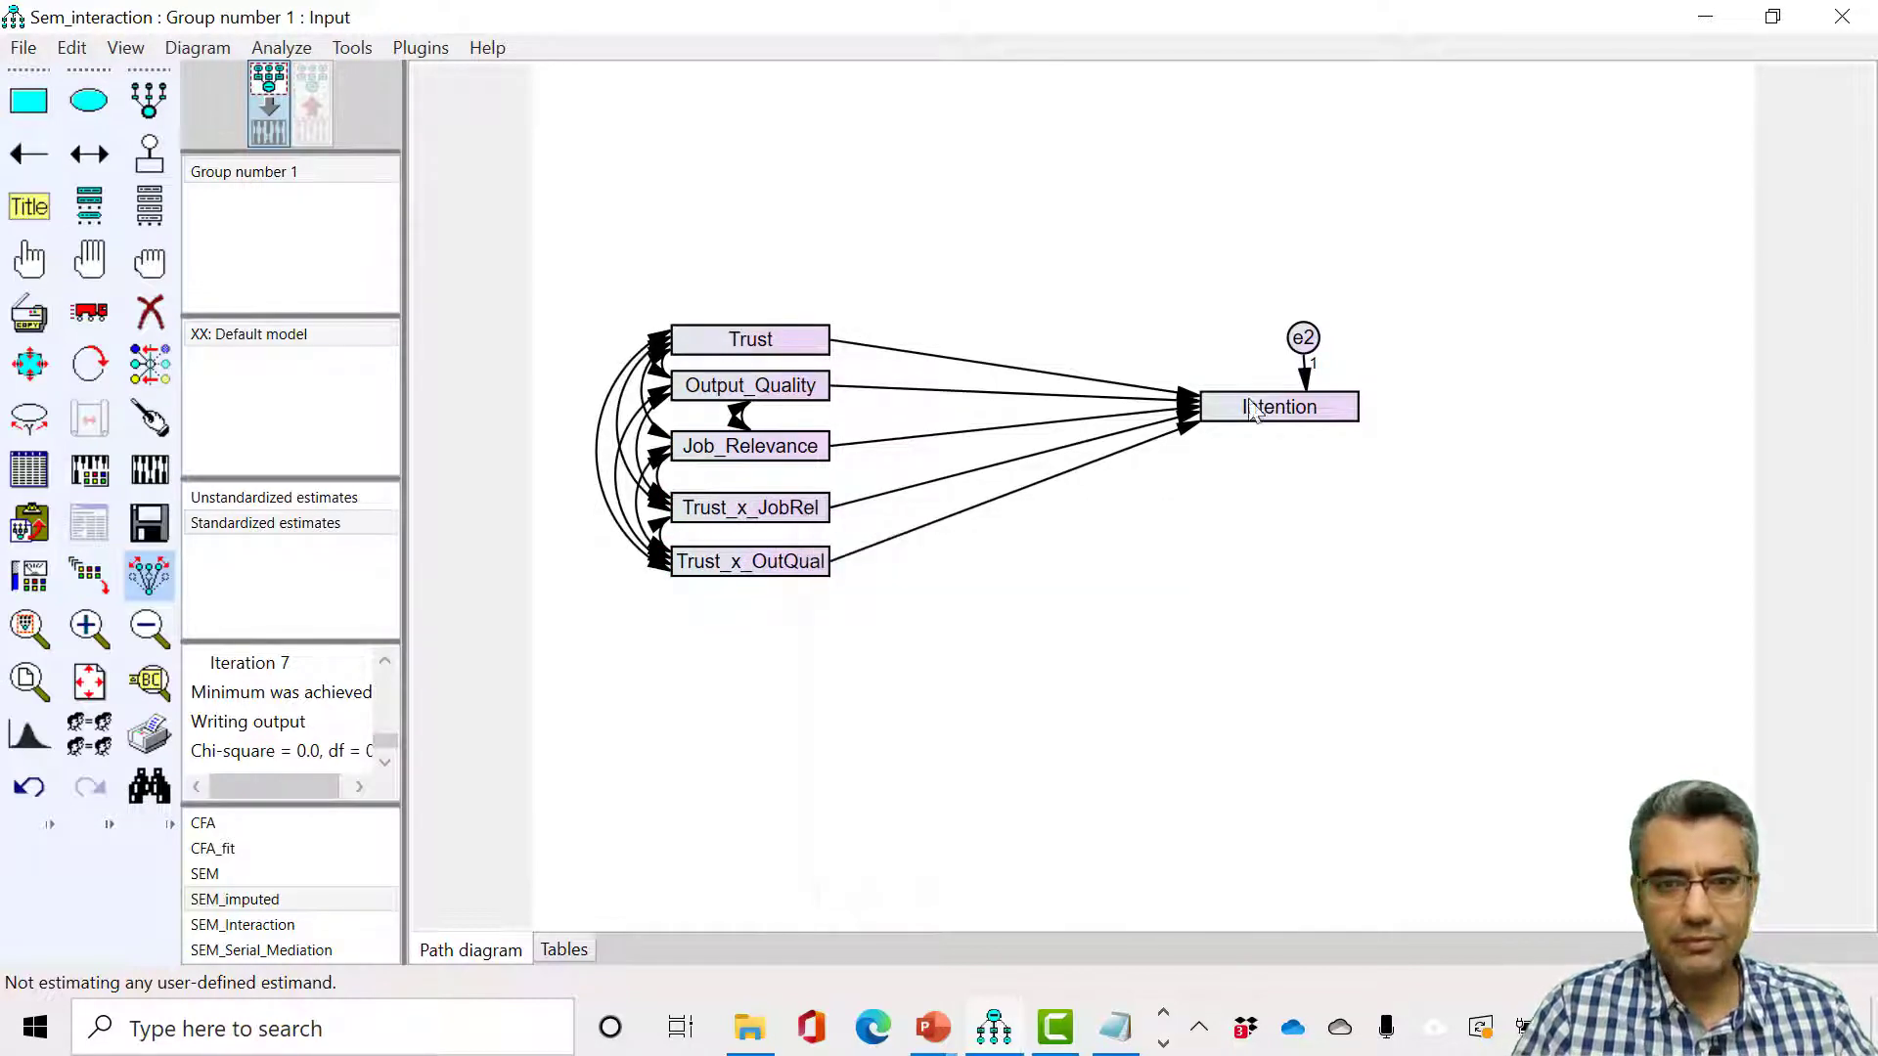
pyautogui.click(89, 311)
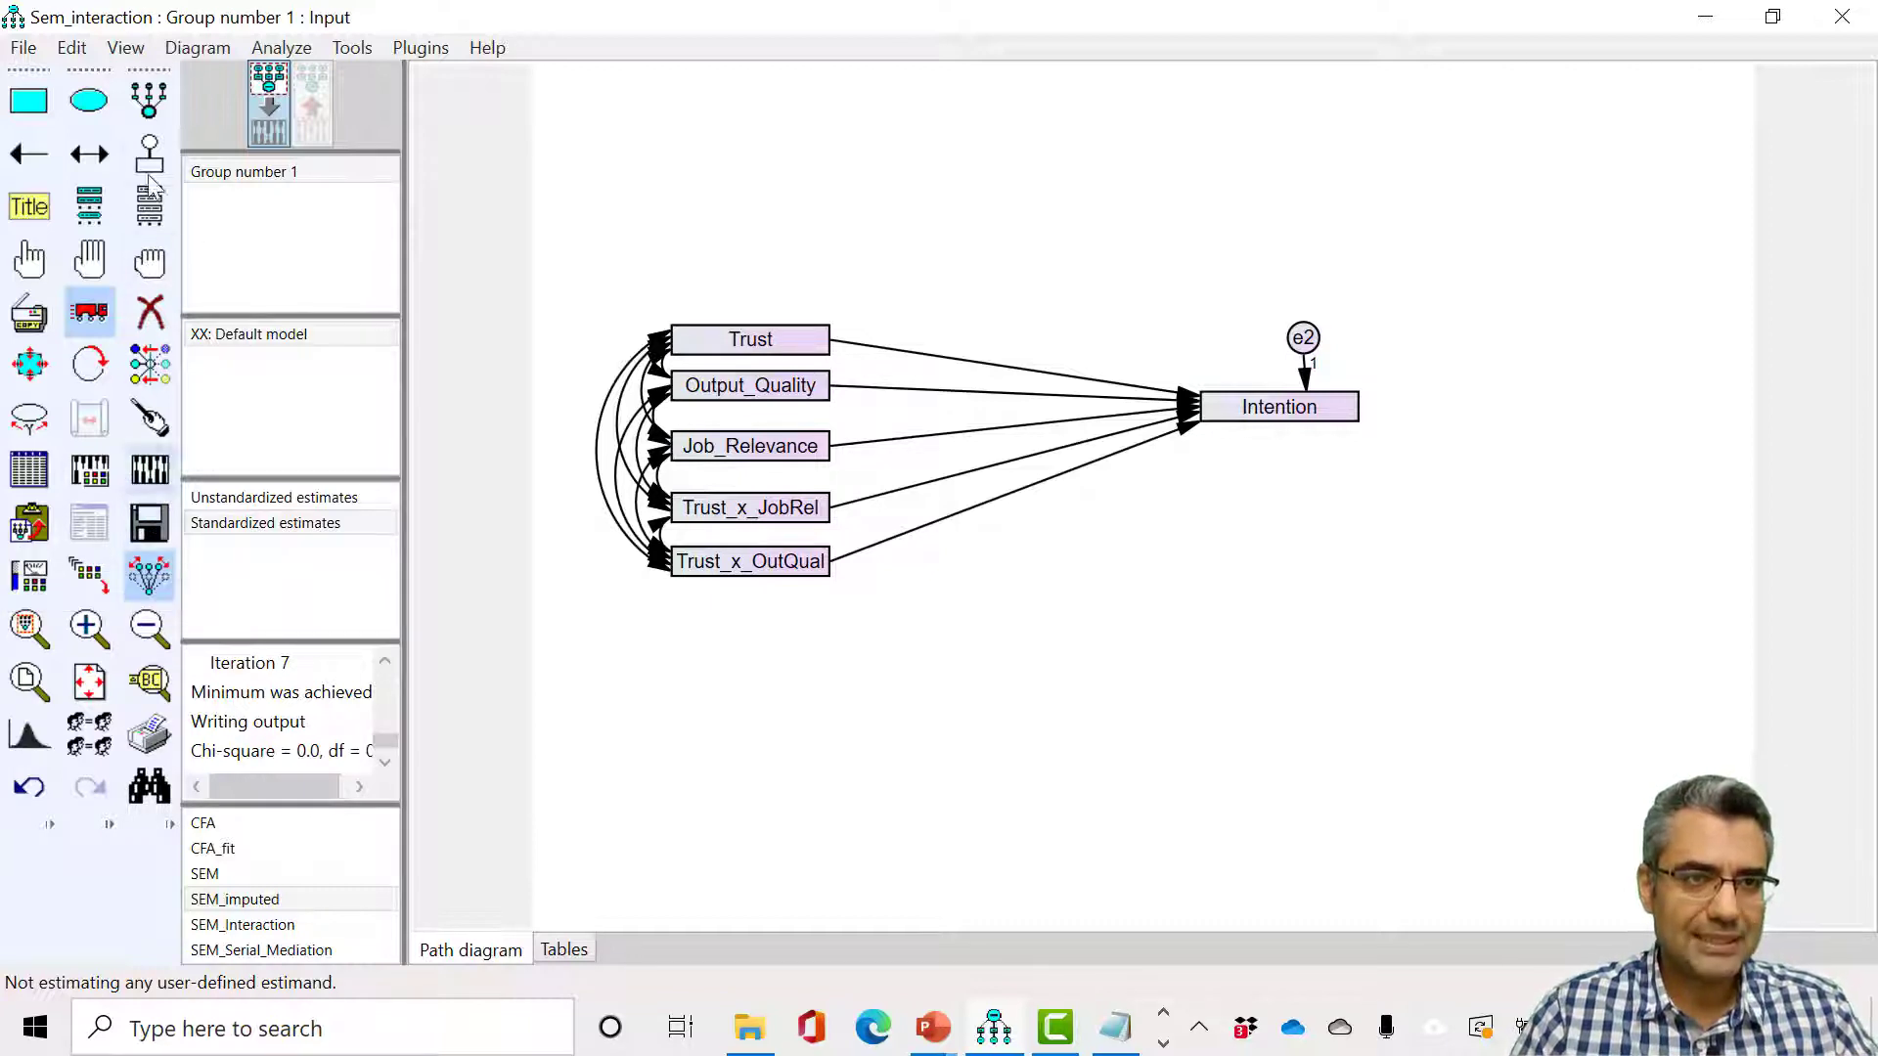
# Review the output and bootstrap options in the analysis properties, leaving bootstrapping turned off.
pyautogui.click(90, 470)
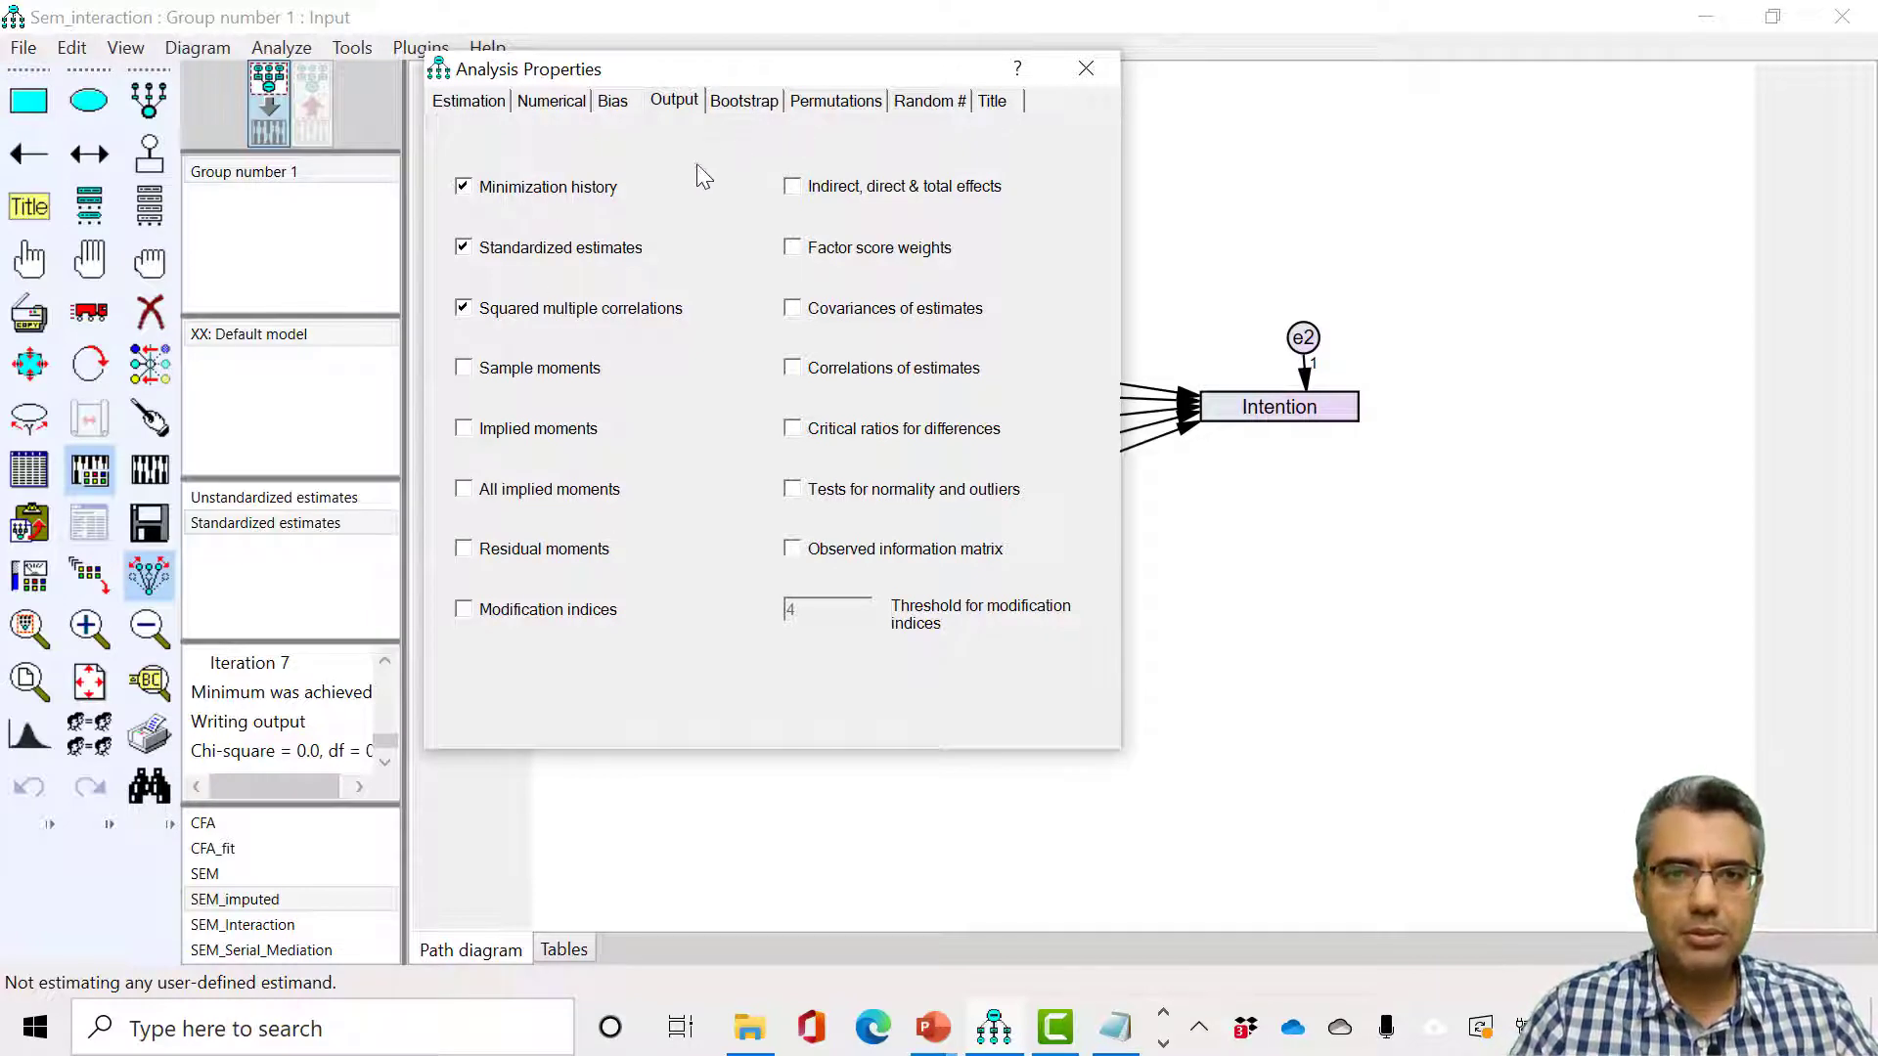
pyautogui.click(745, 102)
pyautogui.click(512, 193)
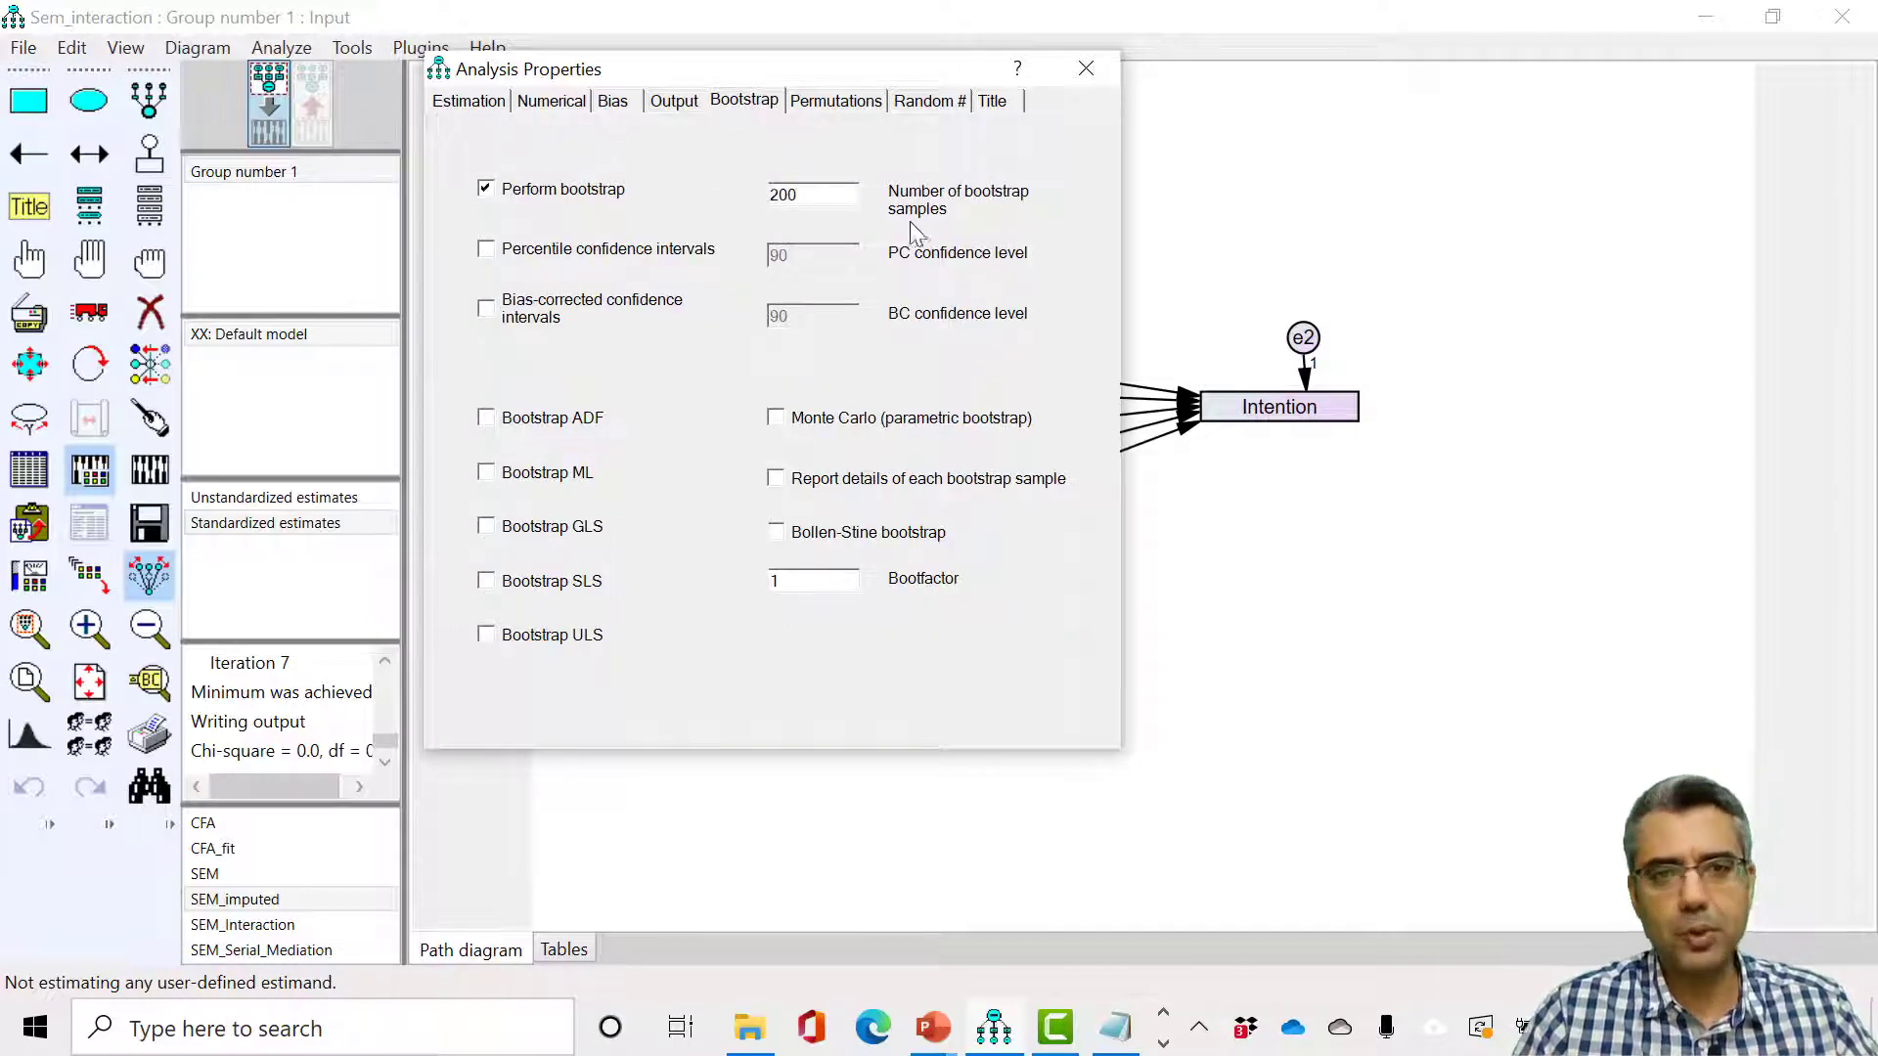
pyautogui.click(581, 188)
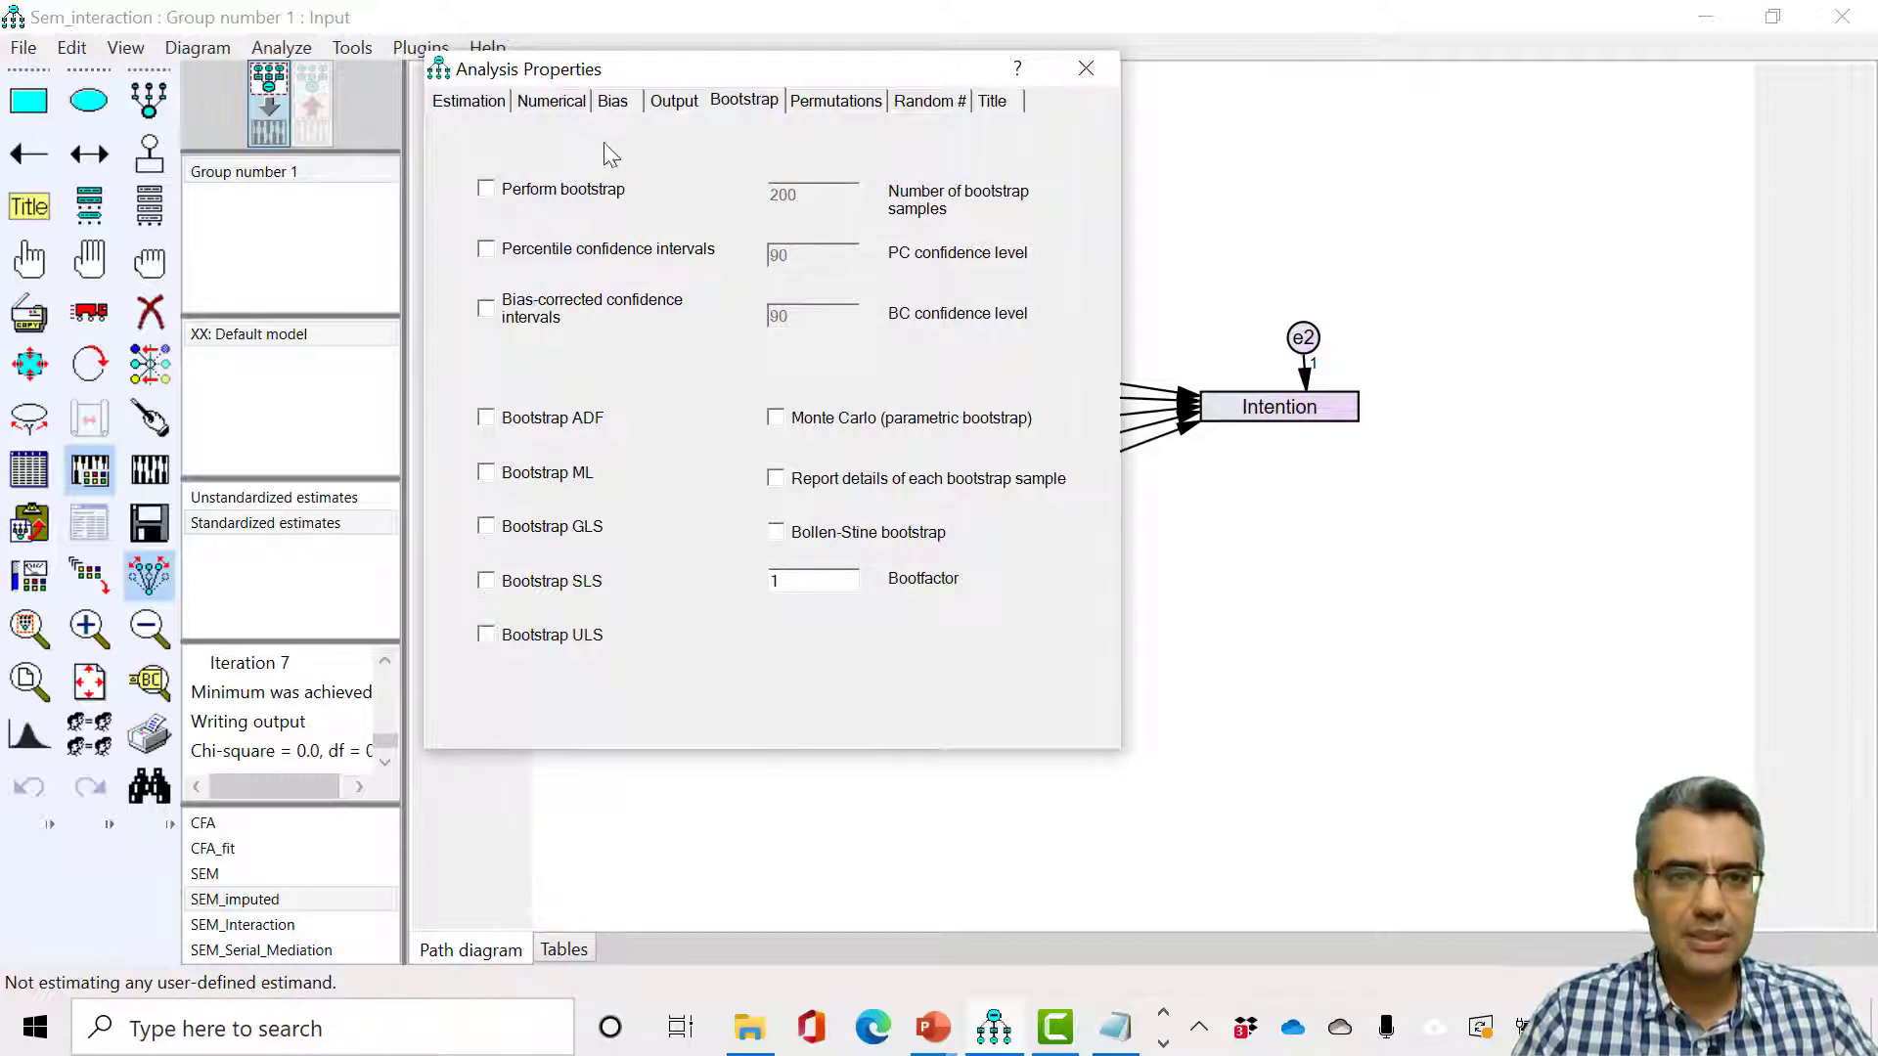
pyautogui.click(675, 103)
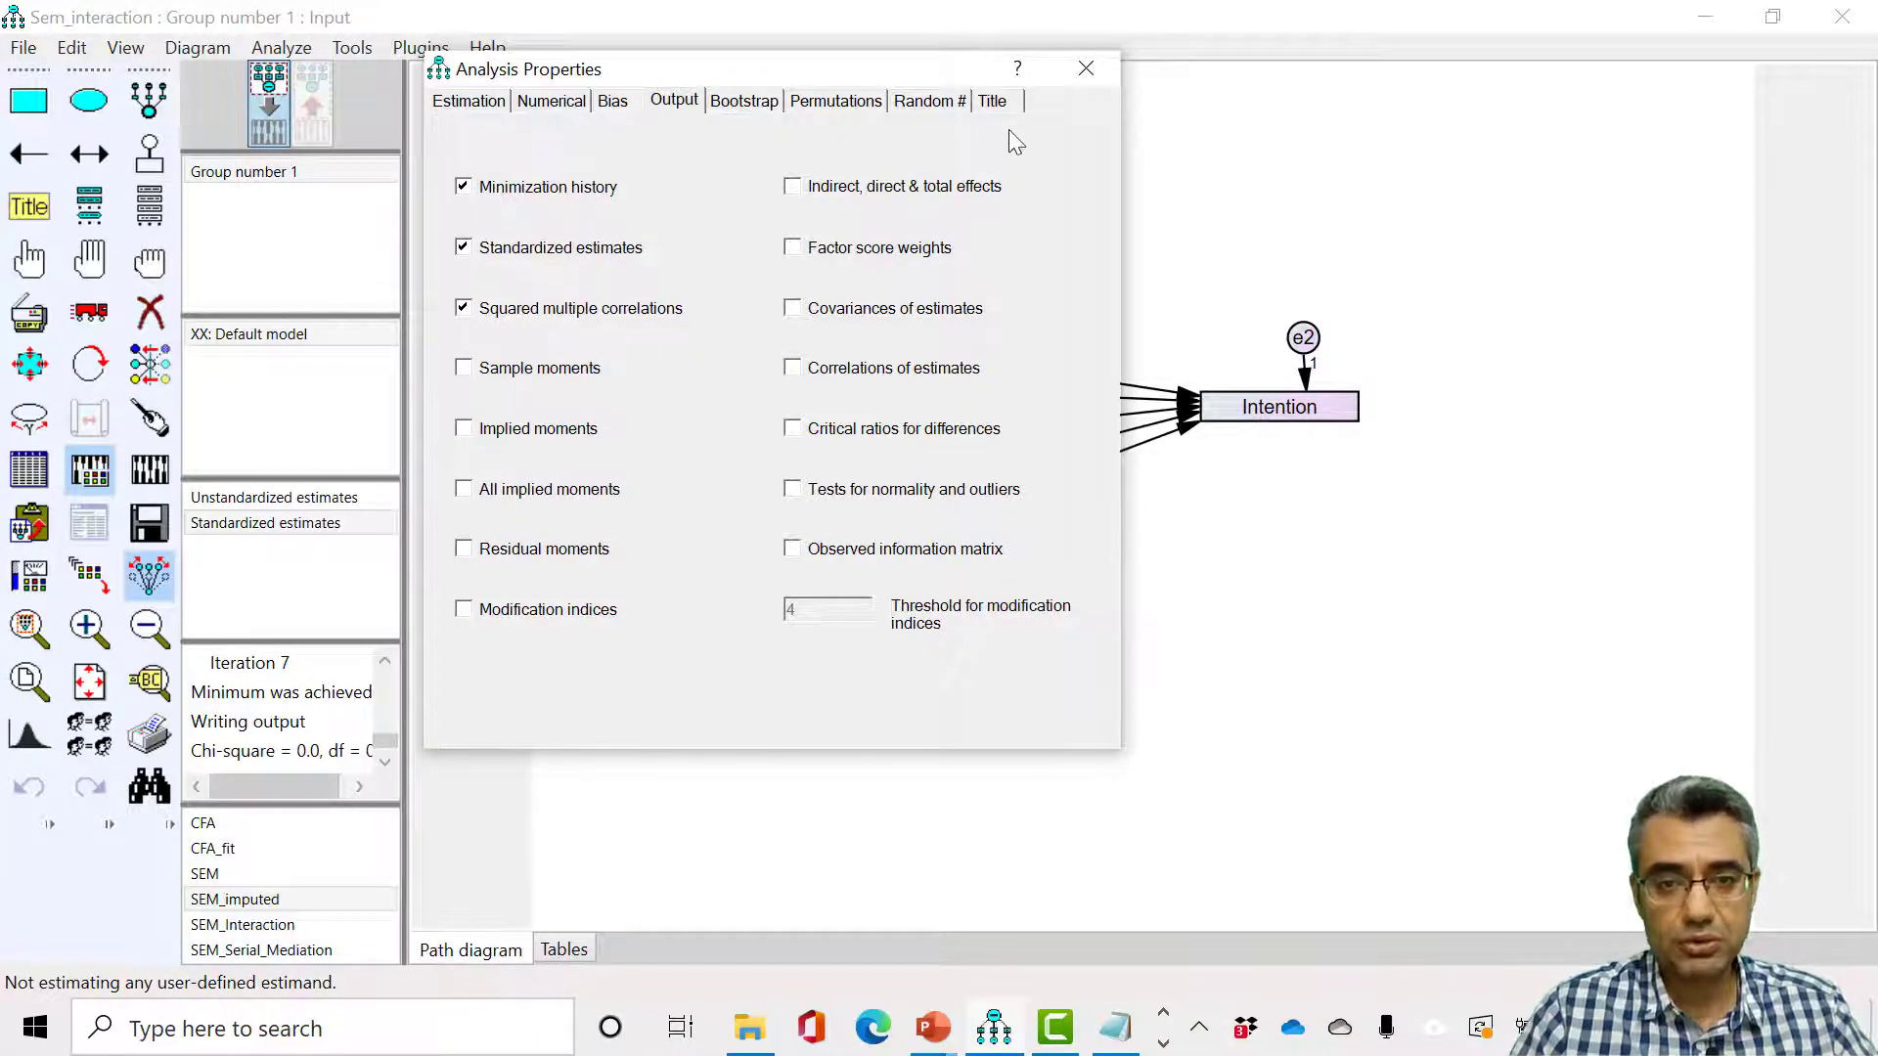
pyautogui.click(1095, 66)
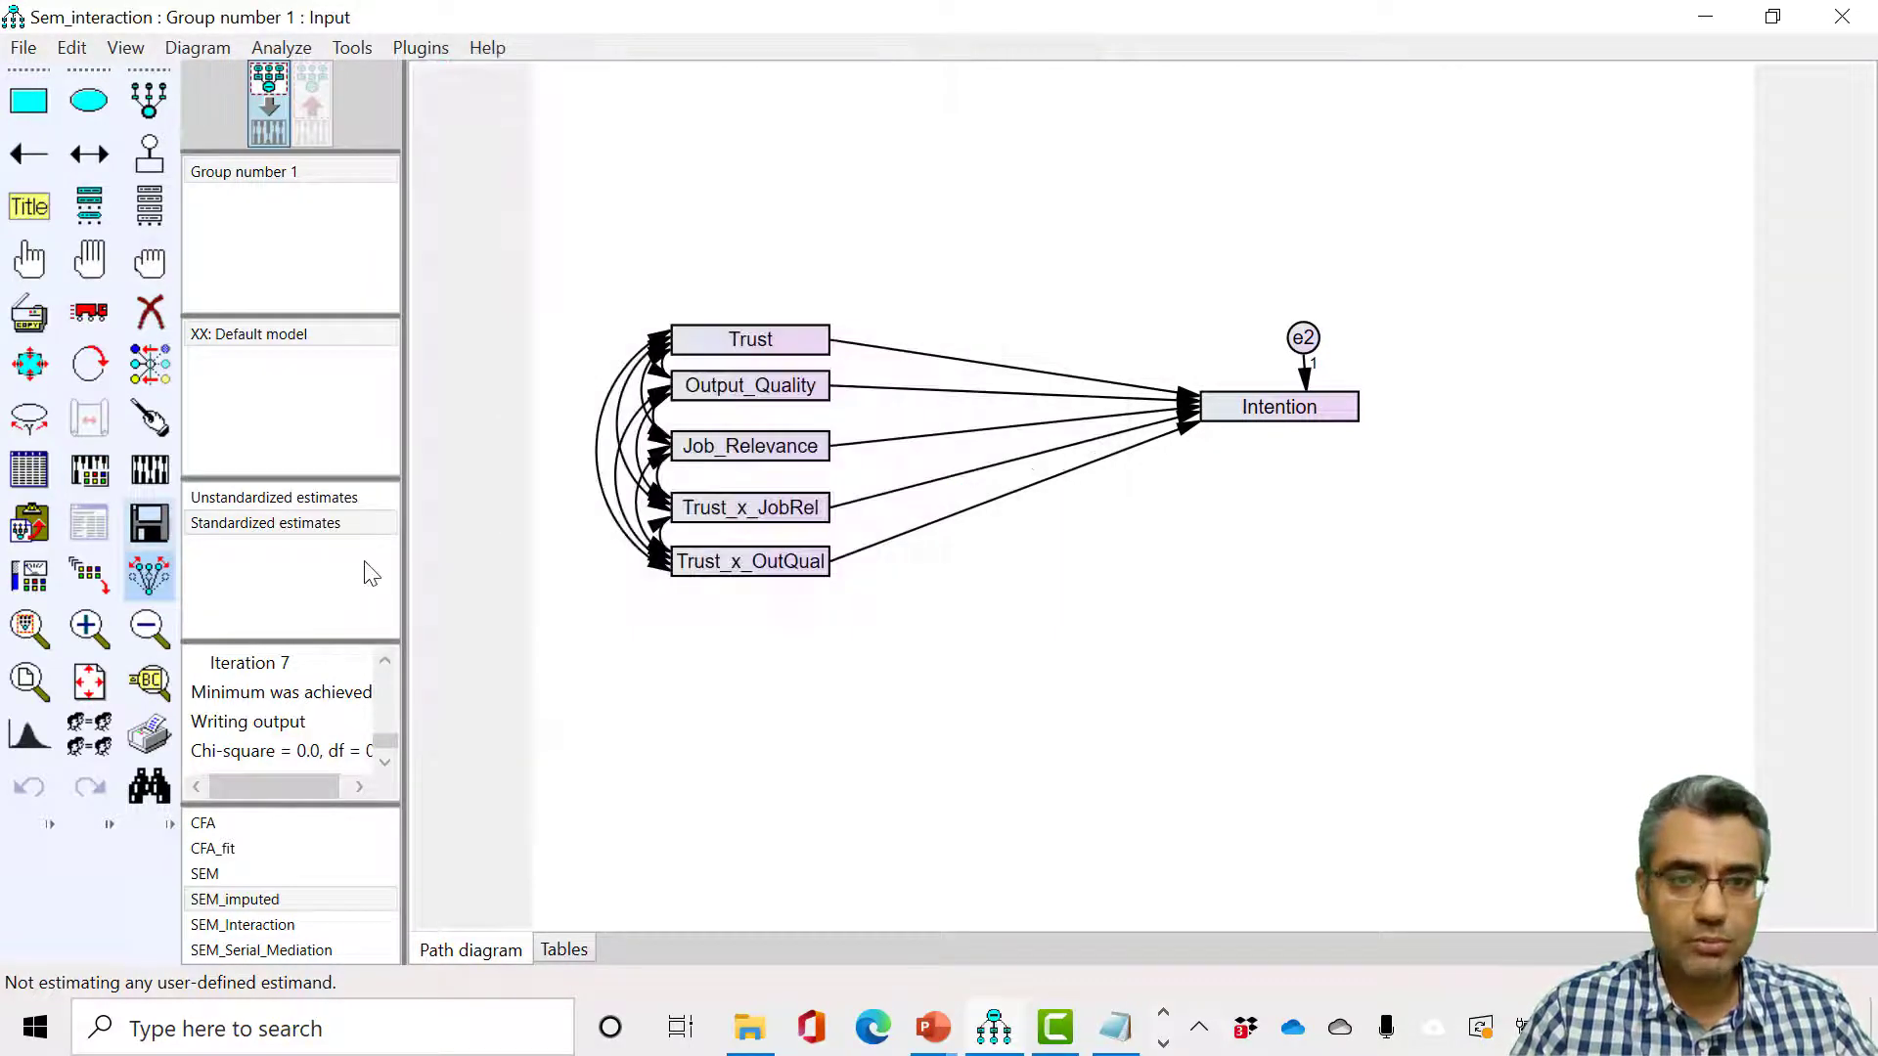
# Calculate the estimates and open the Estimates output to read the Trust_x_OutQual regression weight on Intention.
pyautogui.click(143, 466)
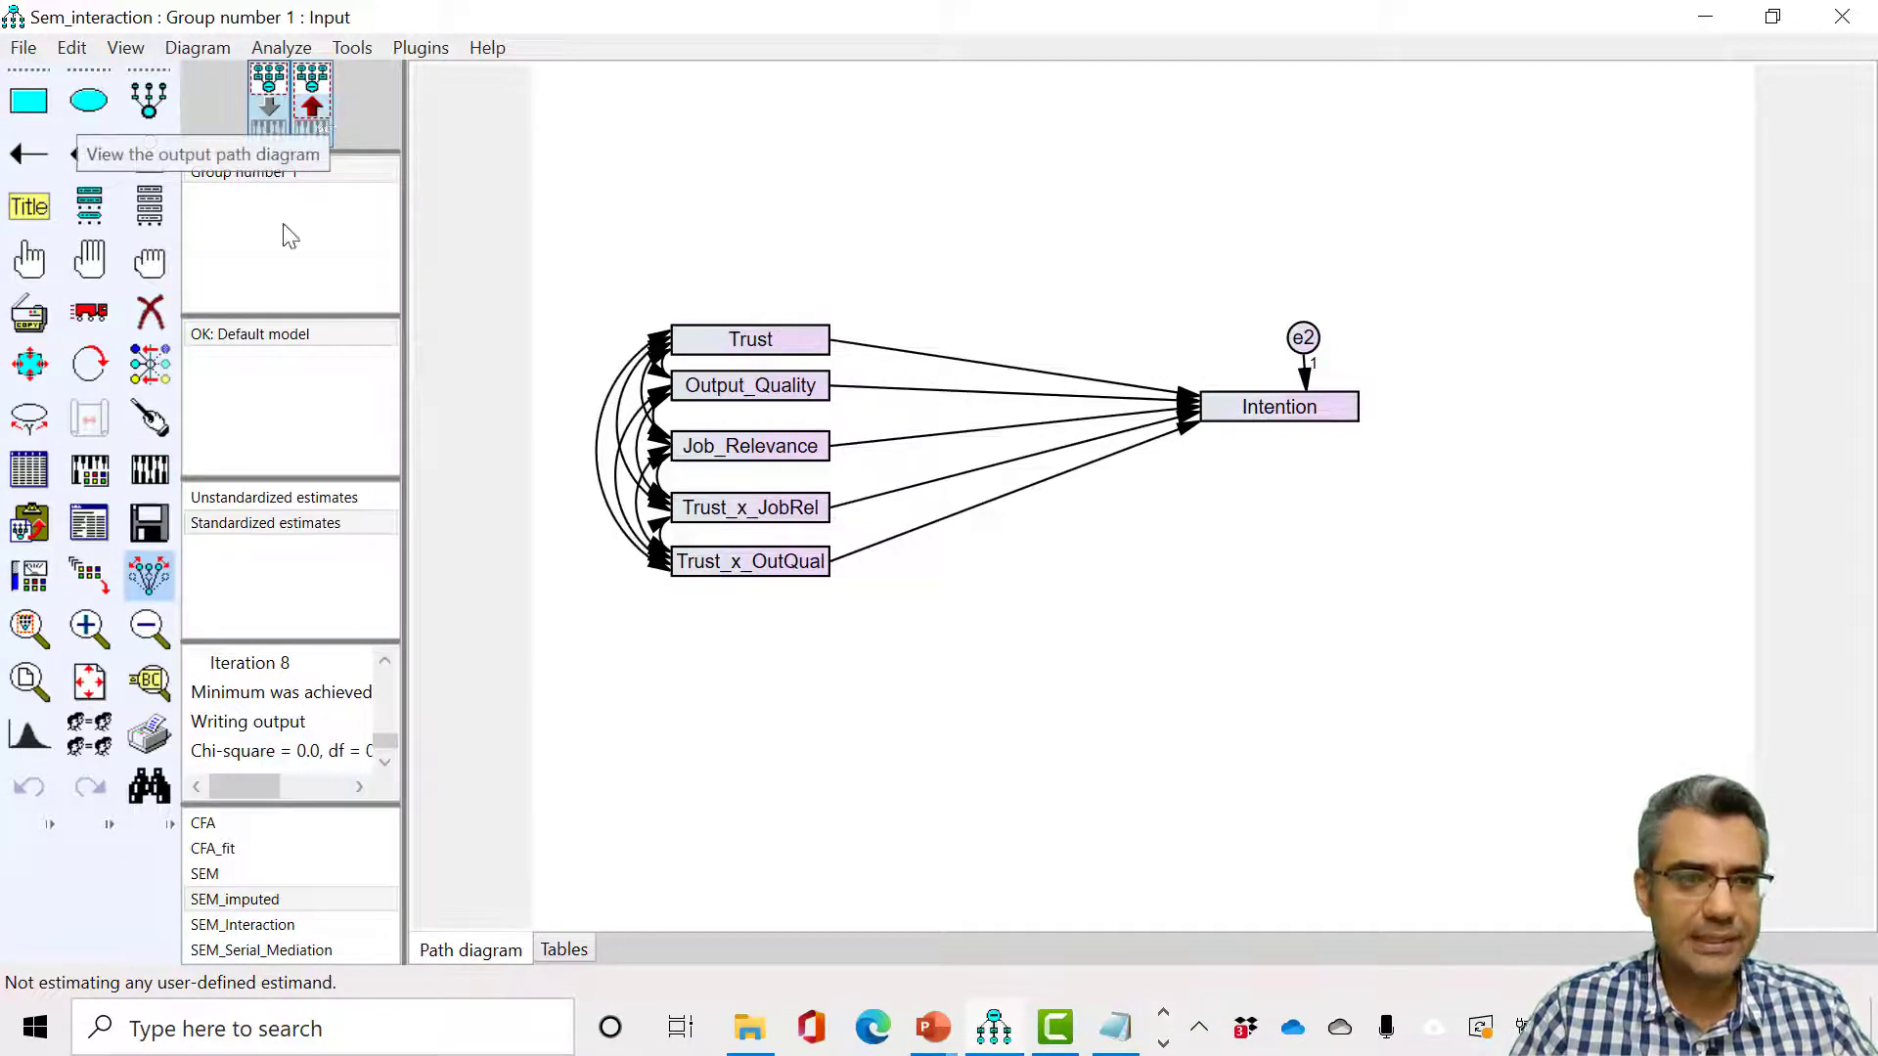
pyautogui.click(104, 526)
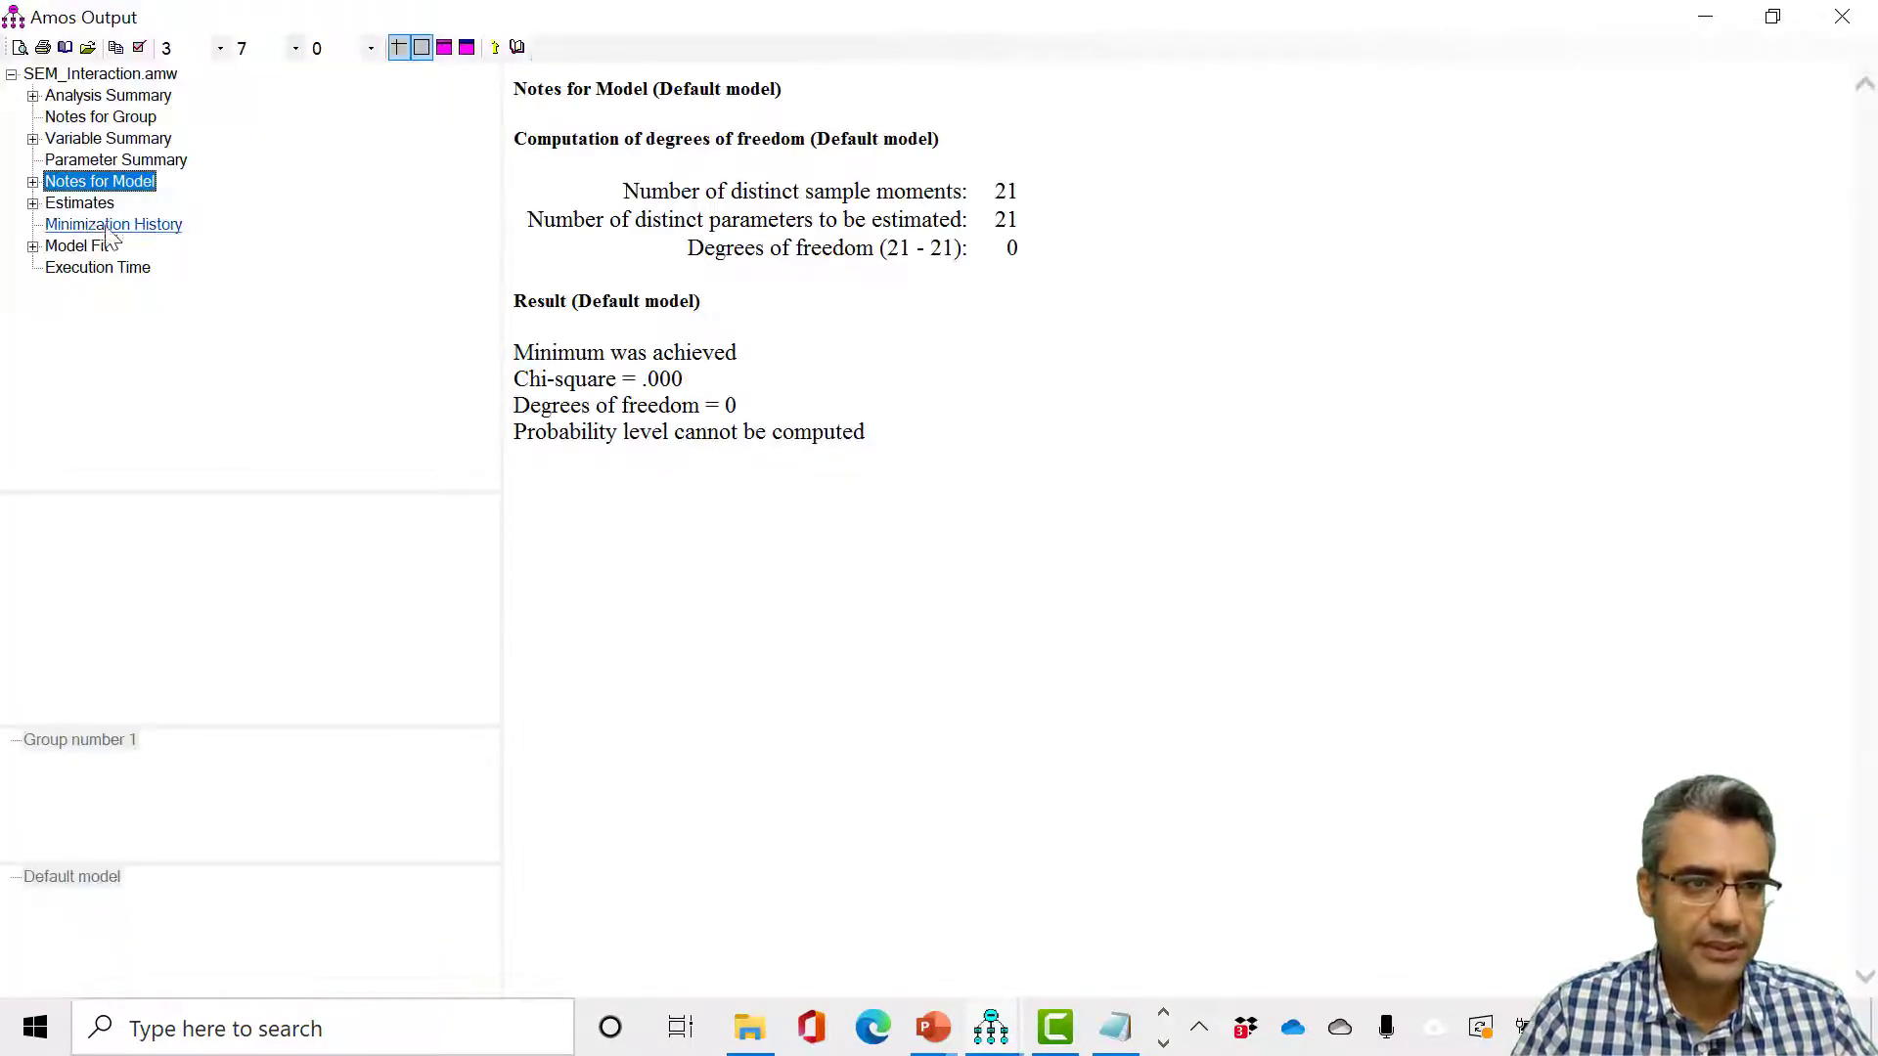
pyautogui.click(62, 206)
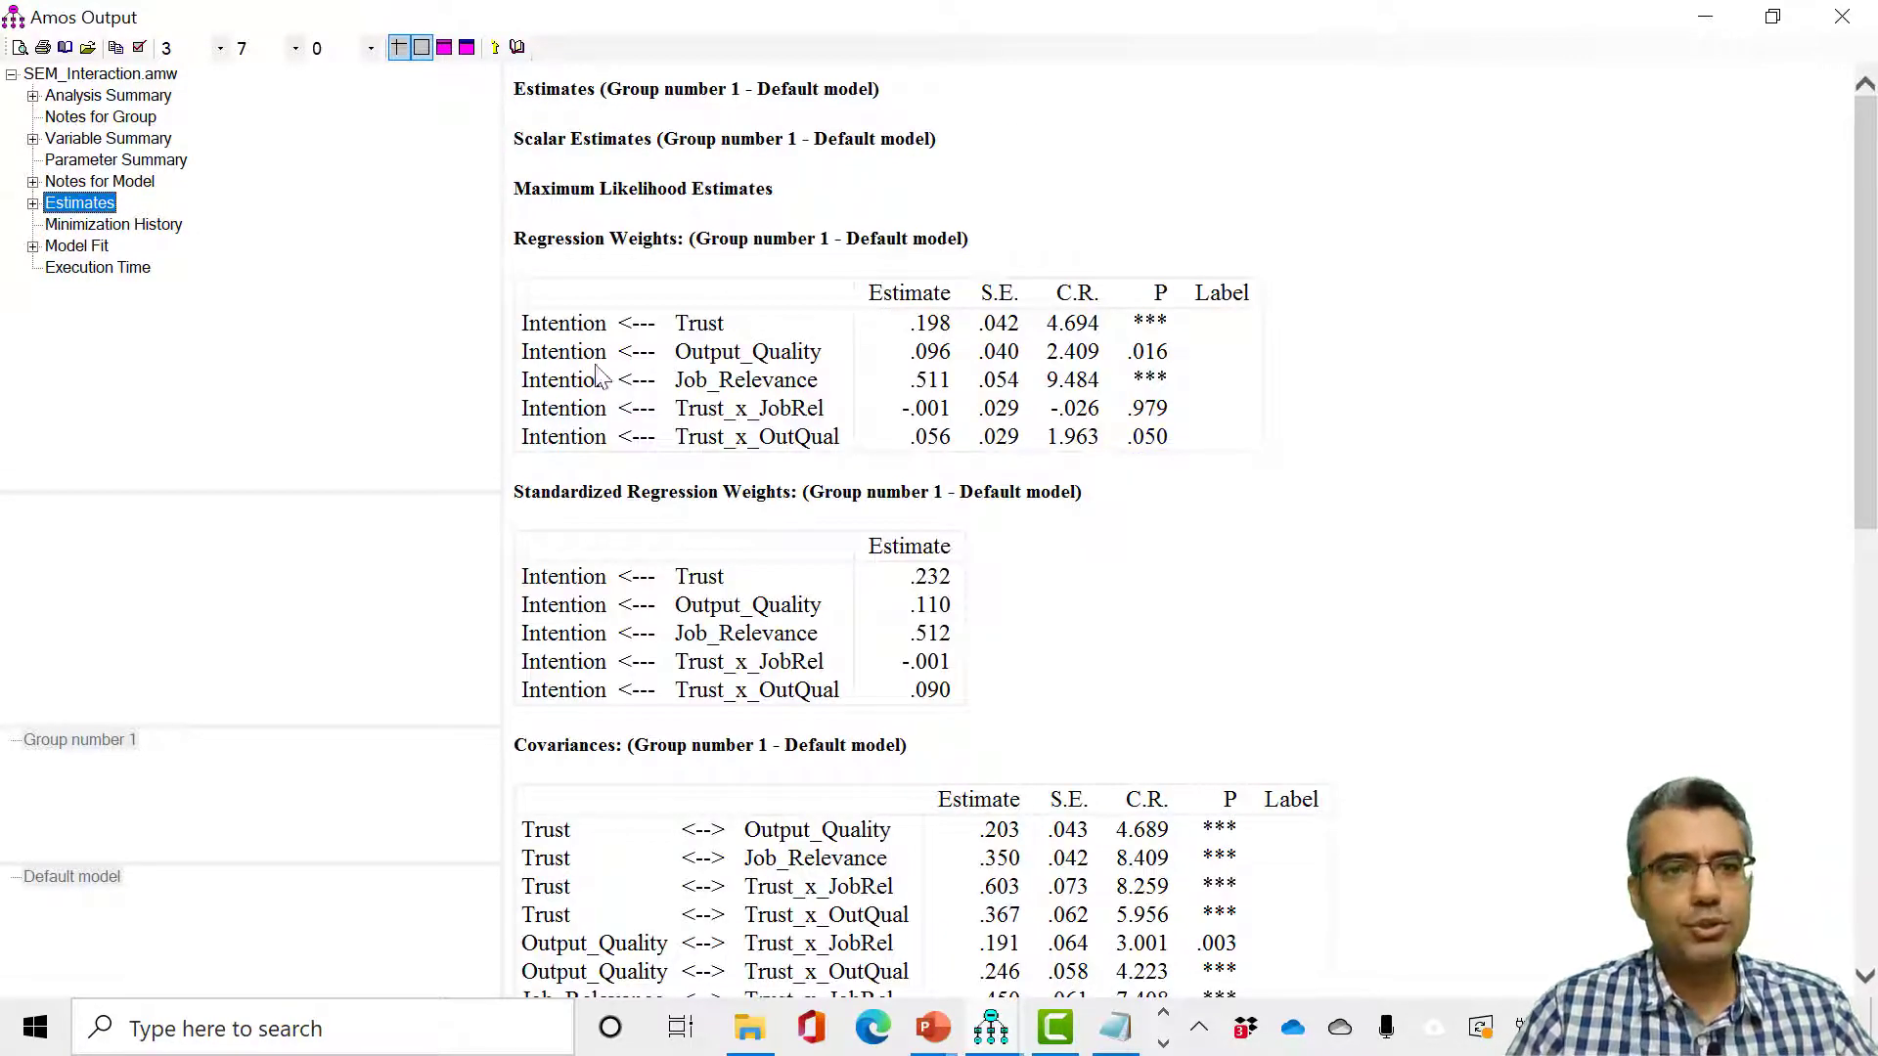
pyautogui.click(1067, 432)
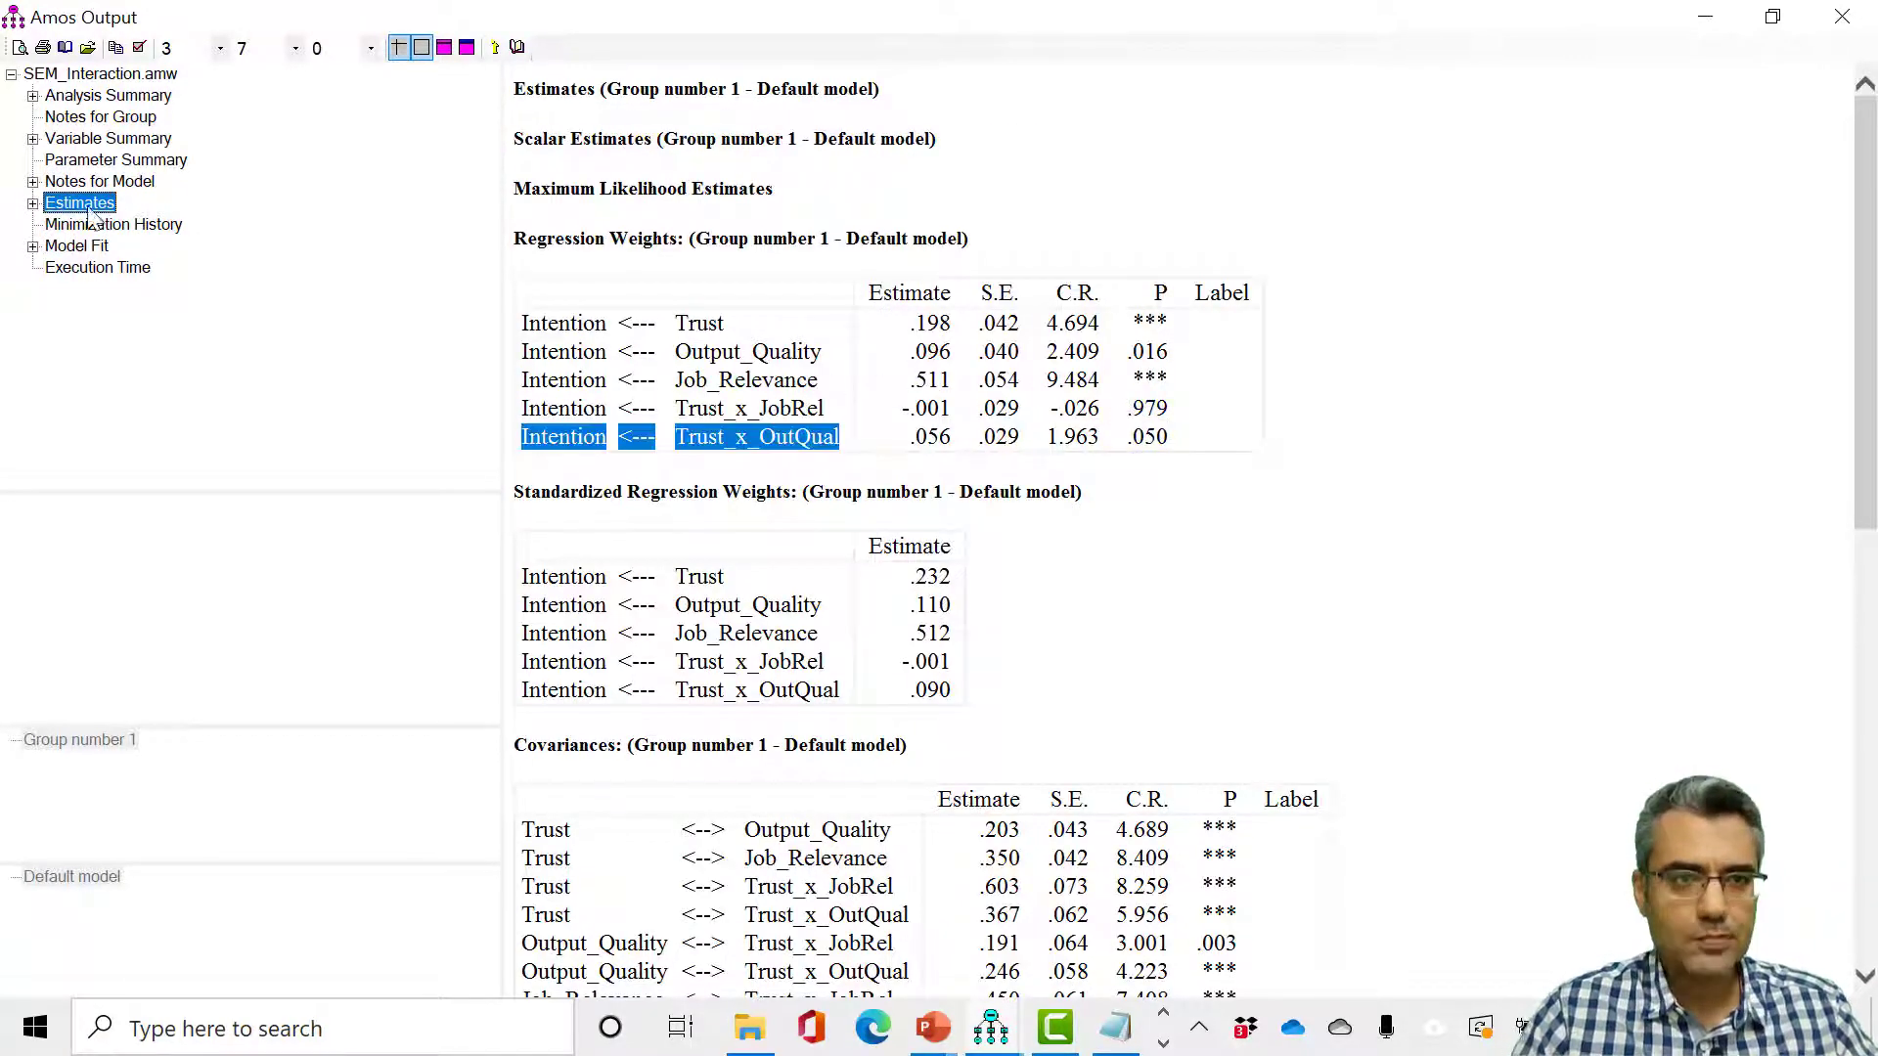
pyautogui.click(1367, 423)
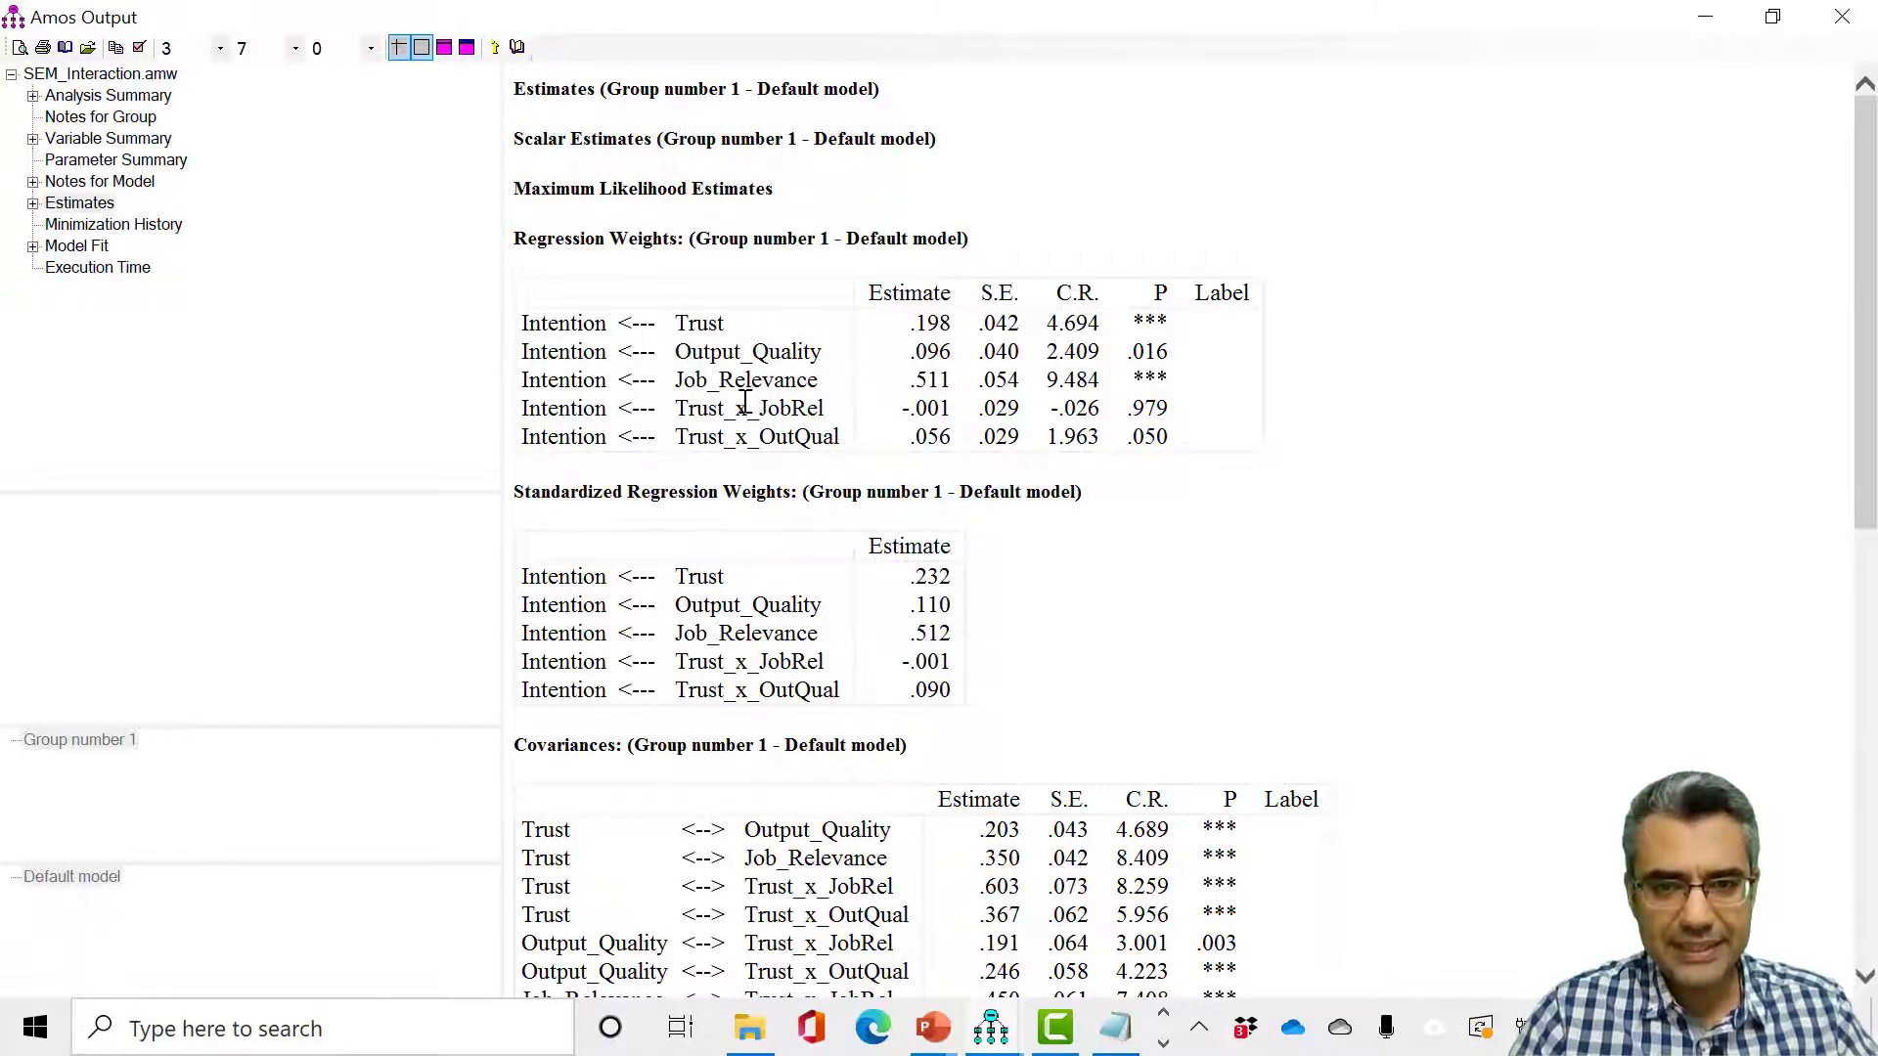
# Examine the Trust_x_JobRel regression weight and its p-value against Trust_x_OutQual, and close the output.
pyautogui.moveTo(749, 408); pyautogui.dragTo(1174, 415)
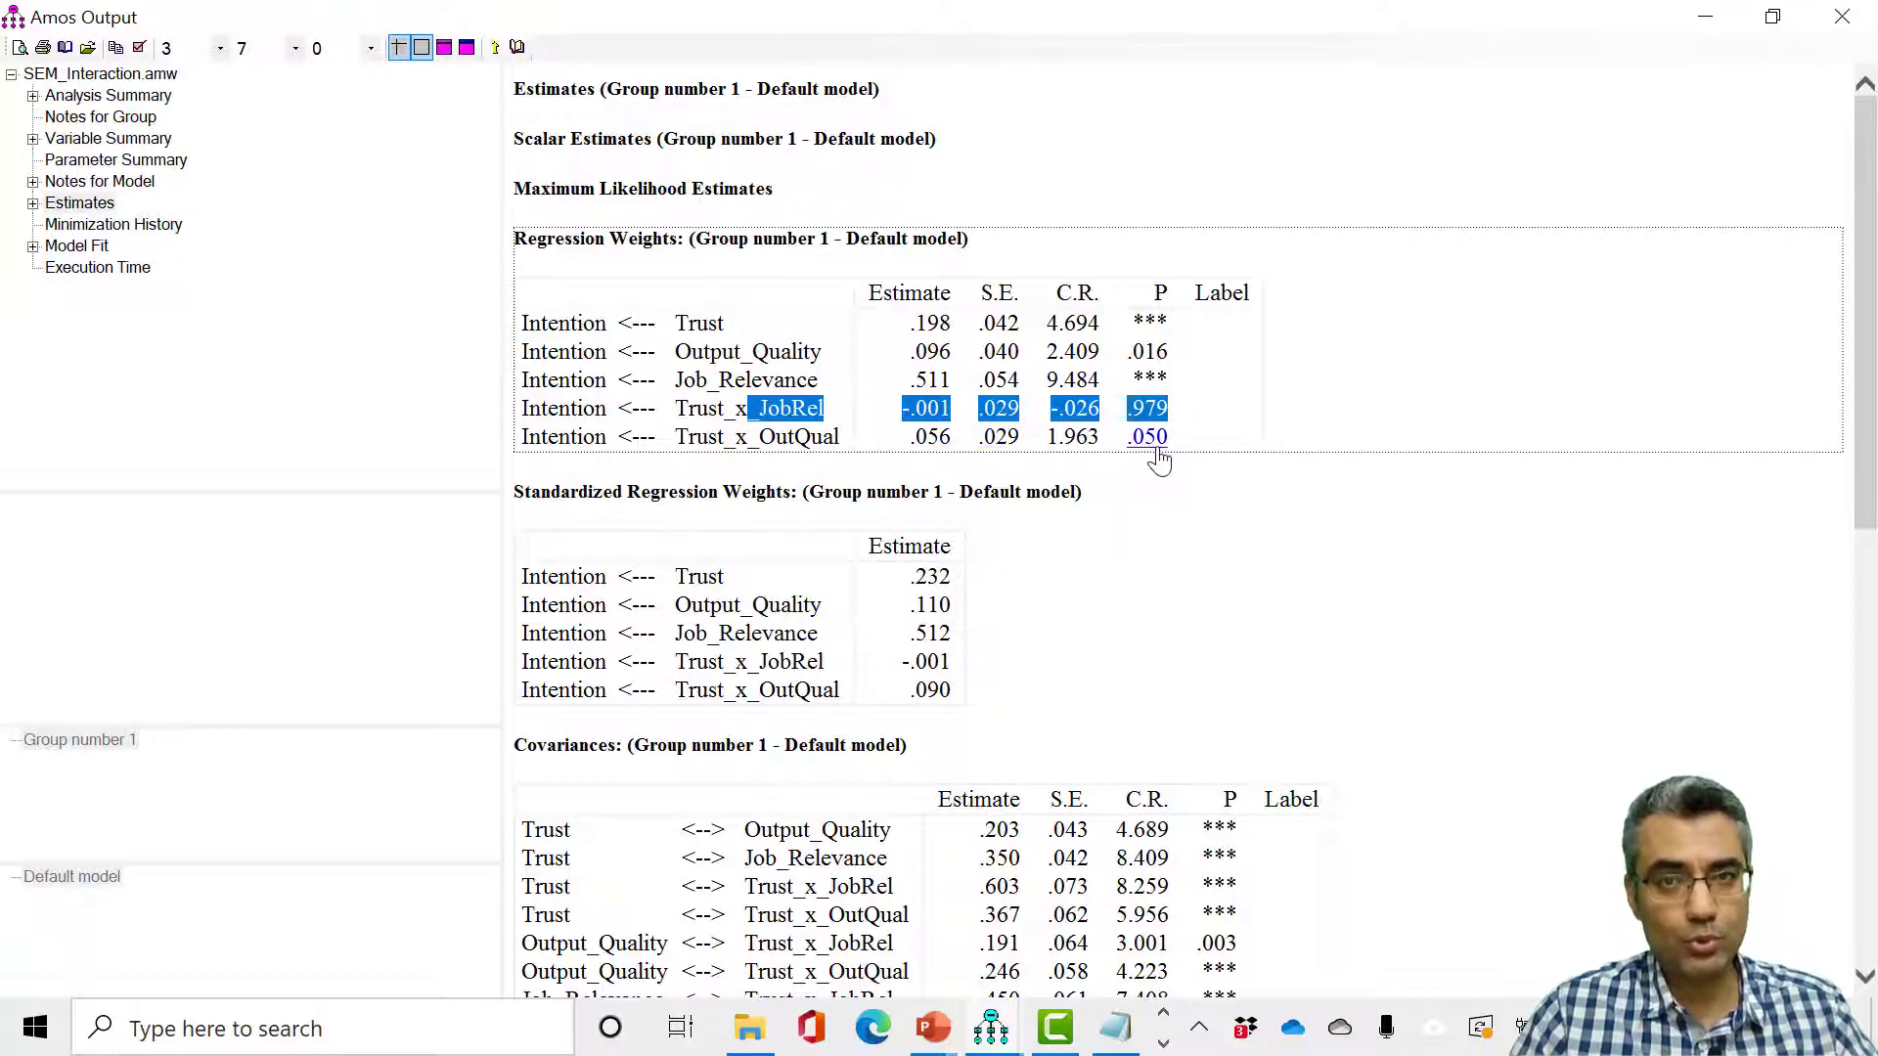
pyautogui.click(1296, 431)
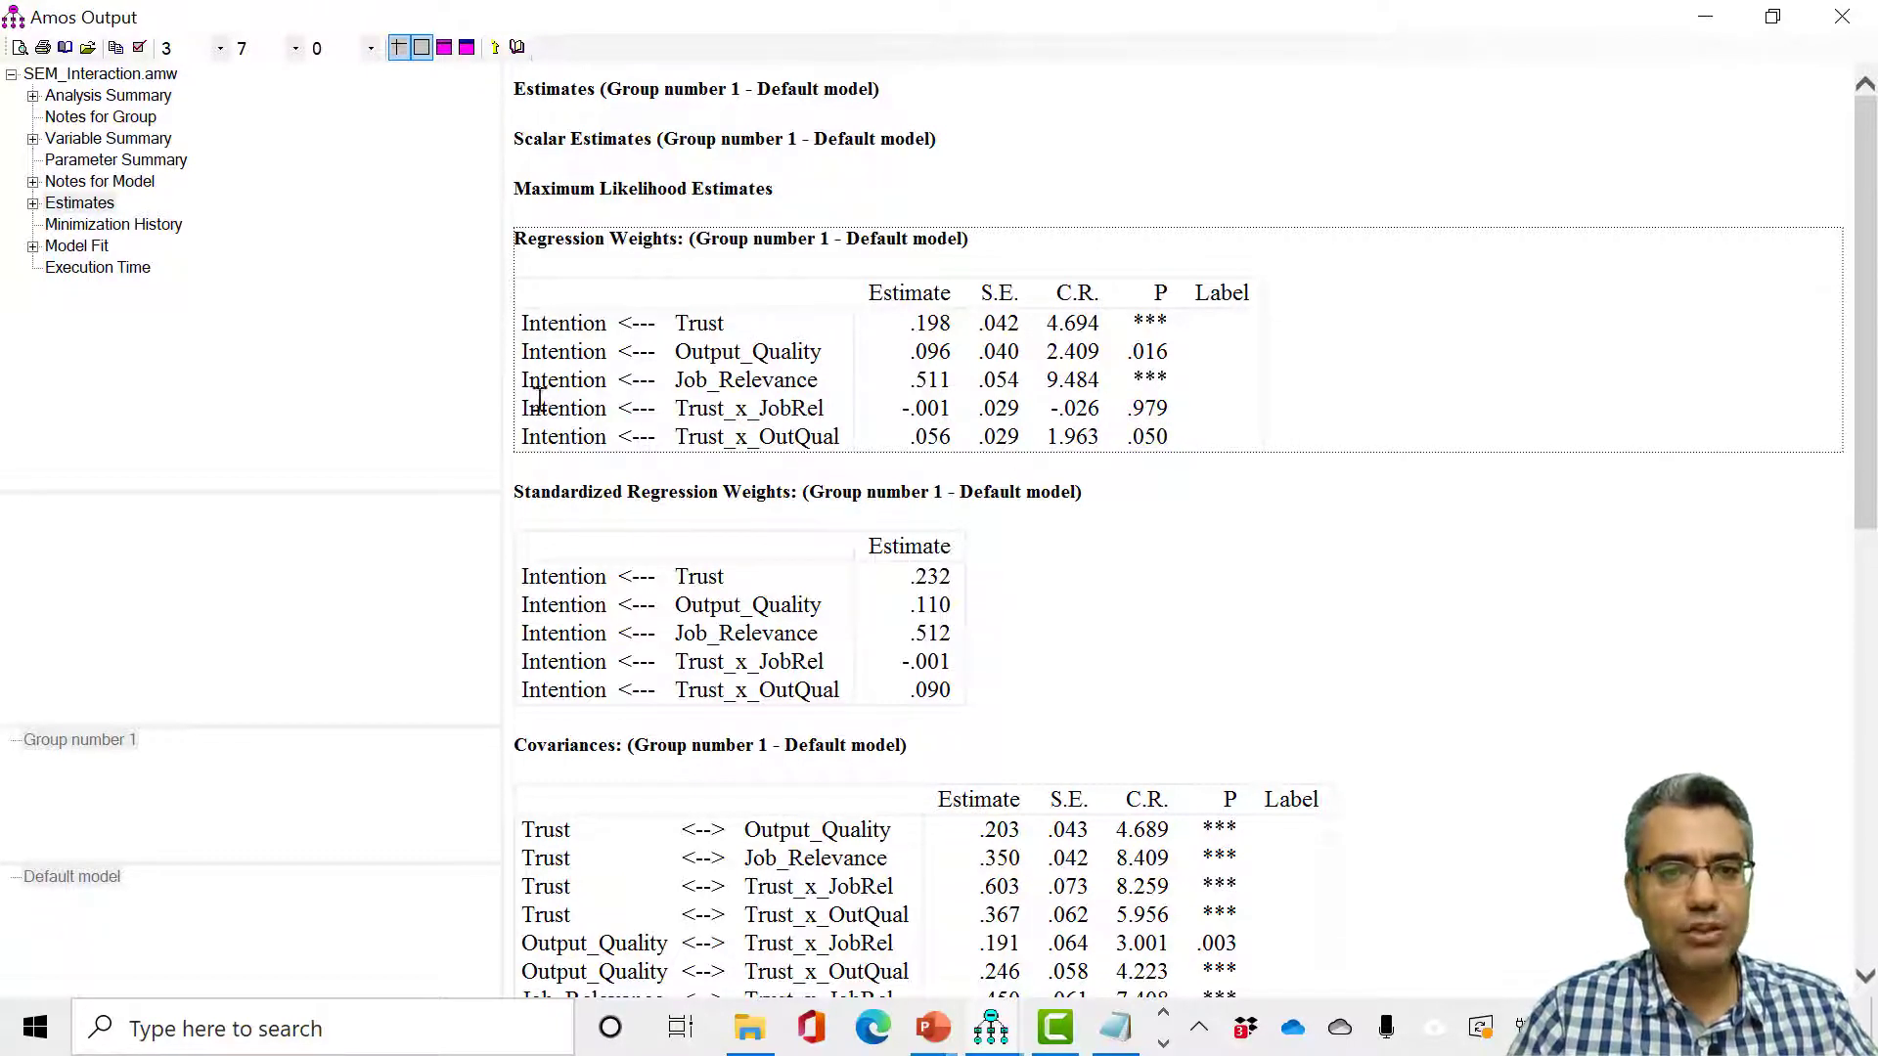
pyautogui.moveTo(539, 401); pyautogui.dragTo(841, 426)
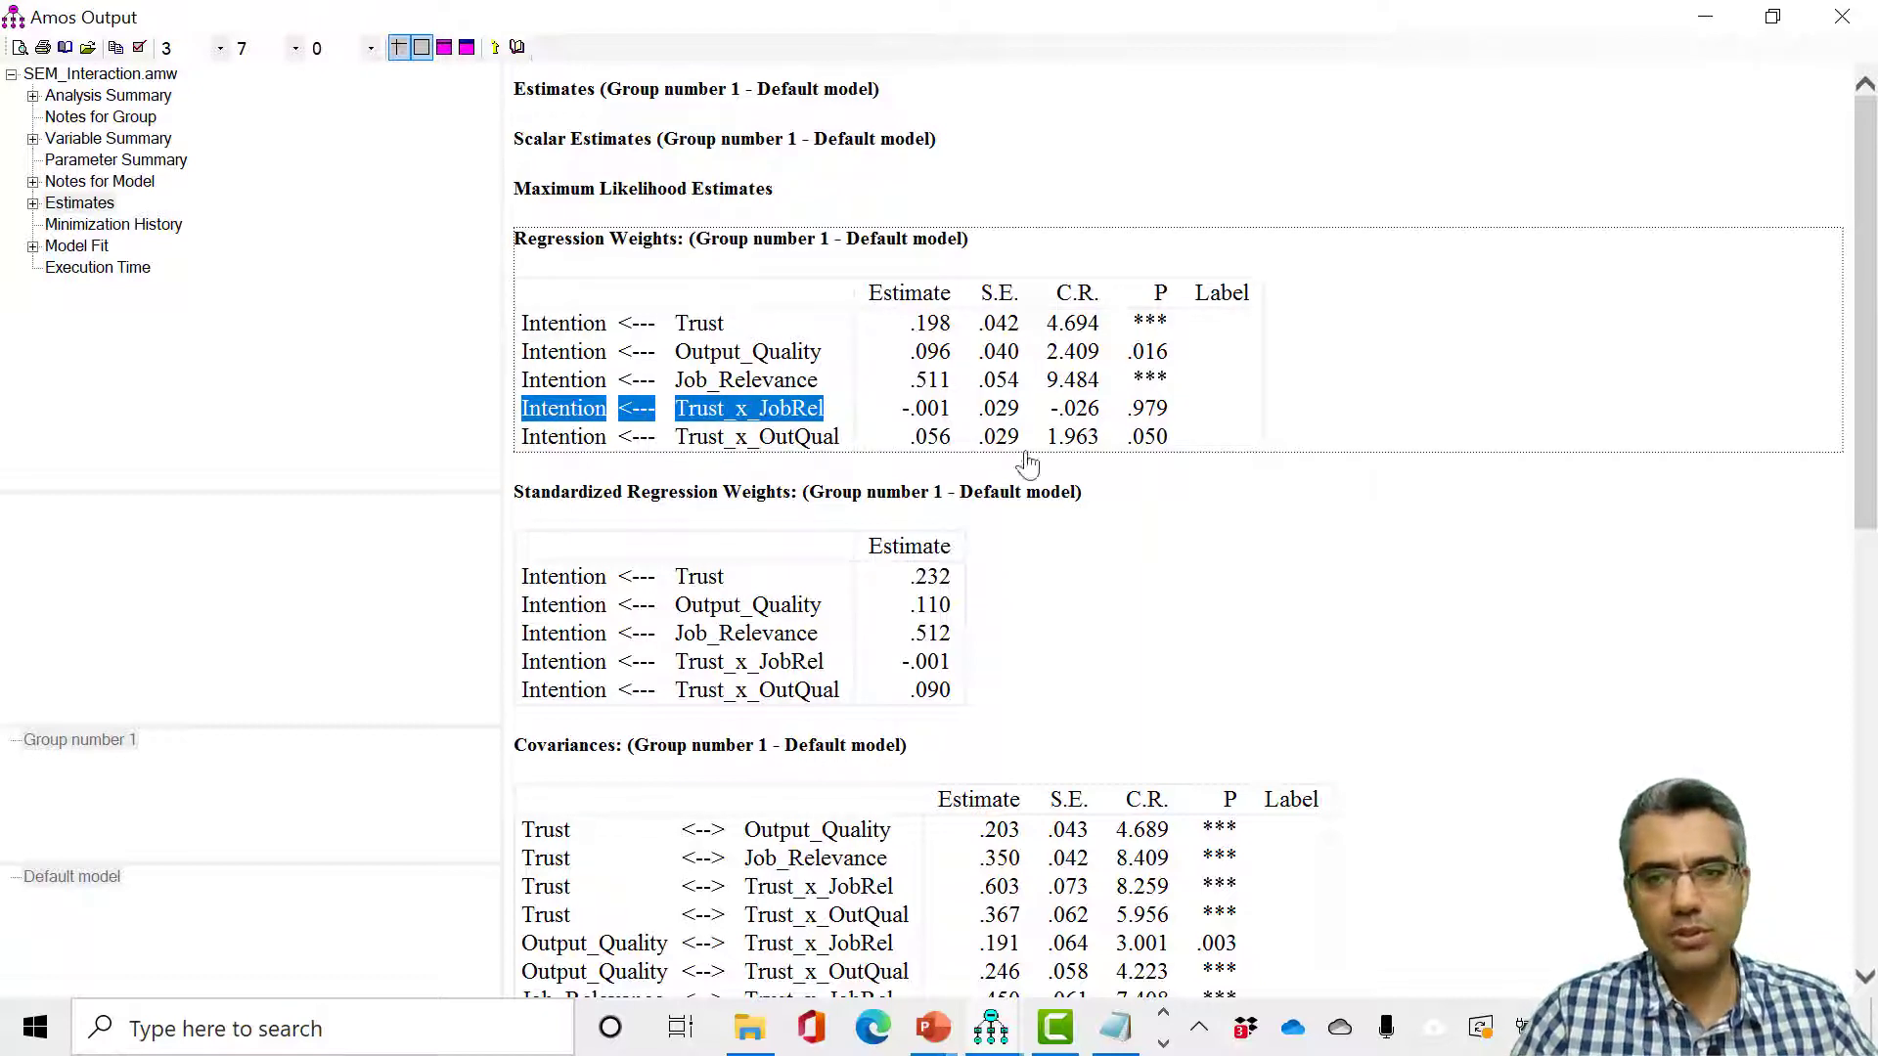
pyautogui.click(736, 411)
pyautogui.moveTo(677, 408); pyautogui.dragTo(832, 411)
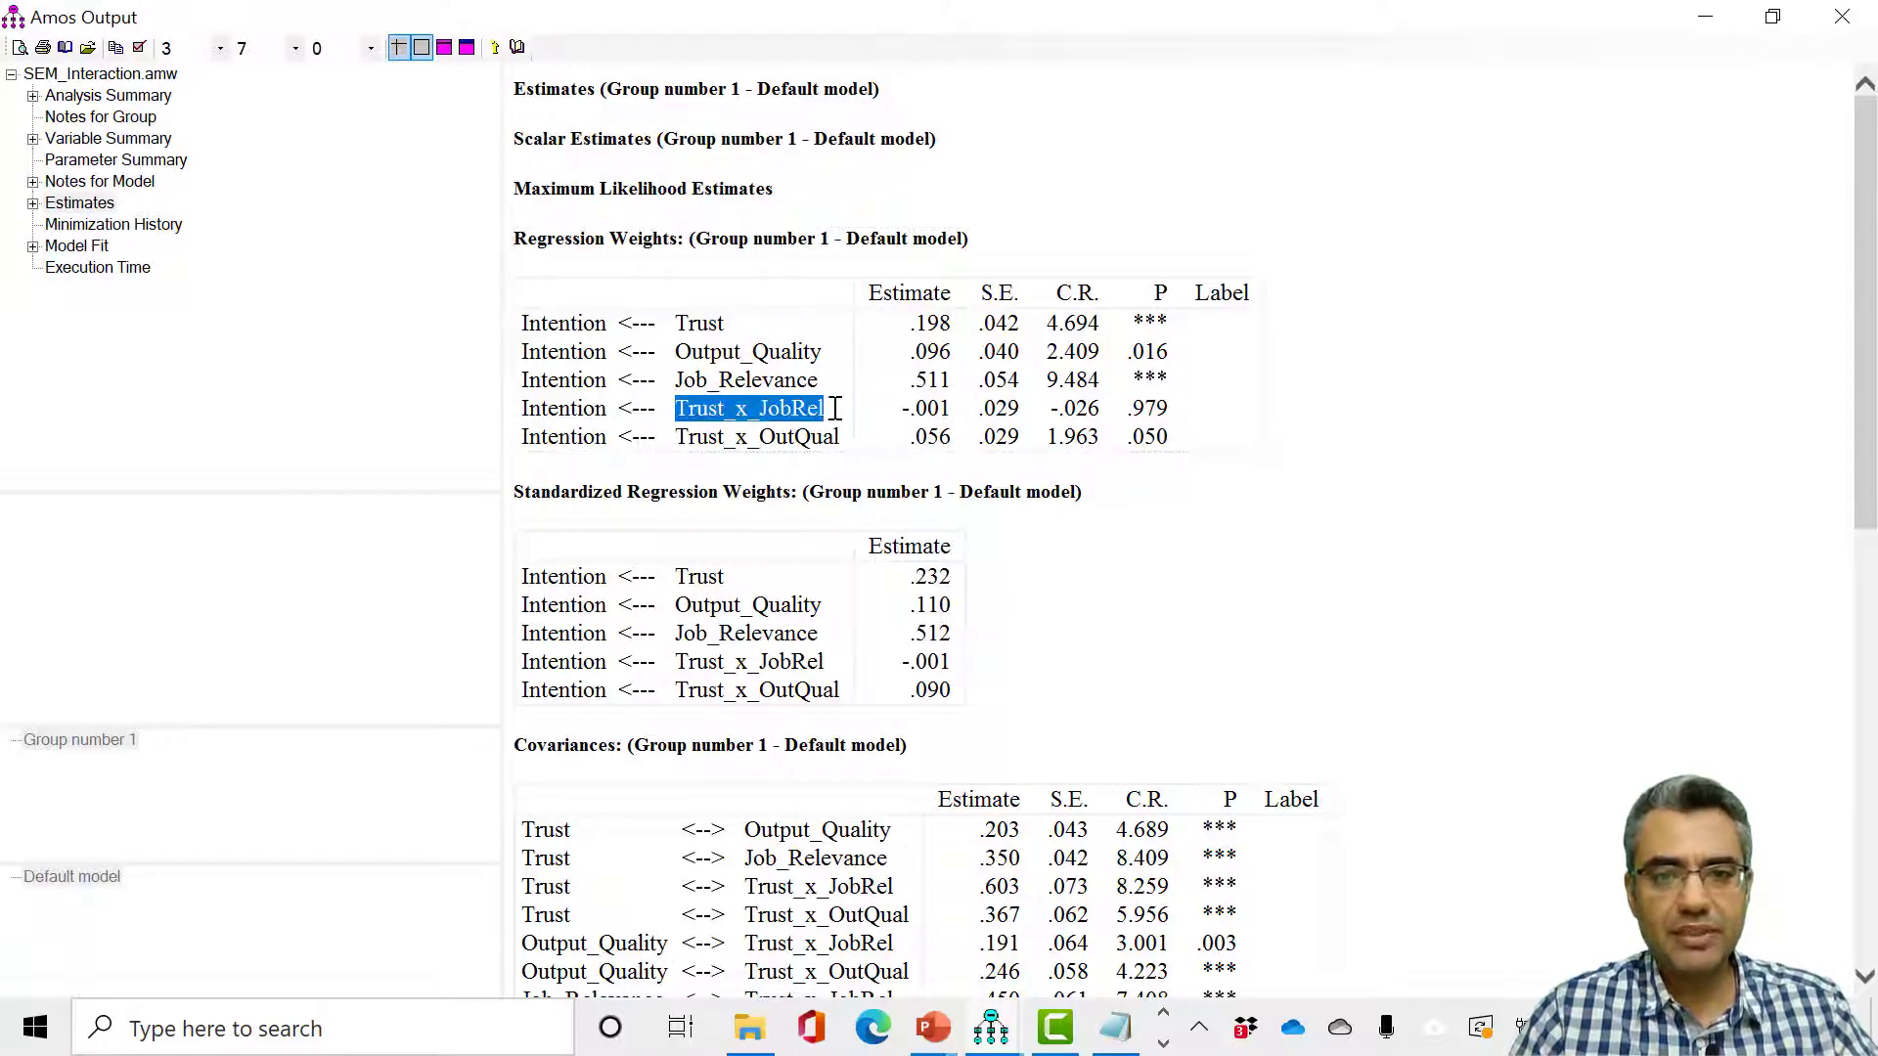
pyautogui.click(725, 416)
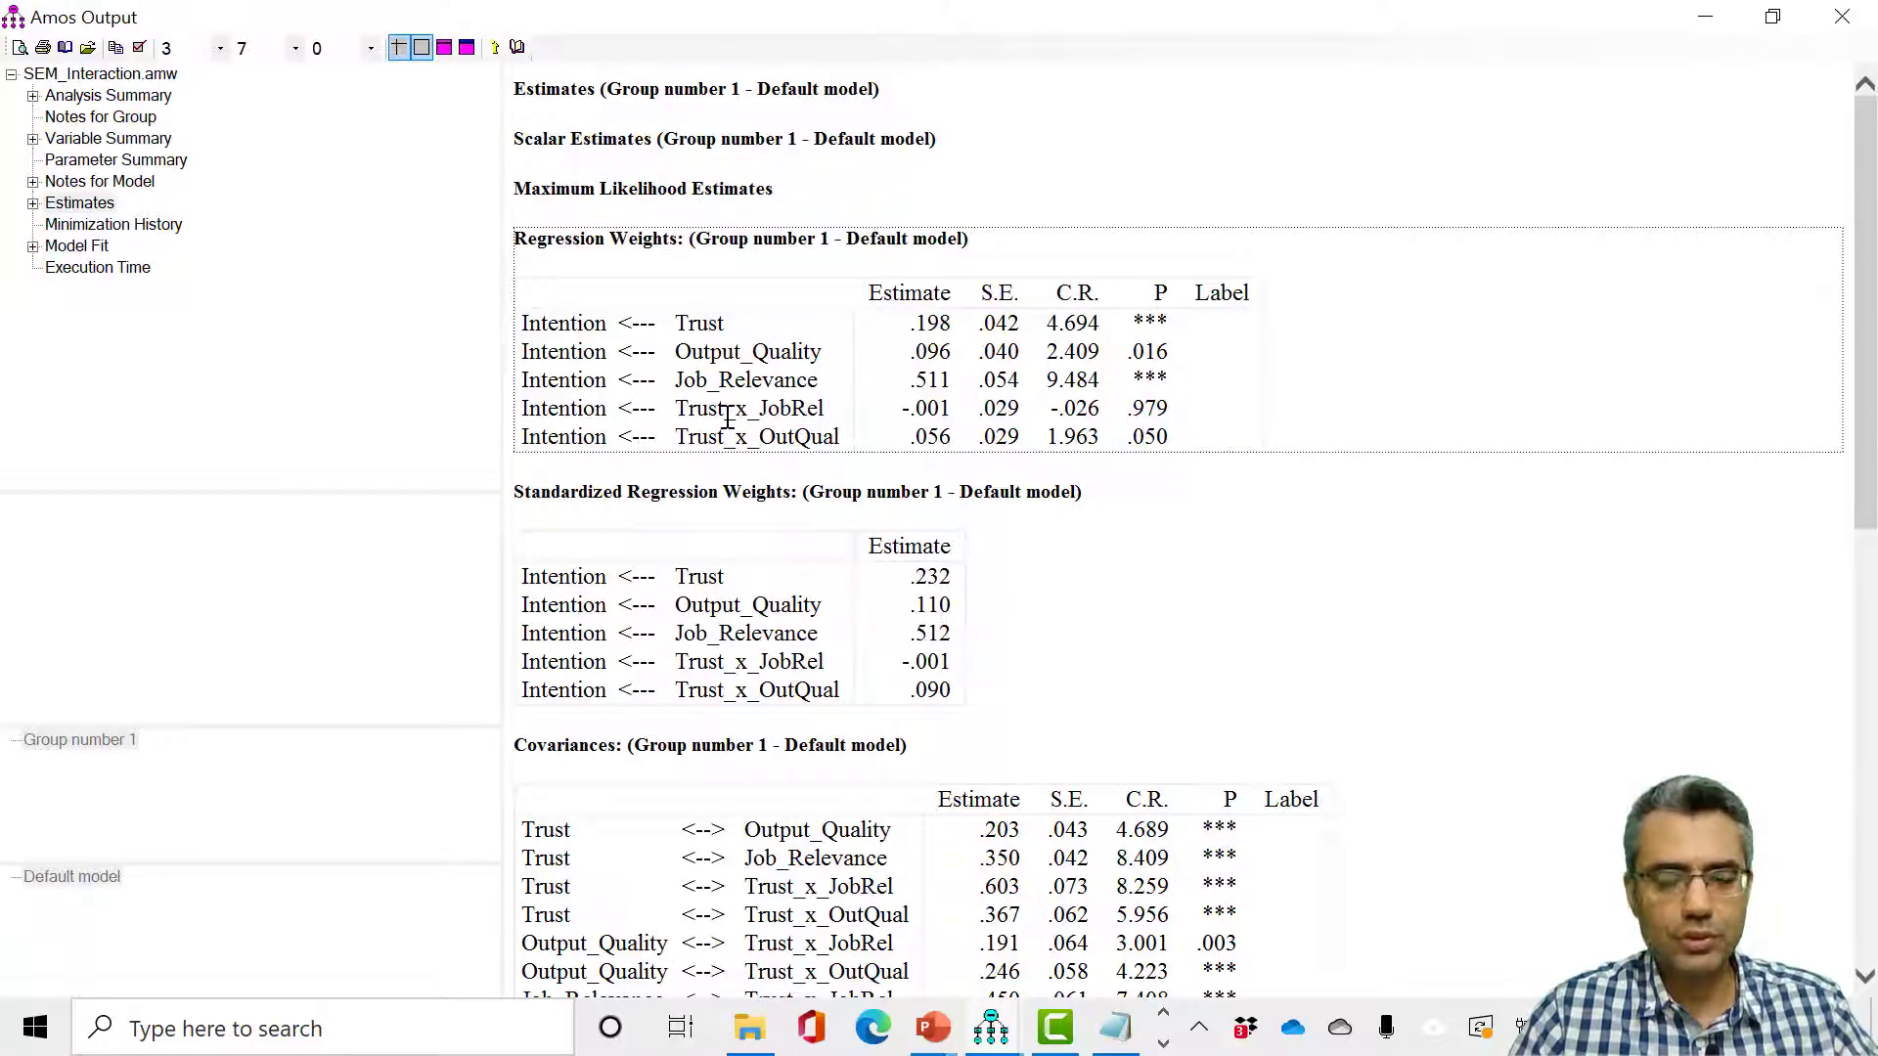
pyautogui.click(1843, 17)
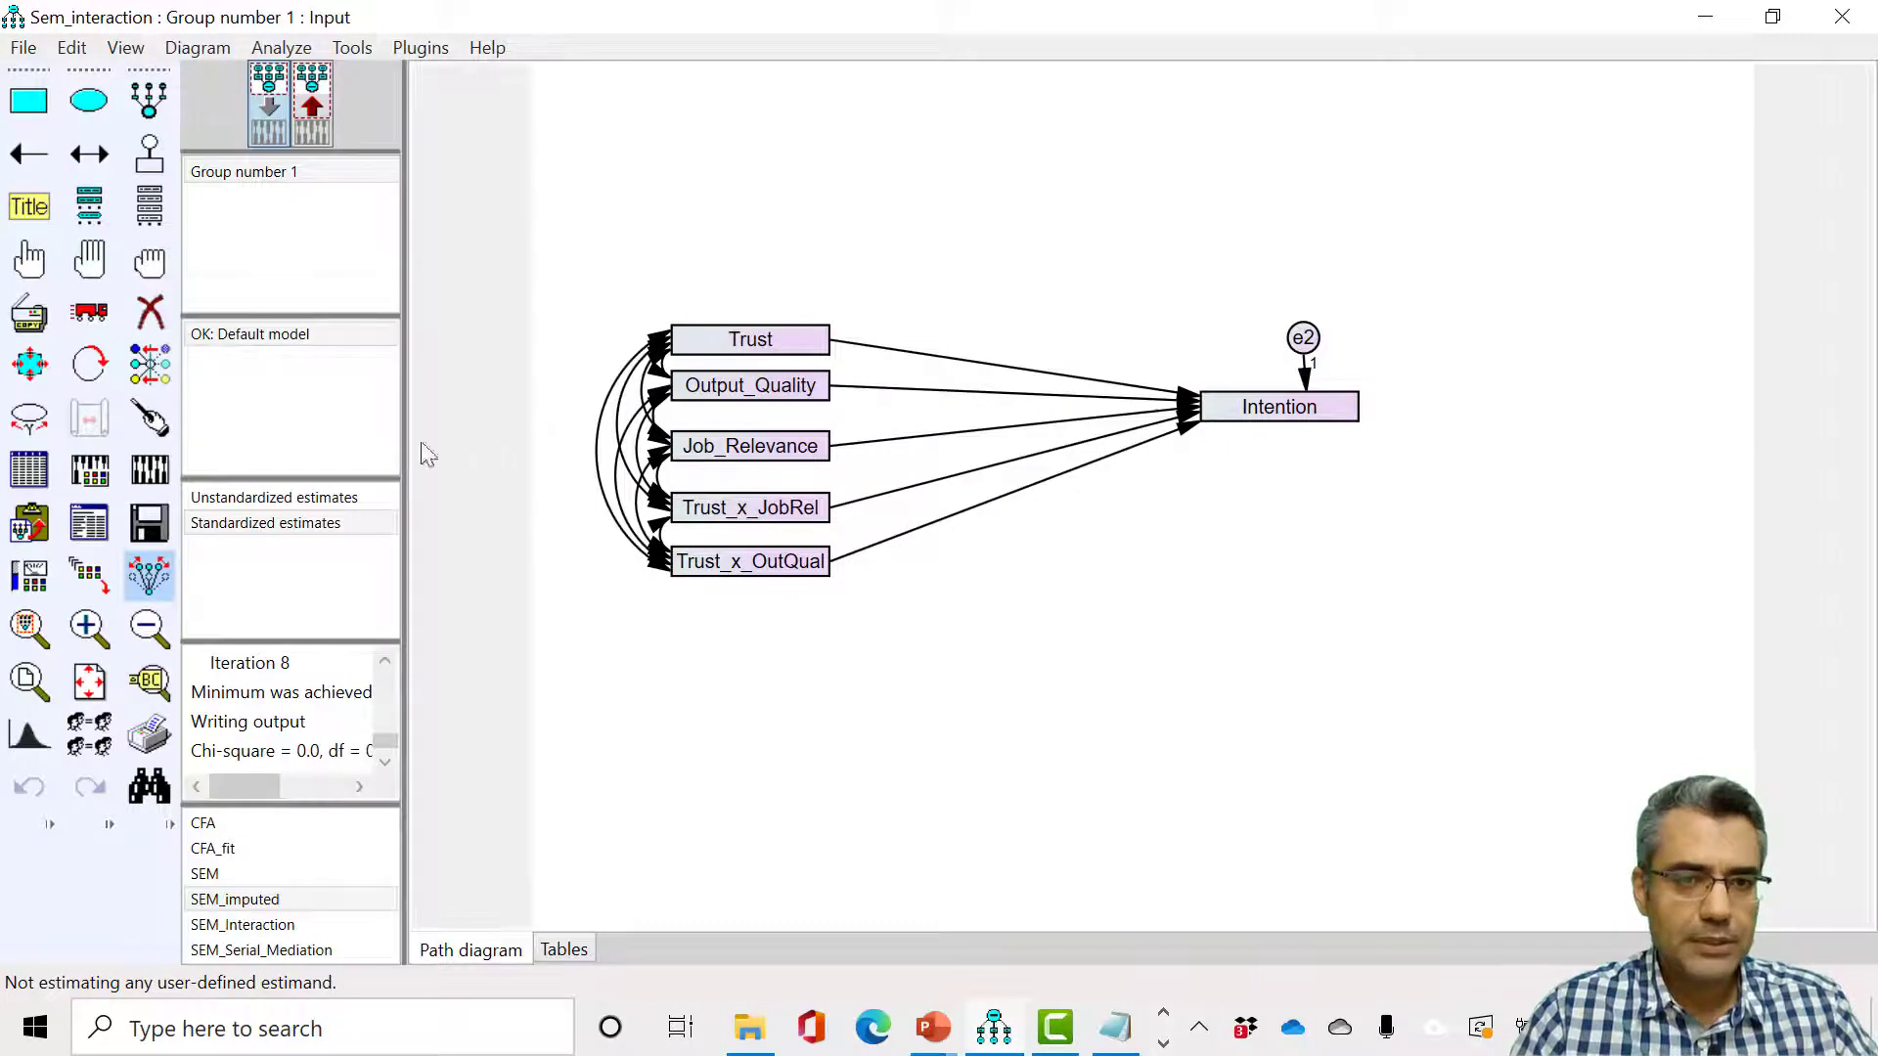
# Recheck which interaction term is non-significant in the Estimates output before erasing anything, and close the output.
pyautogui.click(150, 311)
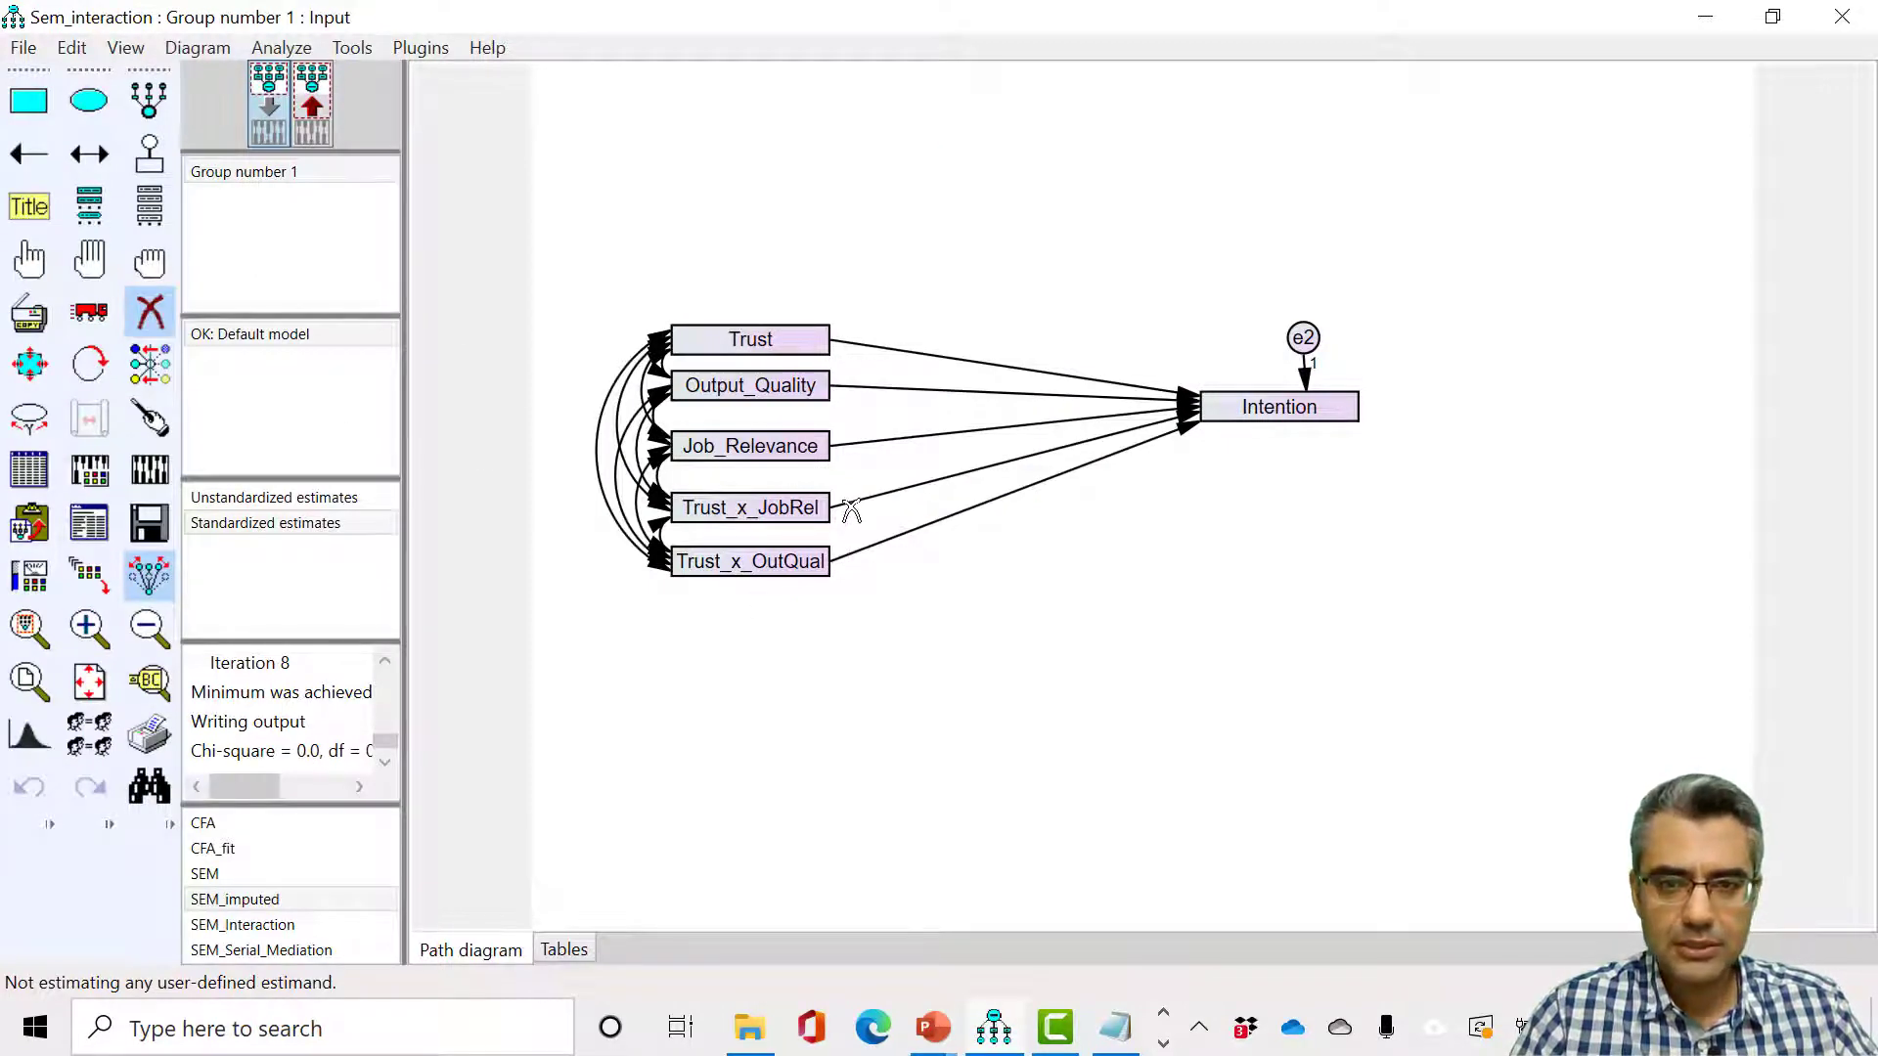
pyautogui.click(89, 523)
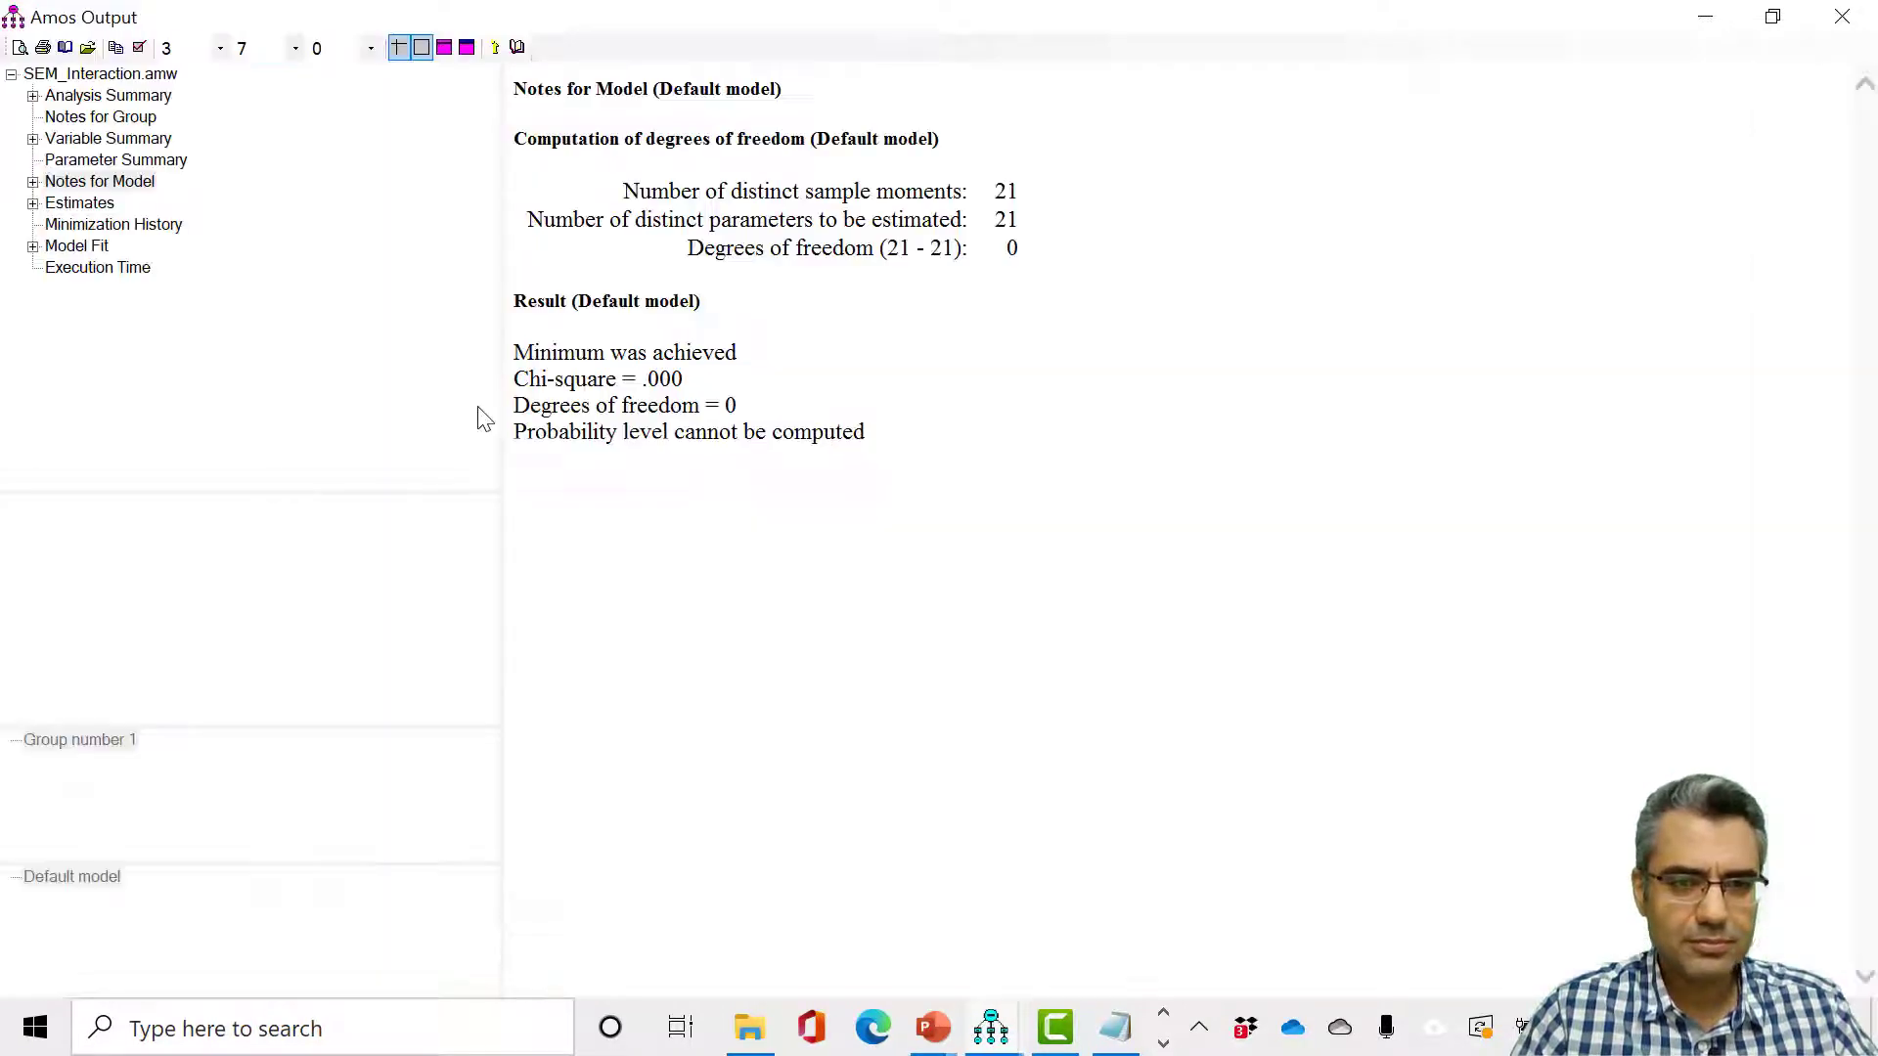
pyautogui.click(98, 204)
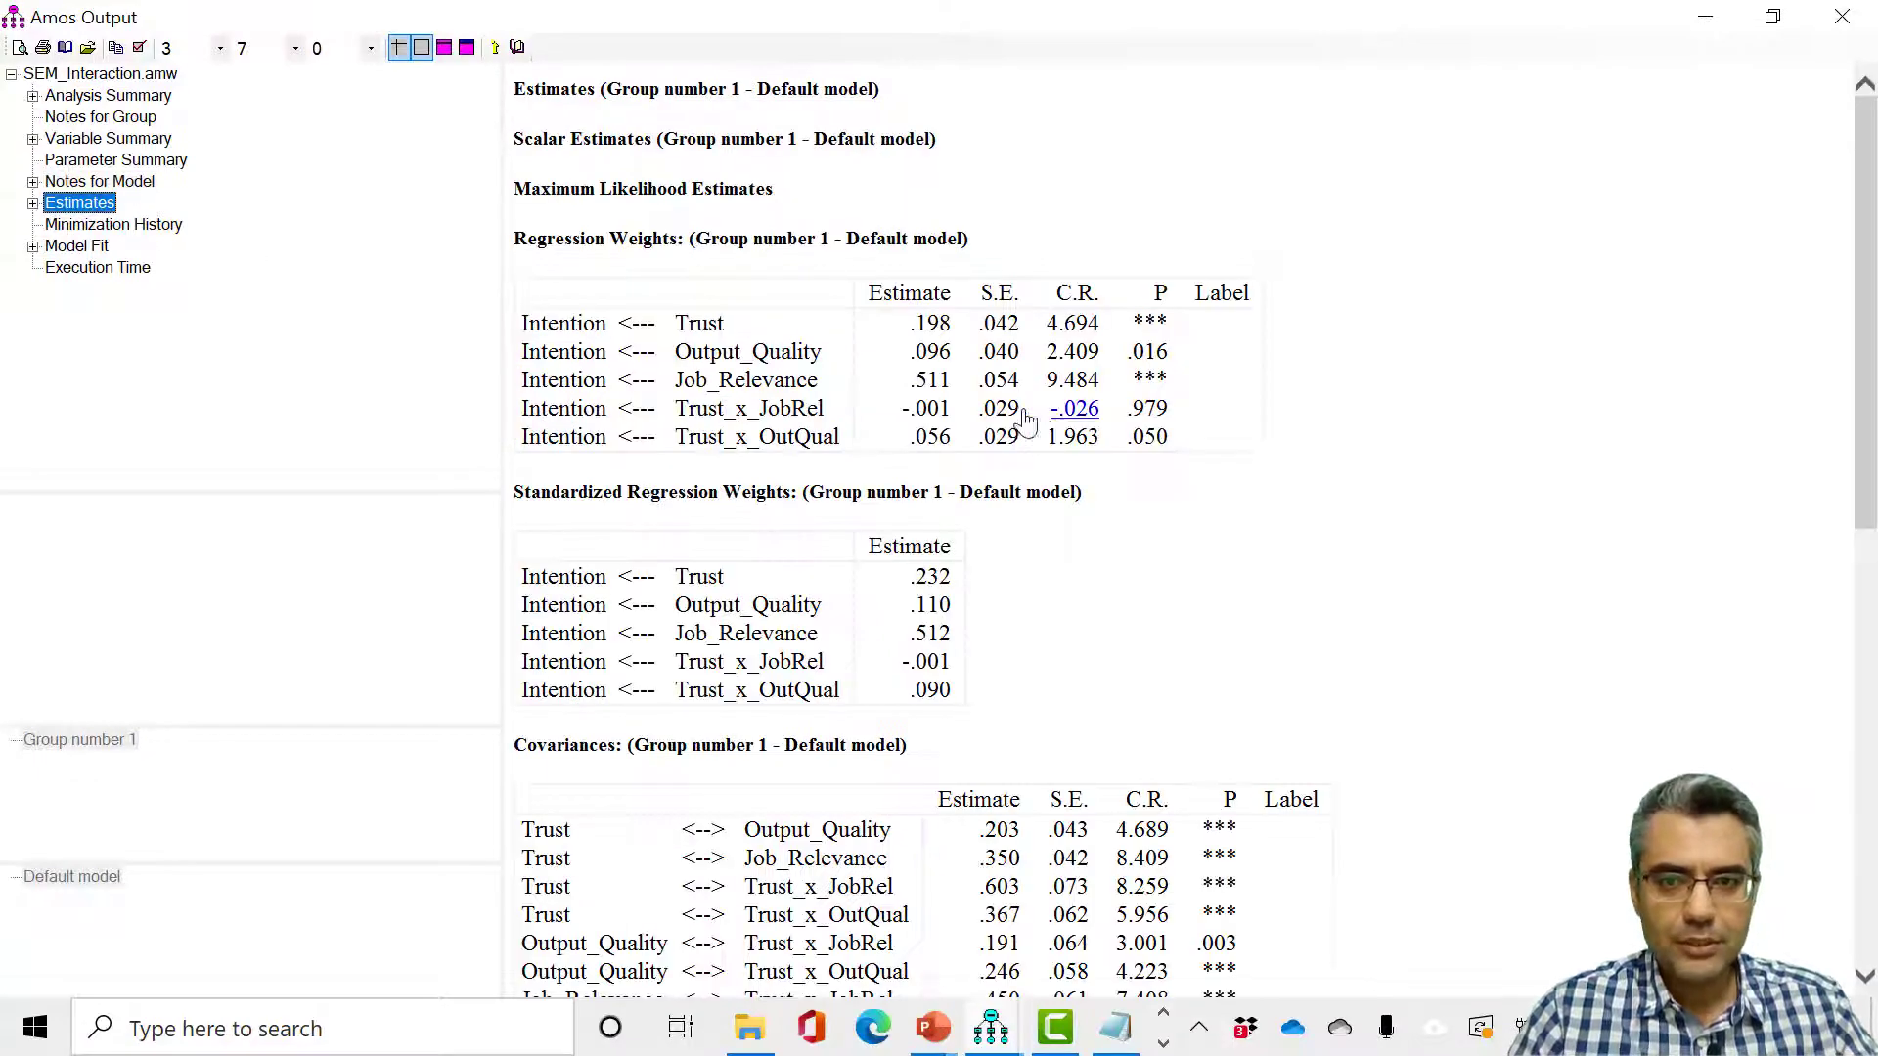
pyautogui.click(1842, 17)
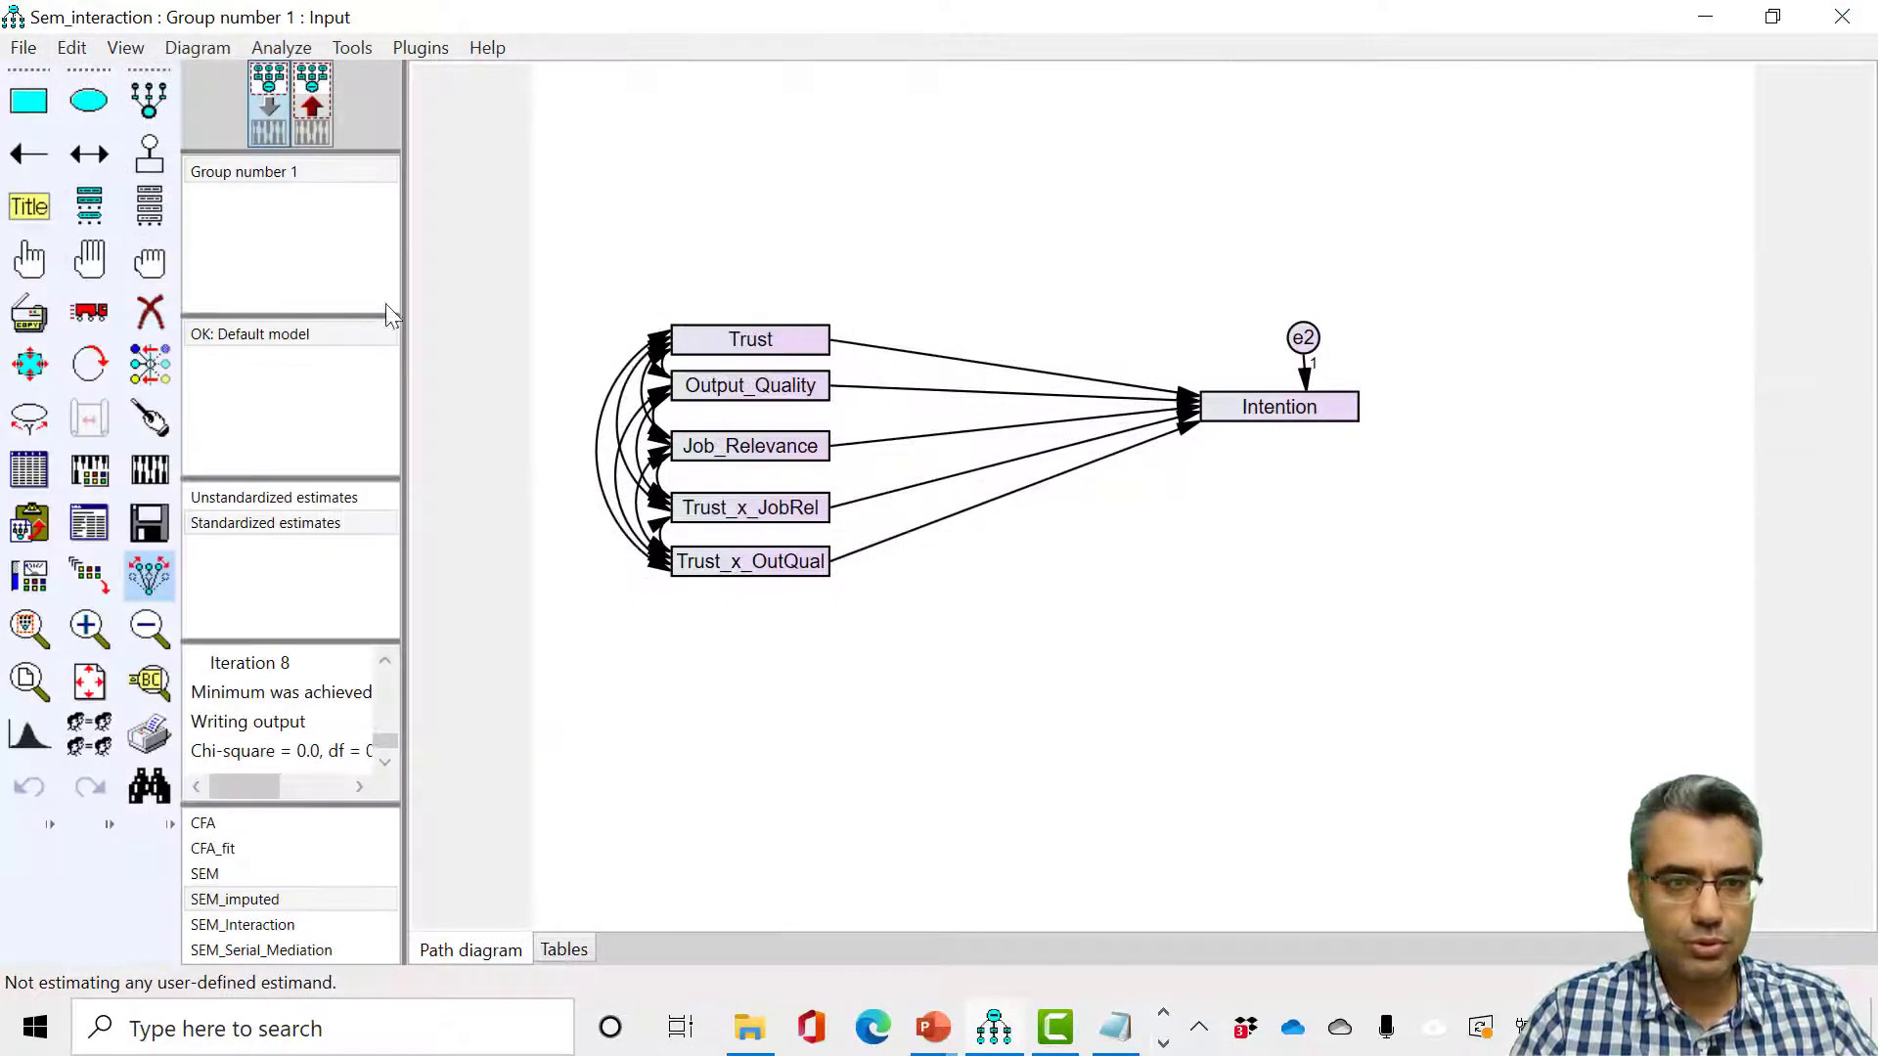
# Erase Trust_x_JobRel from the path diagram and recalculate the estimates.
pyautogui.click(771, 510)
pyautogui.click(150, 471)
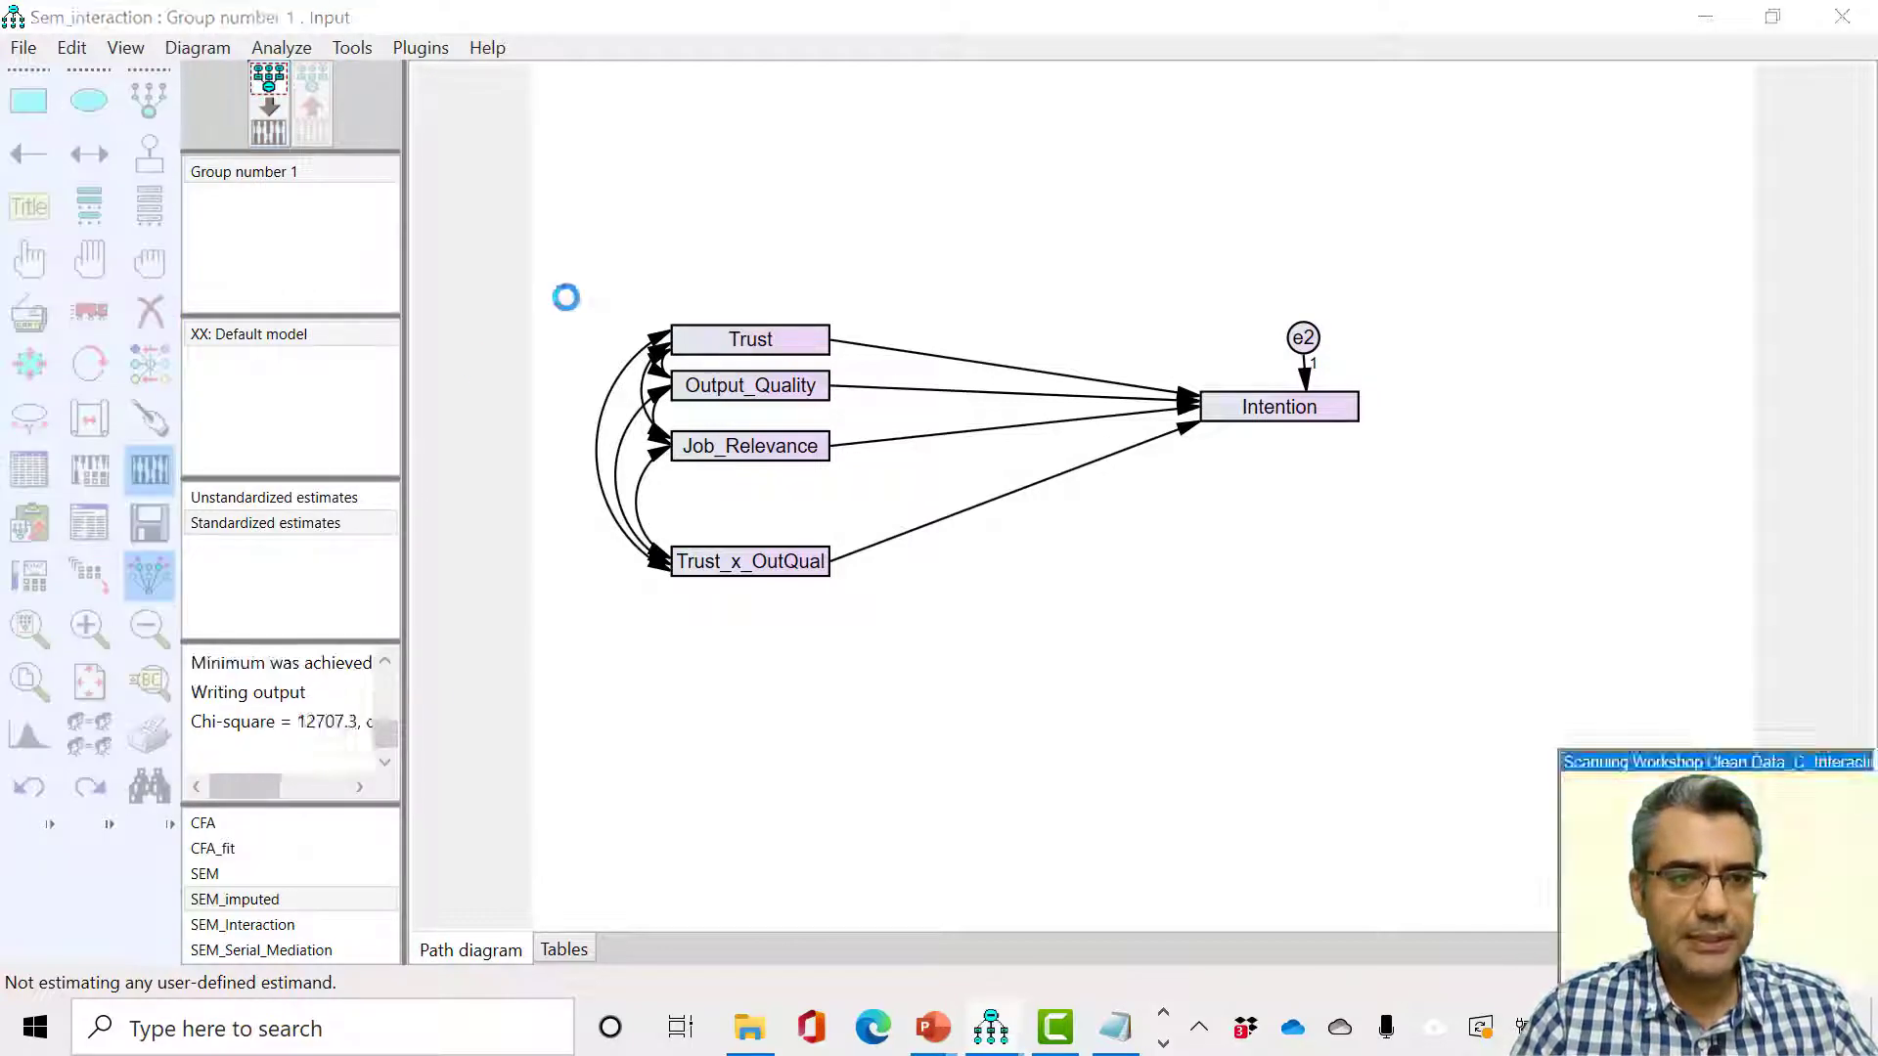
# Examine the regression weights of the re-estimated model in the Estimates output, especially Job_Relevance and Trust_x_OutQual.
pyautogui.click(98, 525)
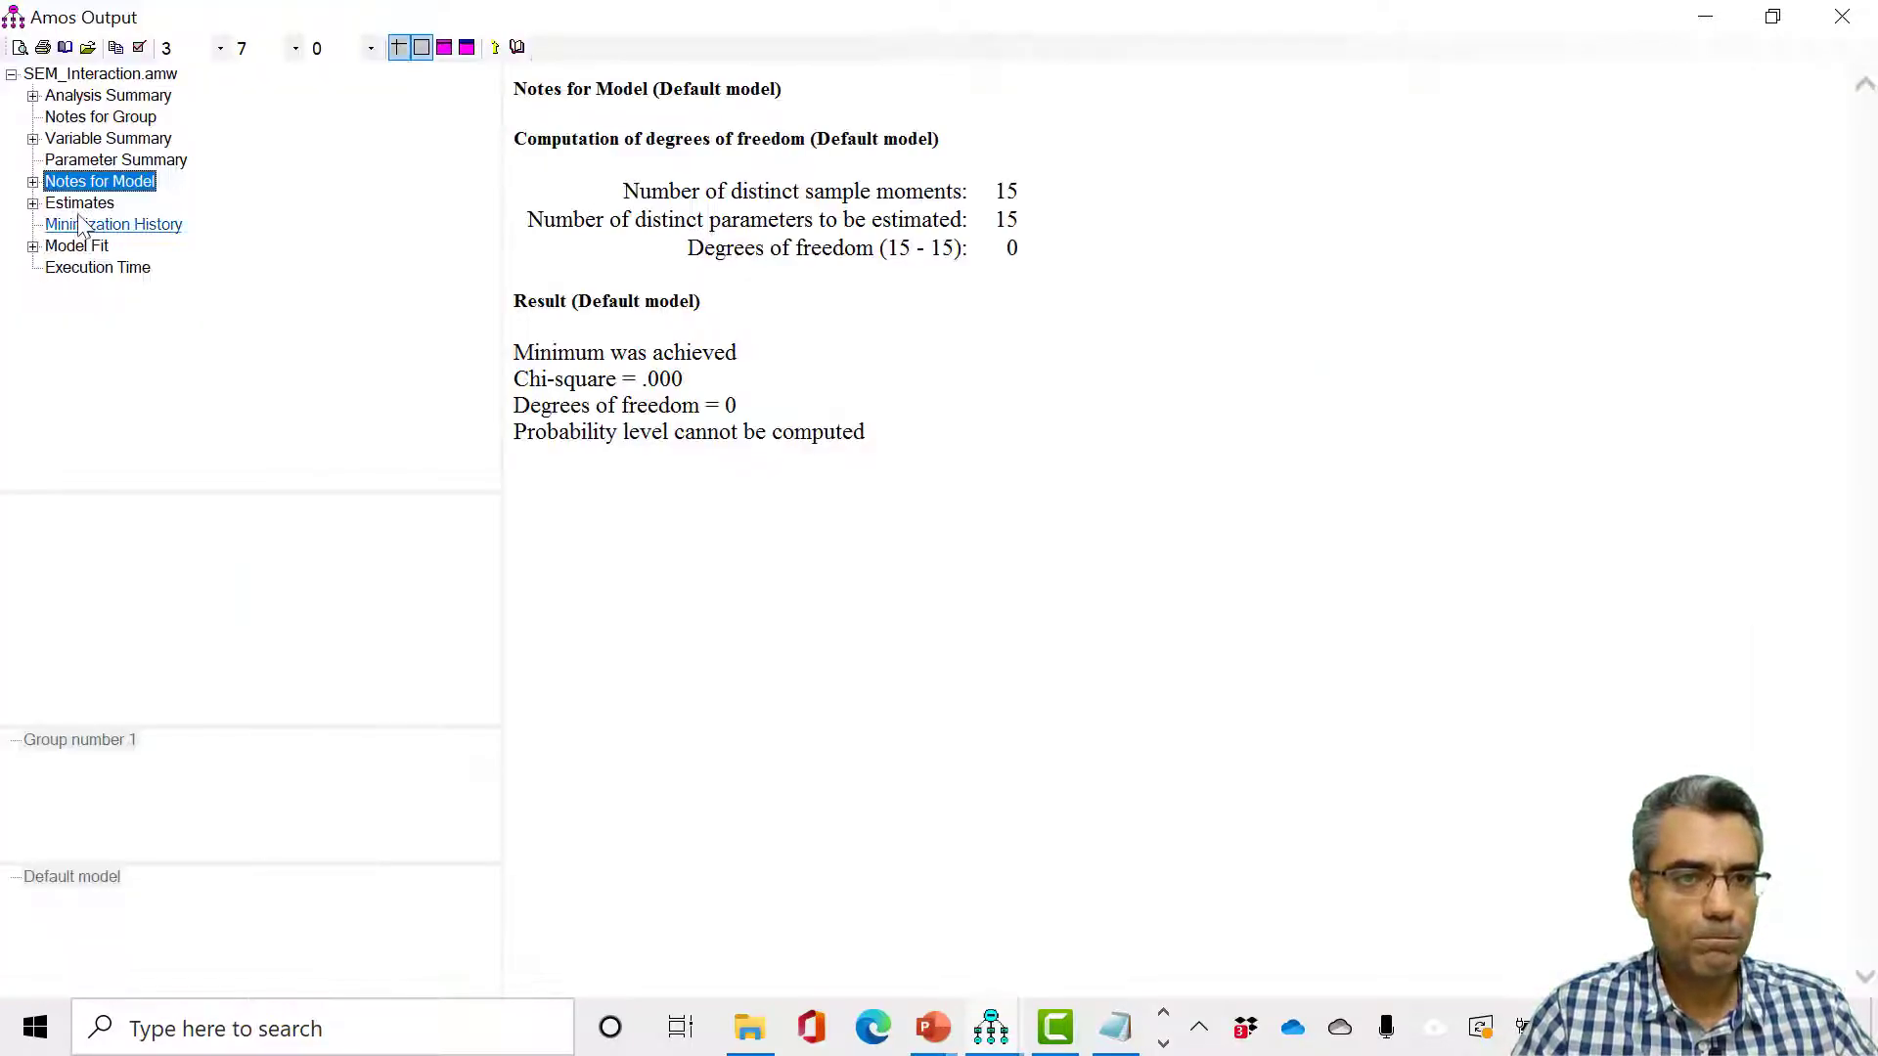
pyautogui.click(80, 205)
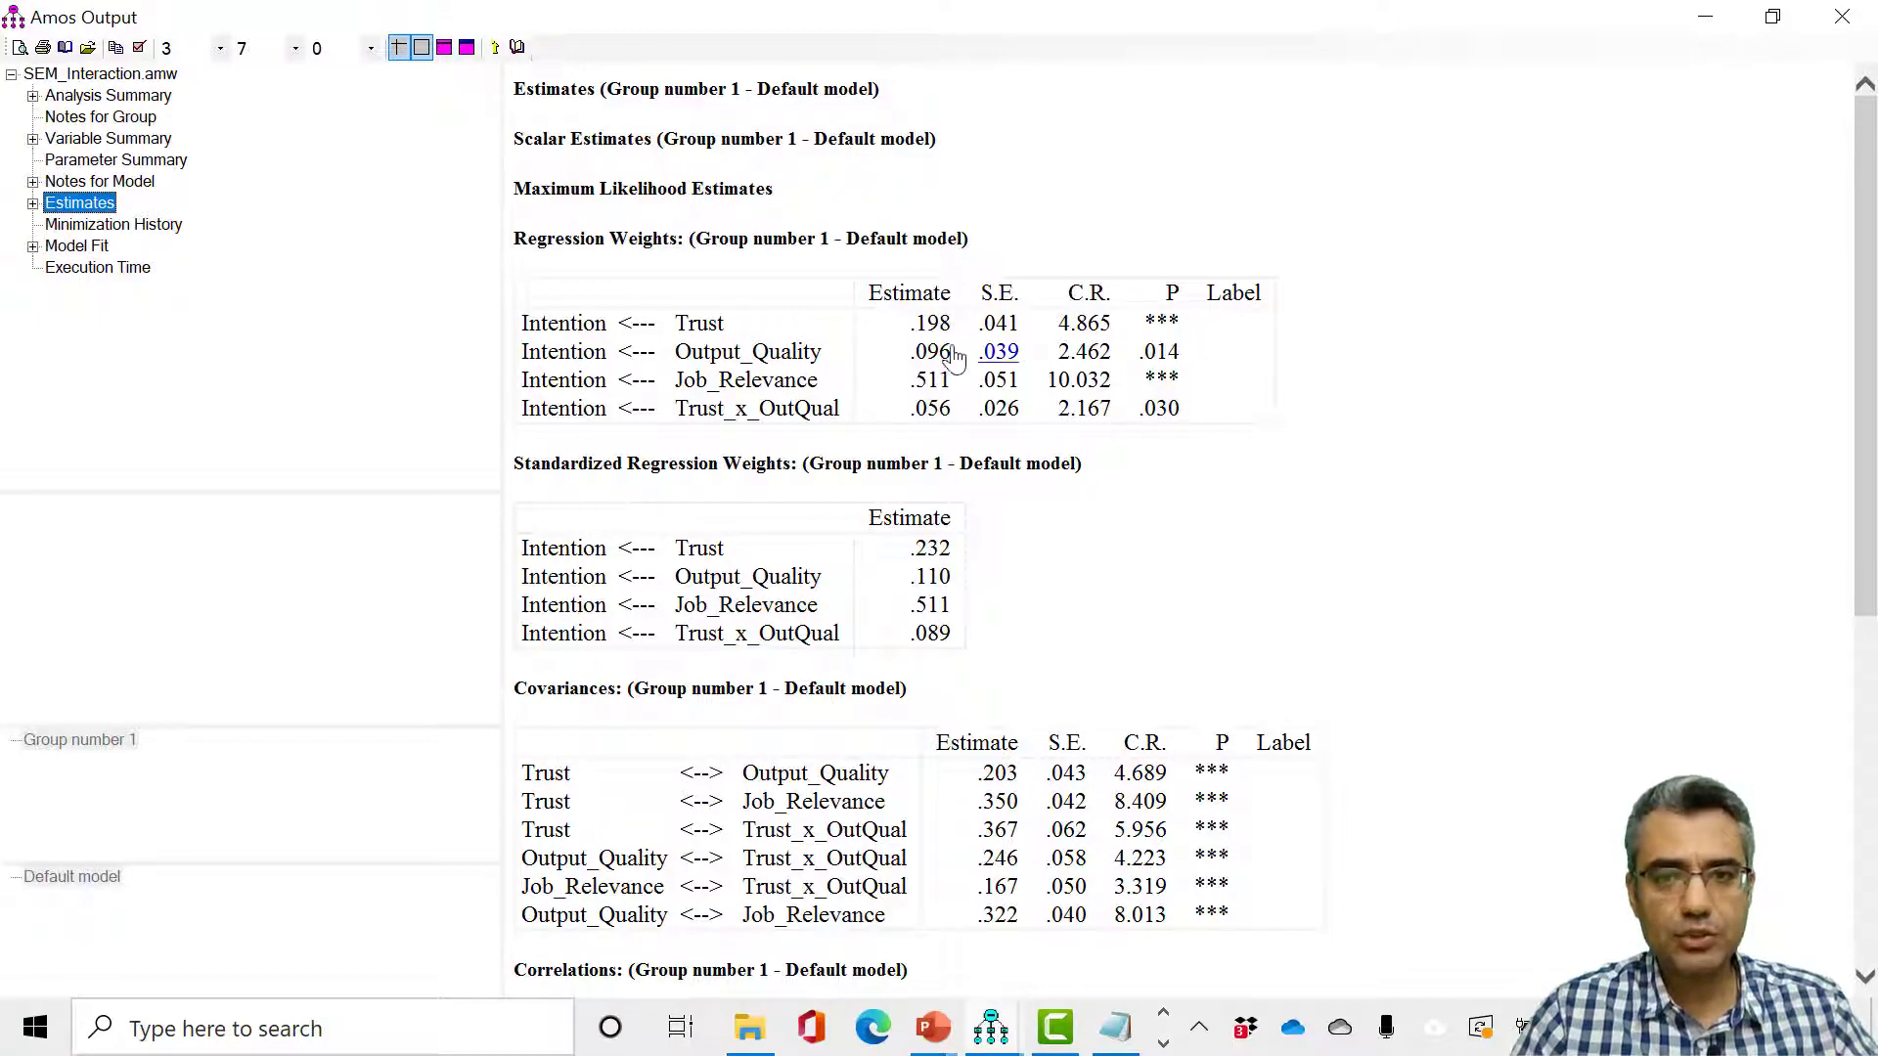
pyautogui.click(729, 380)
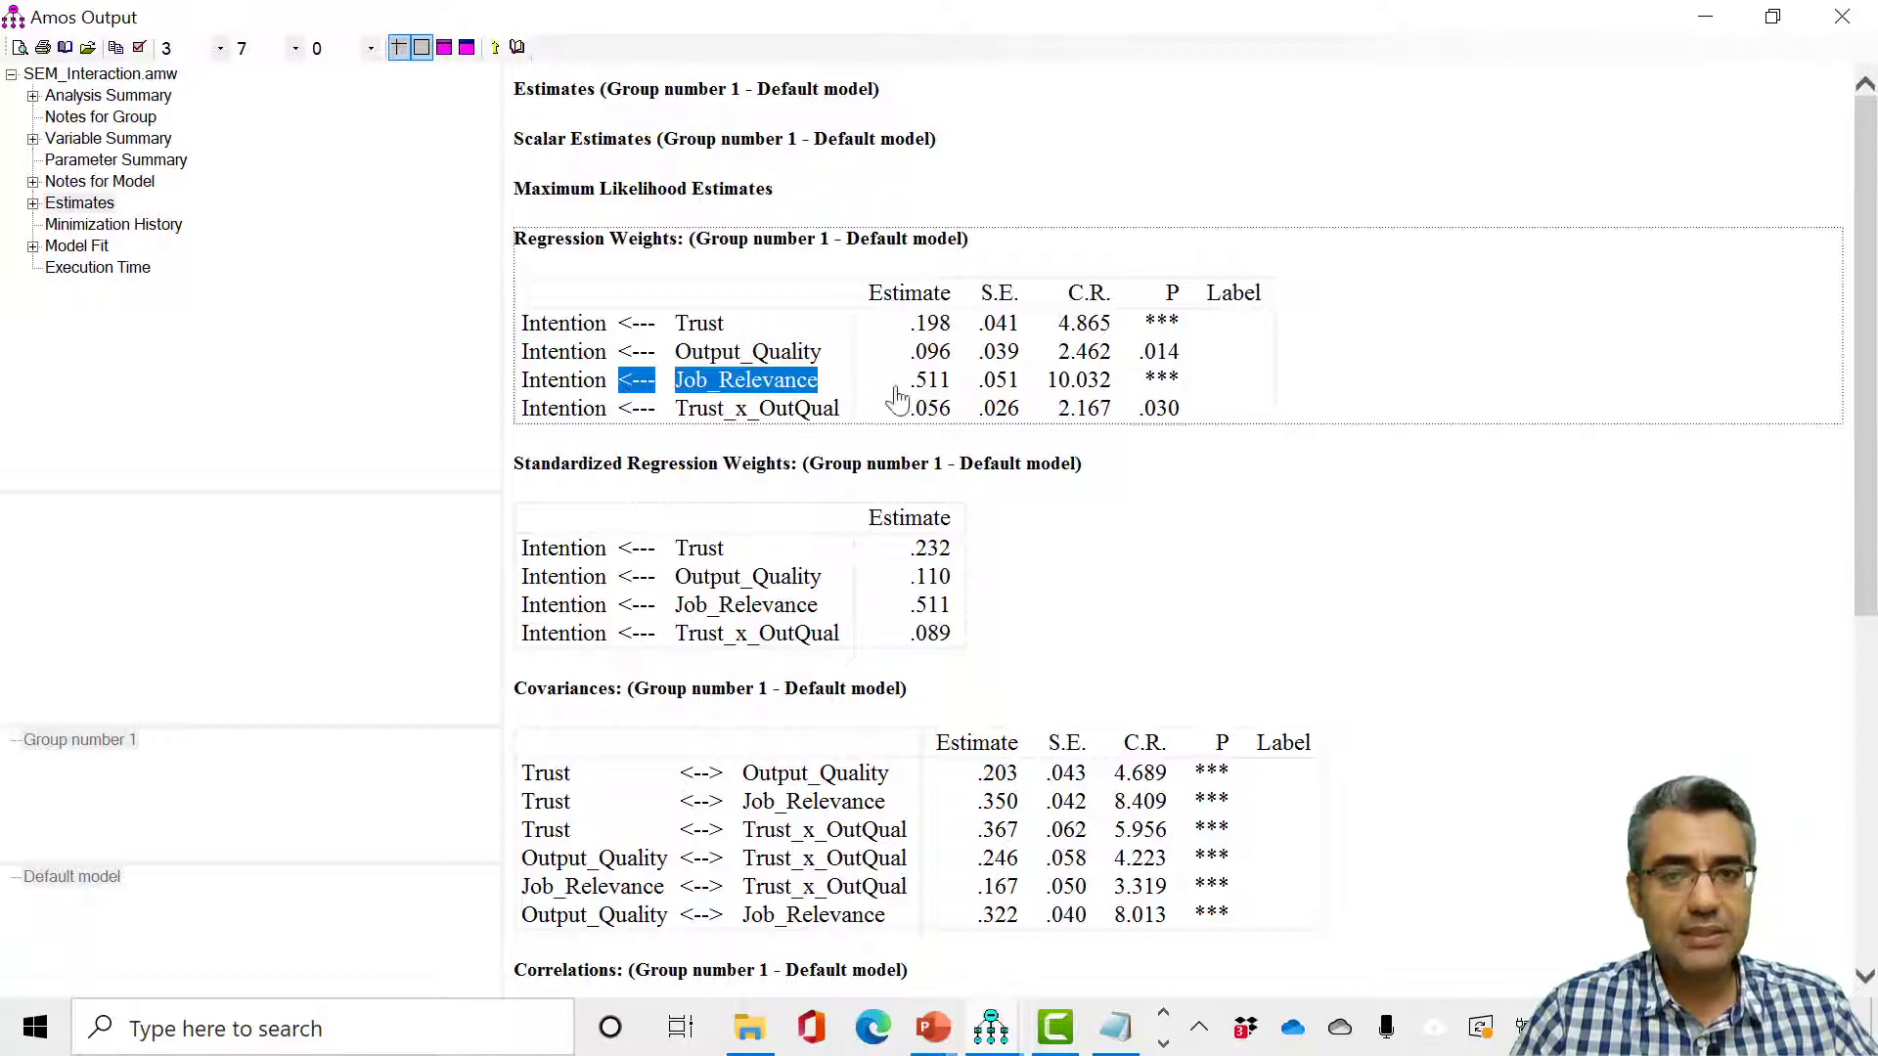
pyautogui.click(742, 409)
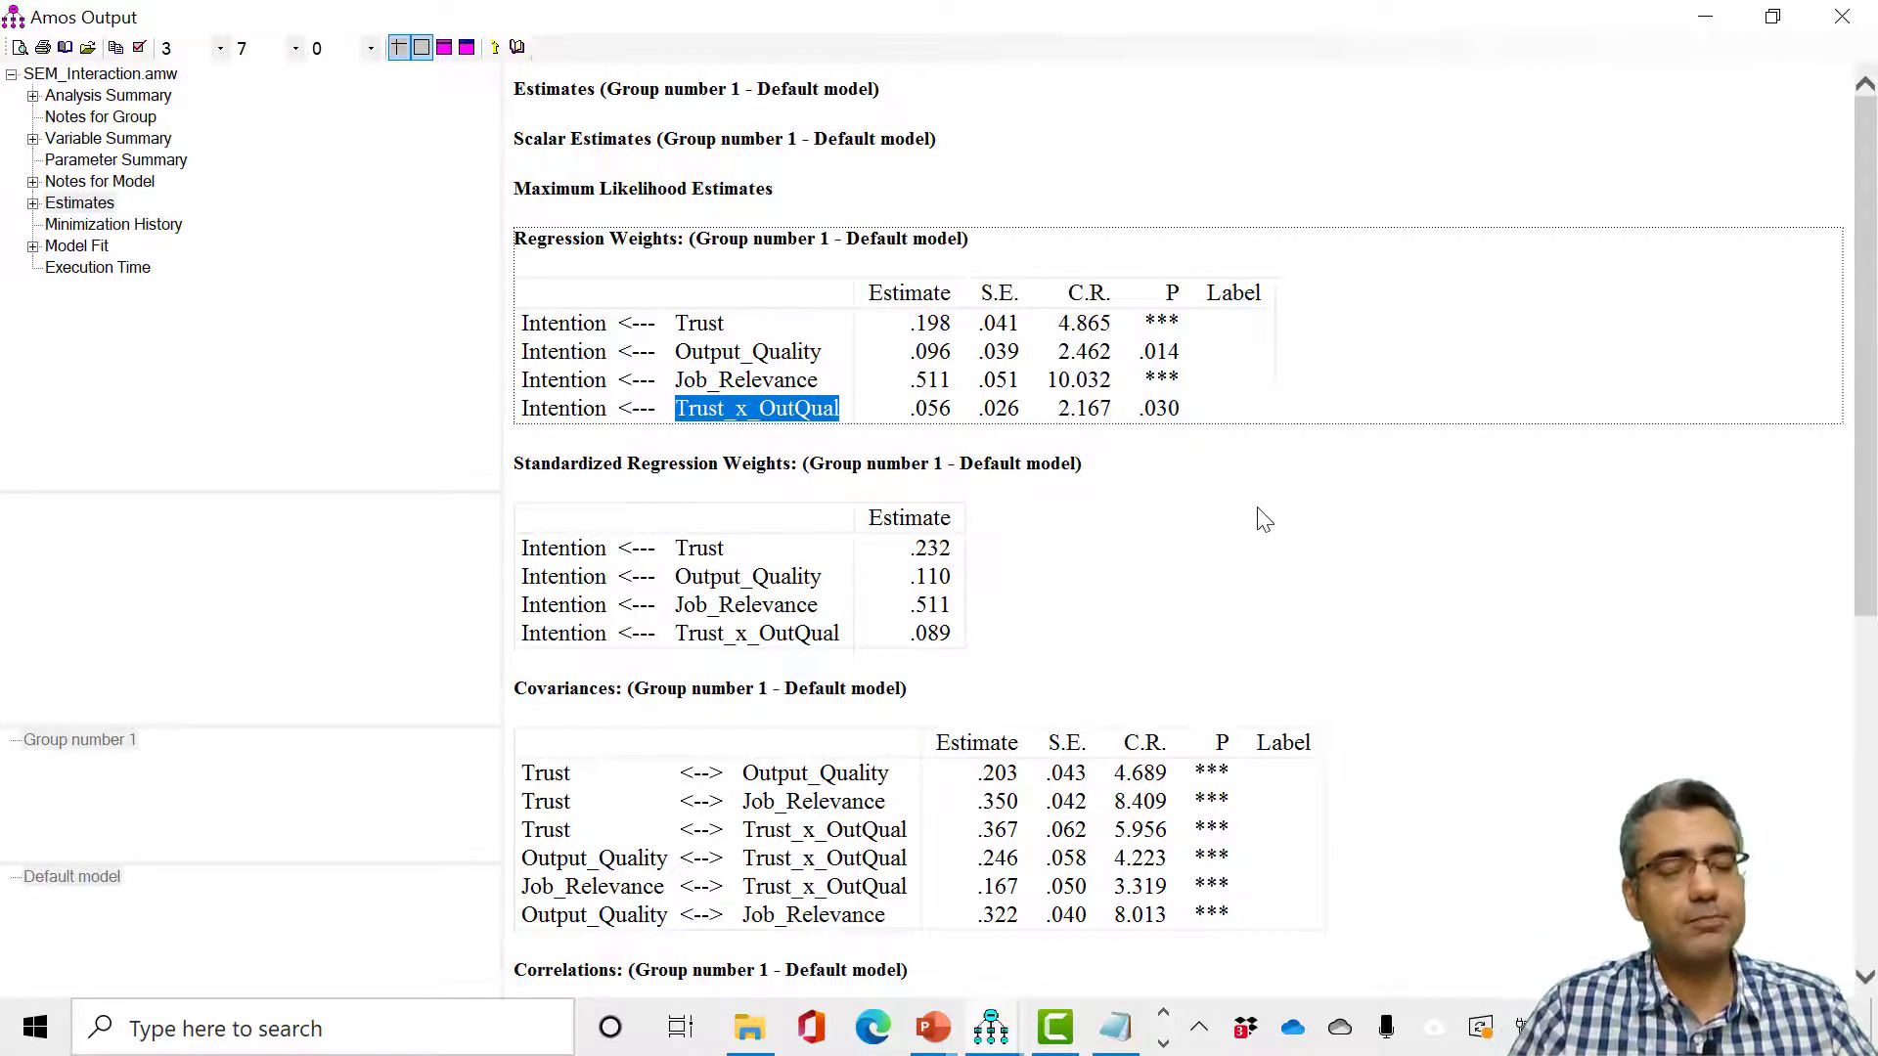
pyautogui.click(1423, 494)
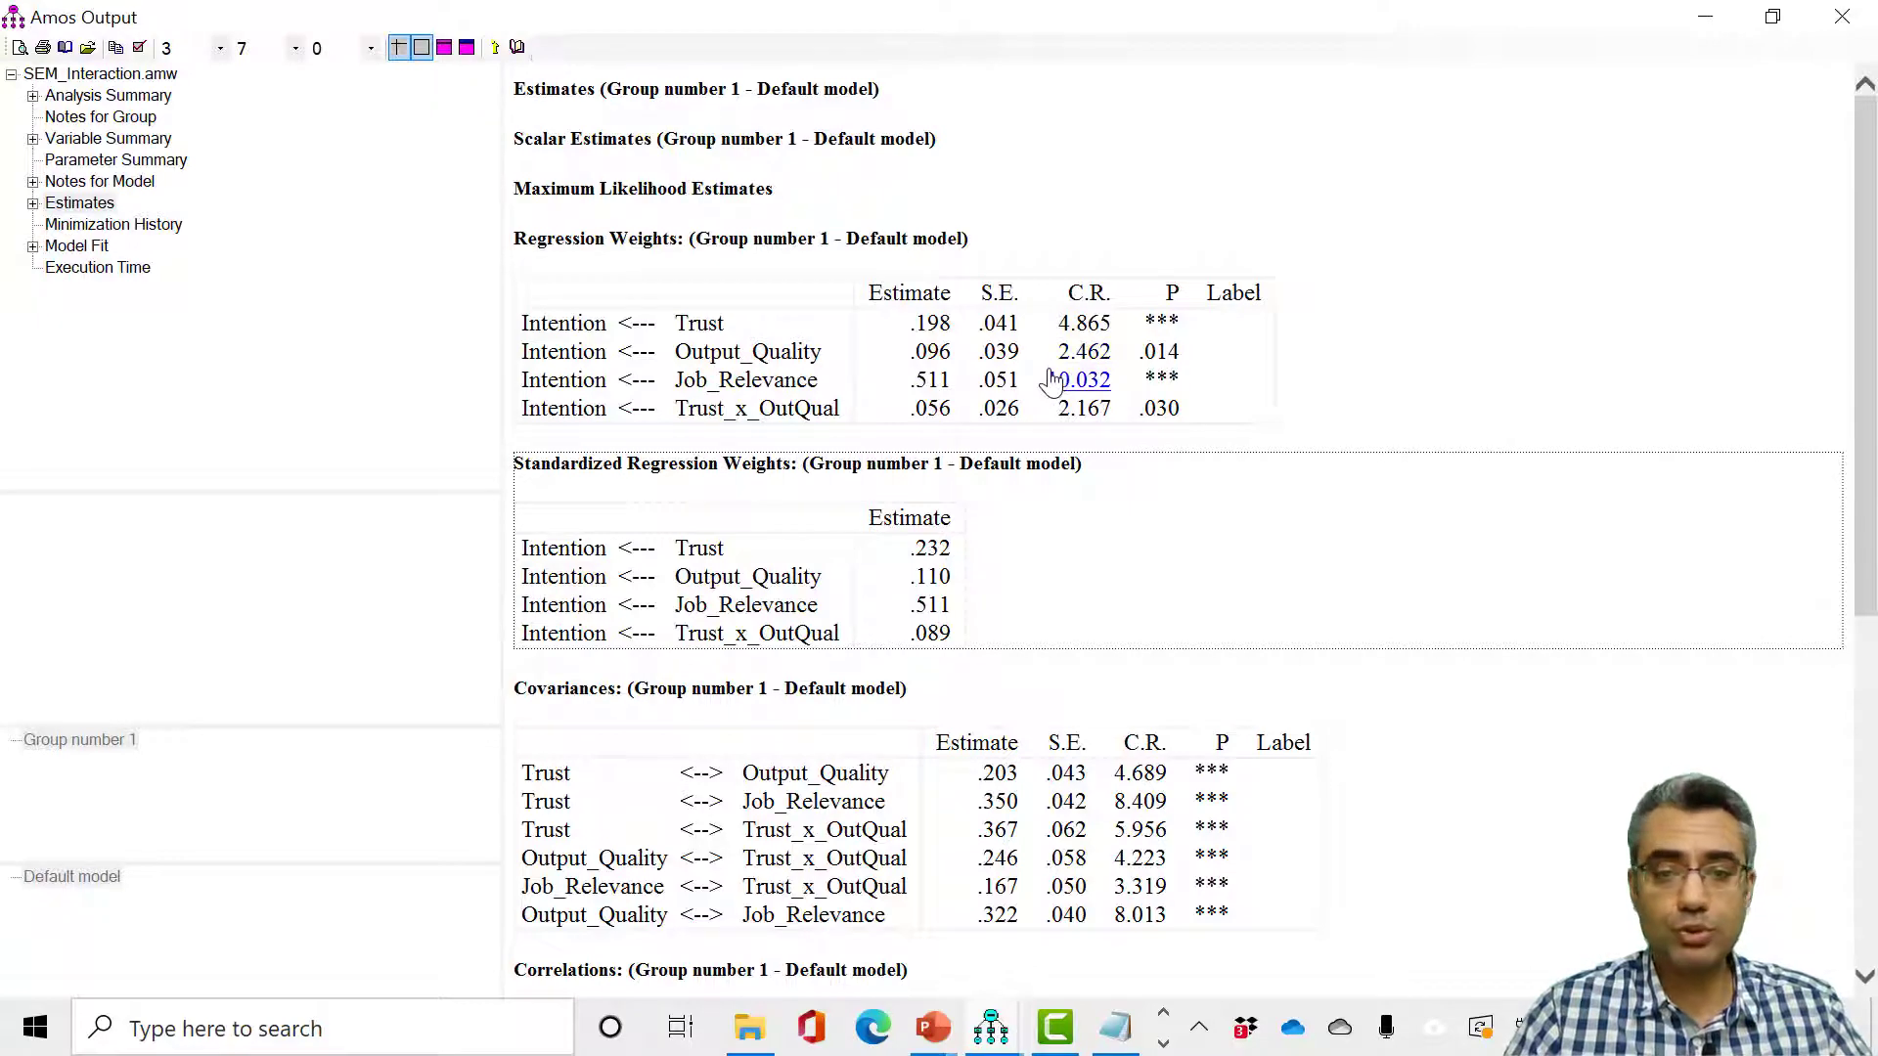
# Open the Interaction Diagram workbook from the CIRI Workshop folder in Excel and enlarge the sheet for reading.
pyautogui.moveTo(750, 1040)
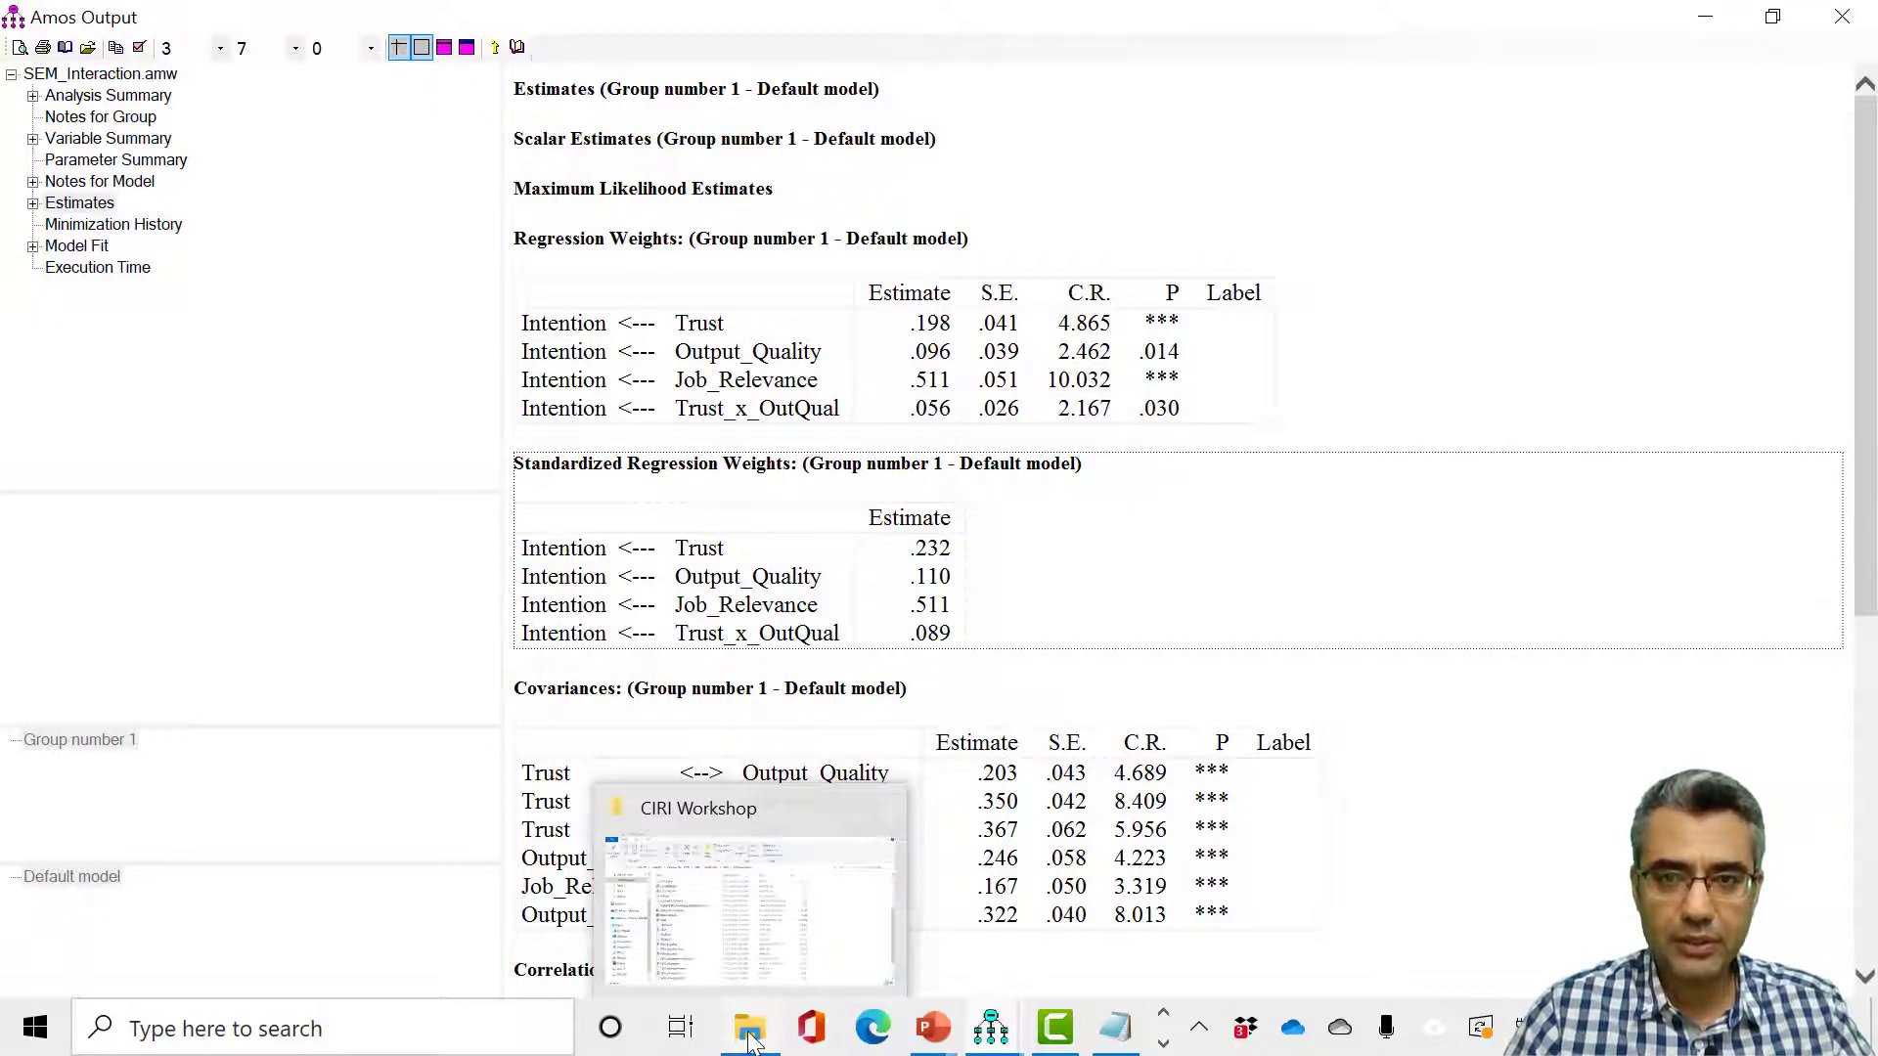
pyautogui.click(750, 1041)
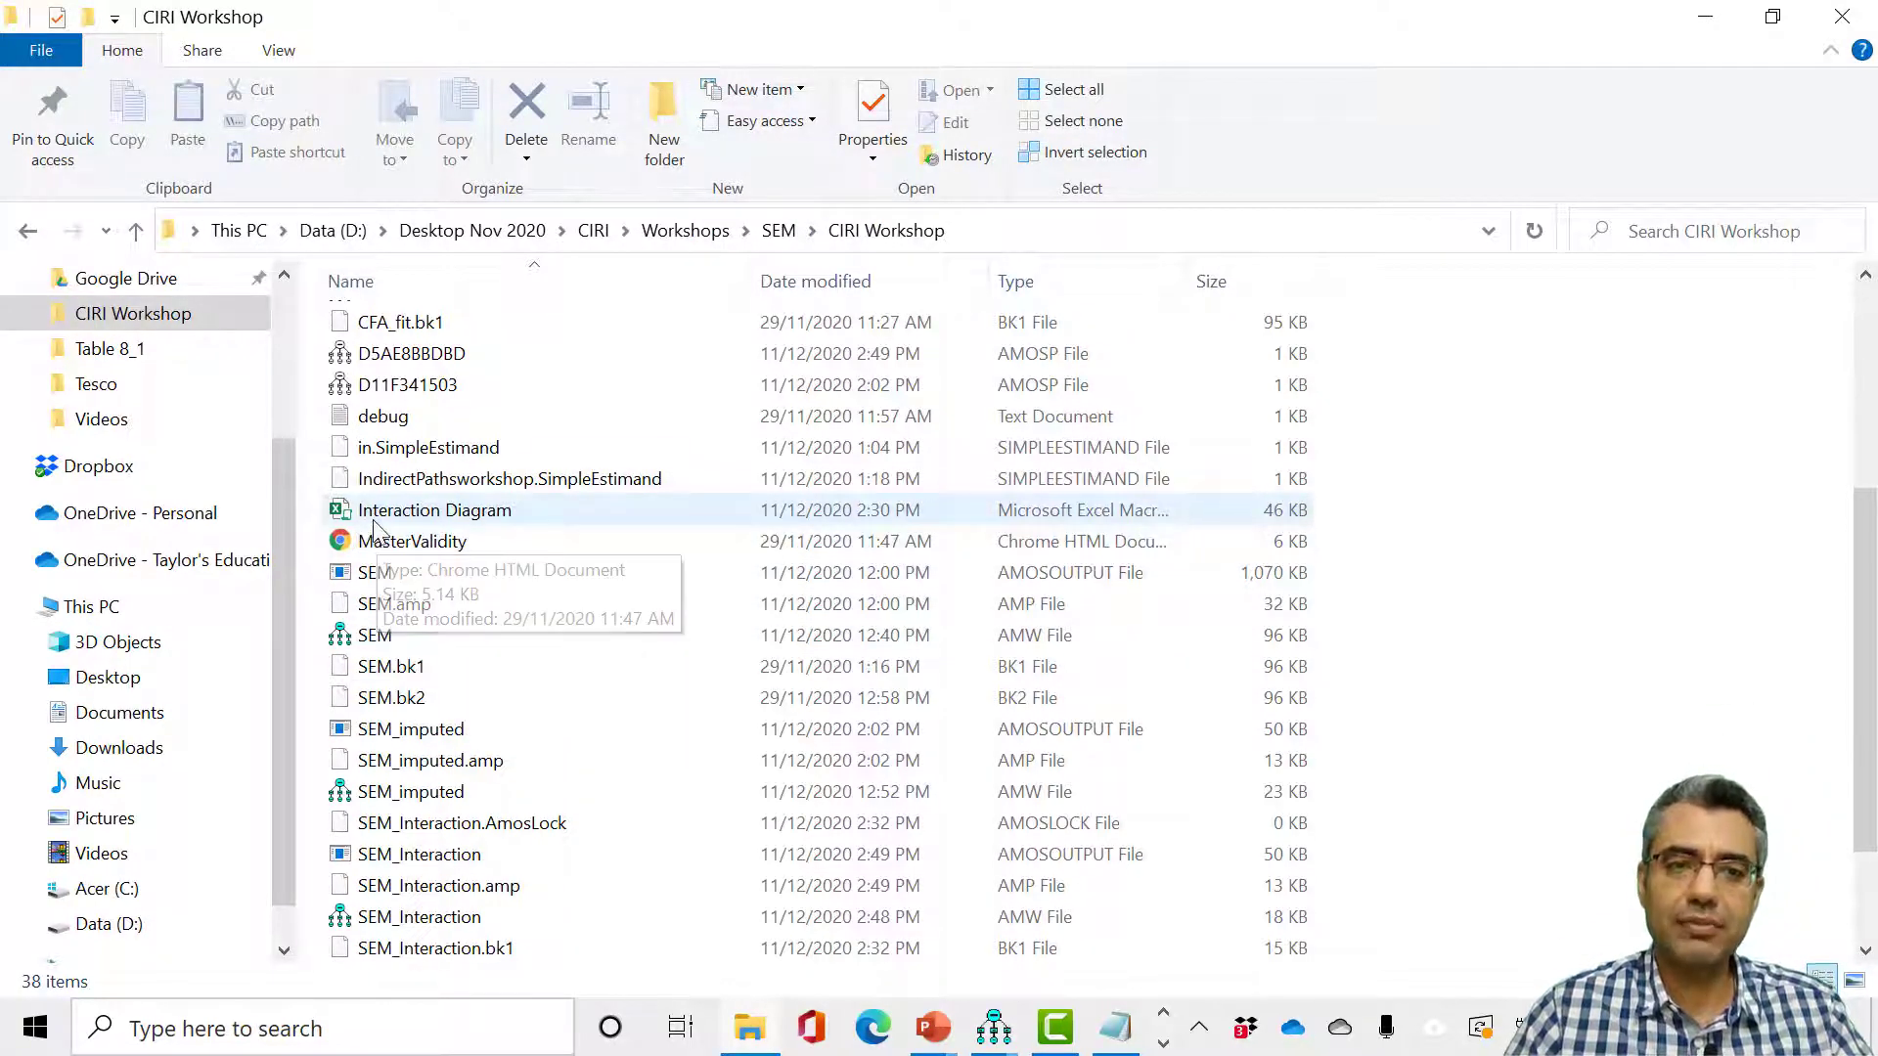
pyautogui.click(421, 517)
pyautogui.doubleClick(421, 517)
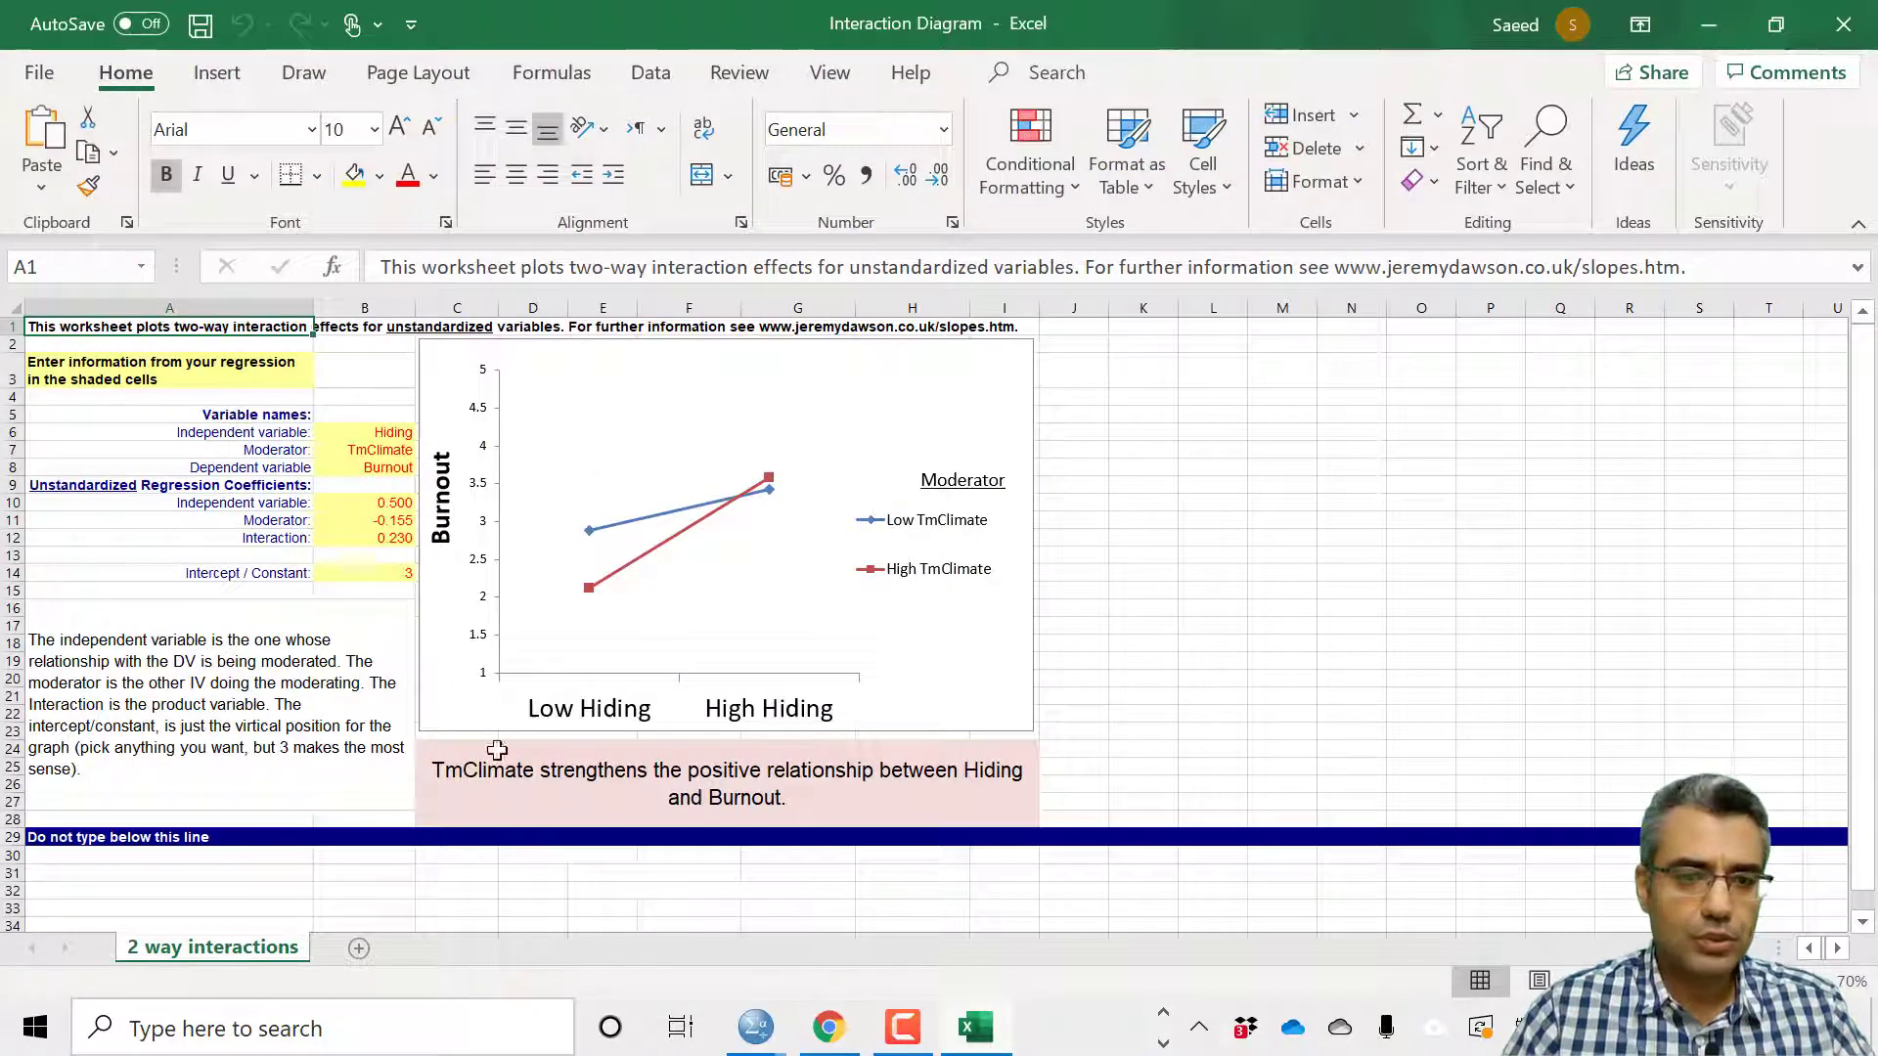
pyautogui.keyDown('ctrl'); pyautogui.scroll(1, 240, 705); pyautogui.keyUp('ctrl')
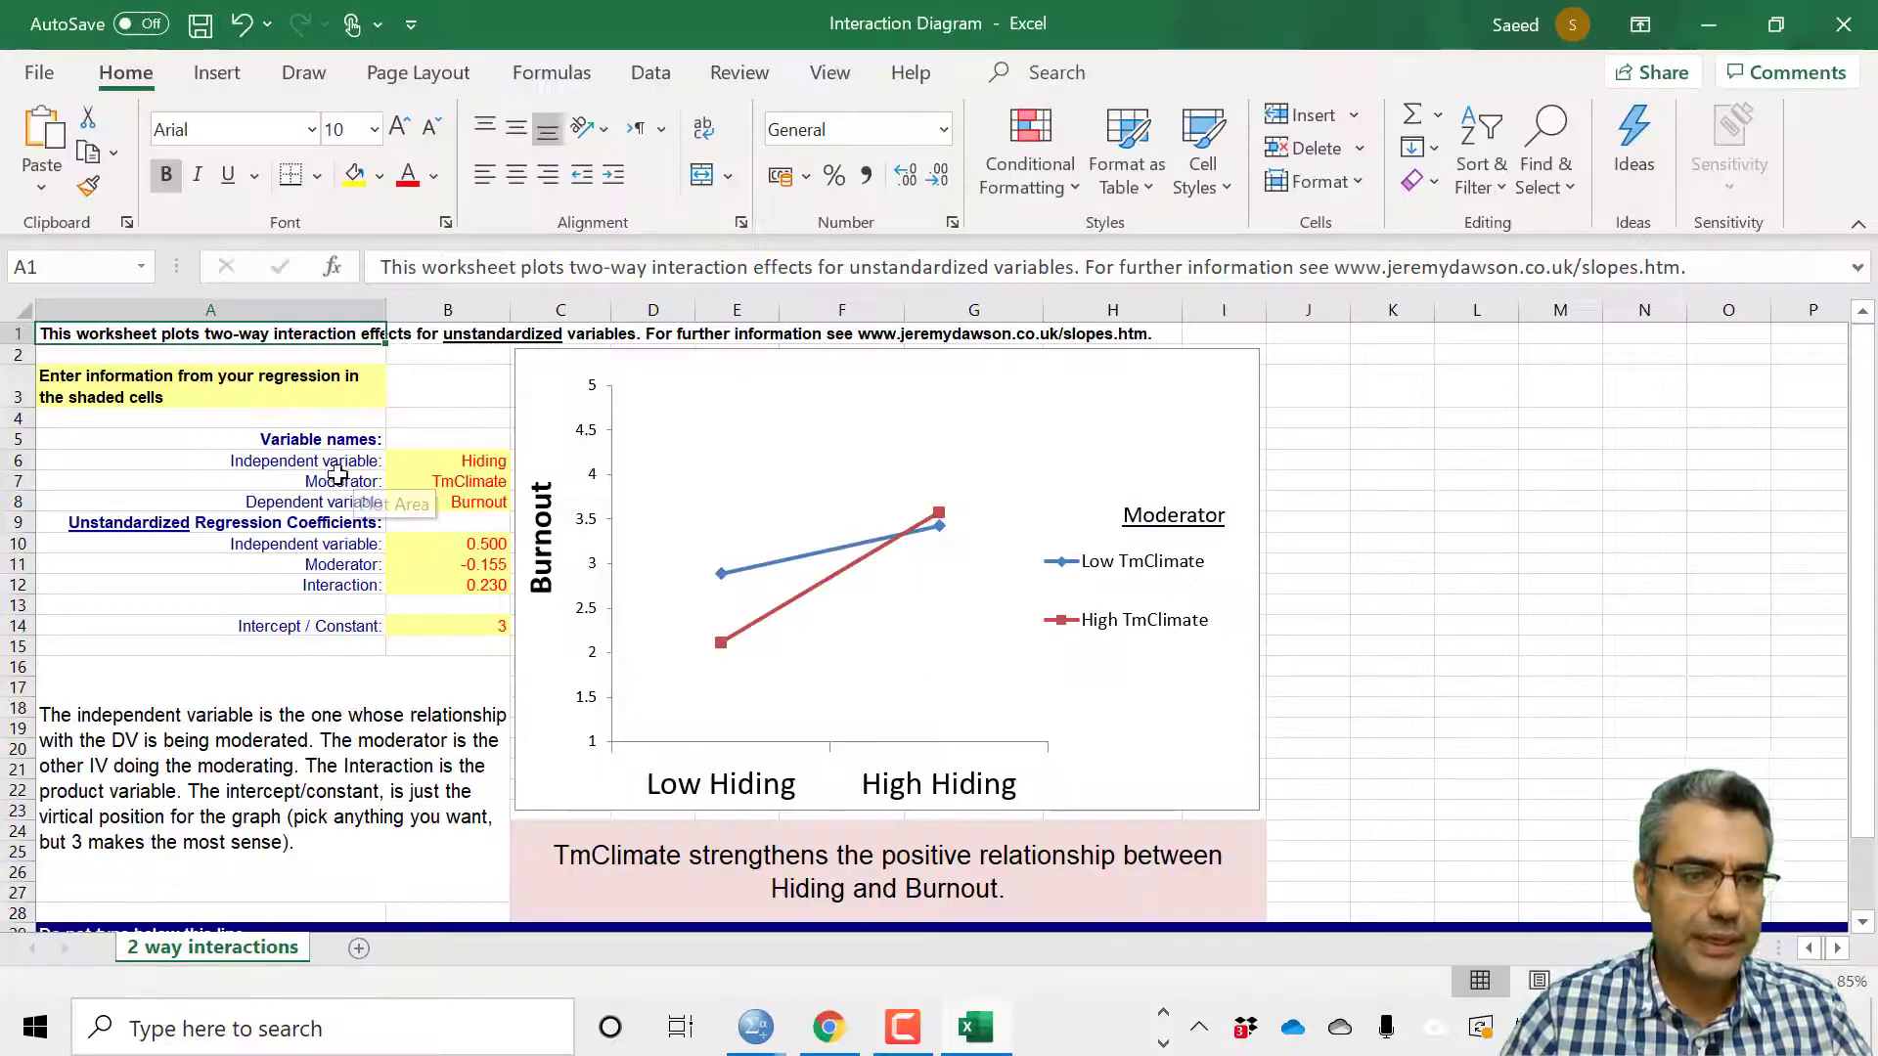
# Name the plot variables after the Amos model: Output Qual as independent variable, Trust as moderator and Intention as dependent variable.
pyautogui.click(440, 465)
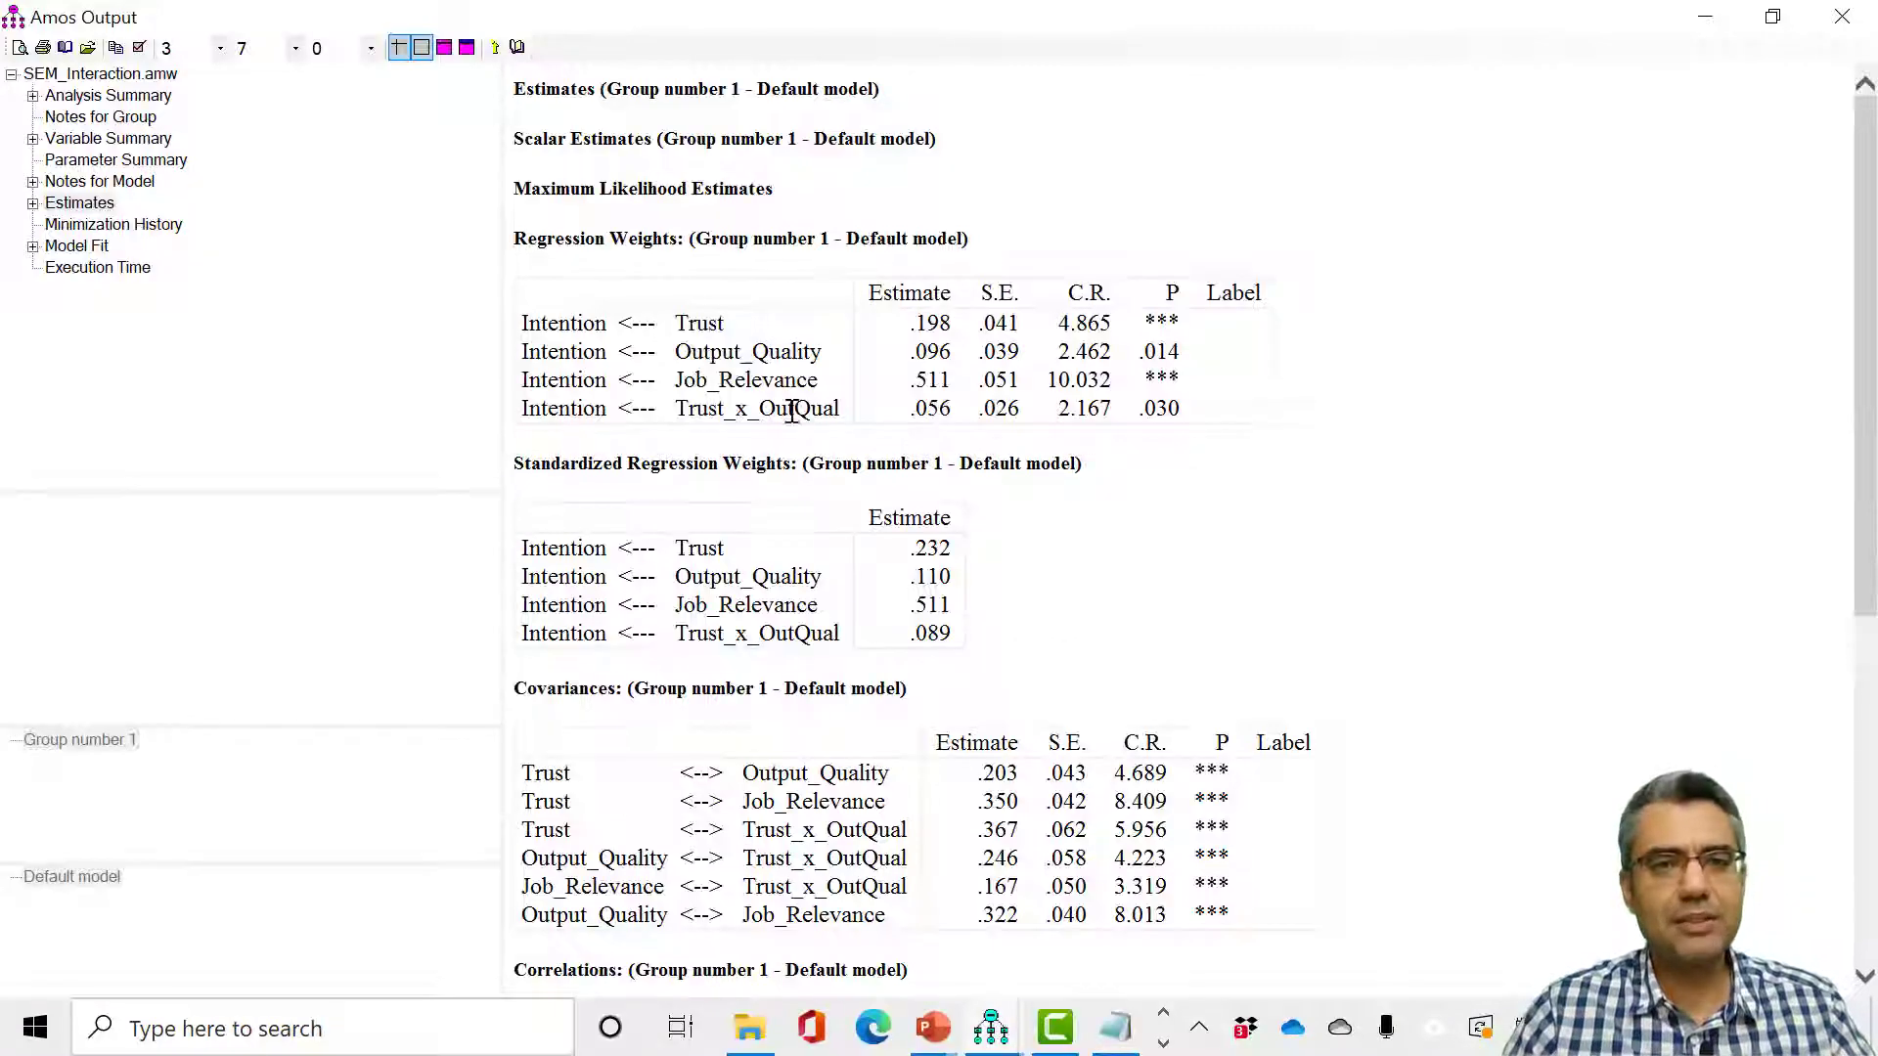
pyautogui.doubleClick(723, 358)
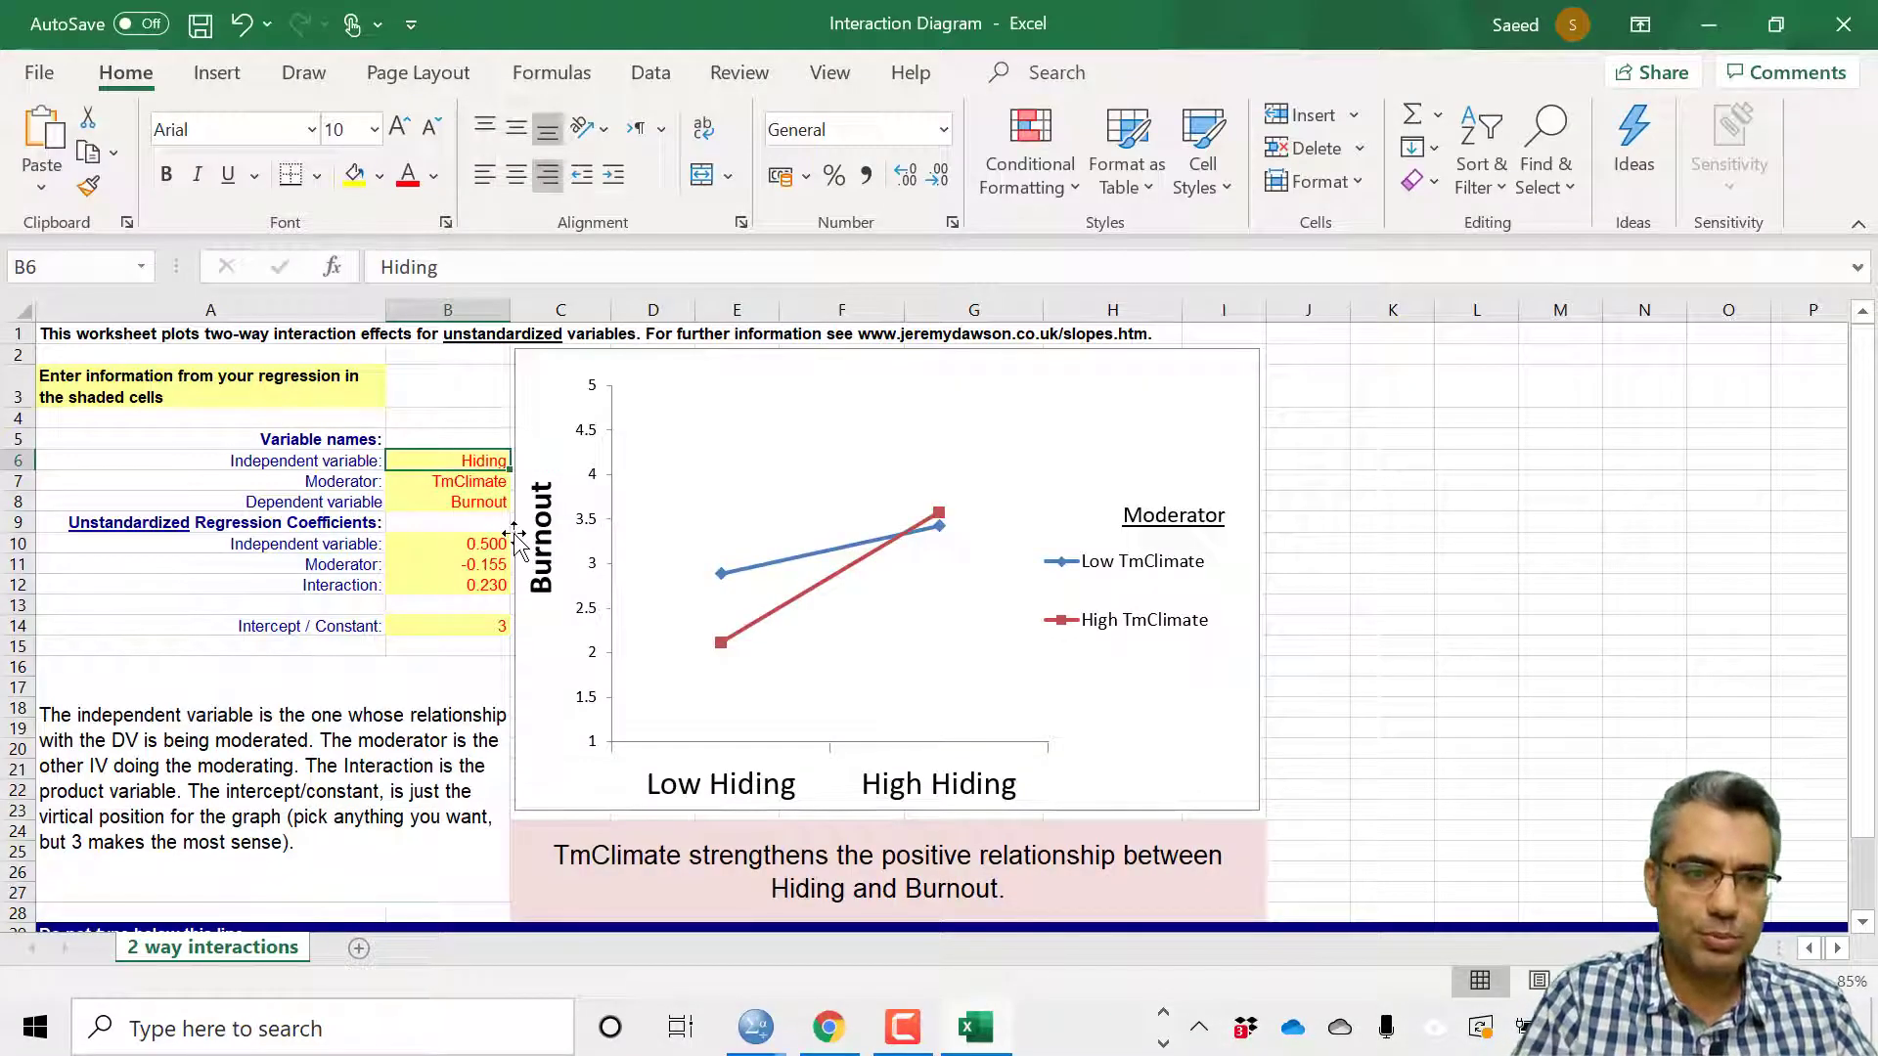
pyautogui.write('Output Qual')
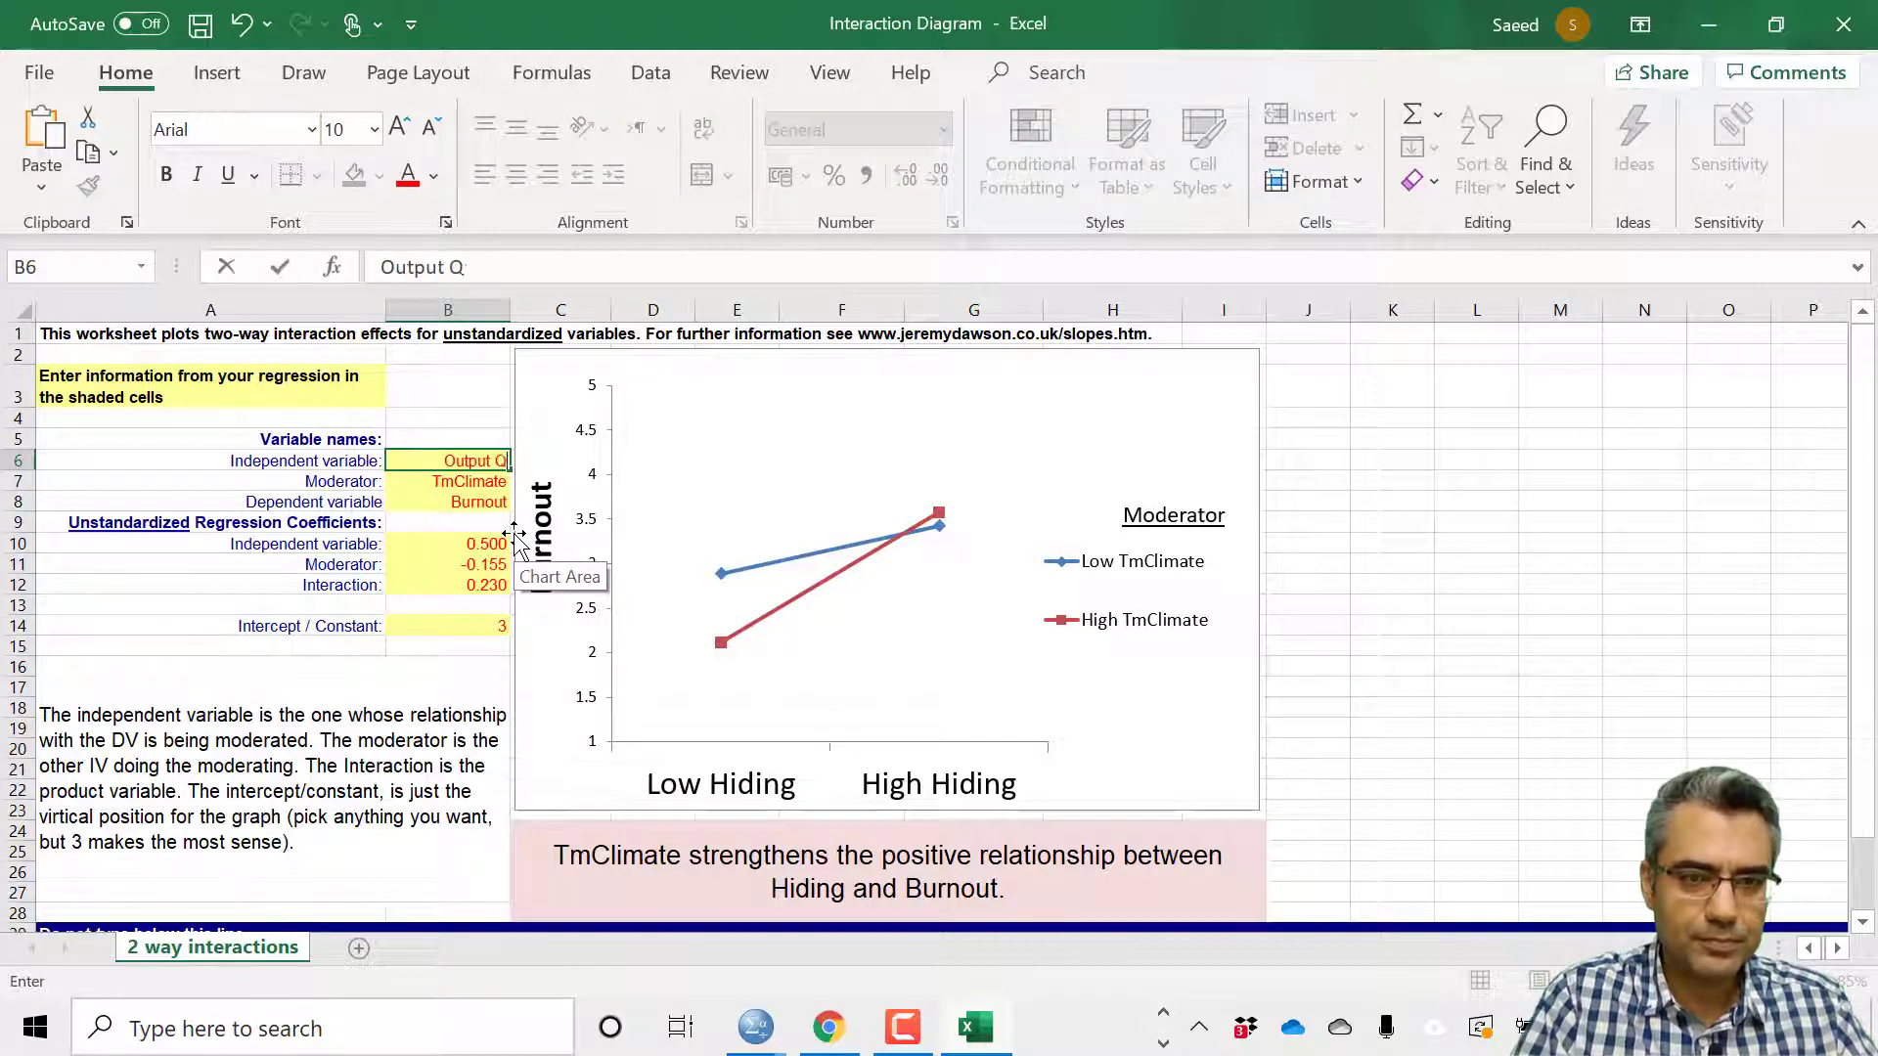
pyautogui.click(453, 485)
pyautogui.write('Trus')
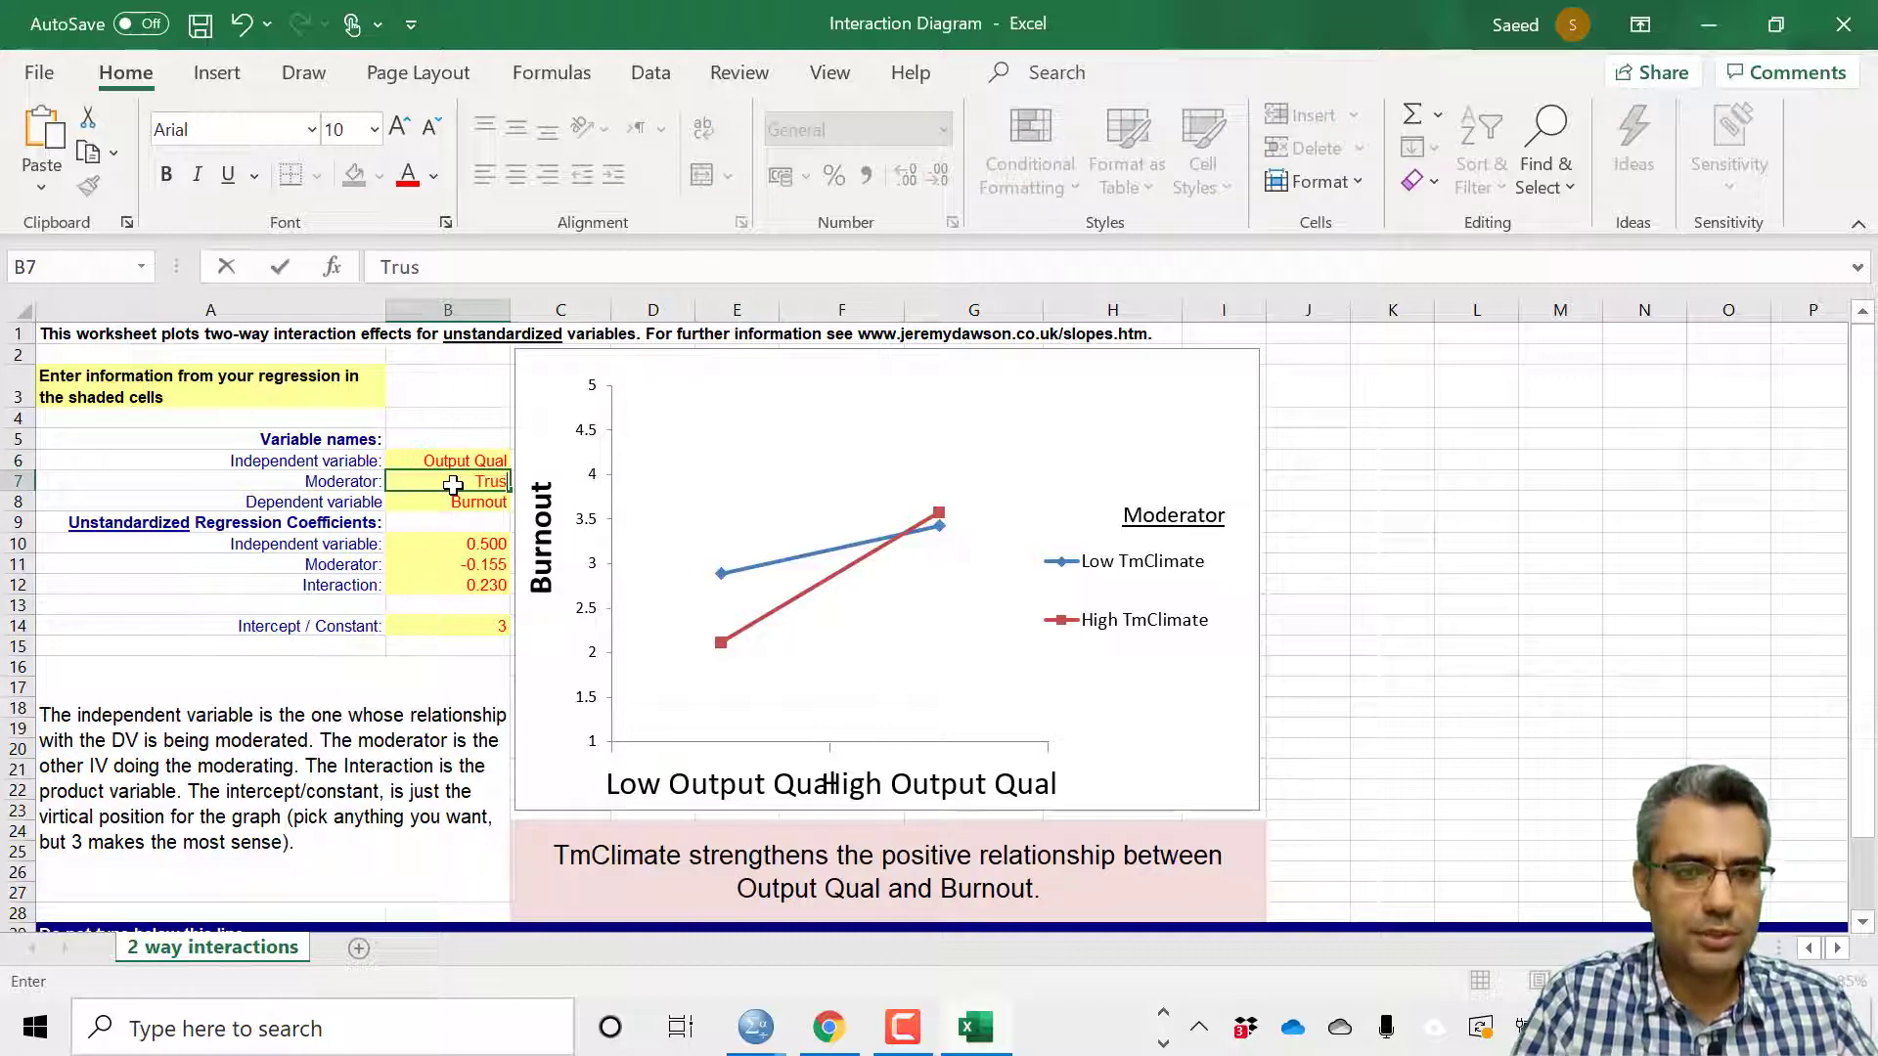
pyautogui.write('t')
pyautogui.press('Return')
pyautogui.write('Ind')
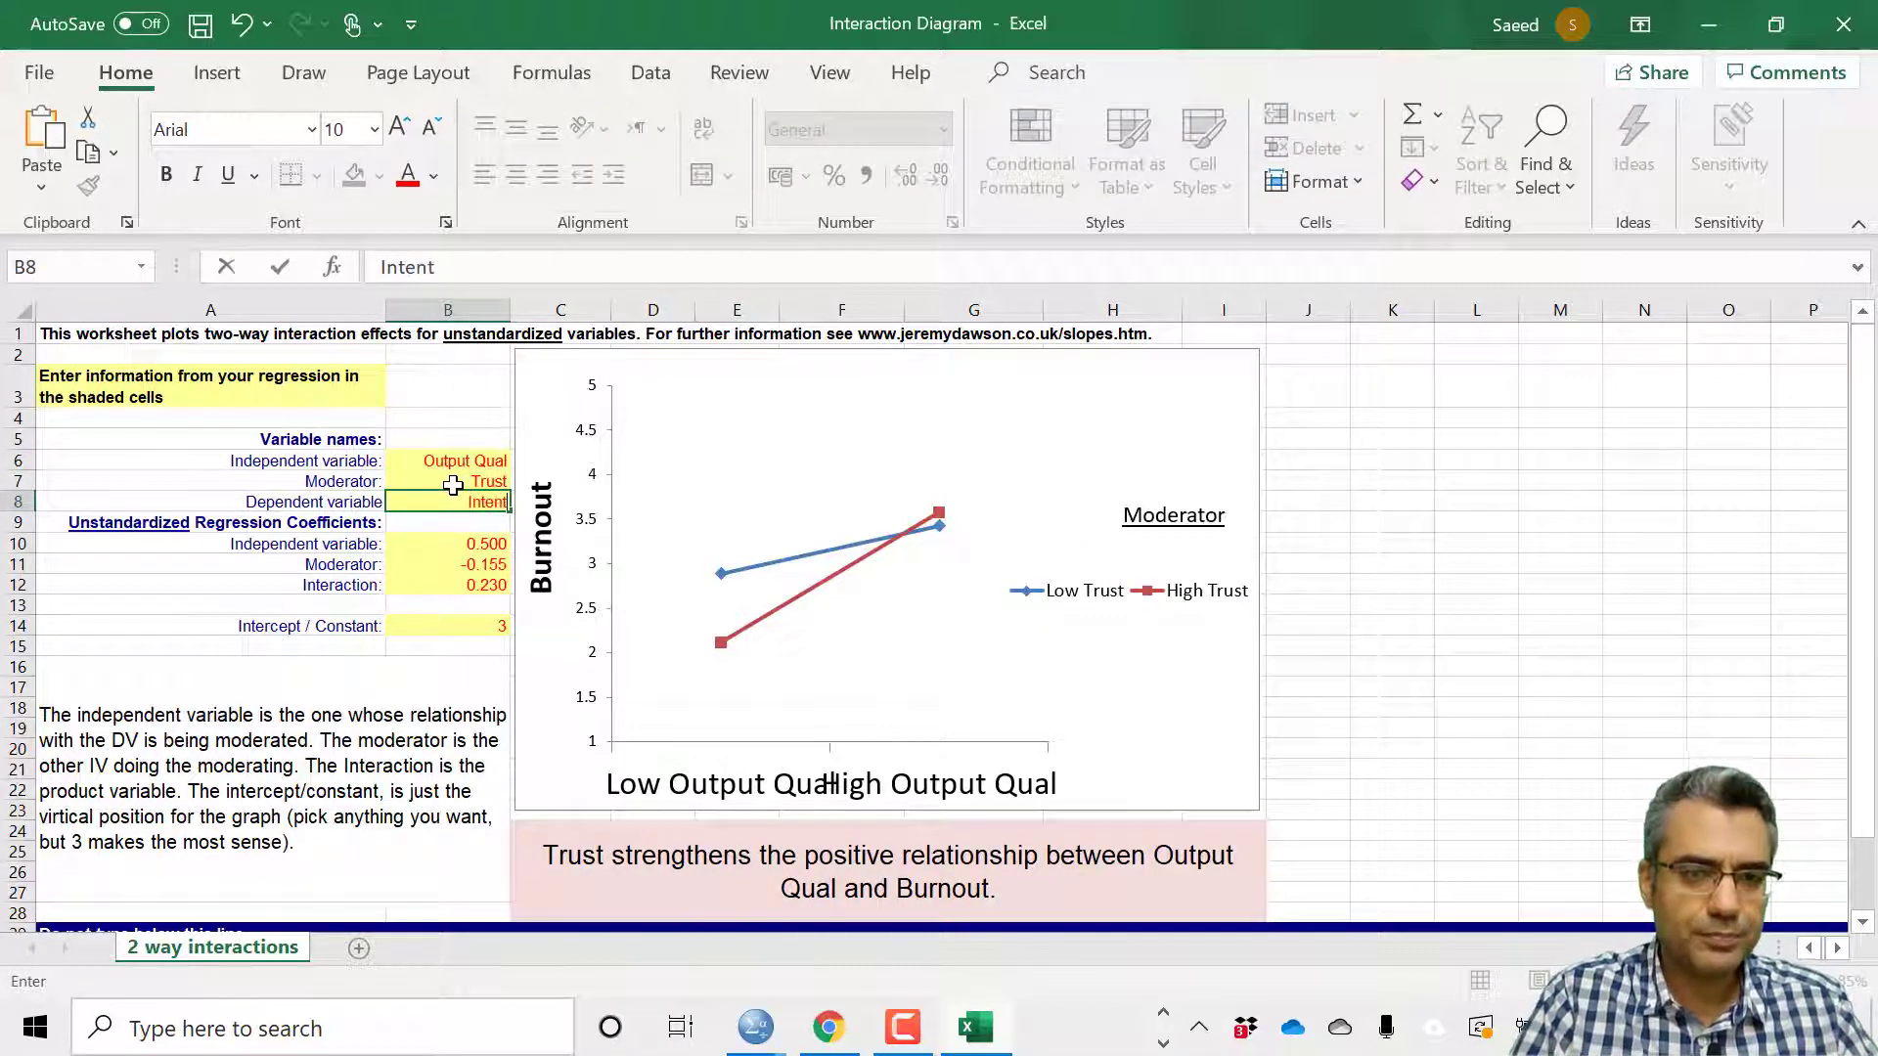
pyautogui.click(434, 471)
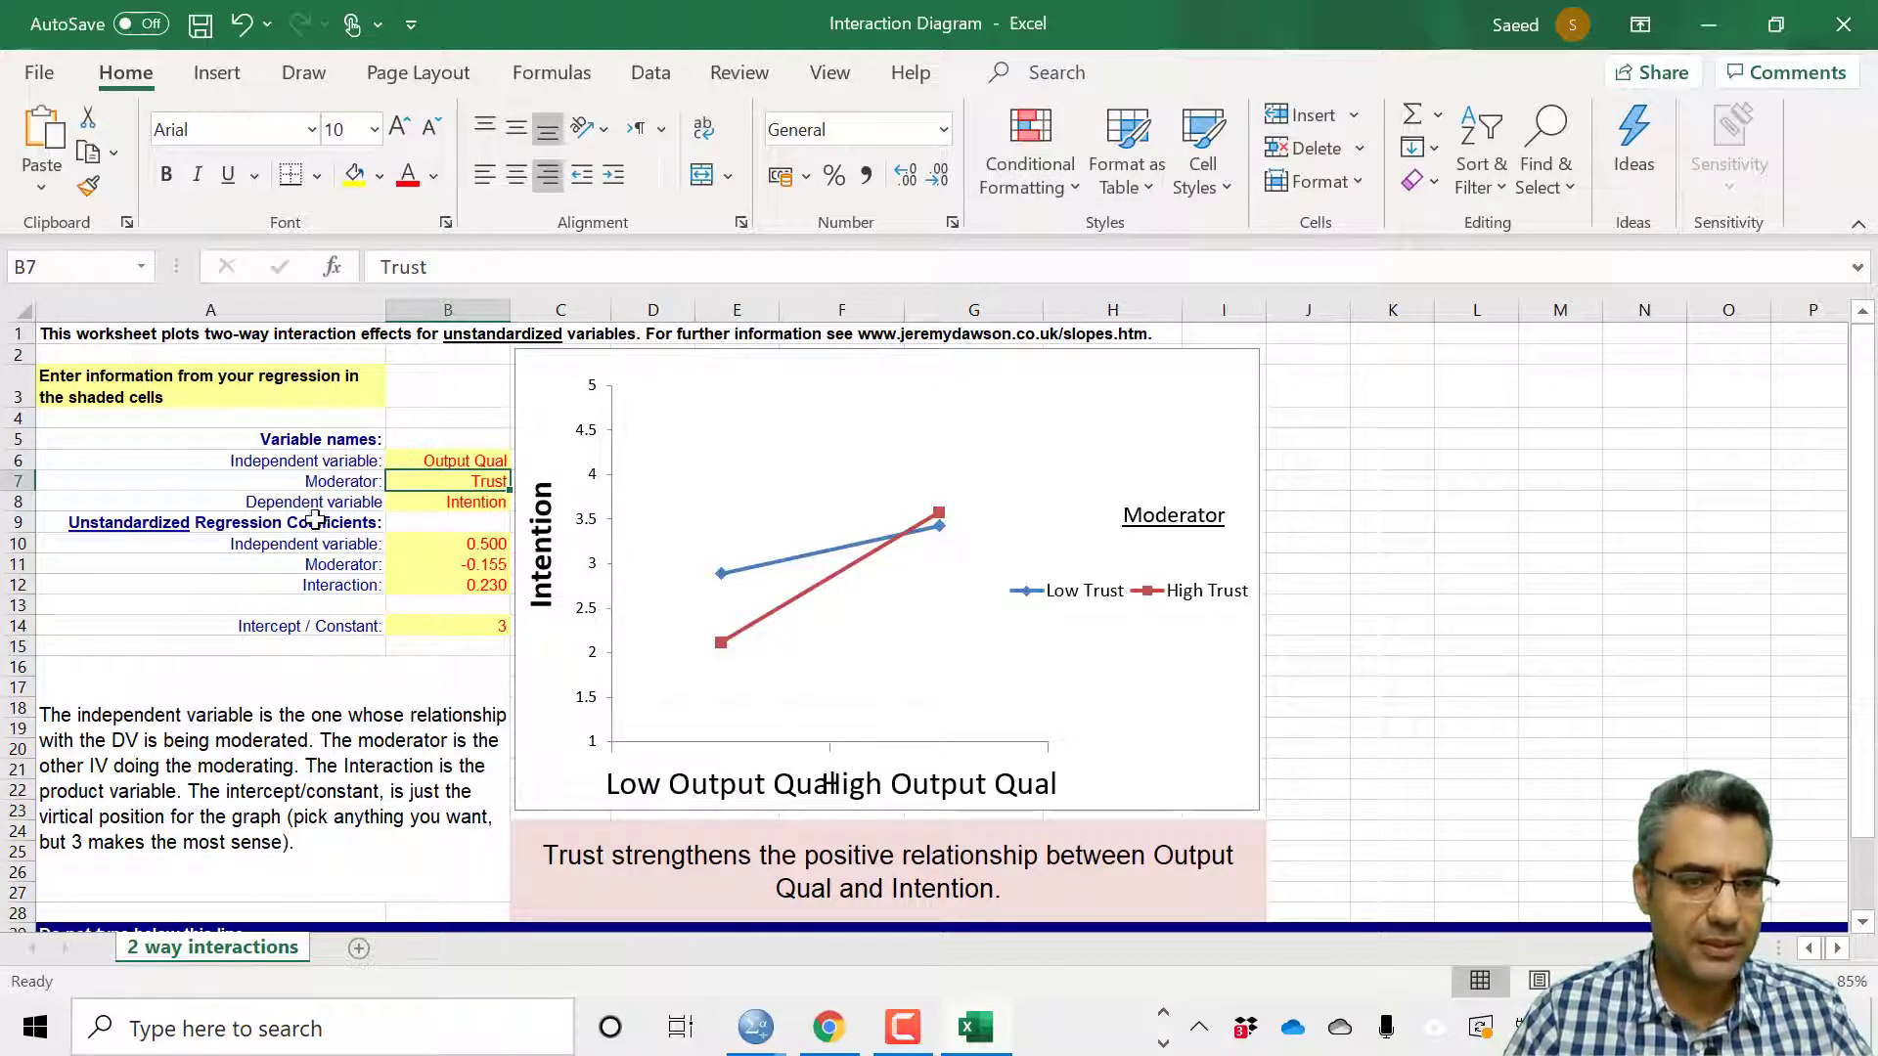
# Look up Output_Quality's unstandardized regression weight in the Amos output and enter 0.096 as the independent variable's coefficient in Excel.
pyautogui.click(458, 544)
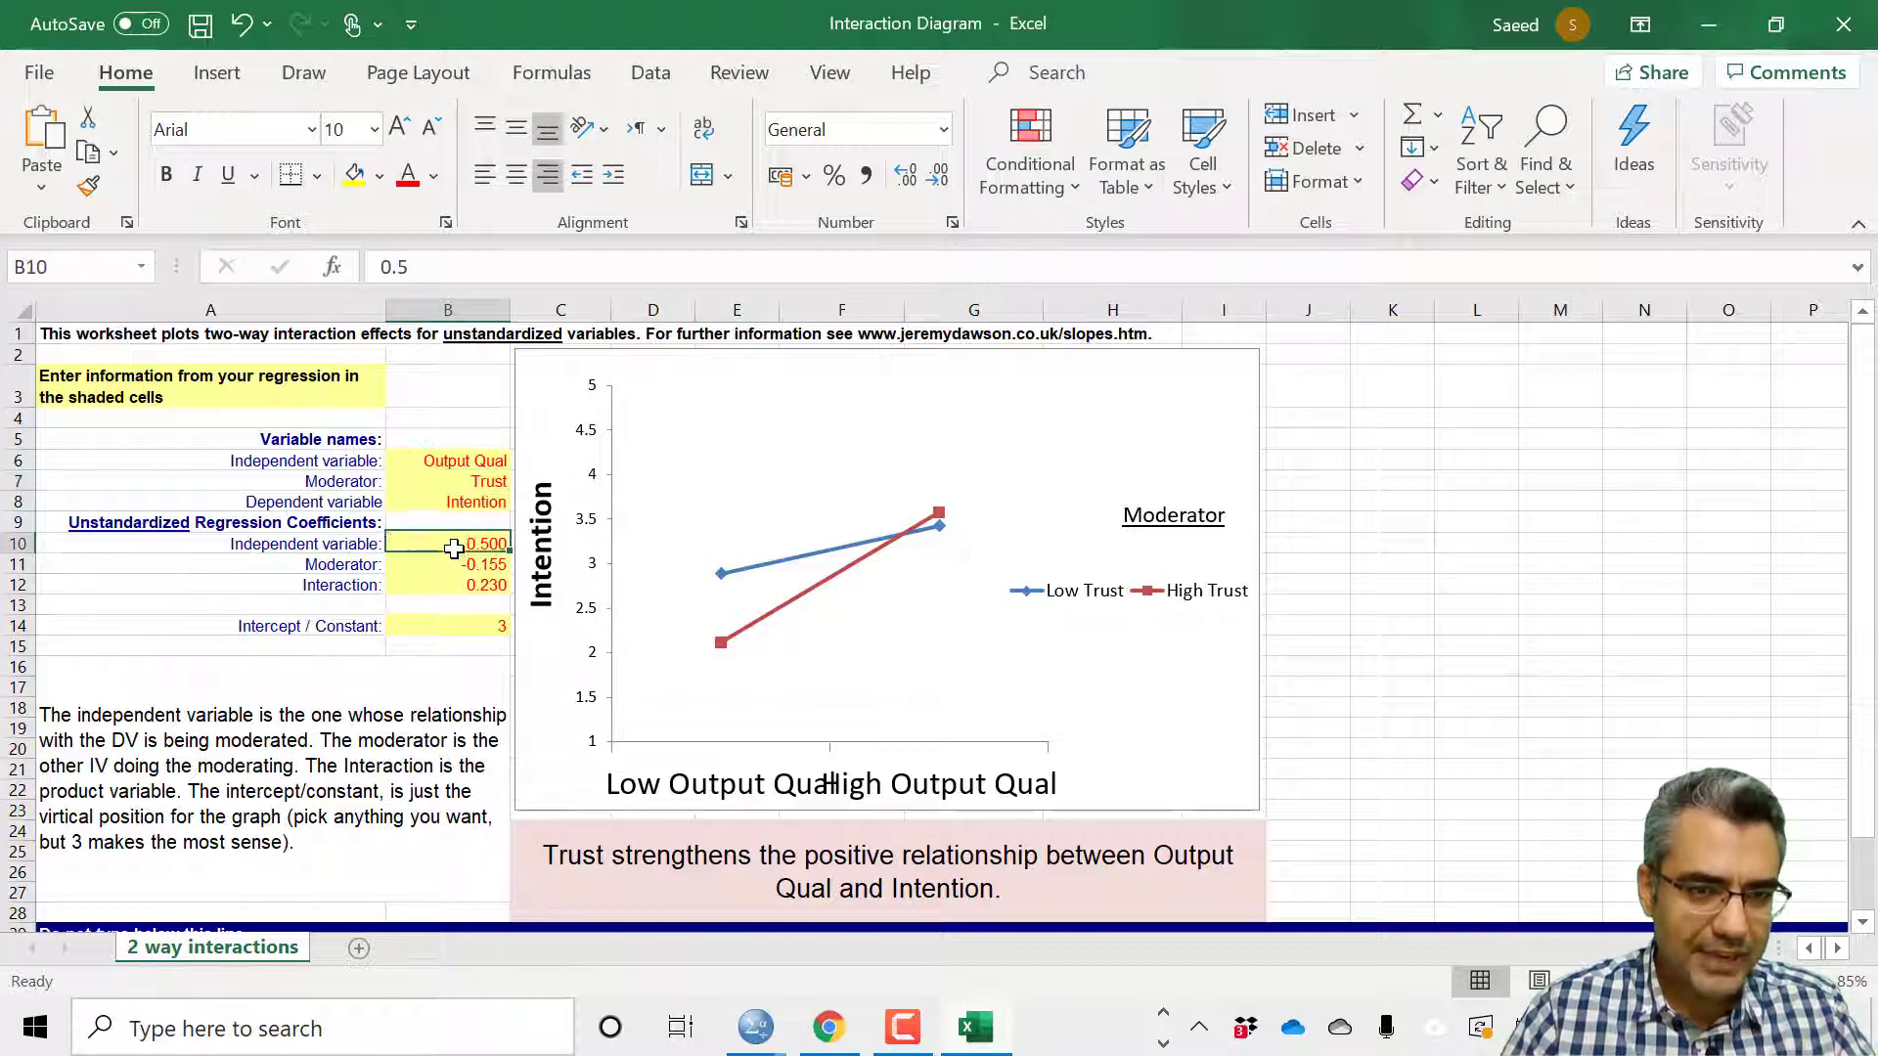
pyautogui.click(126, 523)
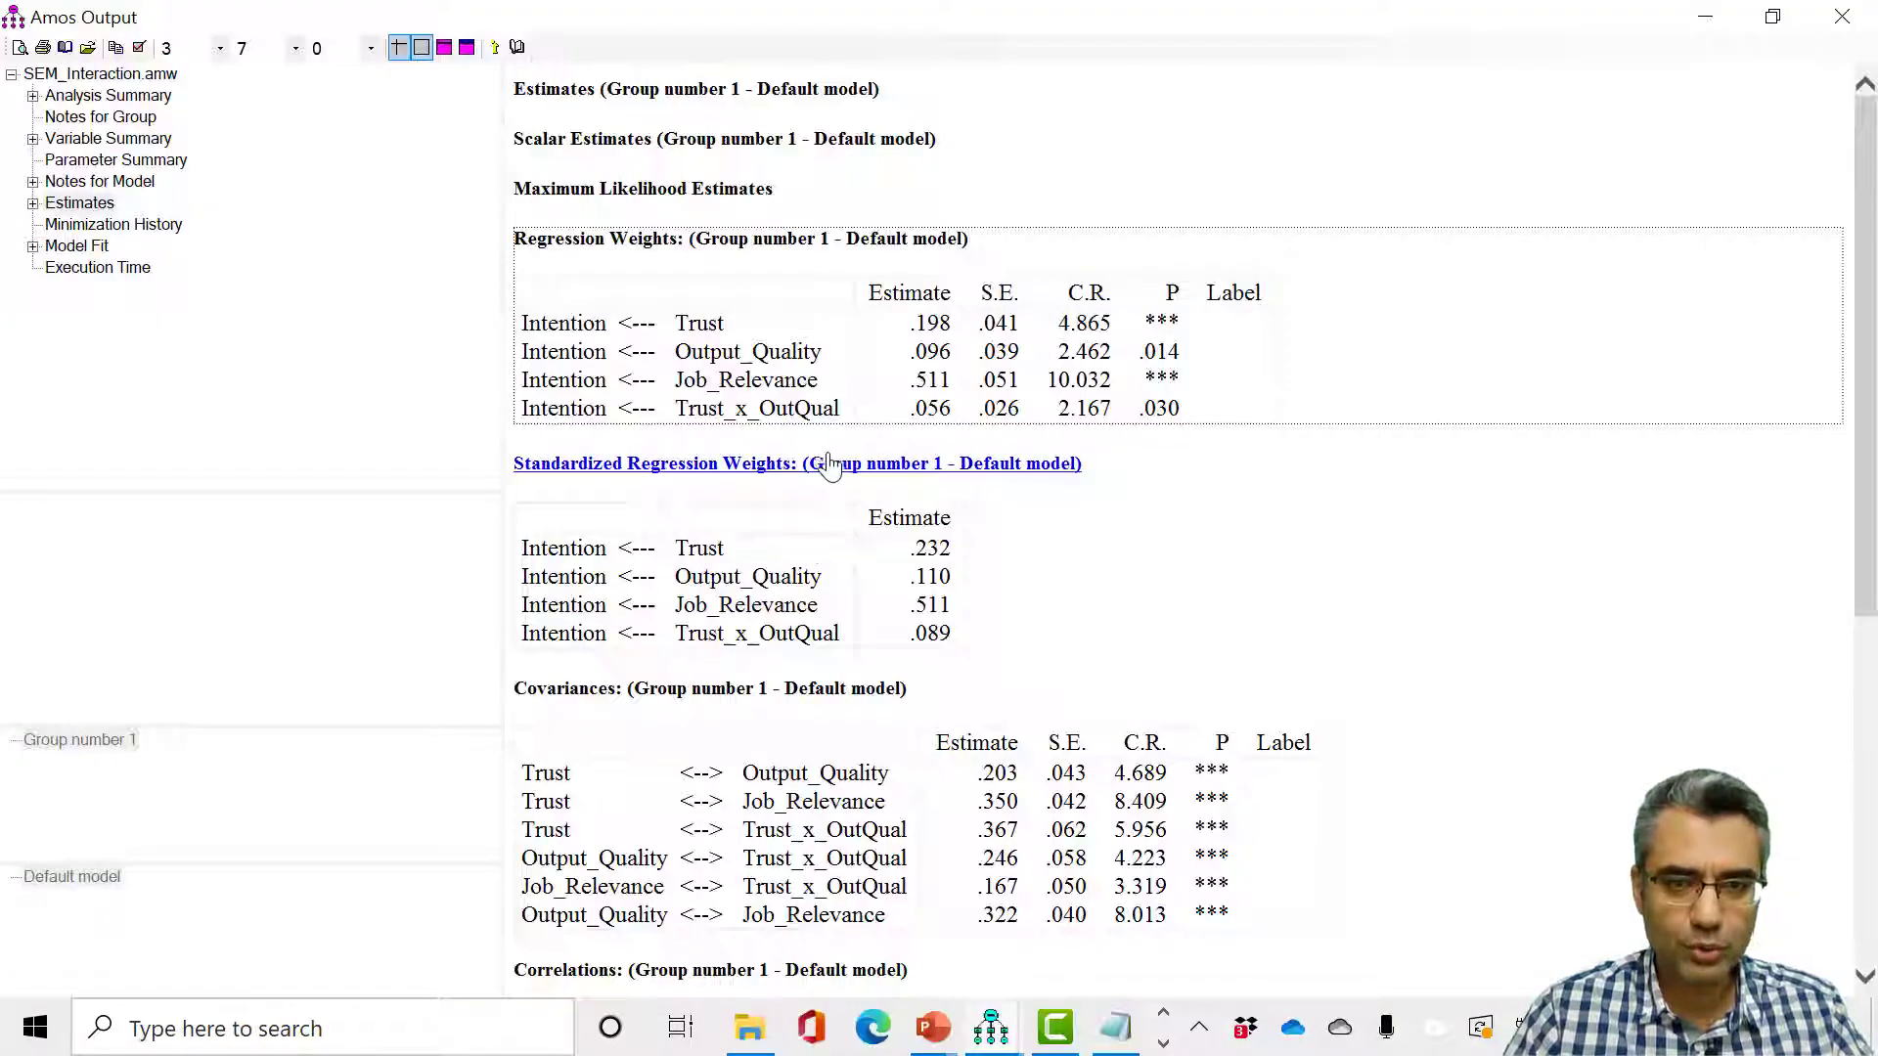
pyautogui.doubleClick(745, 353)
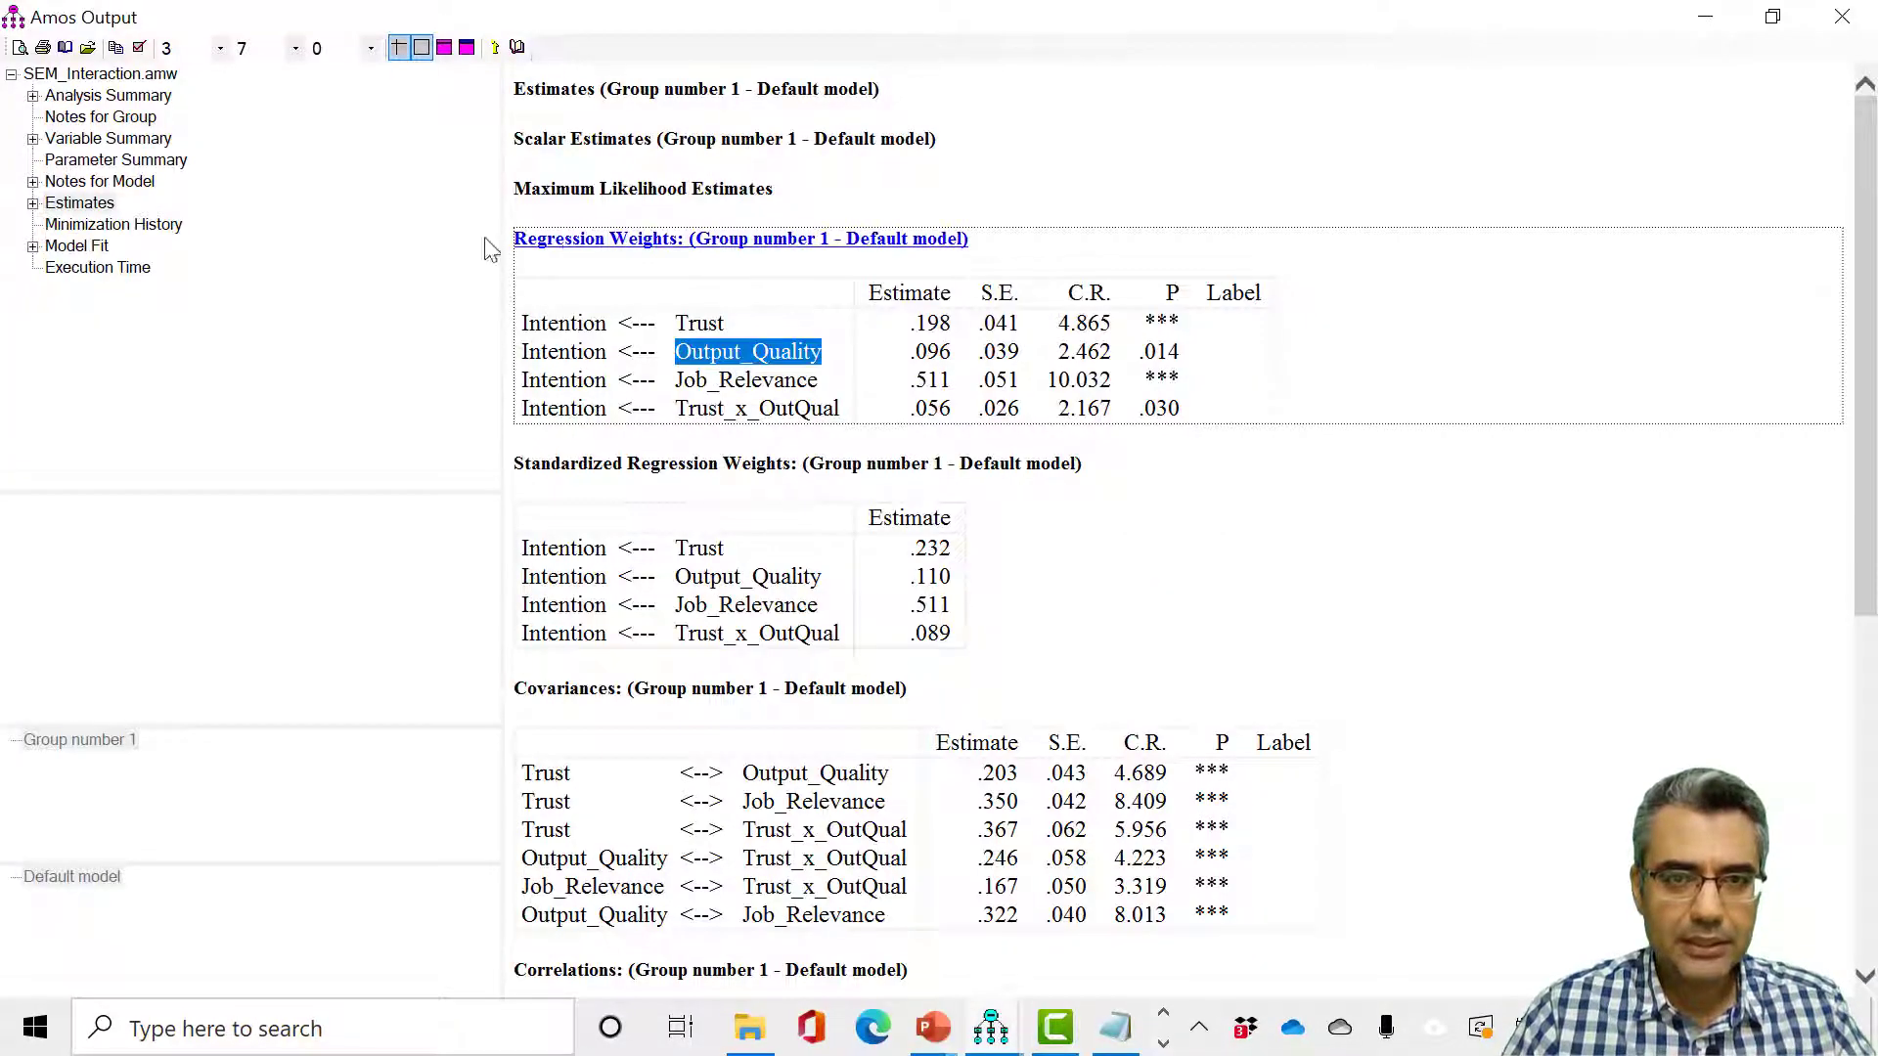
pyautogui.click(720, 355)
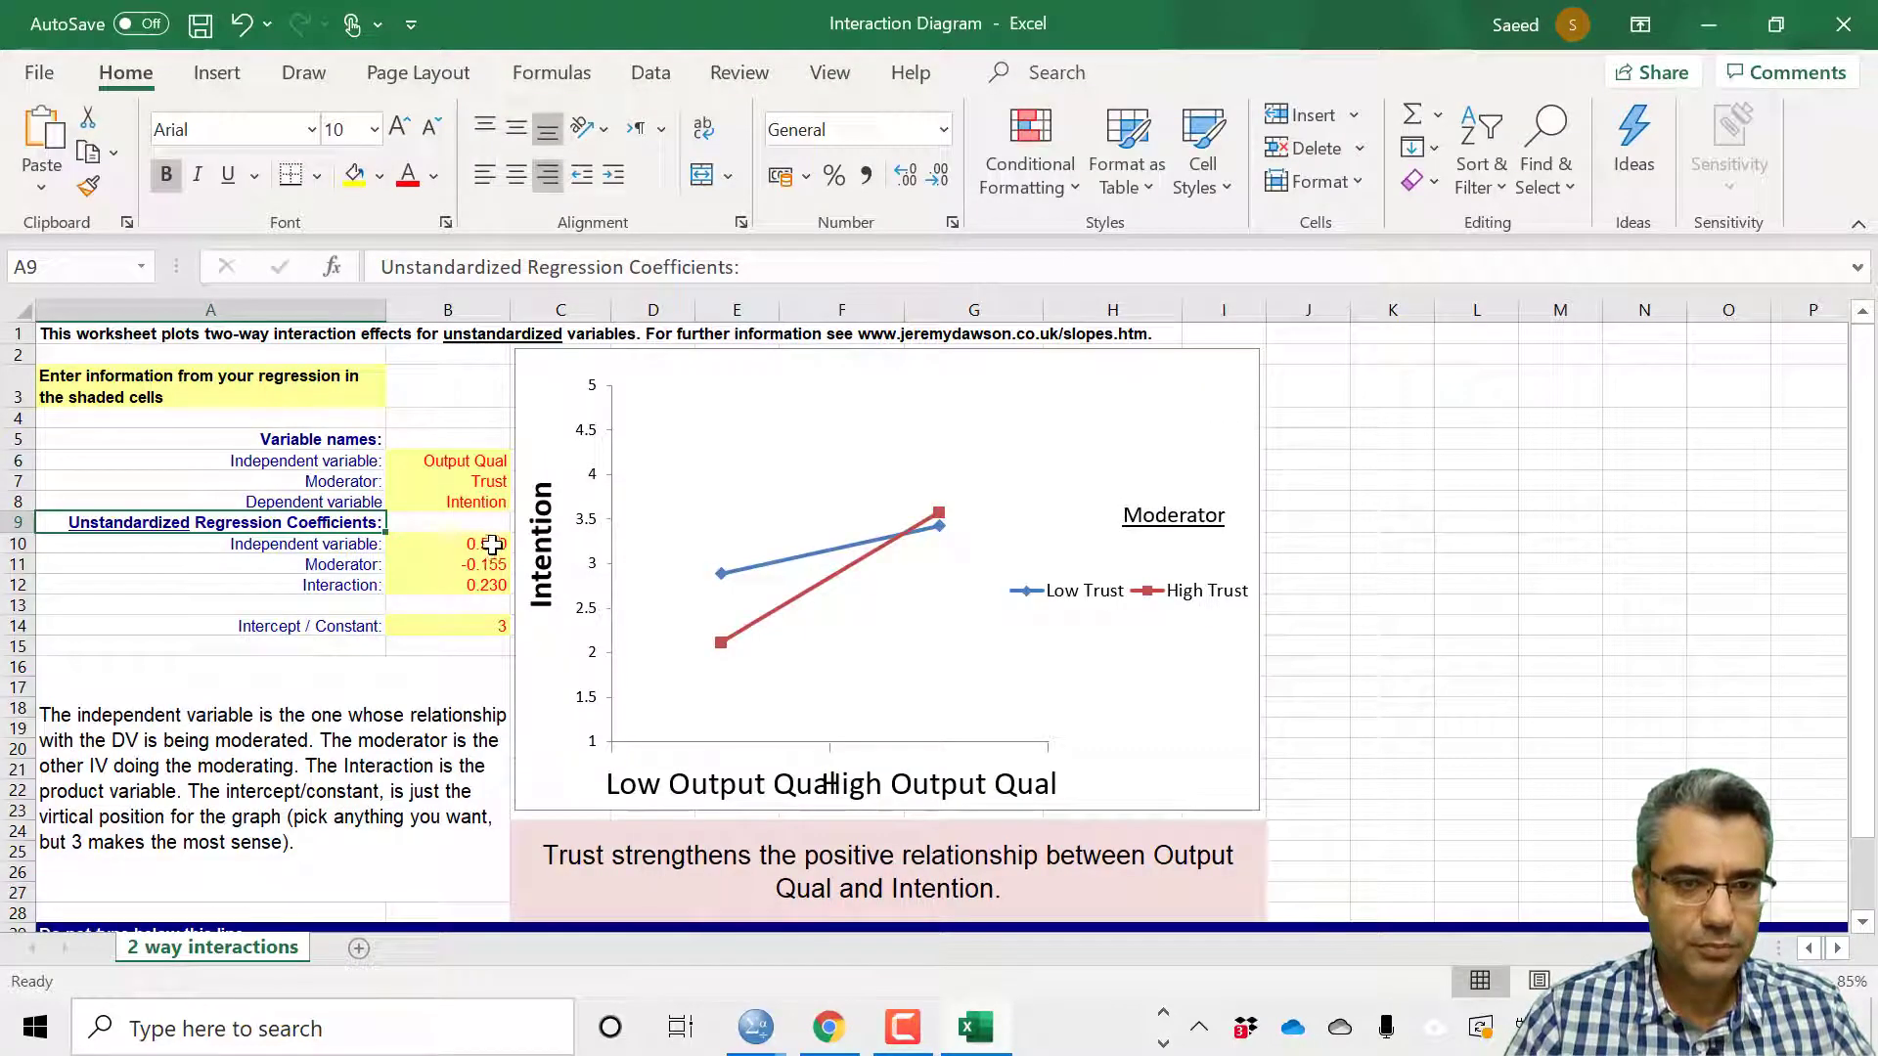
pyautogui.click(494, 545)
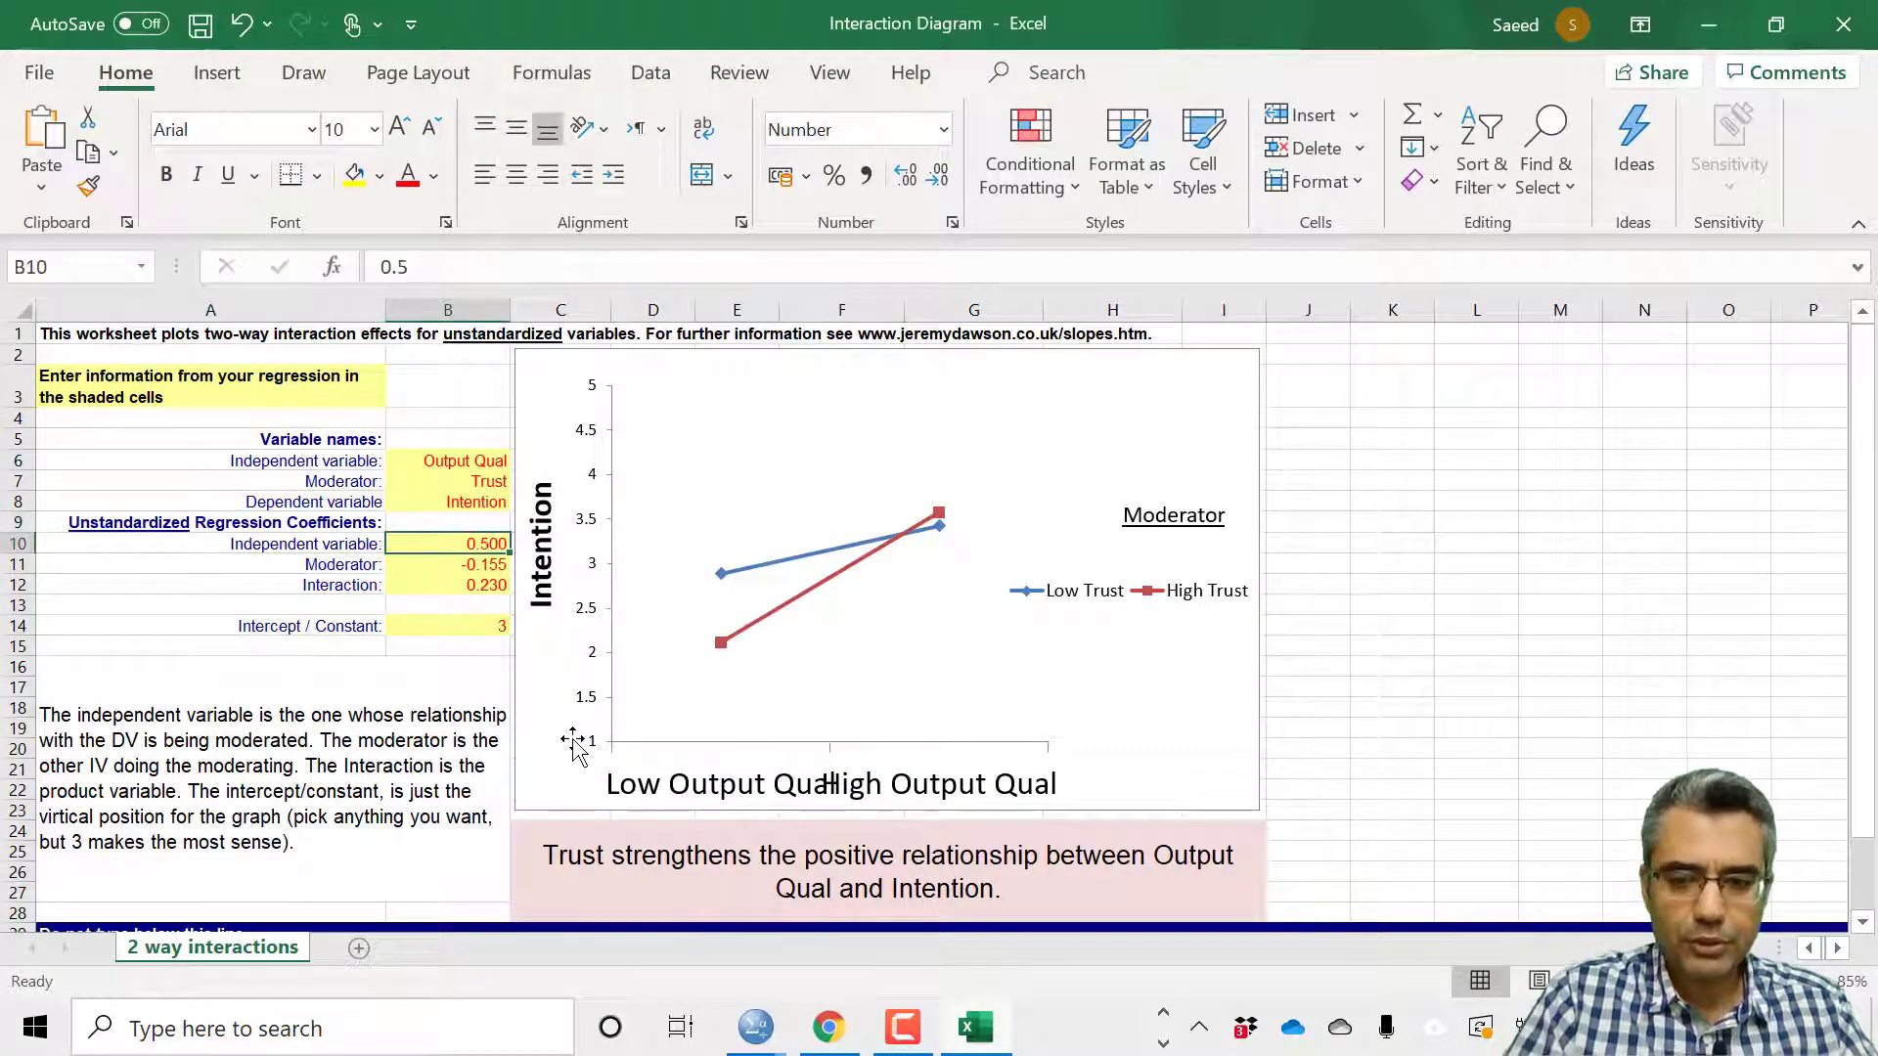
pyautogui.write('0.096')
pyautogui.press('Return')
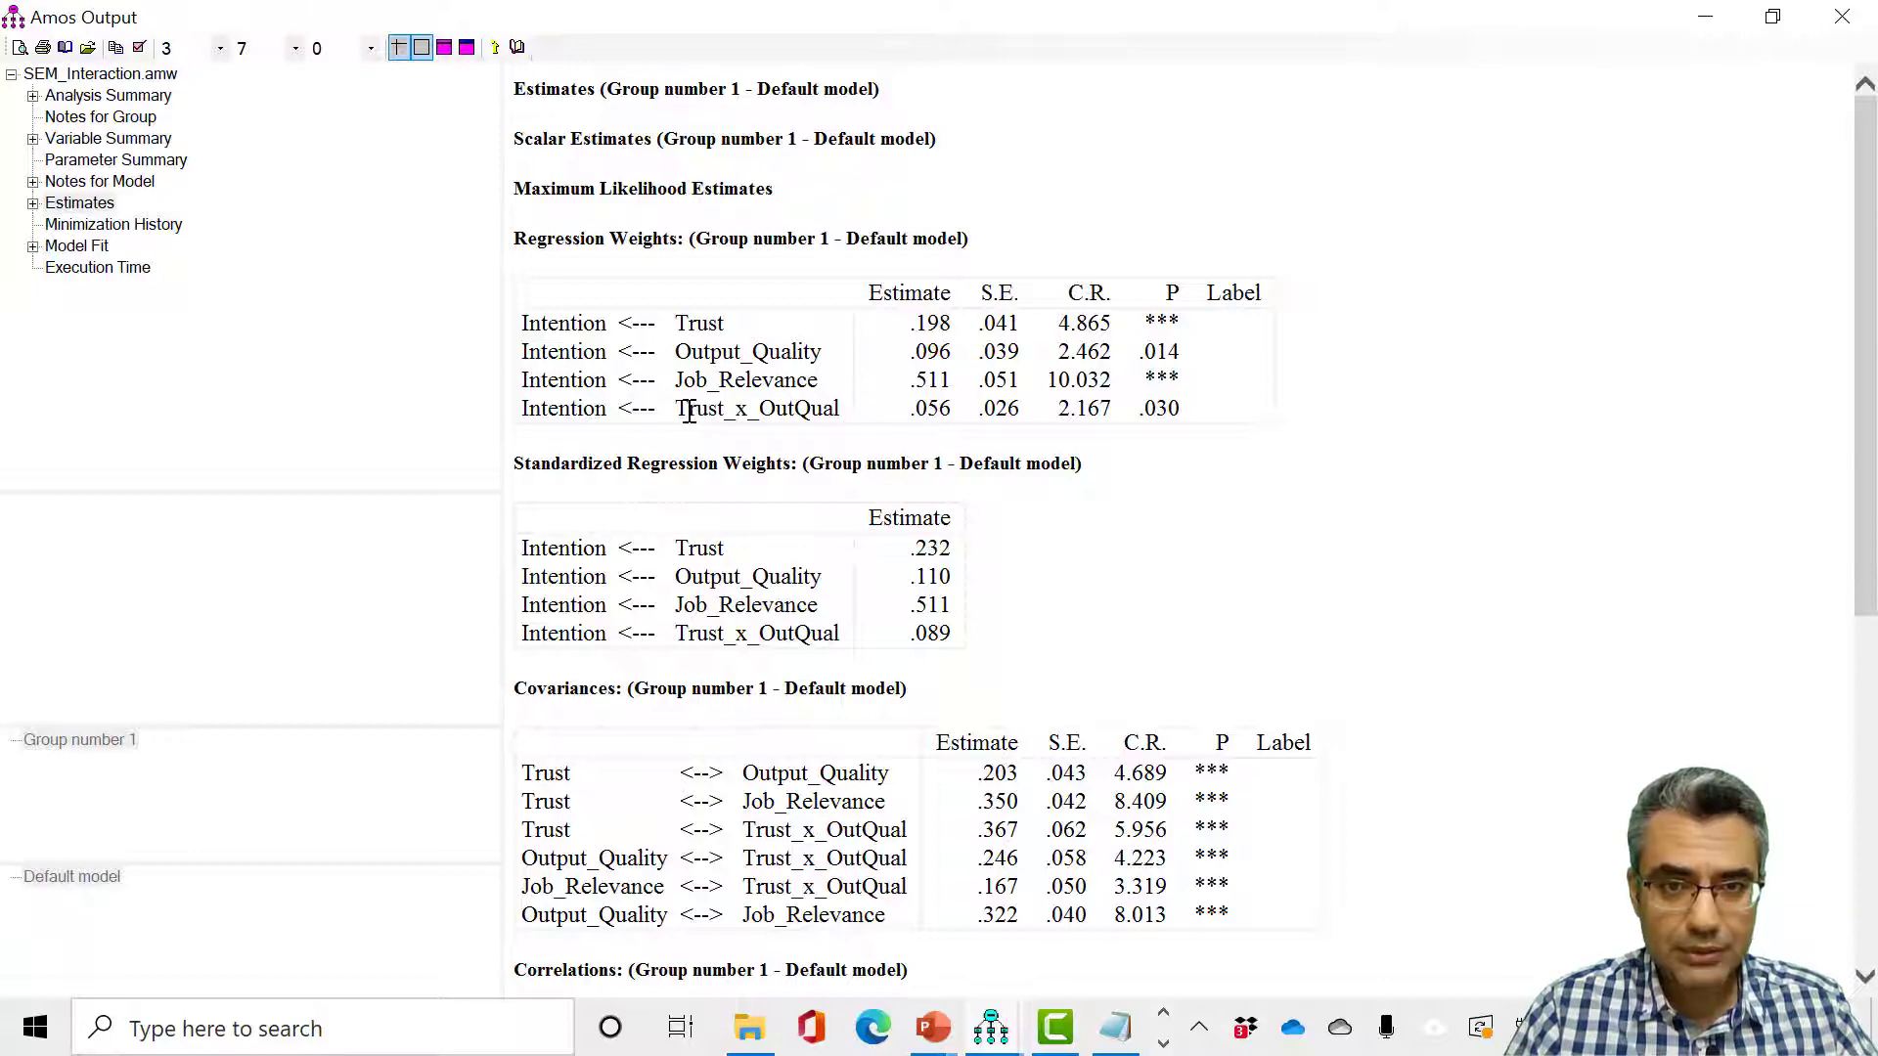
# Look up Trust_x_OutQual's unstandardized weight in Amos and enter 0.056 in Excel for both the moderator and interaction coefficients.
pyautogui.moveTo(687, 411); pyautogui.dragTo(829, 411)
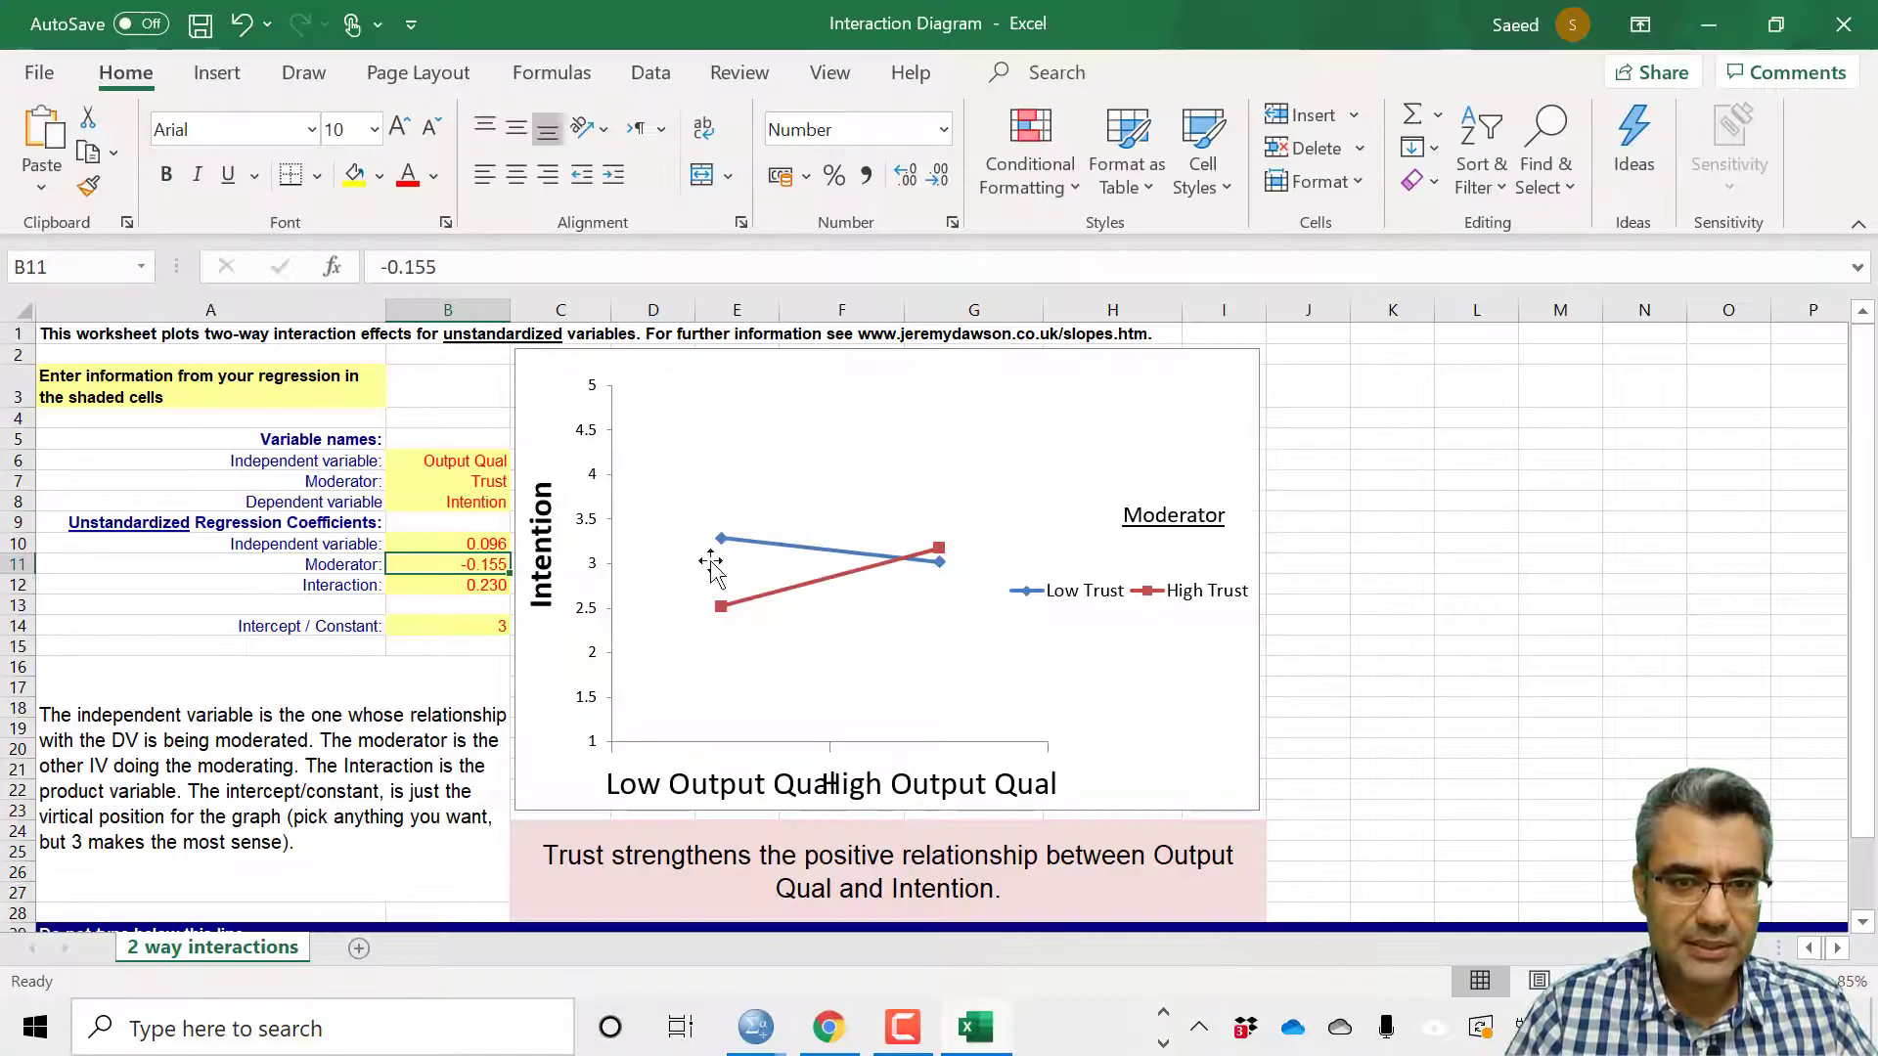
pyautogui.write('0.')
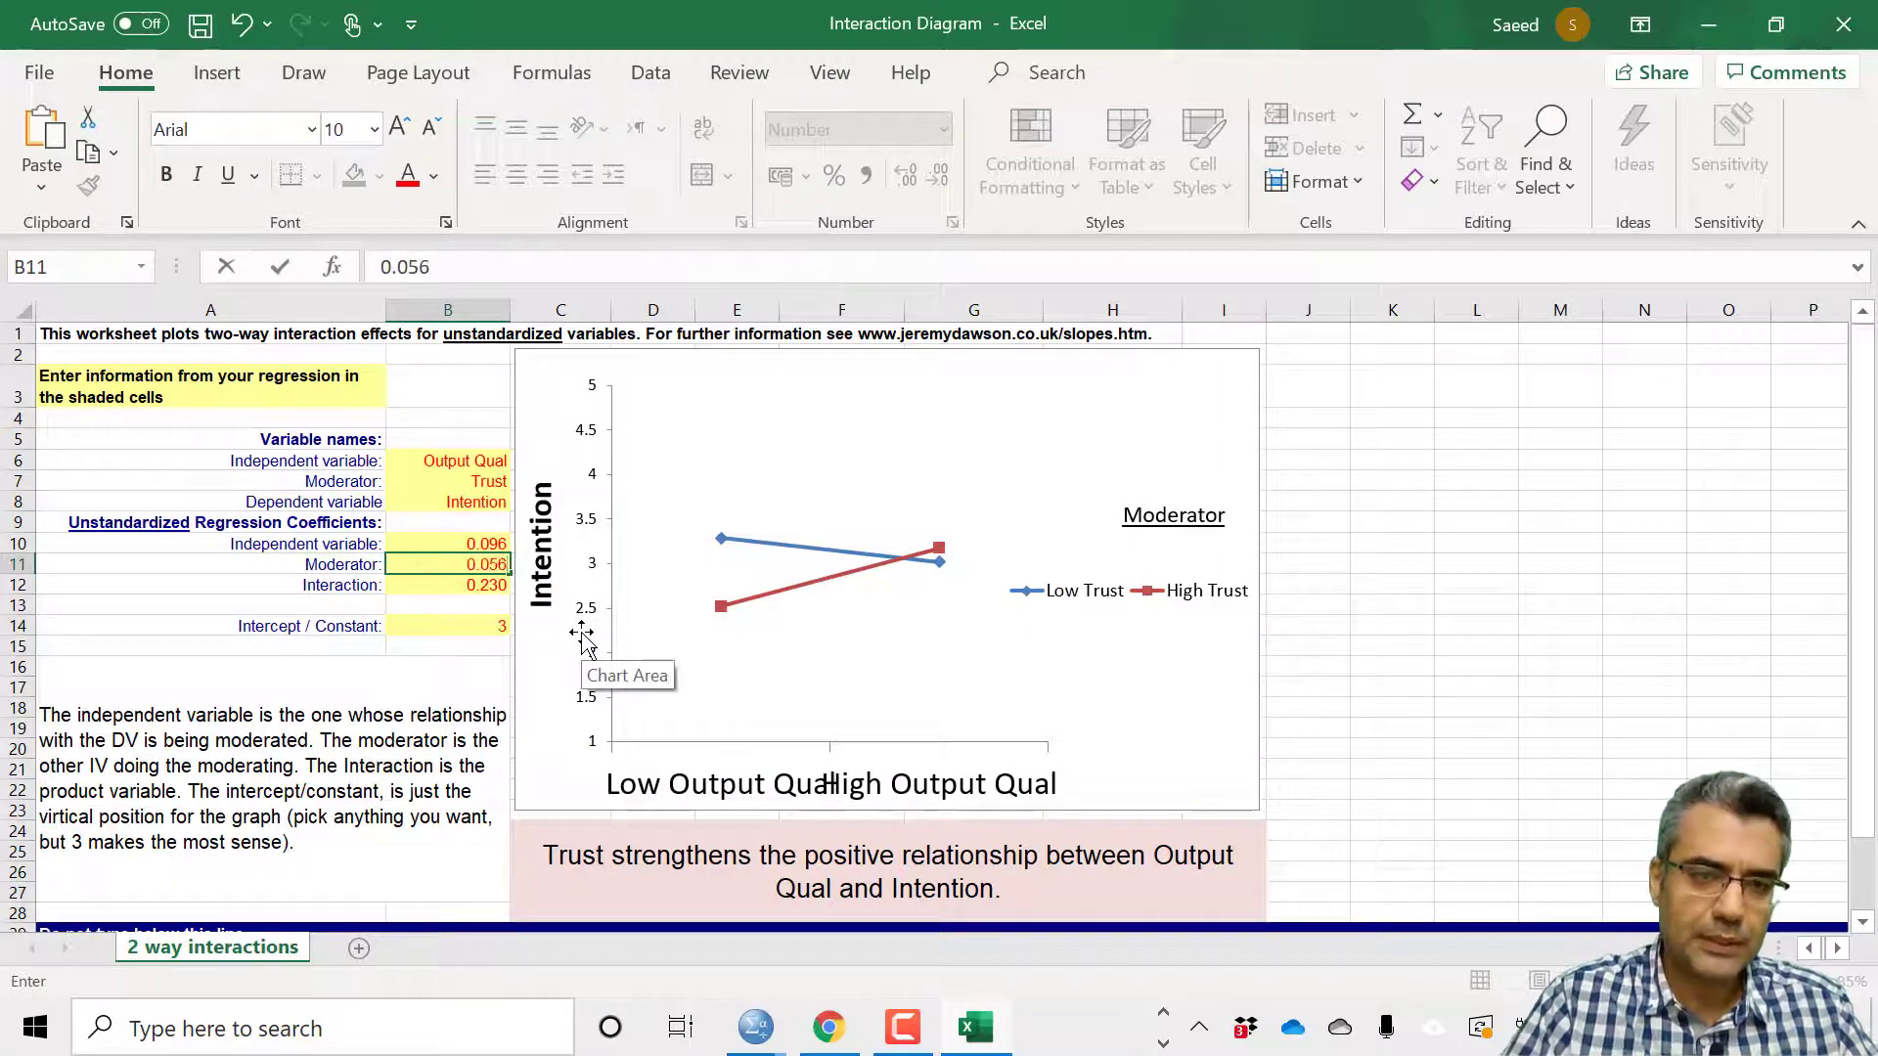
pyautogui.write('056')
pyautogui.press('Return')
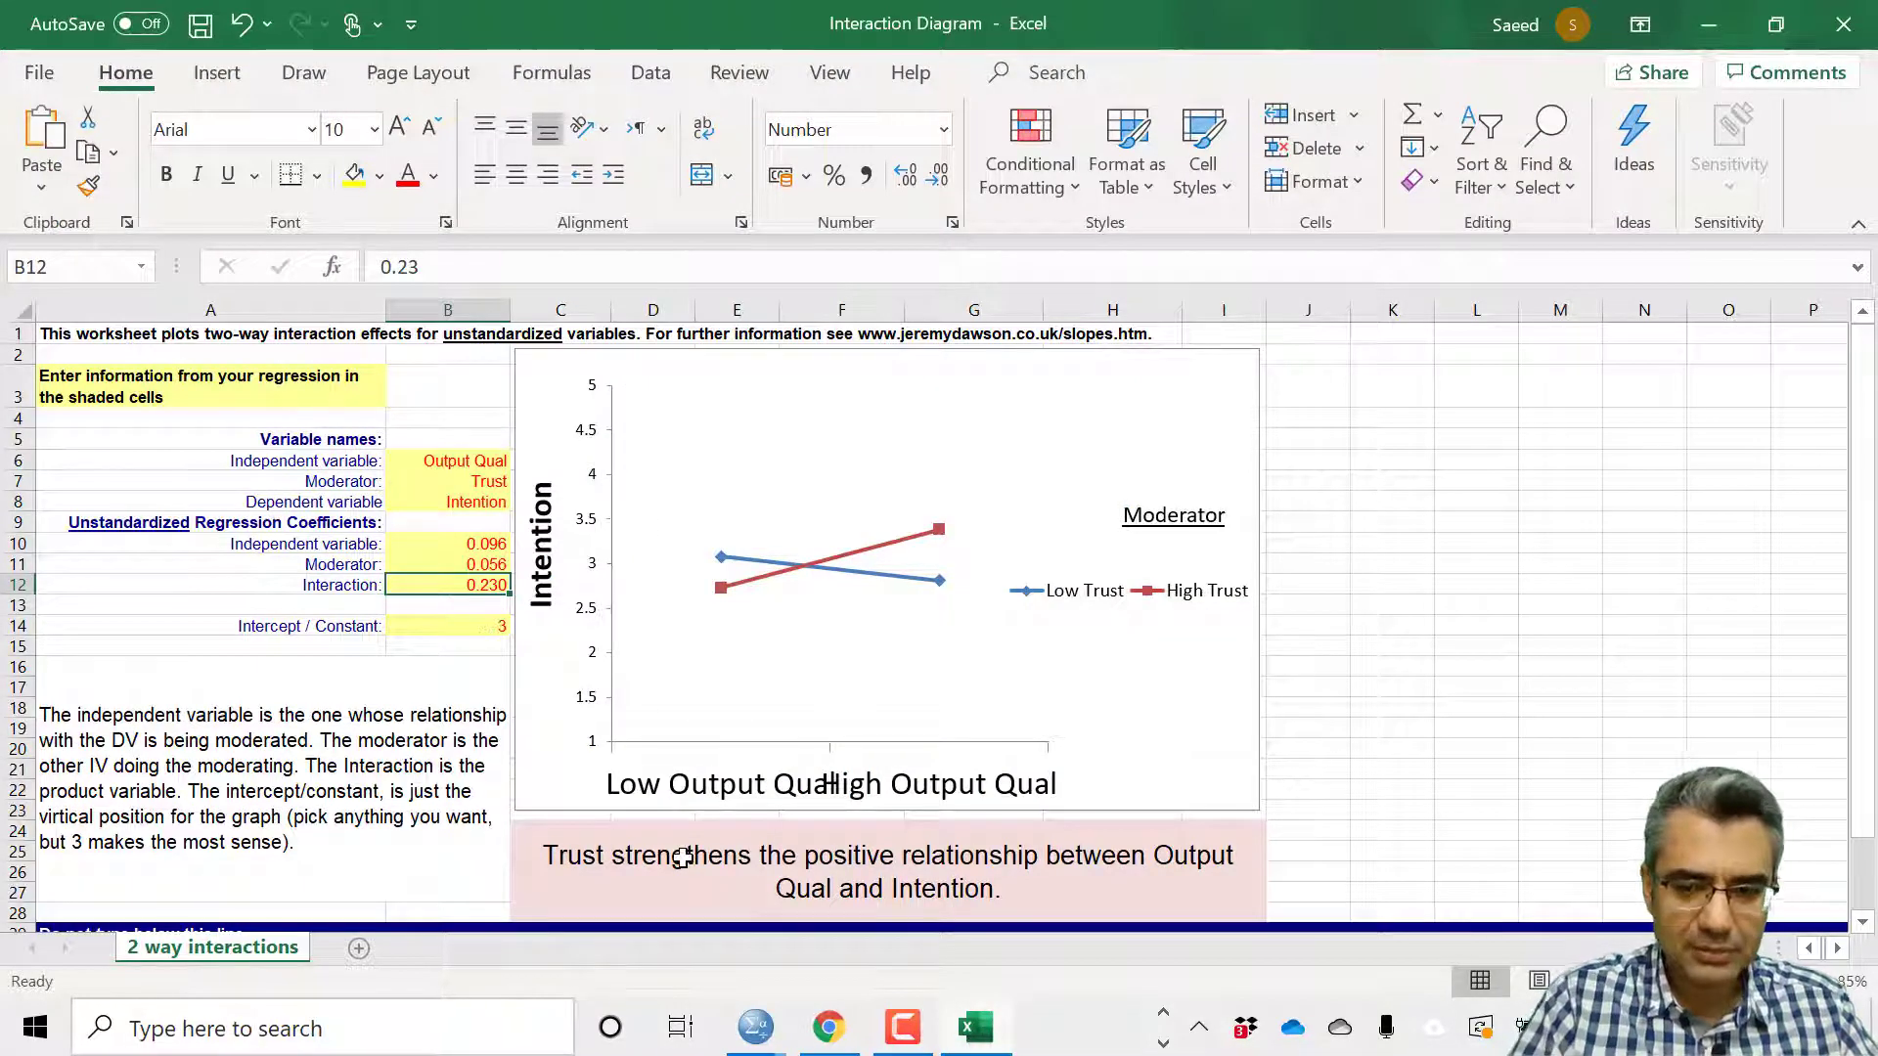
pyautogui.write('0.056')
pyautogui.press('Up')
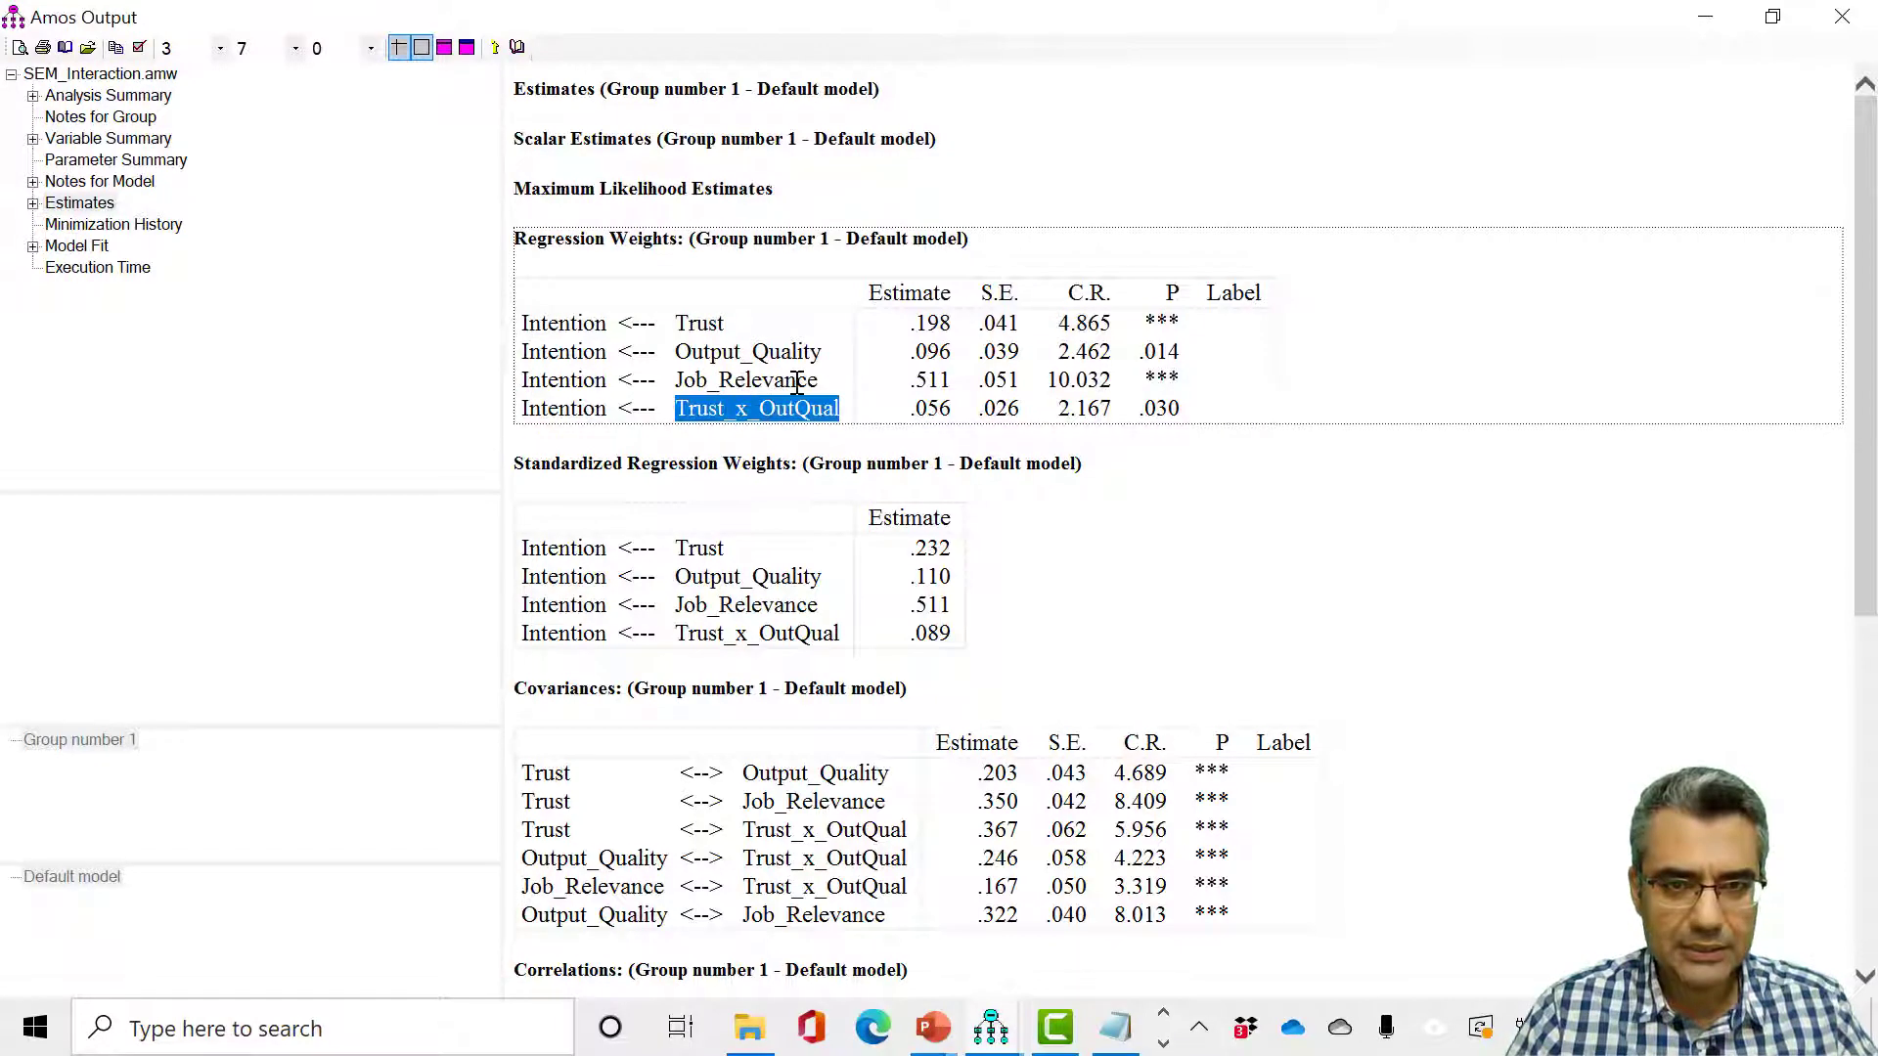
# Correct the moderator coefficient in Excel to 0.198 using Trust's unstandardized weight from Amos, and recheck Output_Quality's weight.
pyautogui.moveTo(797, 381); pyautogui.dragTo(721, 382)
pyautogui.click(693, 323)
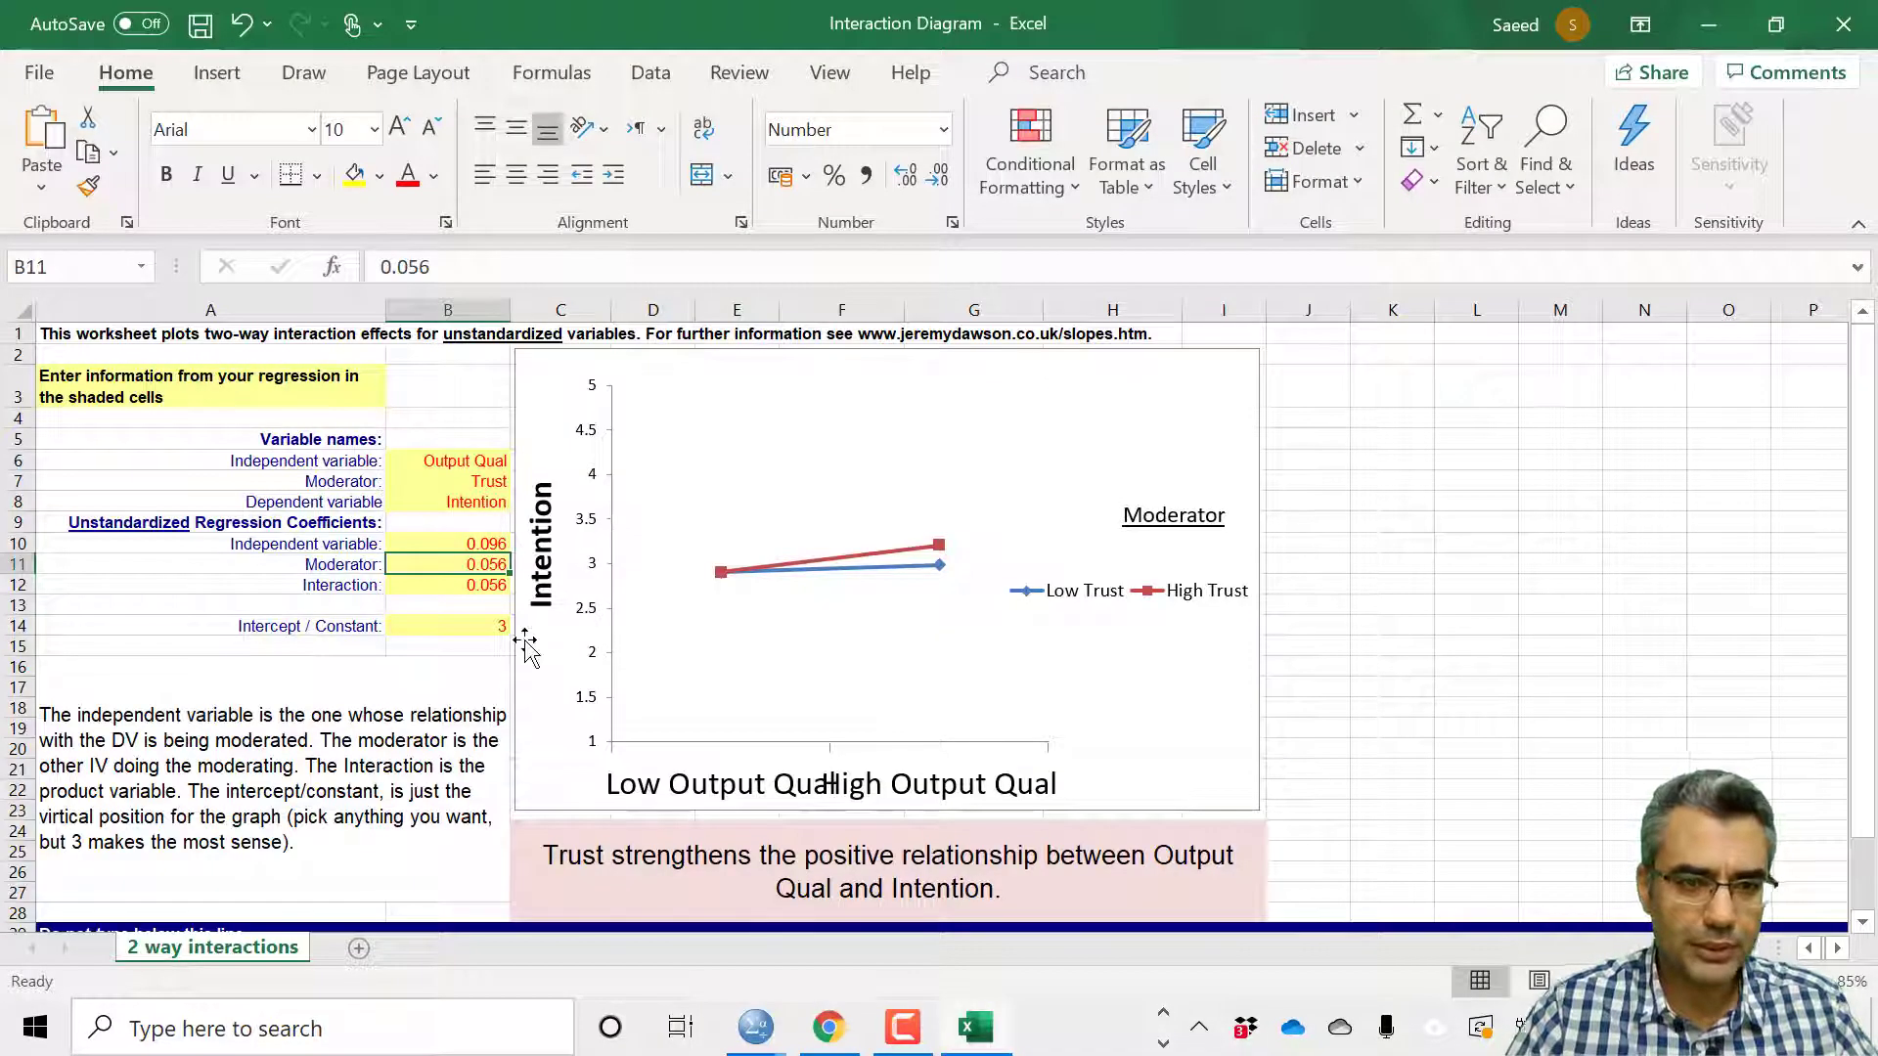
pyautogui.write('0.198')
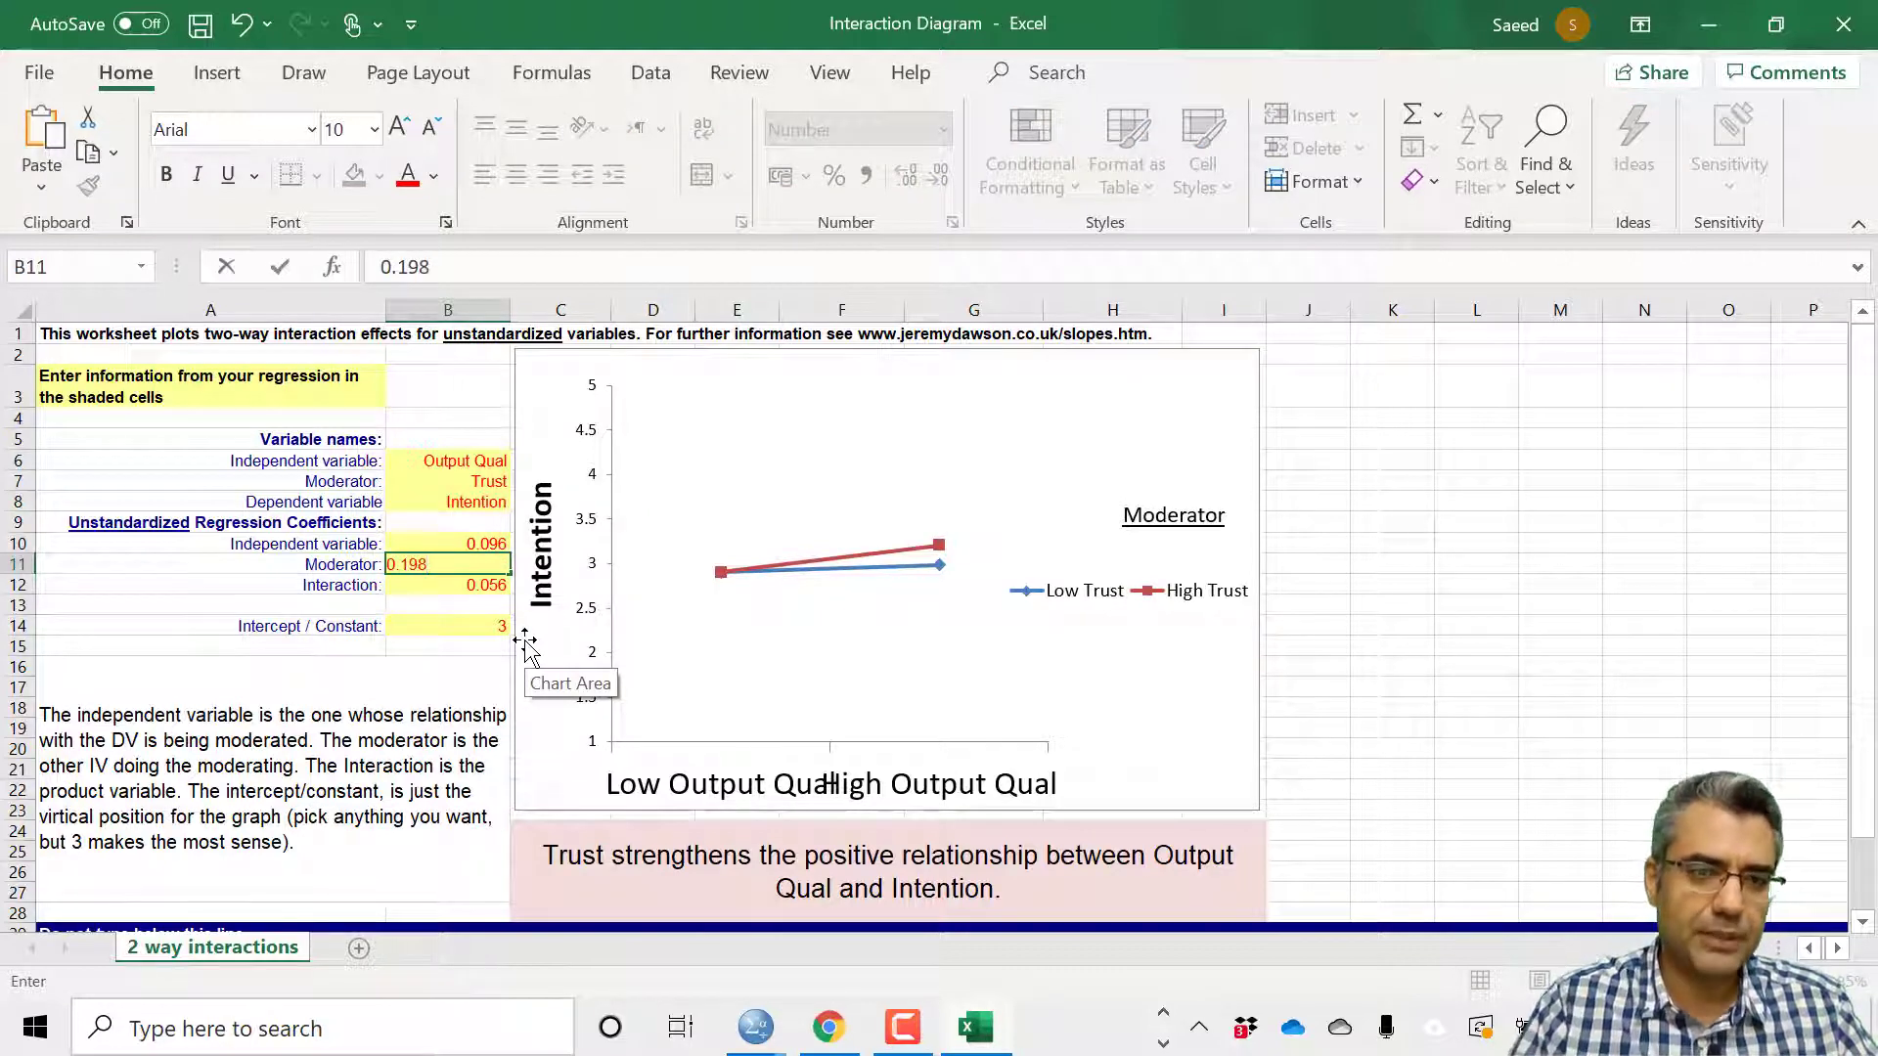
pyautogui.press('Return')
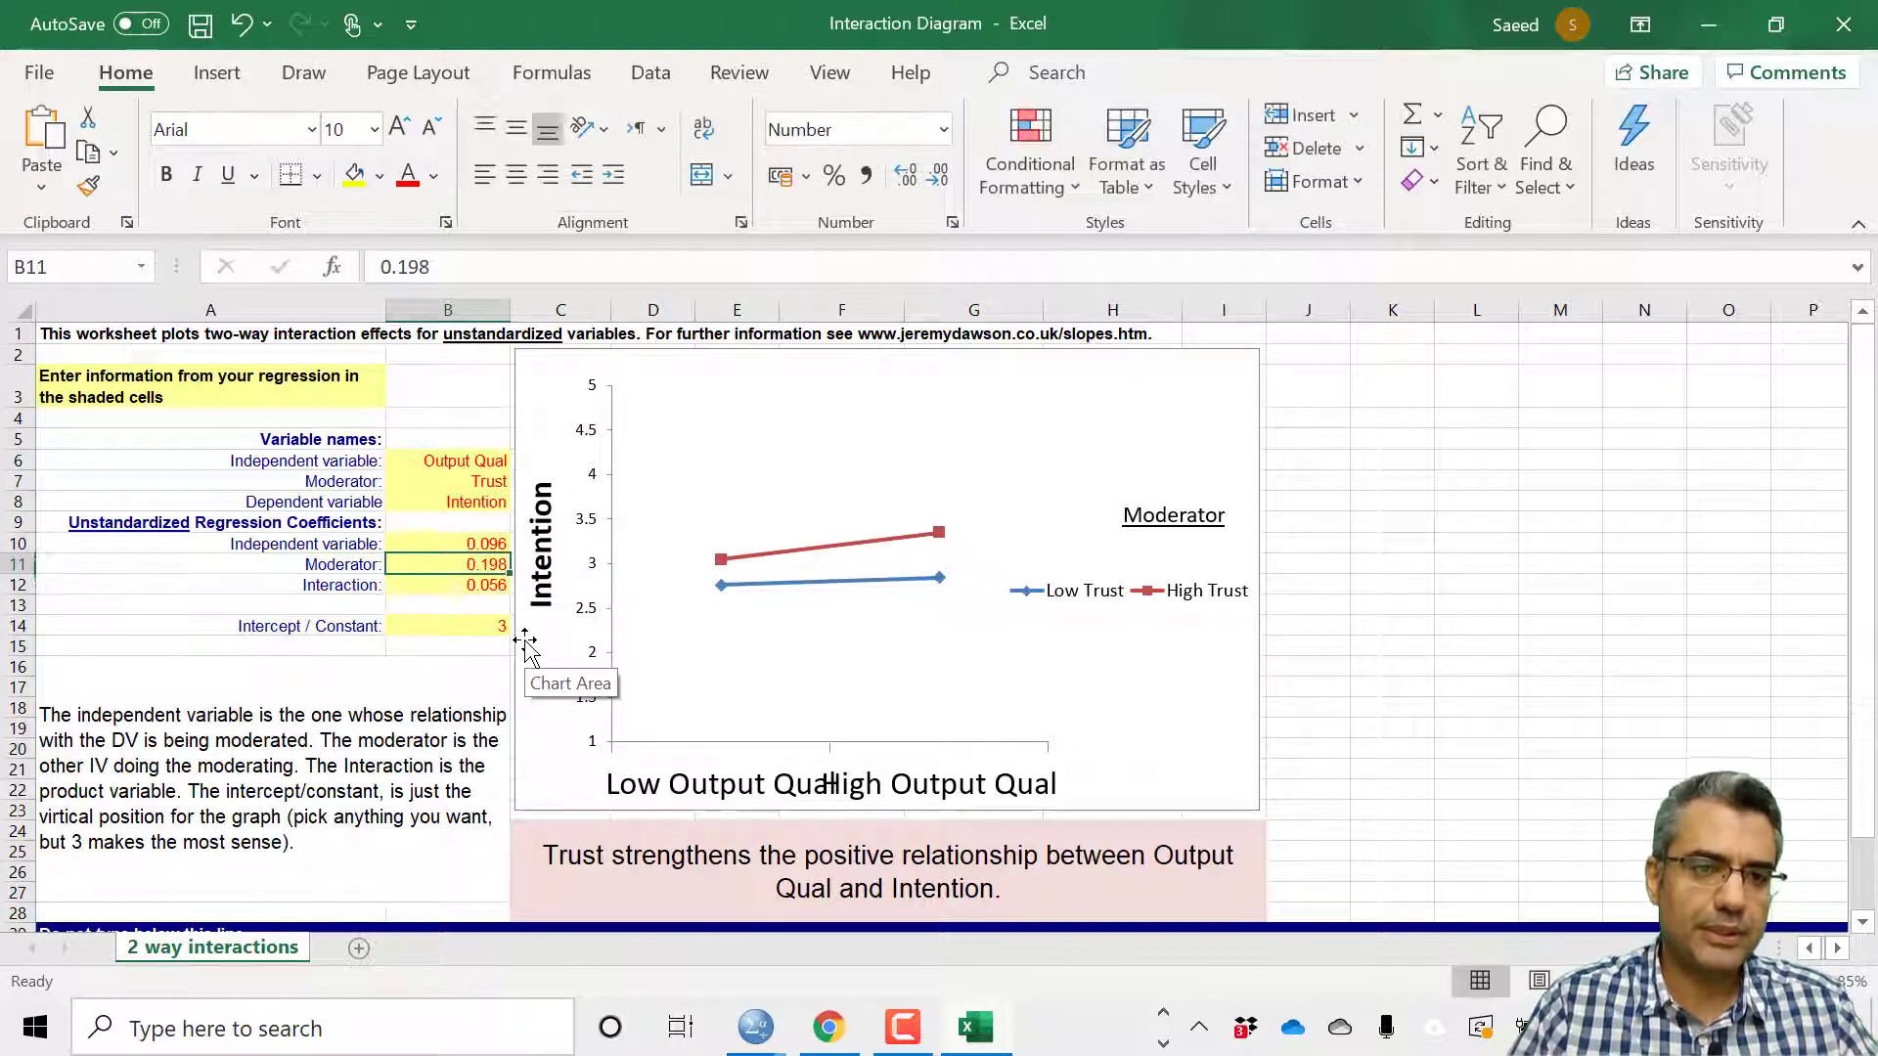
pyautogui.hotkey('alt', 'Tab')
pyautogui.doubleClick(775, 350)
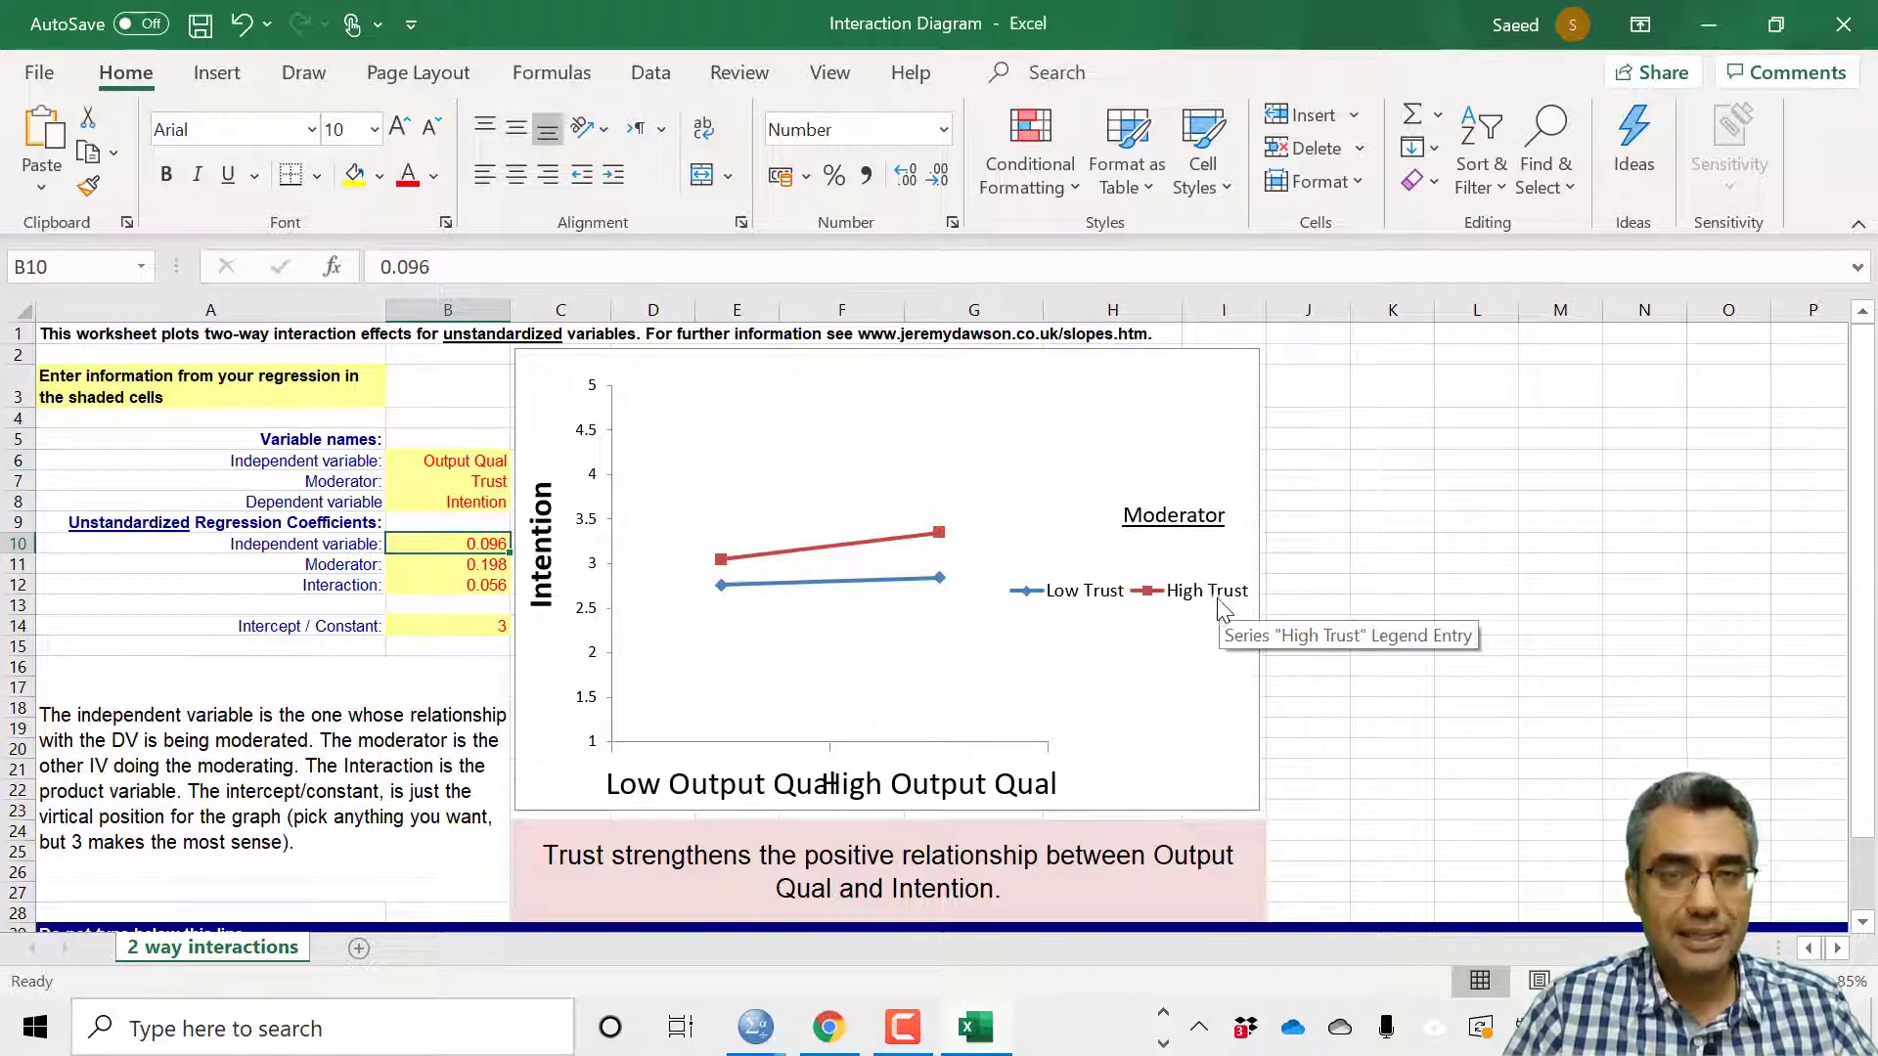
# Reduce the font size of the chart's horizontal axis labels so the Low and High Output Qual texts do not overlap.
pyautogui.click(758, 798)
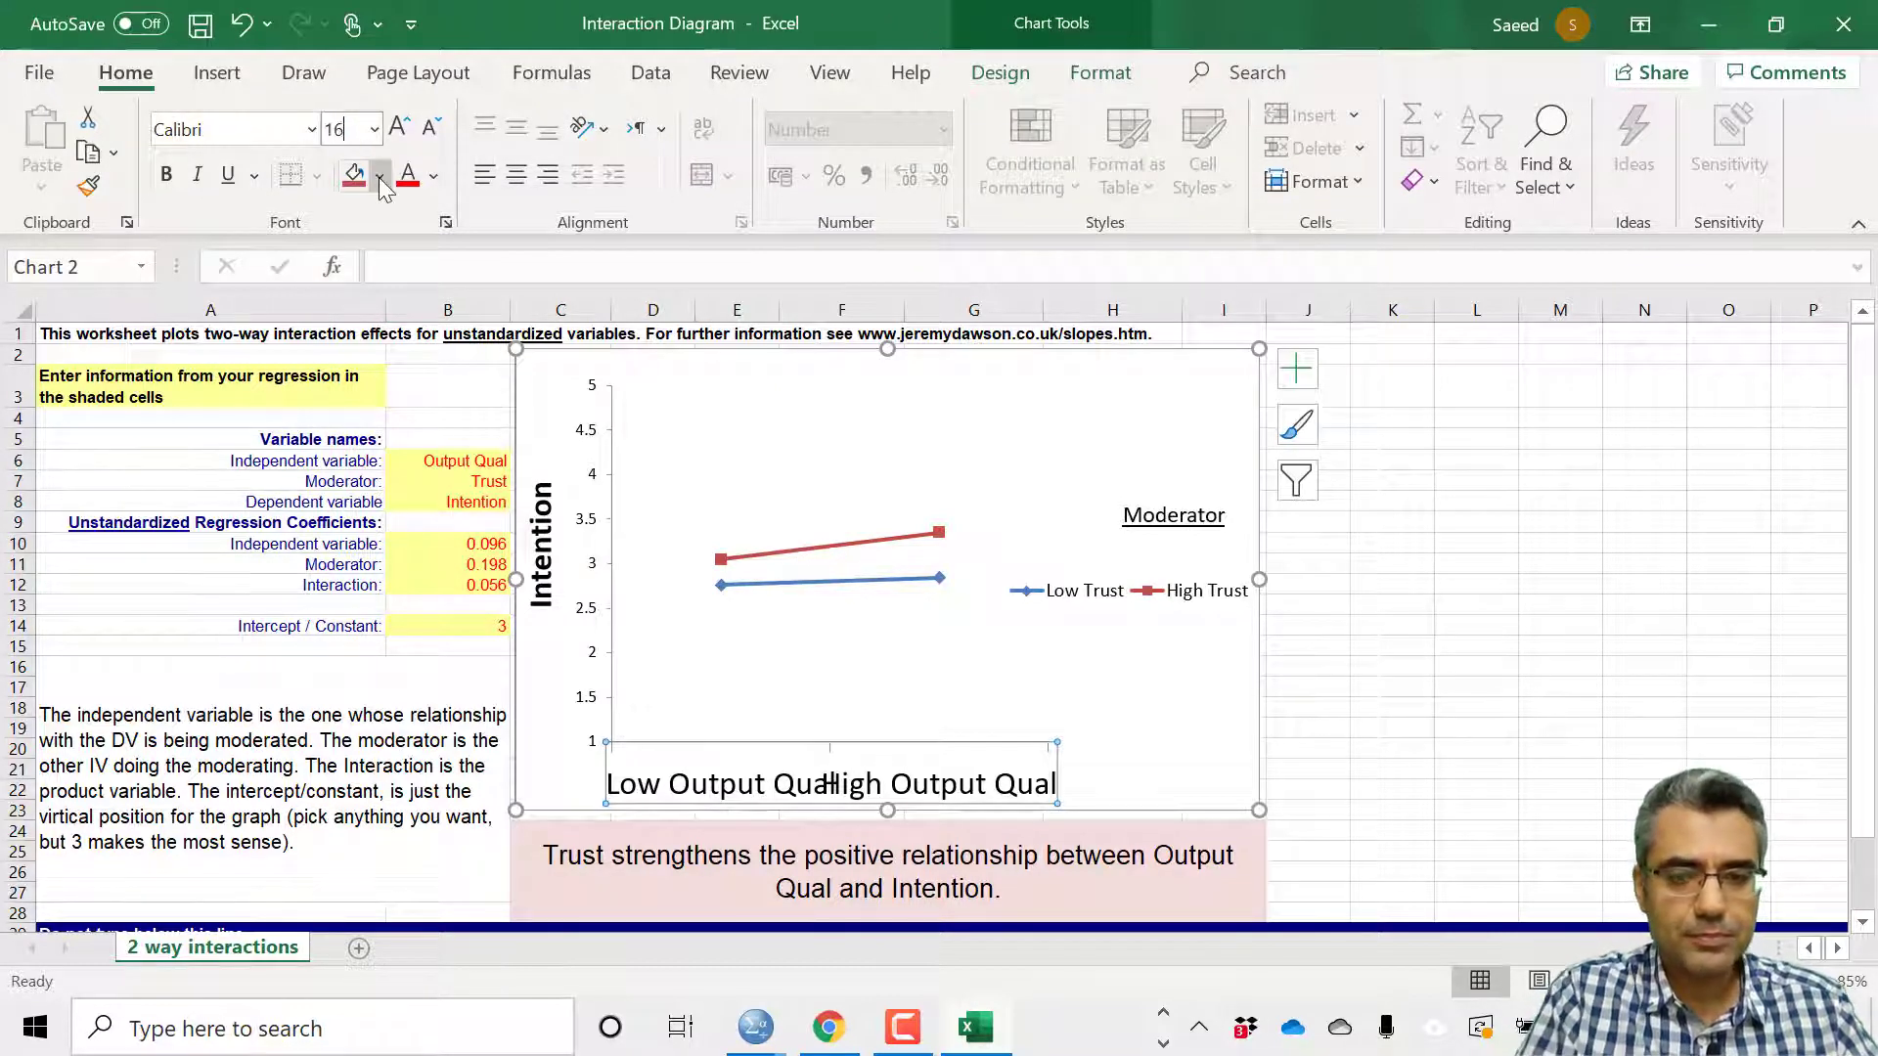
pyautogui.click(1310, 650)
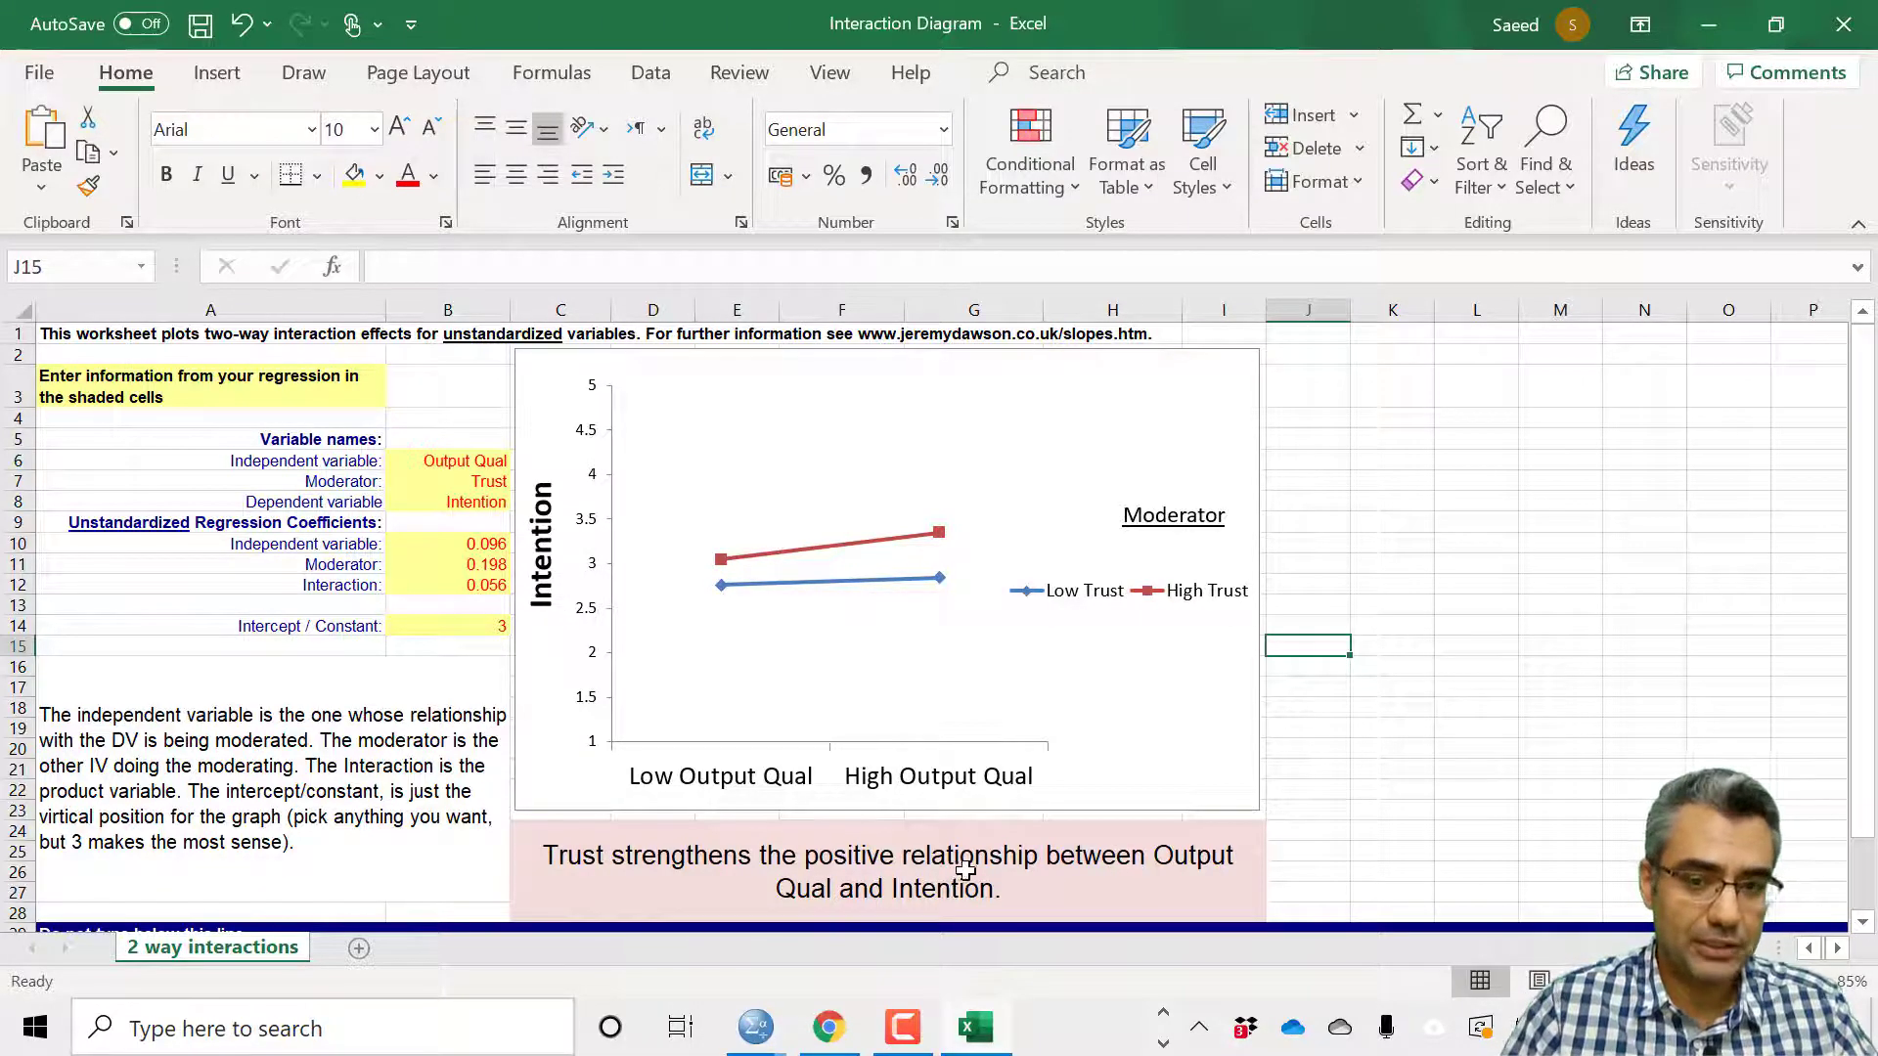
# Try an intercept of 2 to see how the plotted lines shift vertically, and restore it to 3.
pyautogui.click(473, 624)
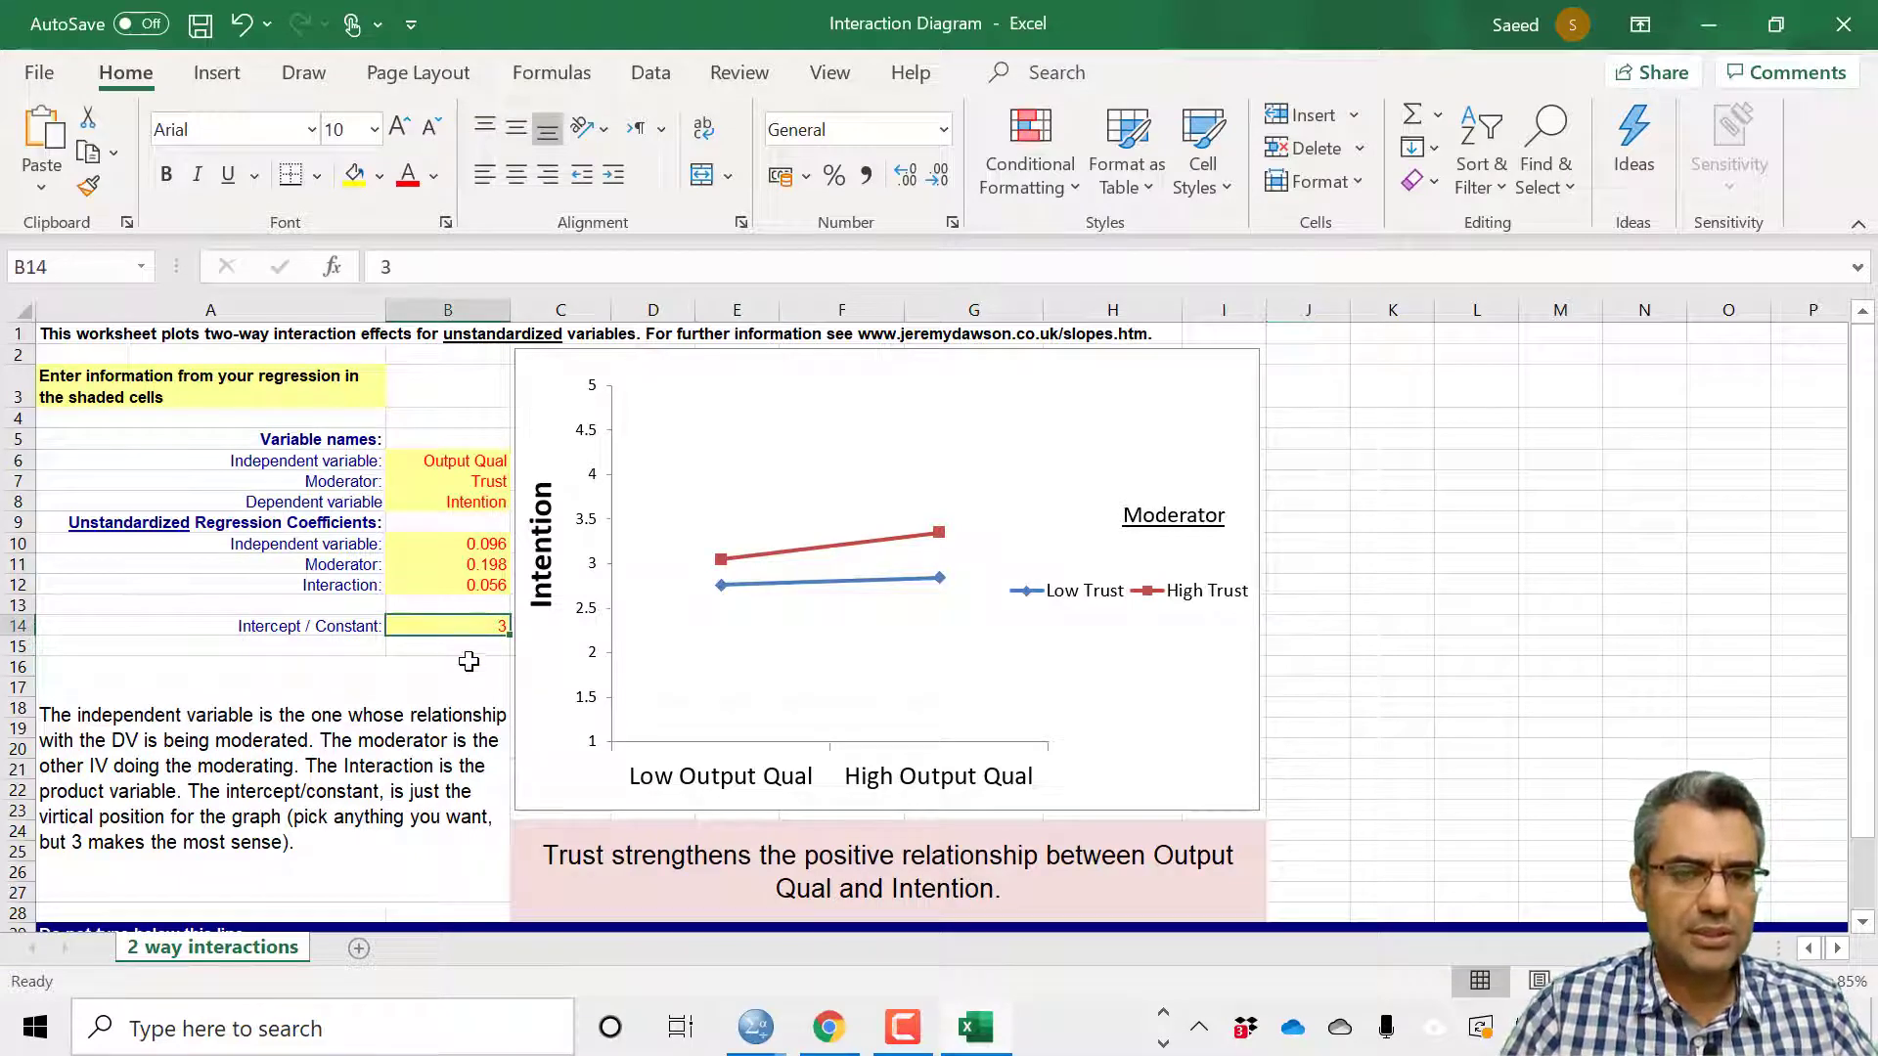
pyautogui.write('2')
pyautogui.click(464, 642)
pyautogui.click(472, 625)
pyautogui.write('3')
pyautogui.click(464, 646)
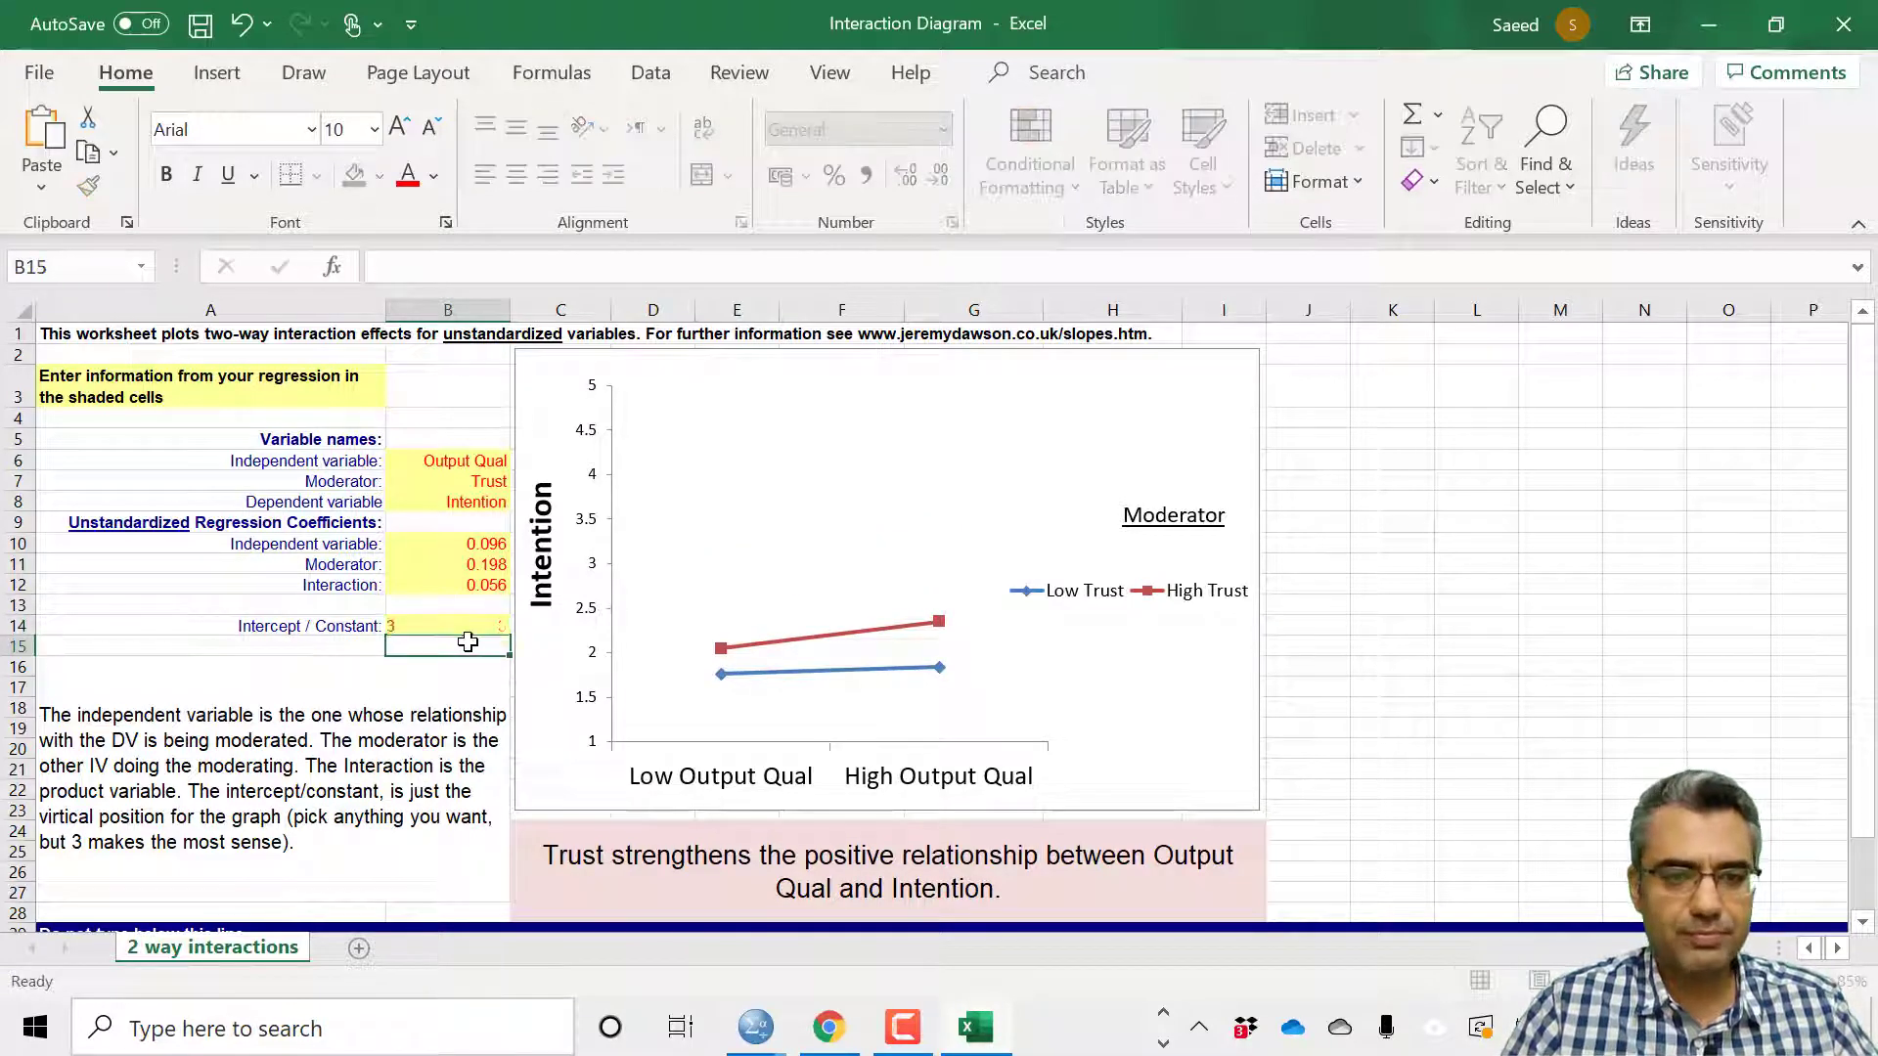
# Try a moderator coefficient of 0.3 to see its effect on the plot, and undo the change.
pyautogui.click(459, 568)
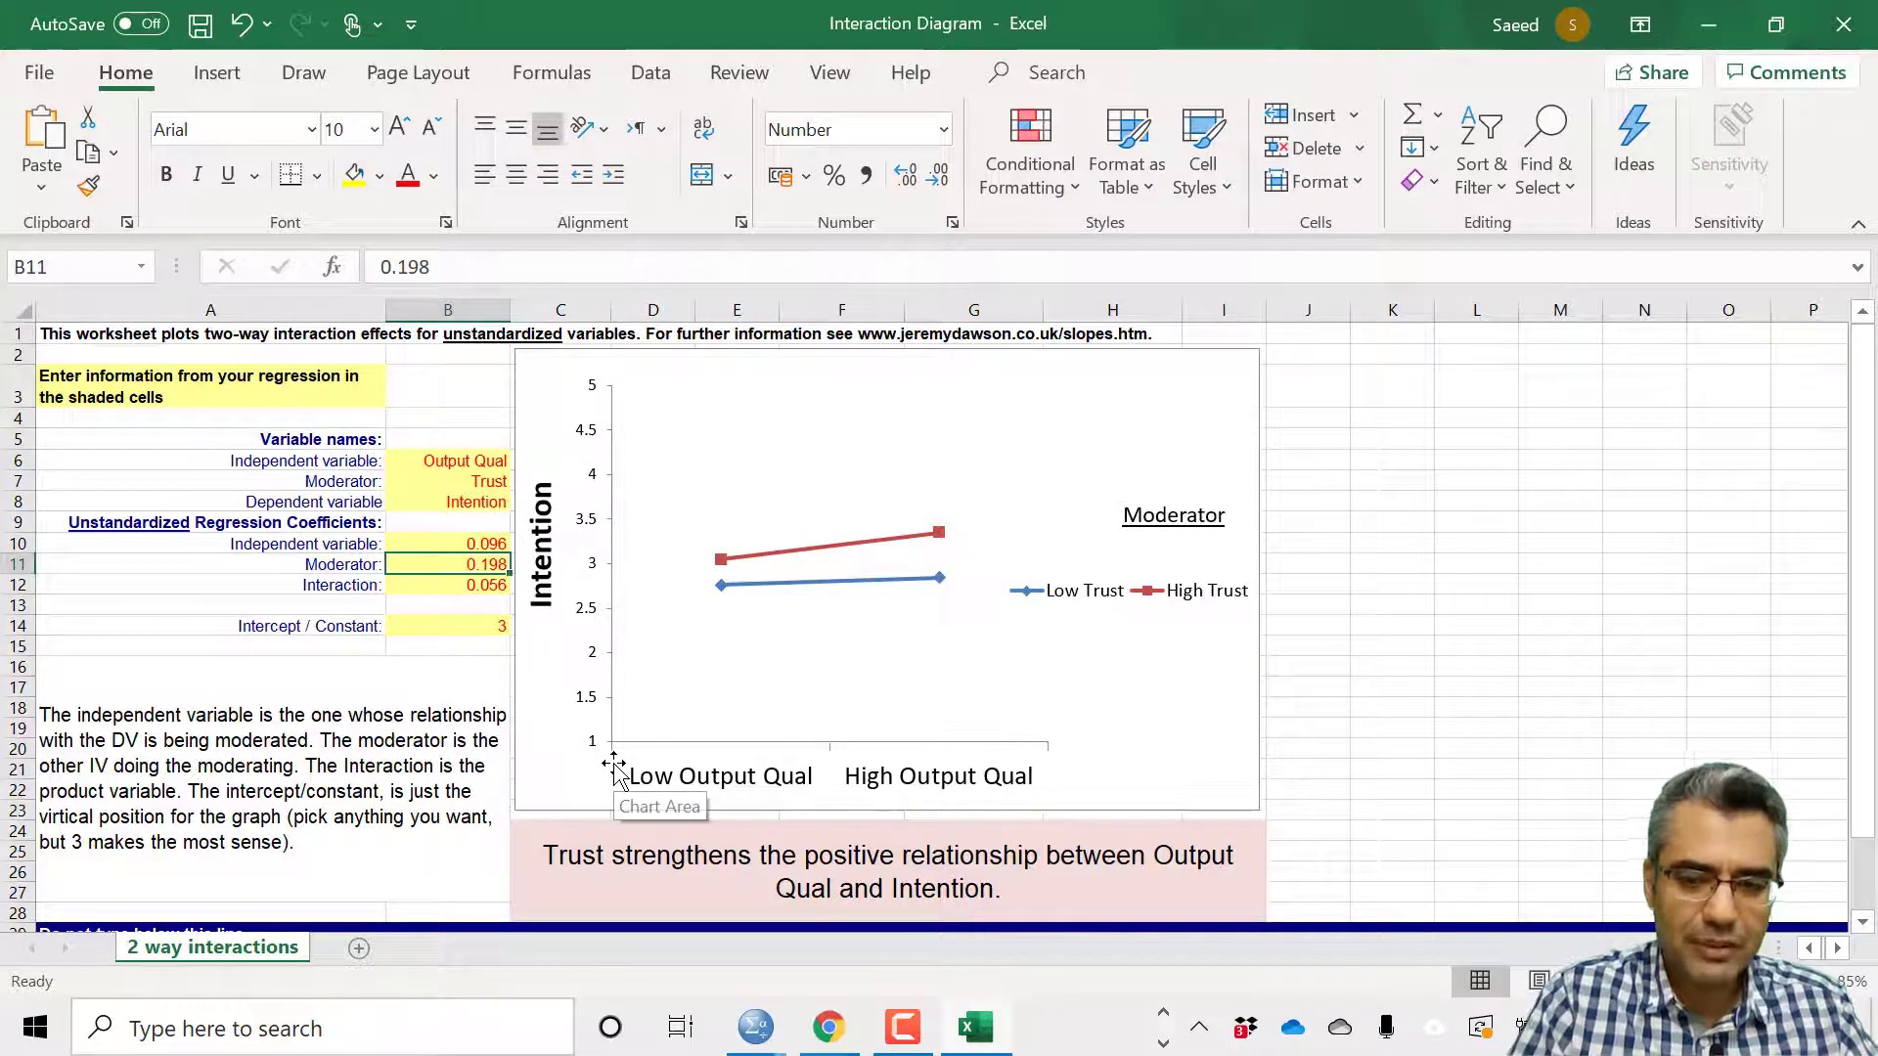
pyautogui.write('0.3')
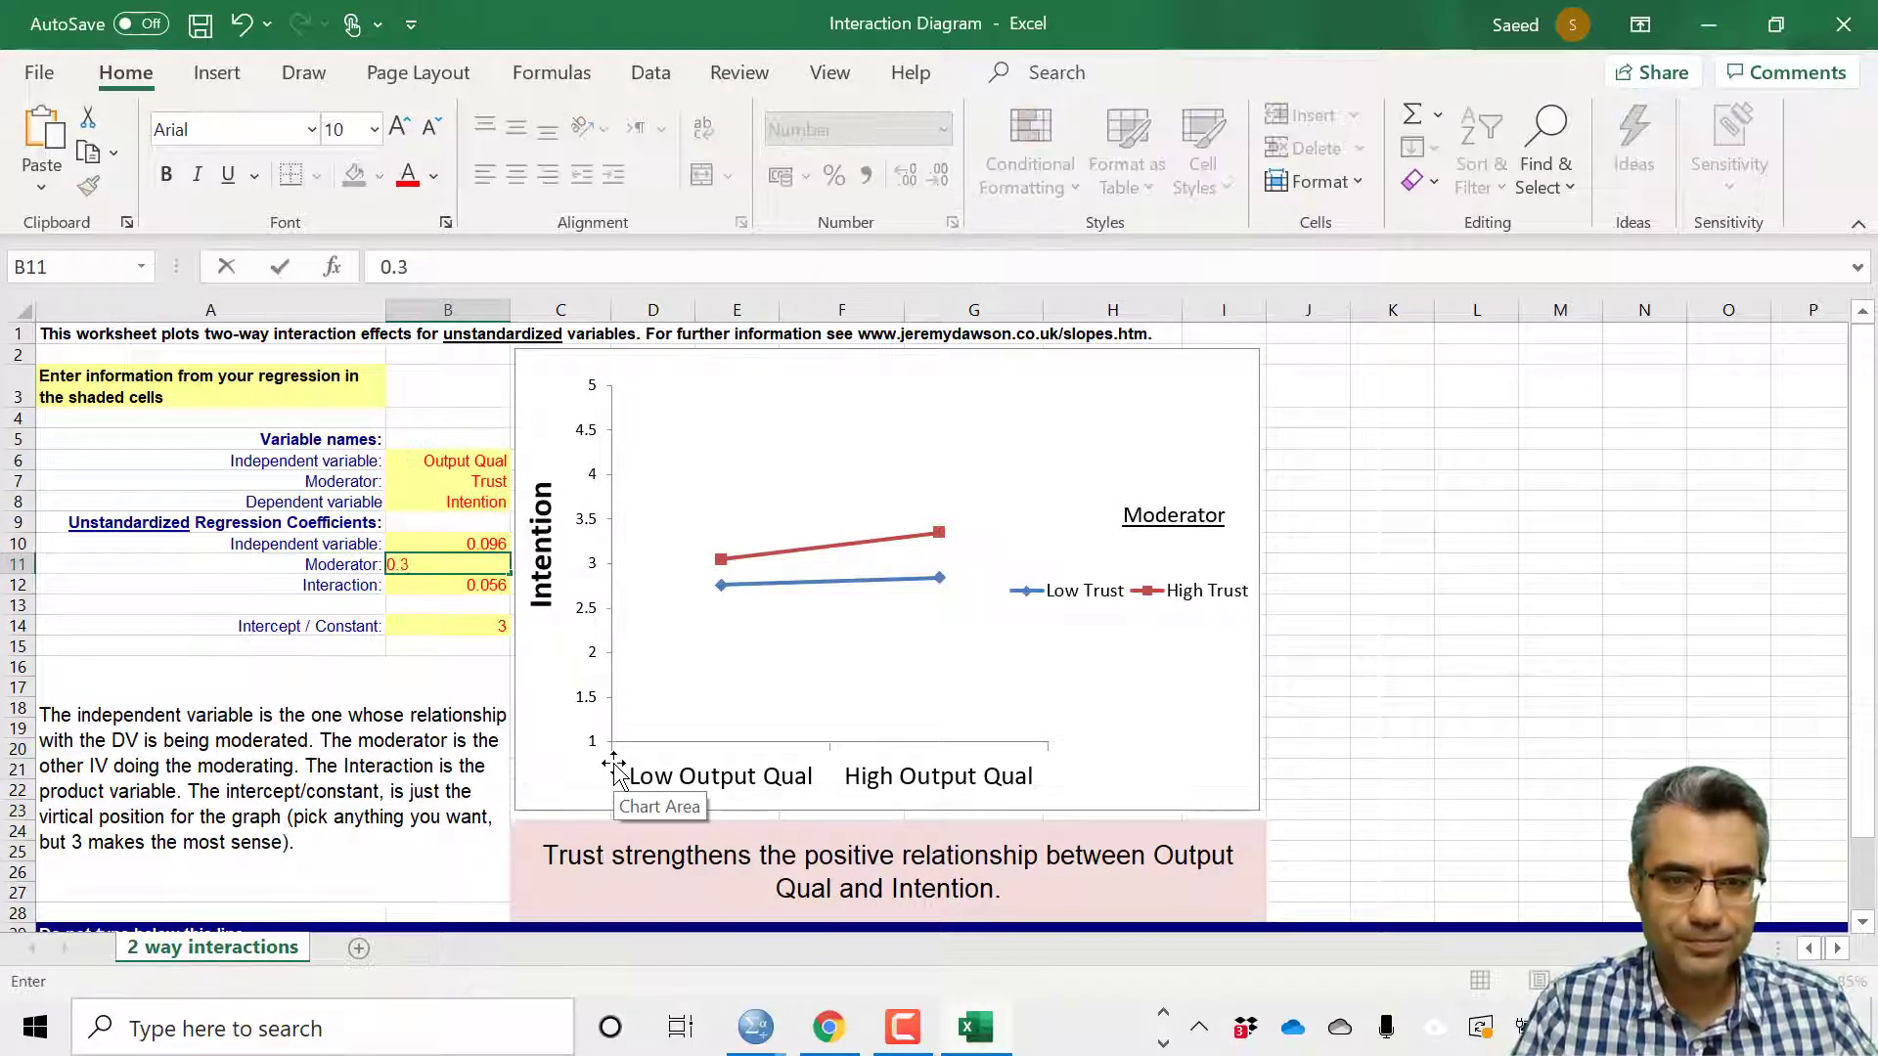
pyautogui.press('Up')
pyautogui.press('Down')
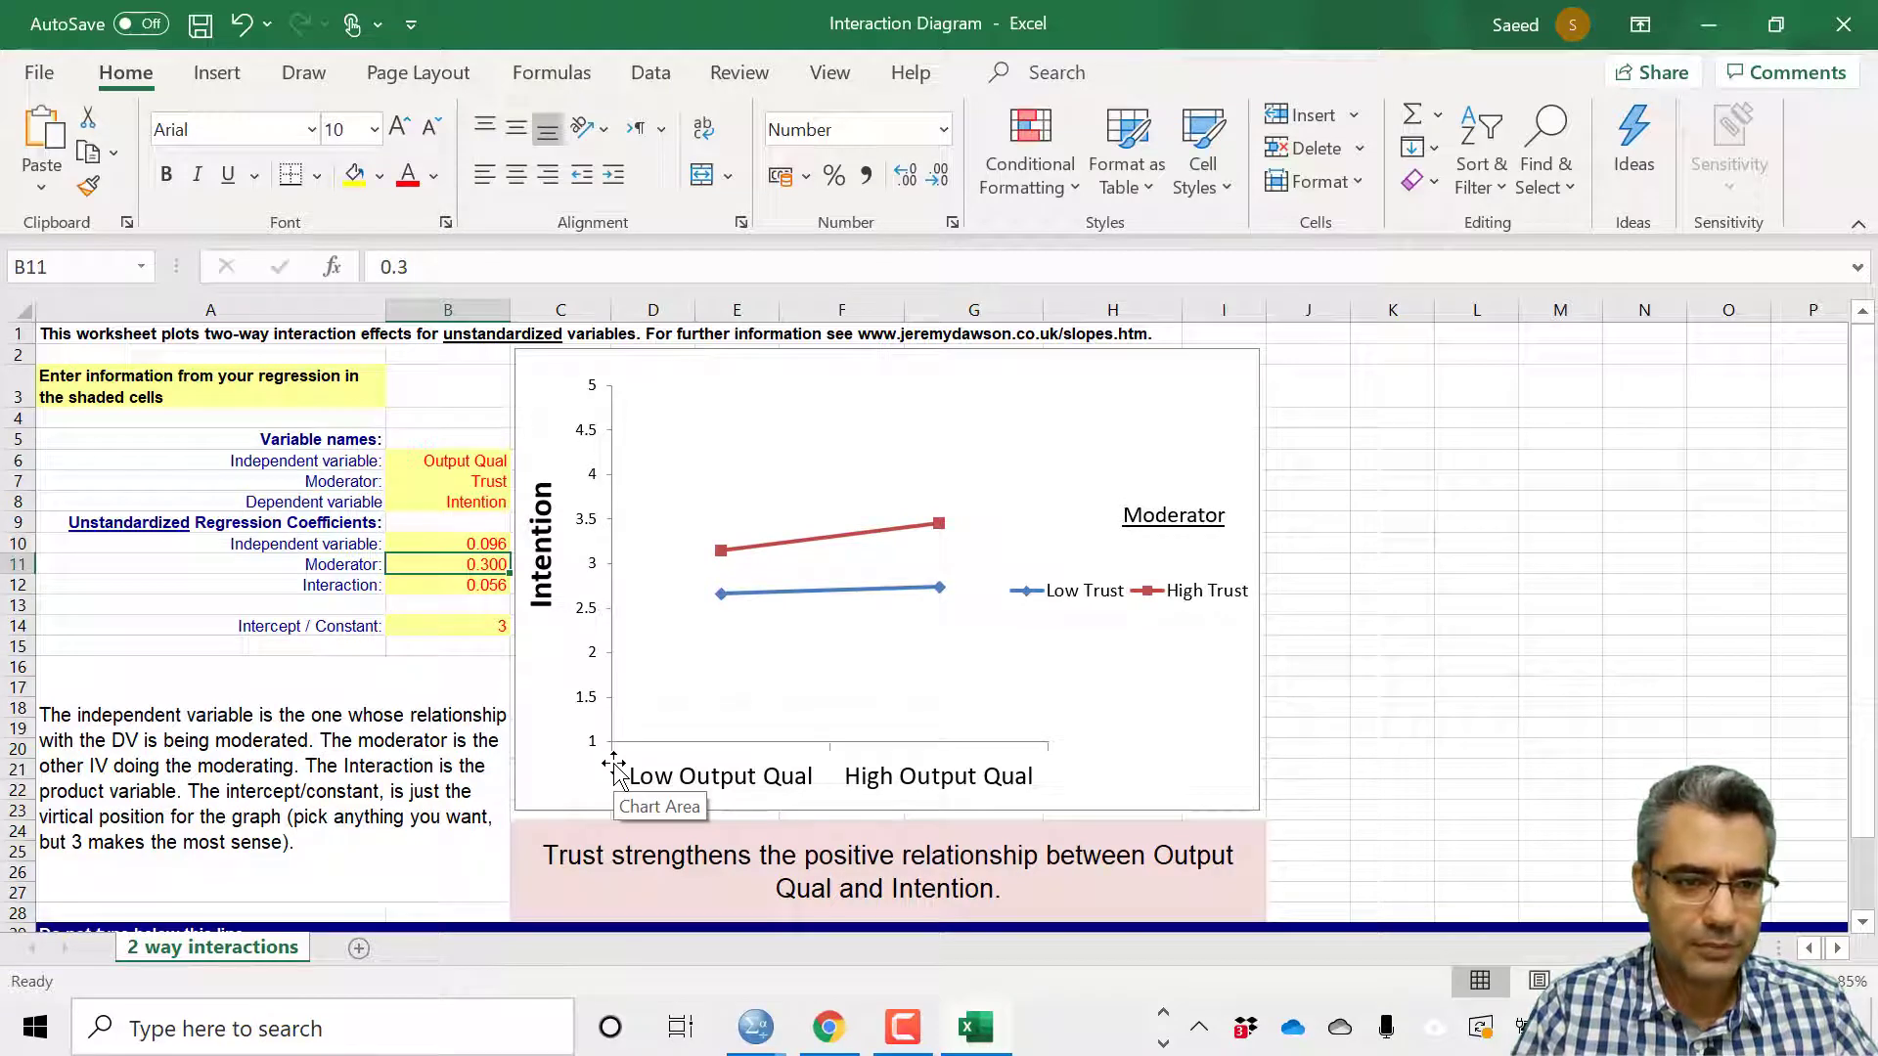
pyautogui.hotkey('ctrl', 'z')
# Set the interaction coefficient to 0.2, reverting and reapplying it once to compare the slopes of the Trust lines.
pyautogui.press('Down')
pyautogui.write('0.2')
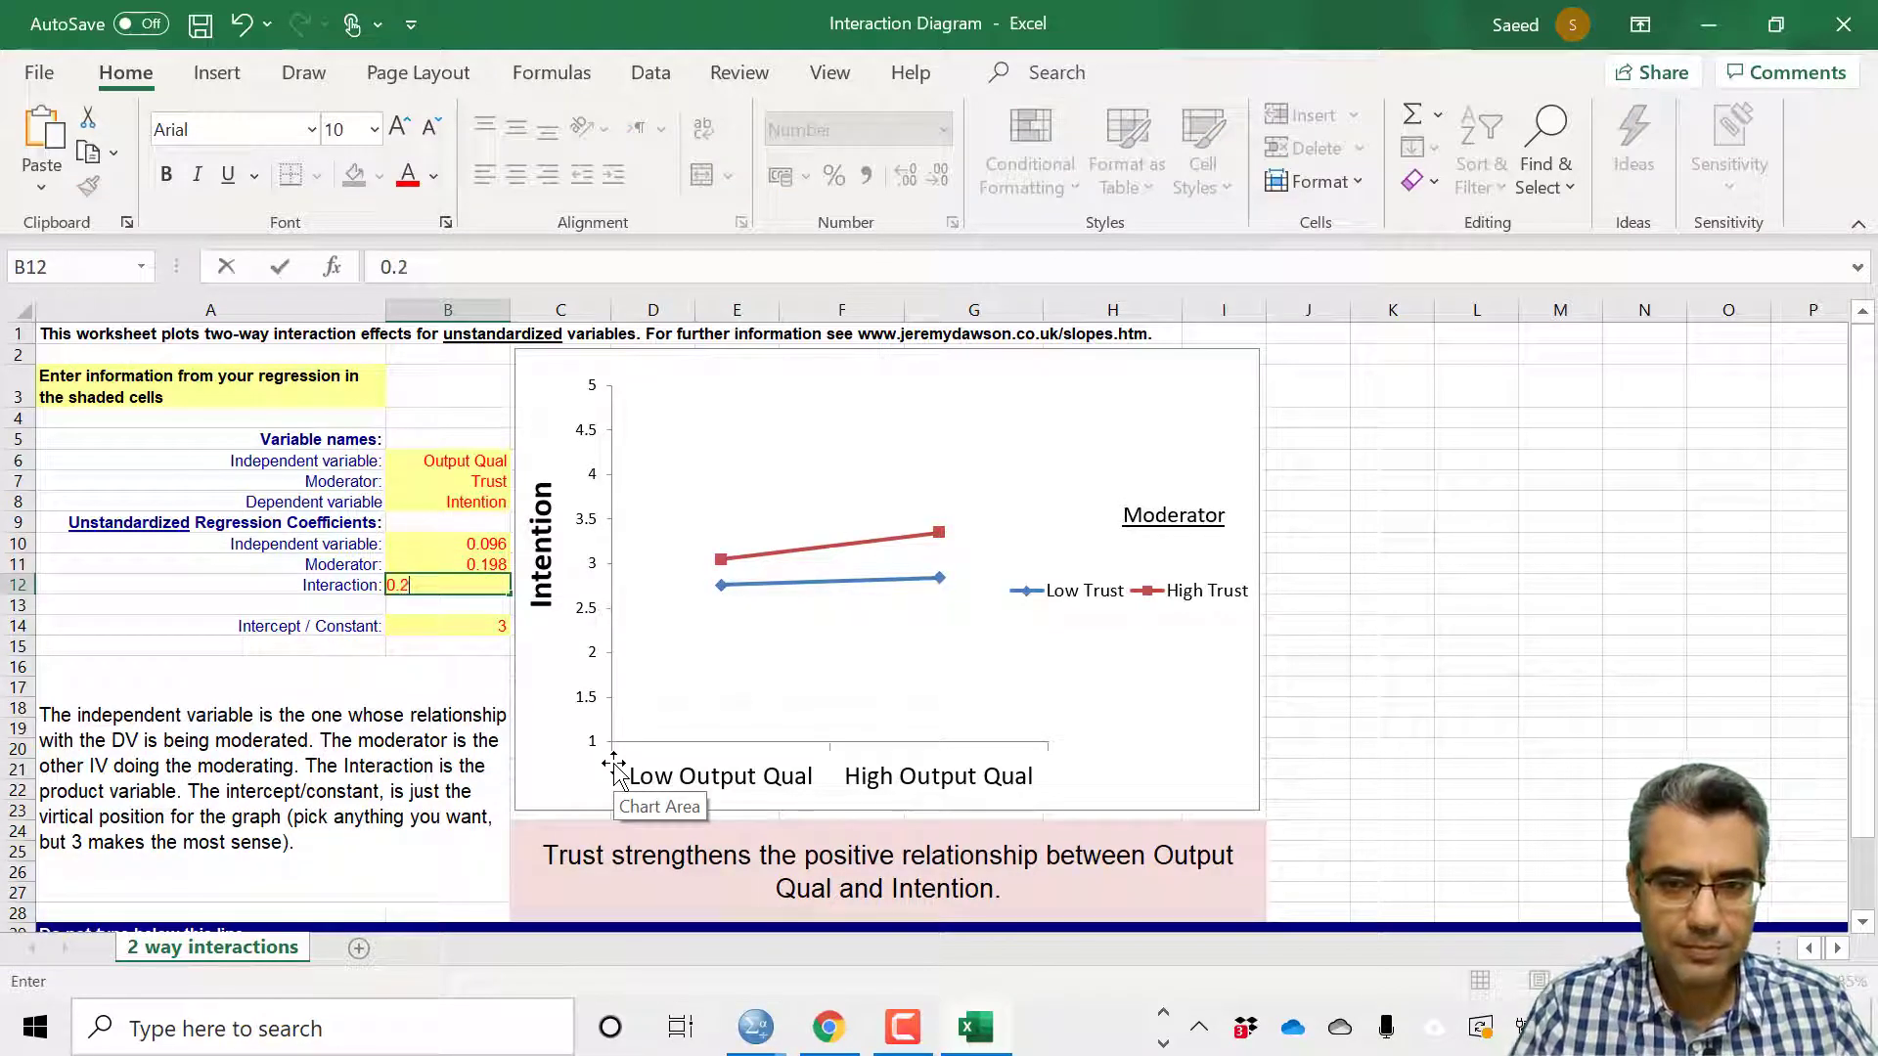
pyautogui.press('Return')
pyautogui.press('Up')
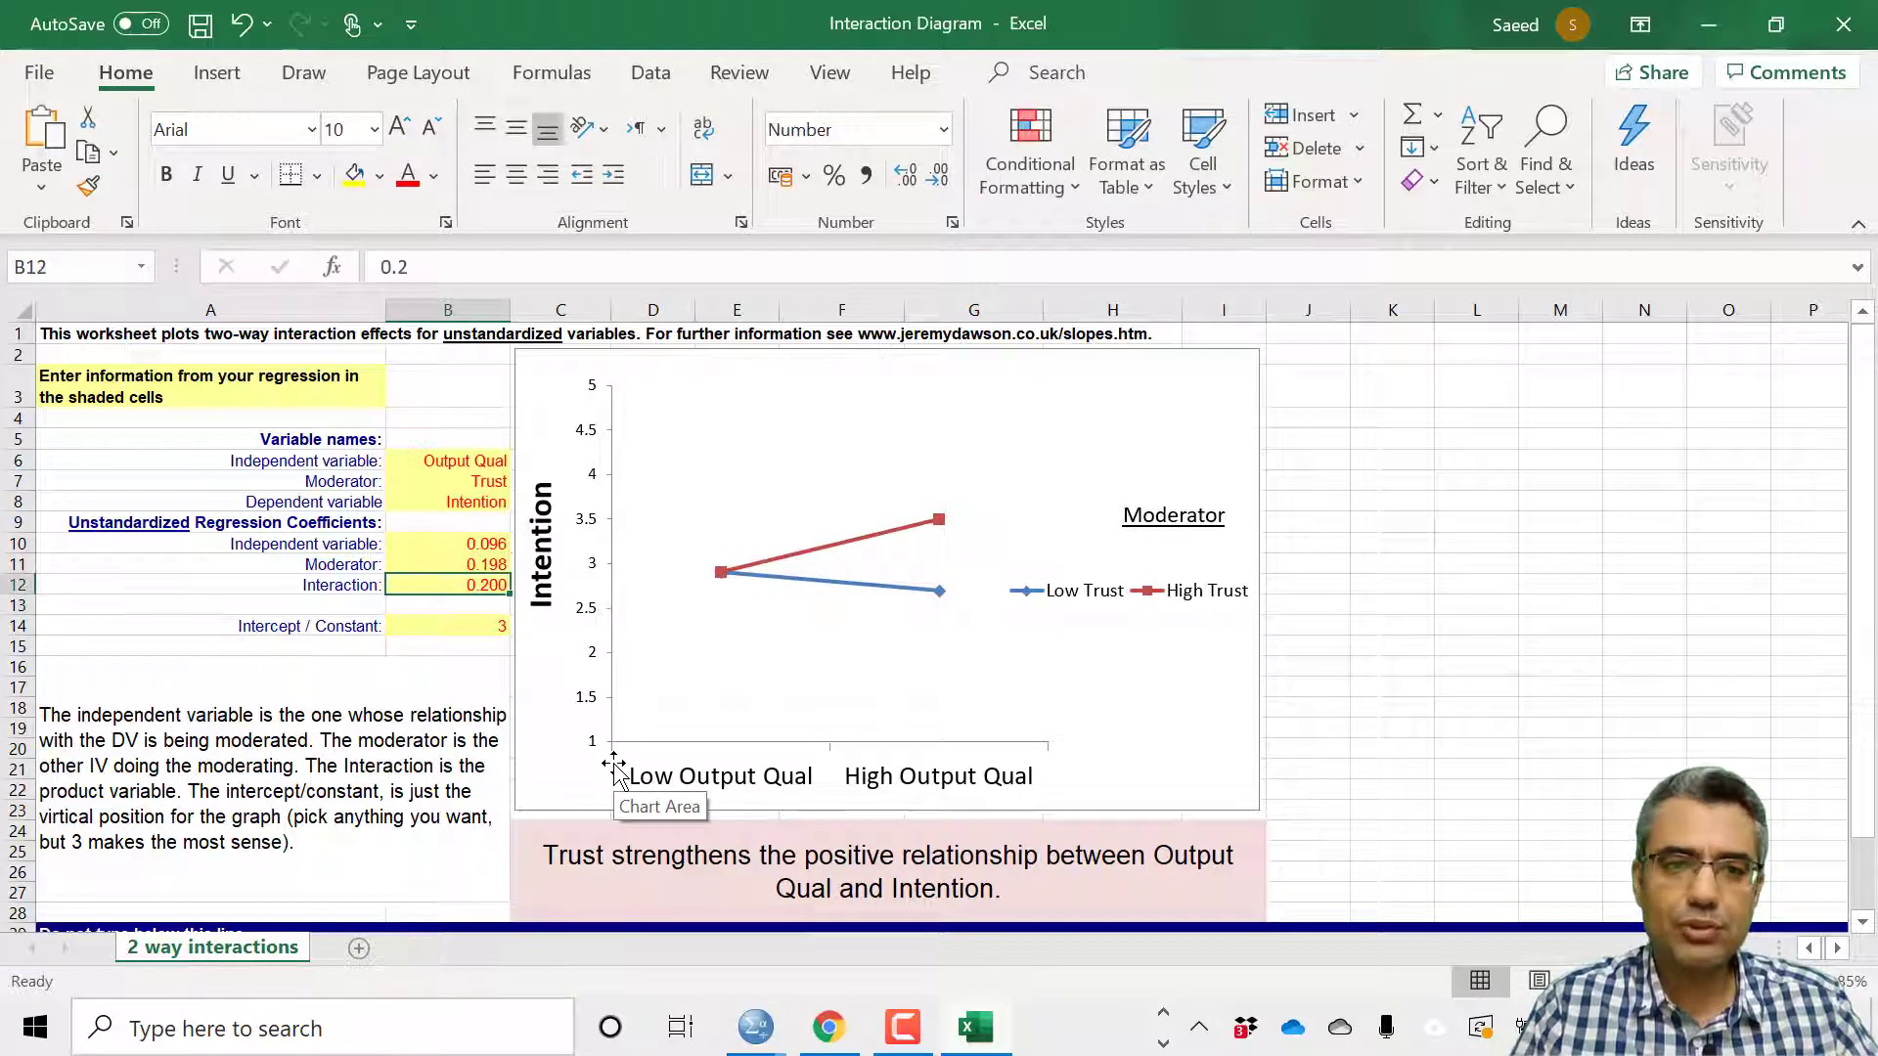
pyautogui.hotkey('ctrl', 'z')
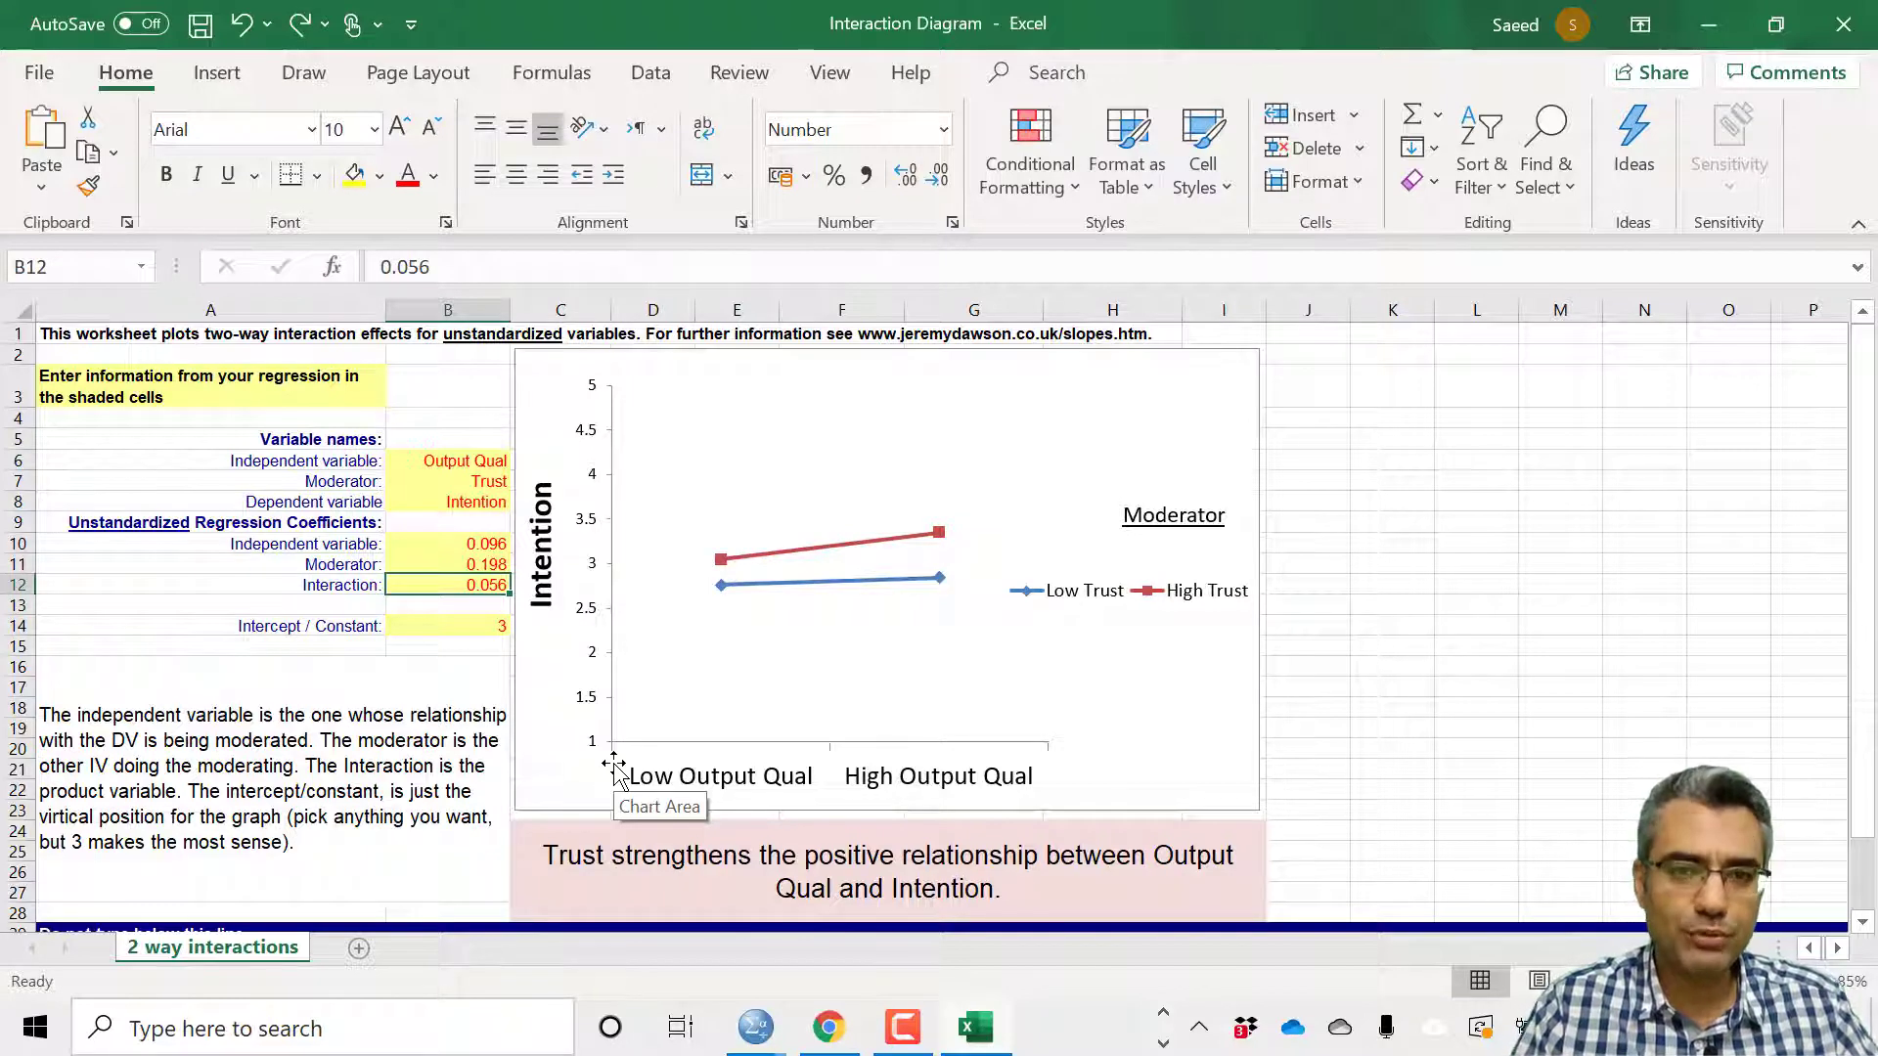
pyautogui.write('0.2')
pyautogui.press('Return')
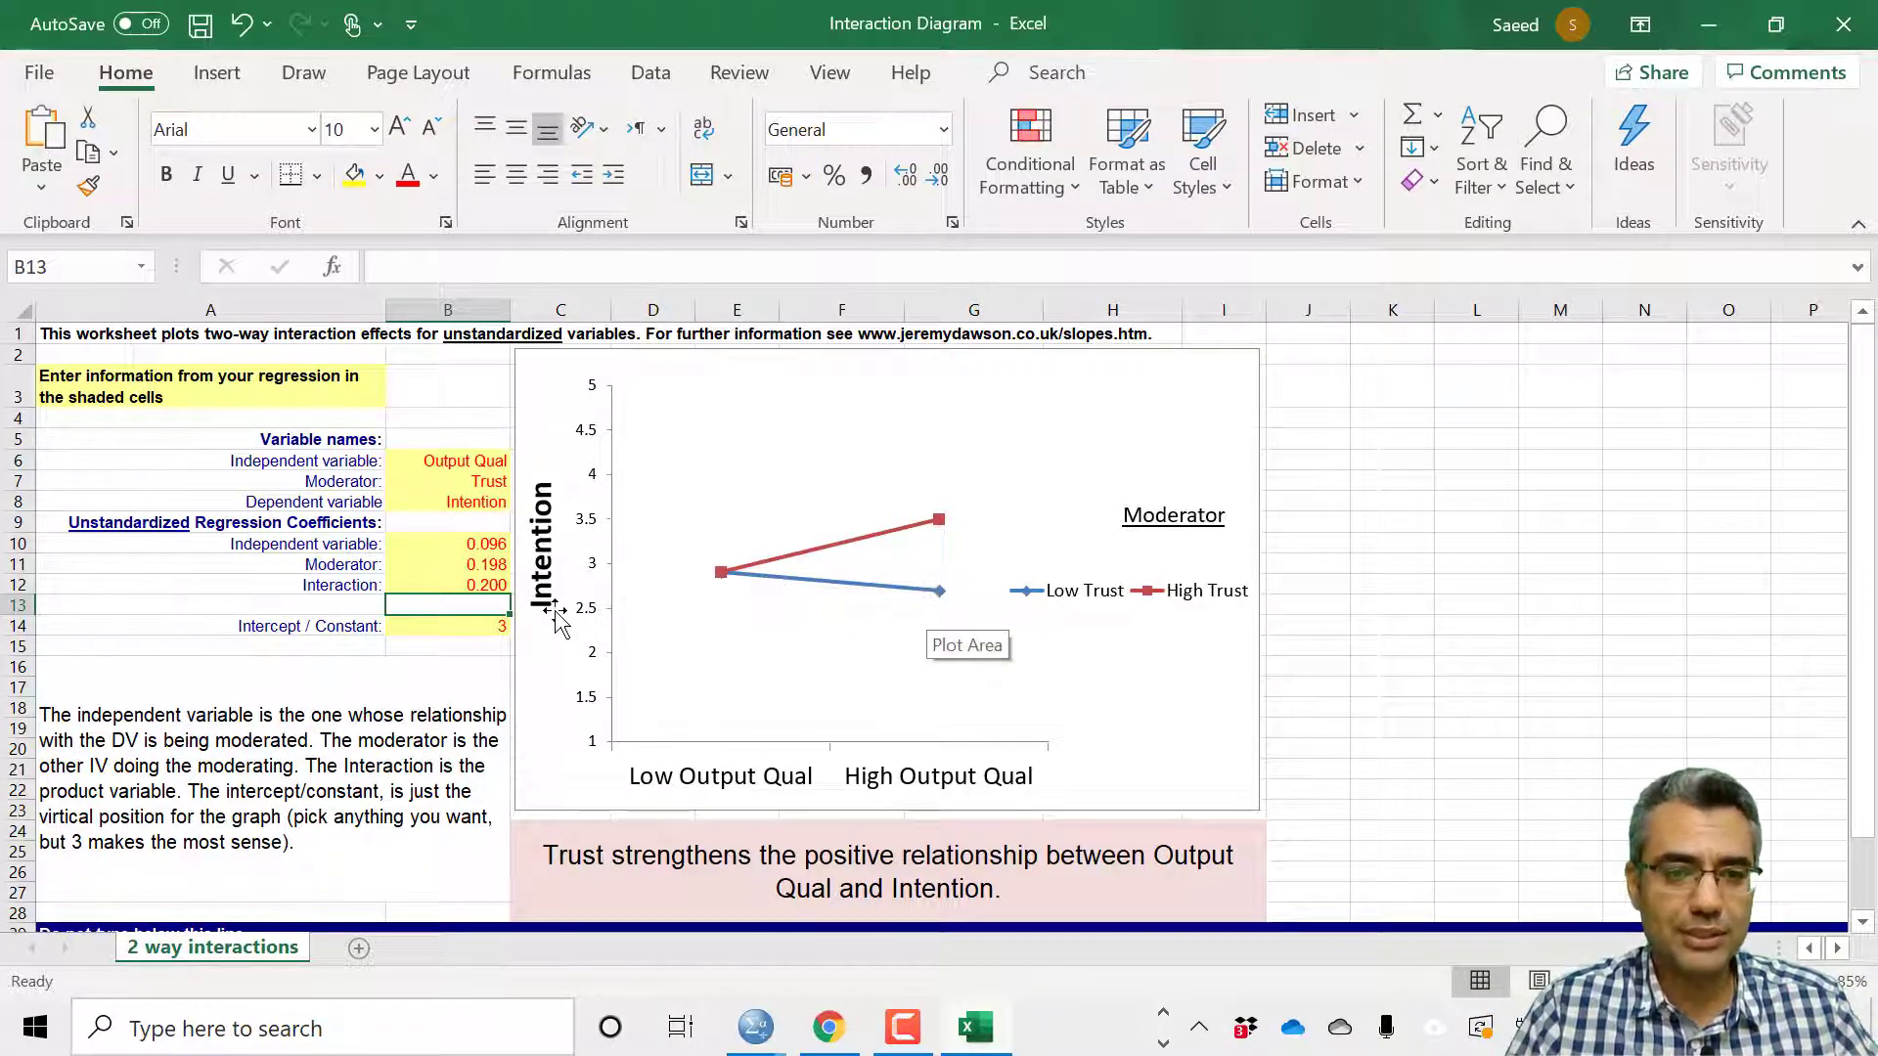
# Try an interaction coefficient of 0.4 to see how it changes the slopes of the Low and High Trust lines.
pyautogui.click(491, 585)
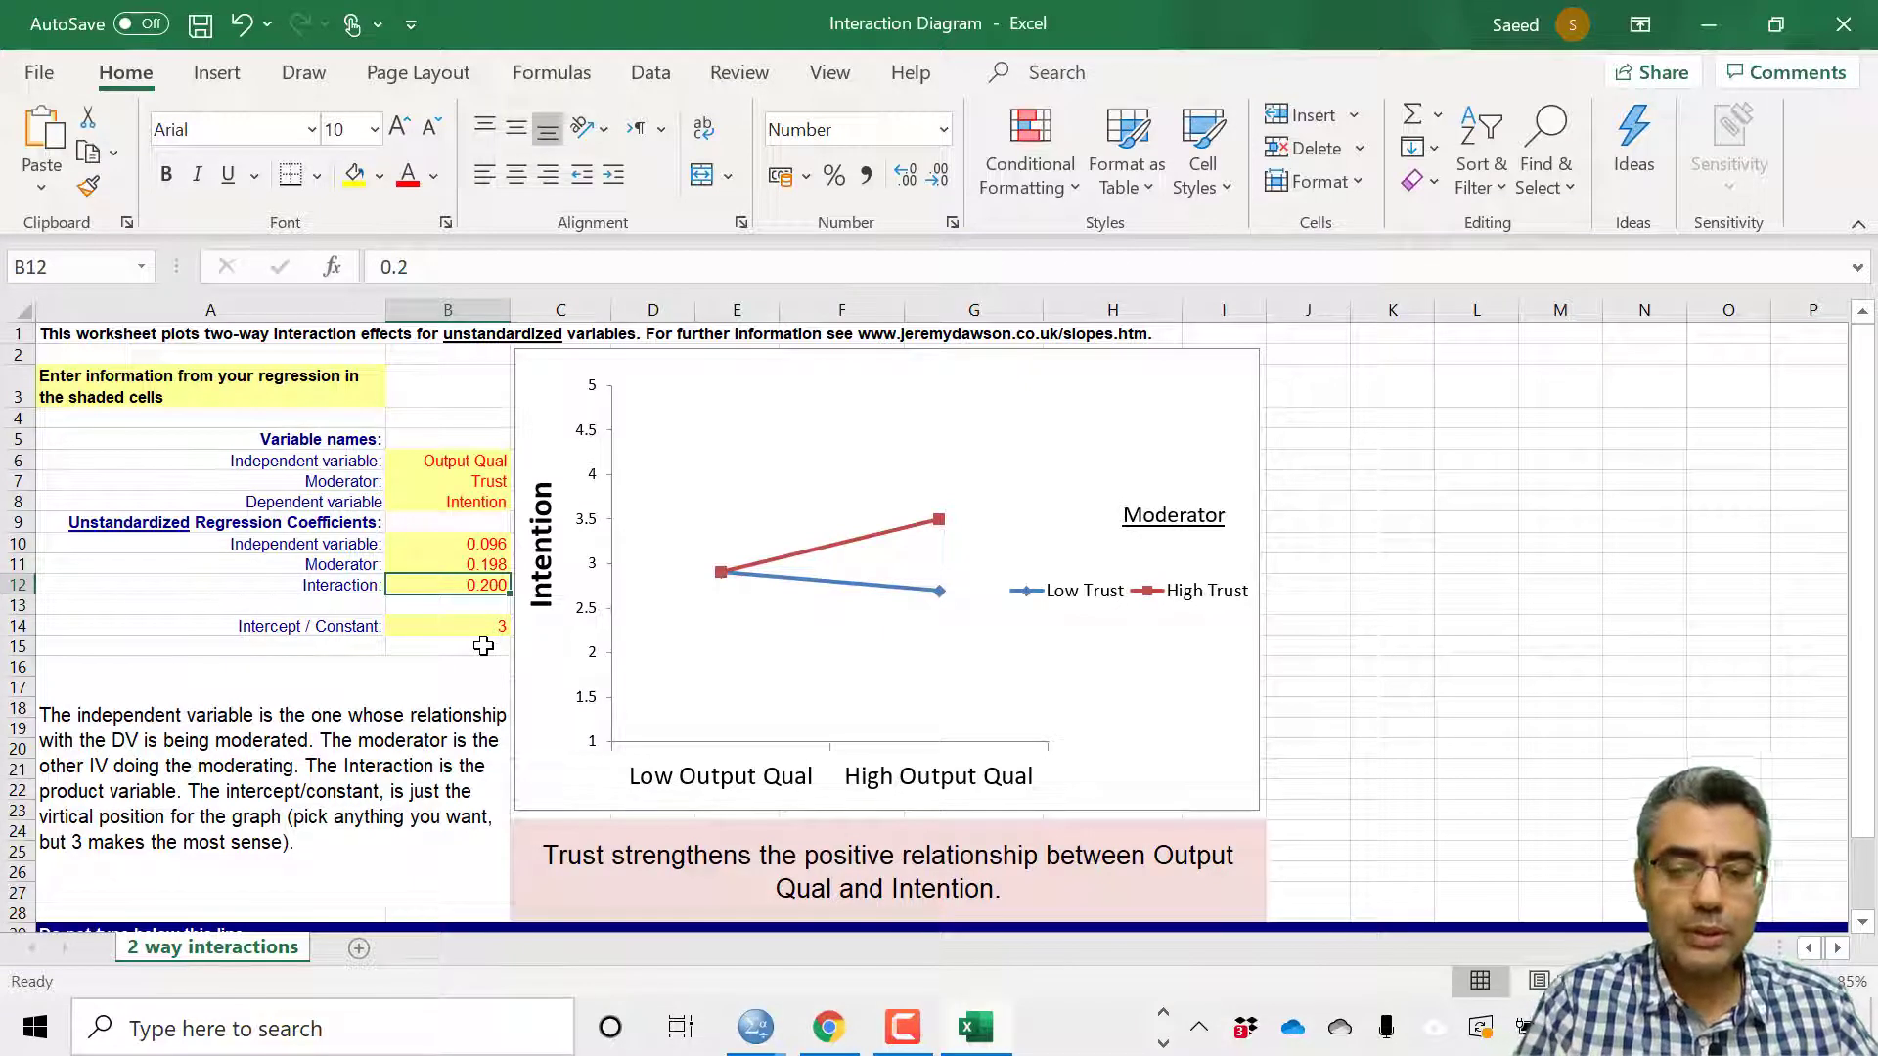
pyautogui.write('0.4')
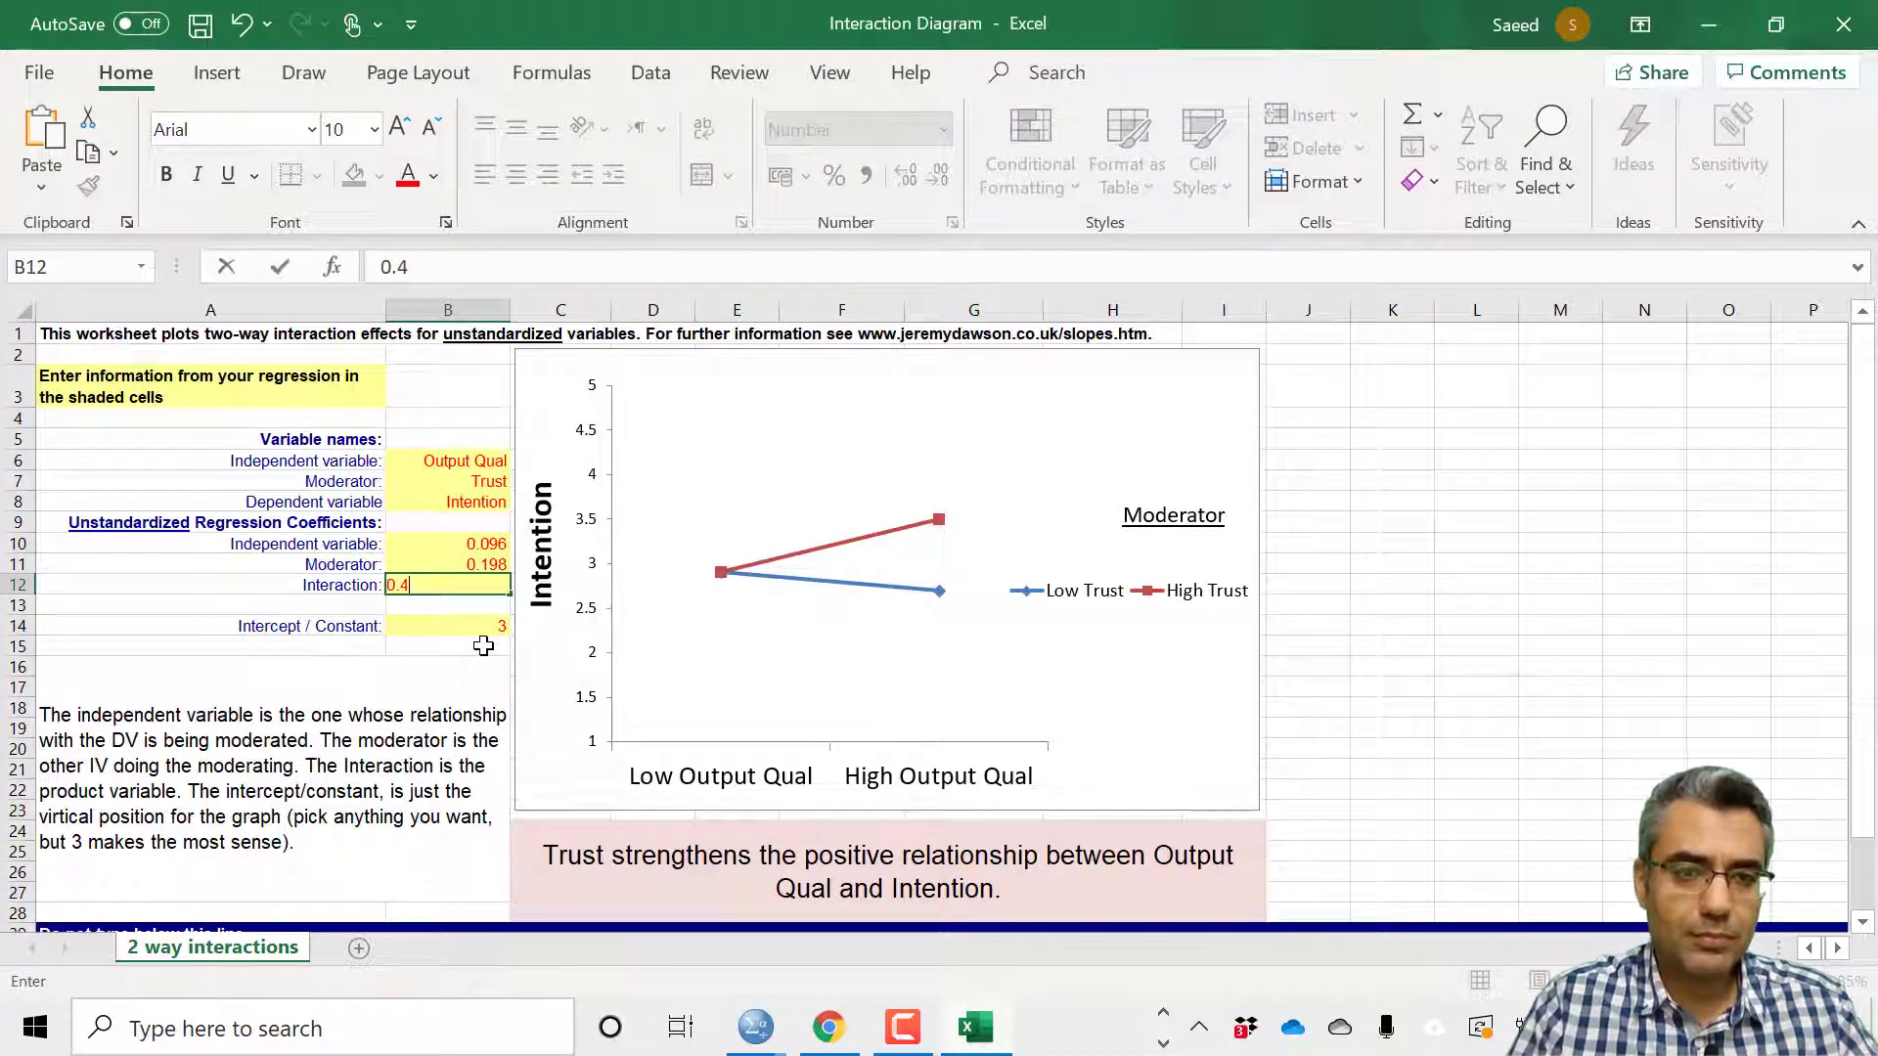
pyautogui.press('Return')
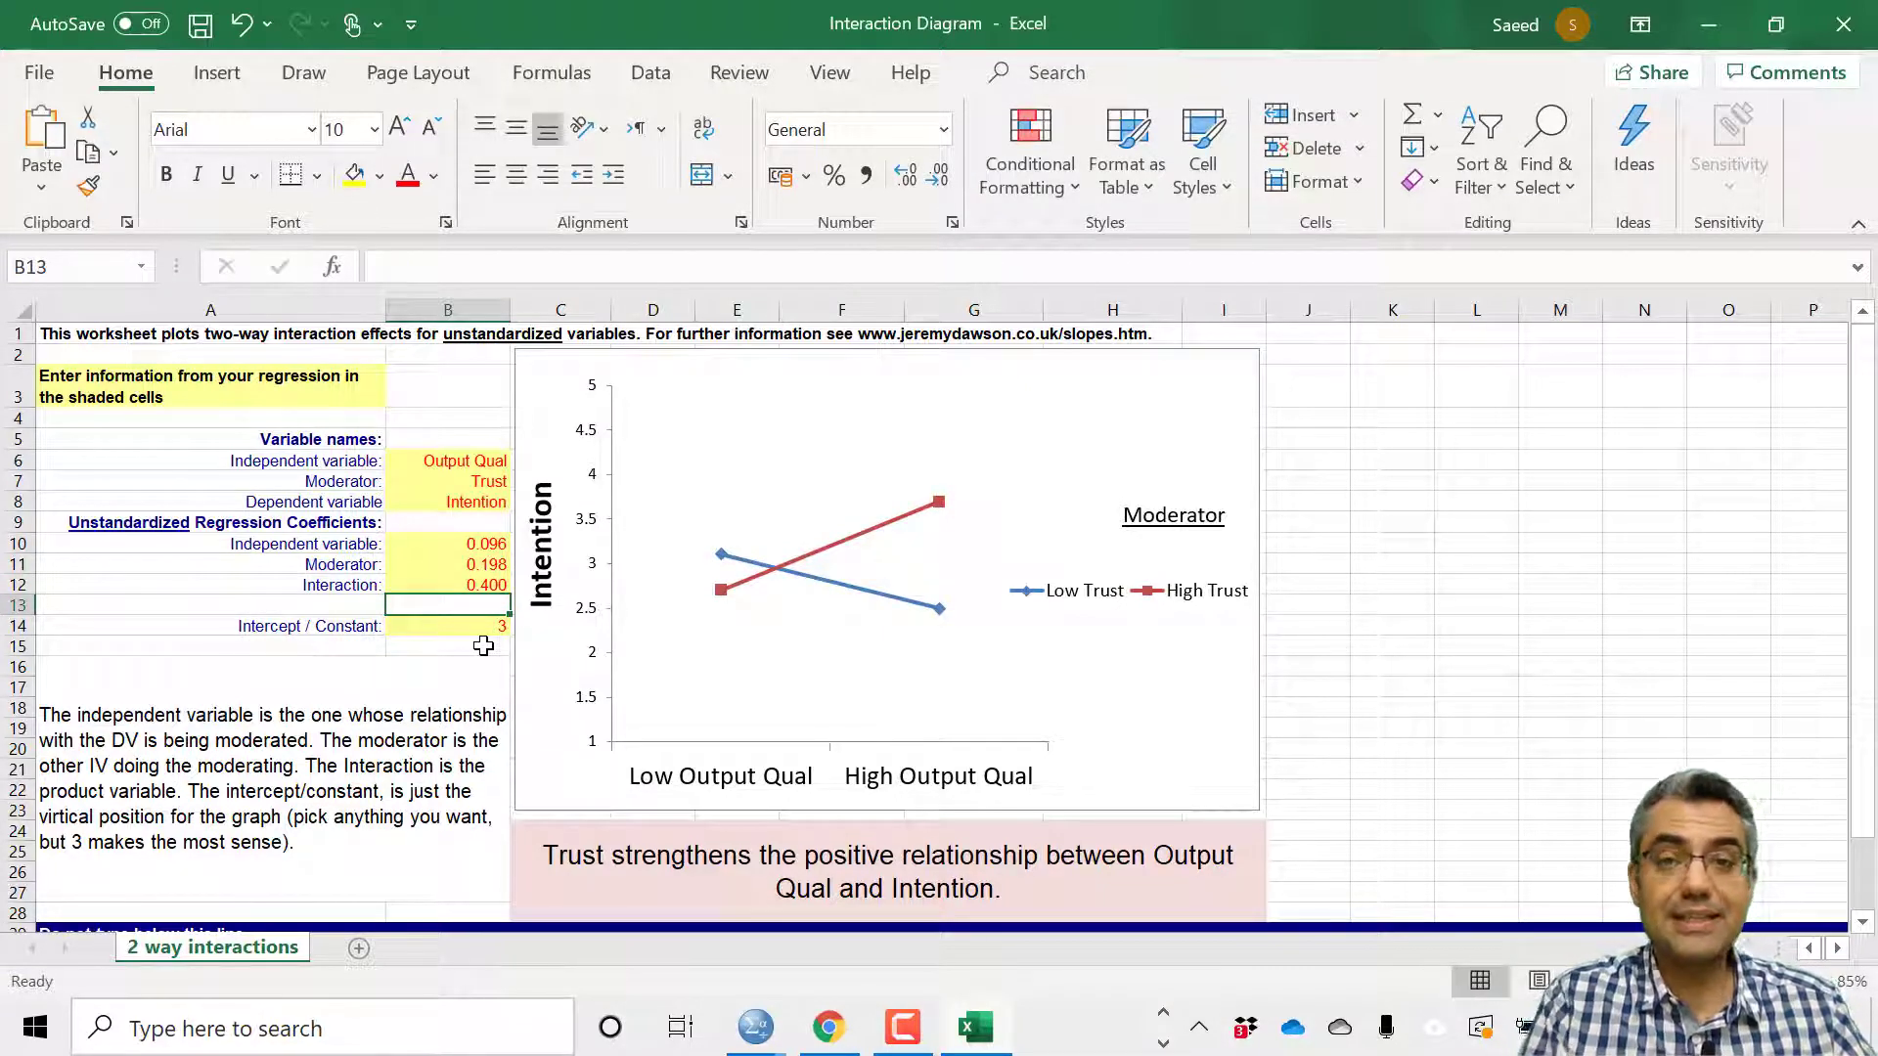
# Set the interaction coefficient to -0.2 to see how a negative interaction changes the plot and its interpretation.
pyautogui.click(478, 587)
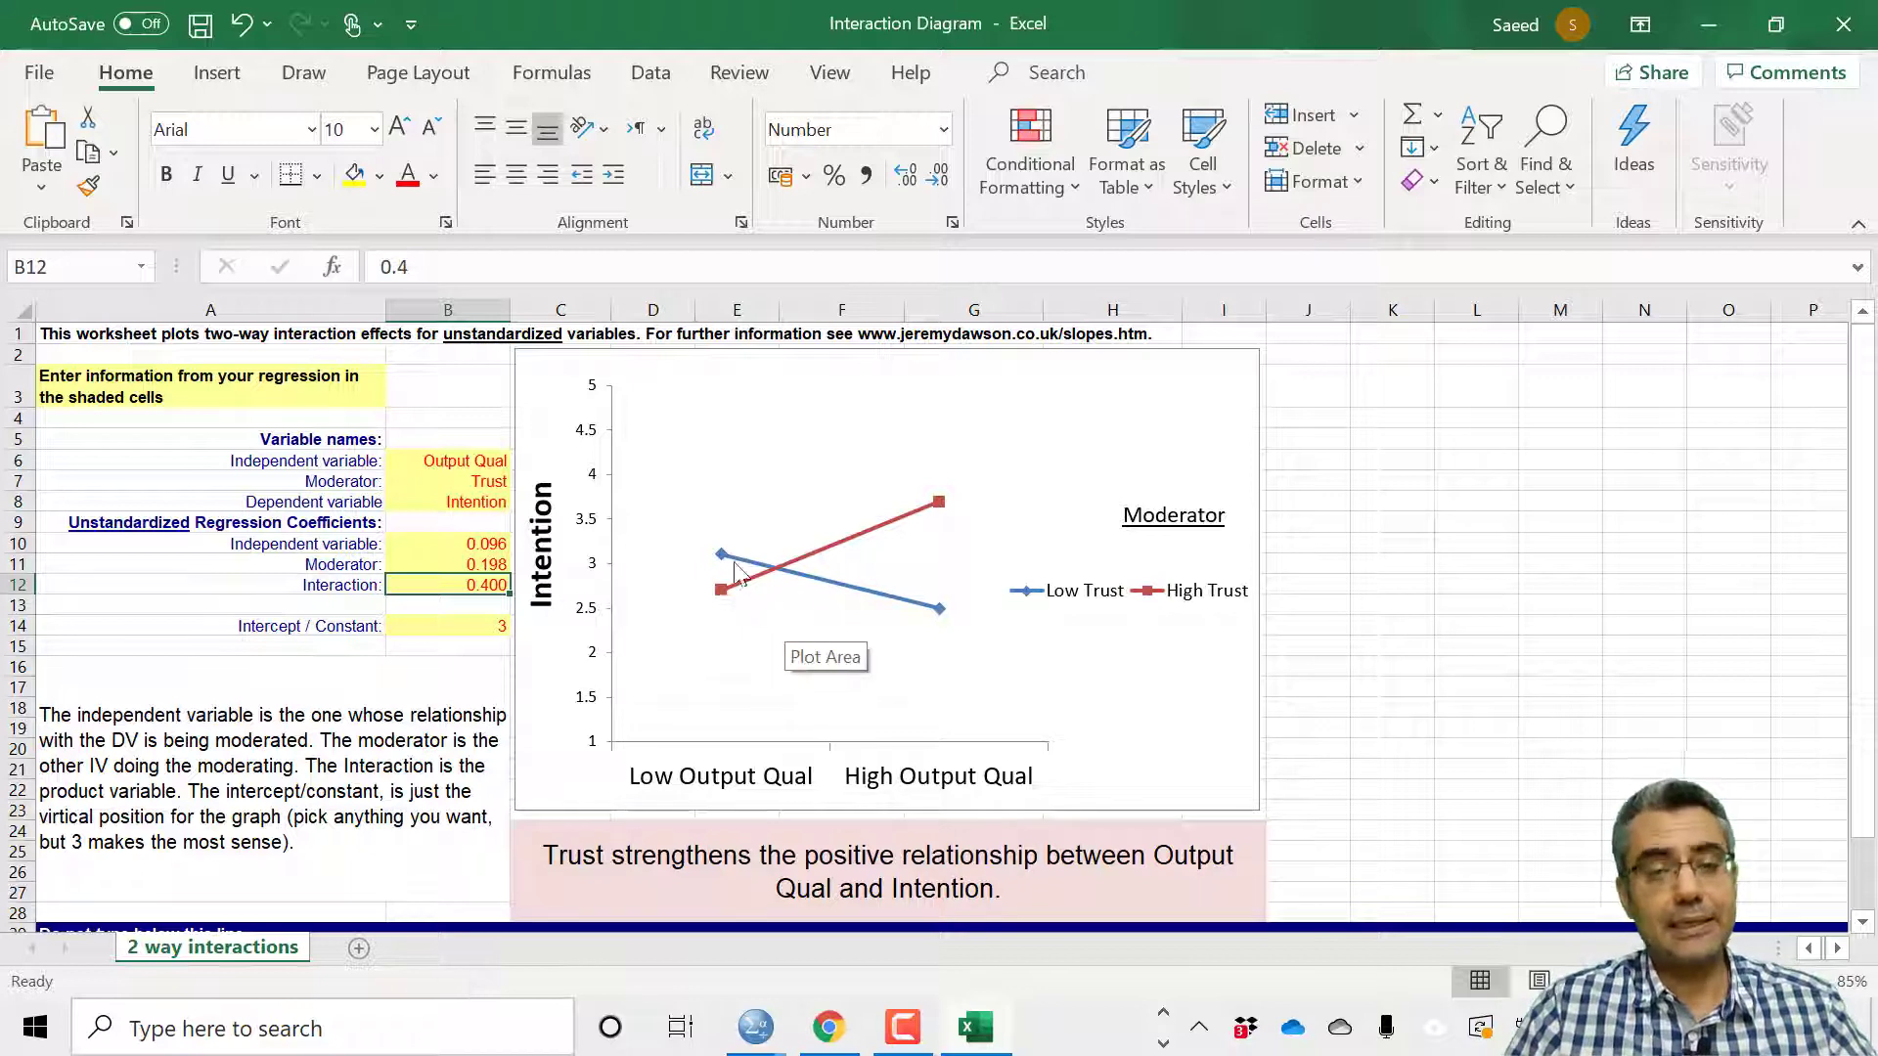
pyautogui.write('-')
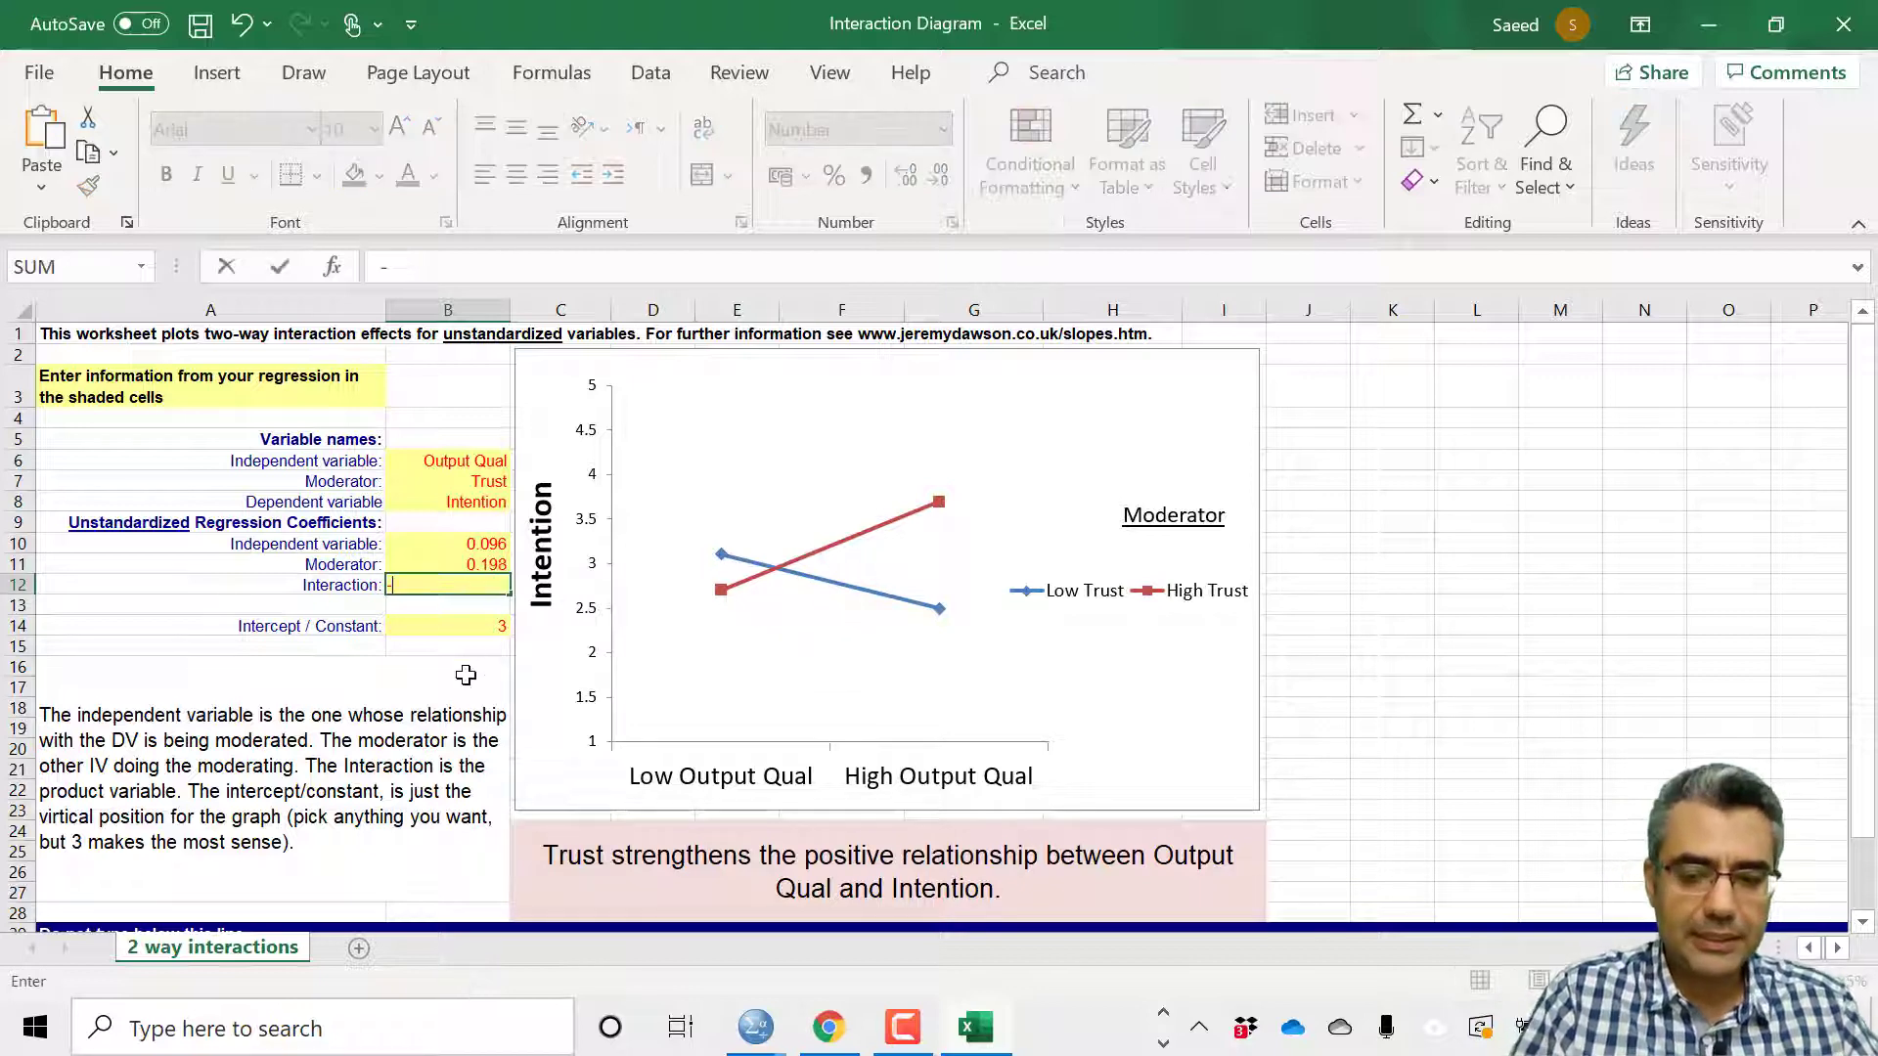
pyautogui.write('0.2')
pyautogui.press('Return')
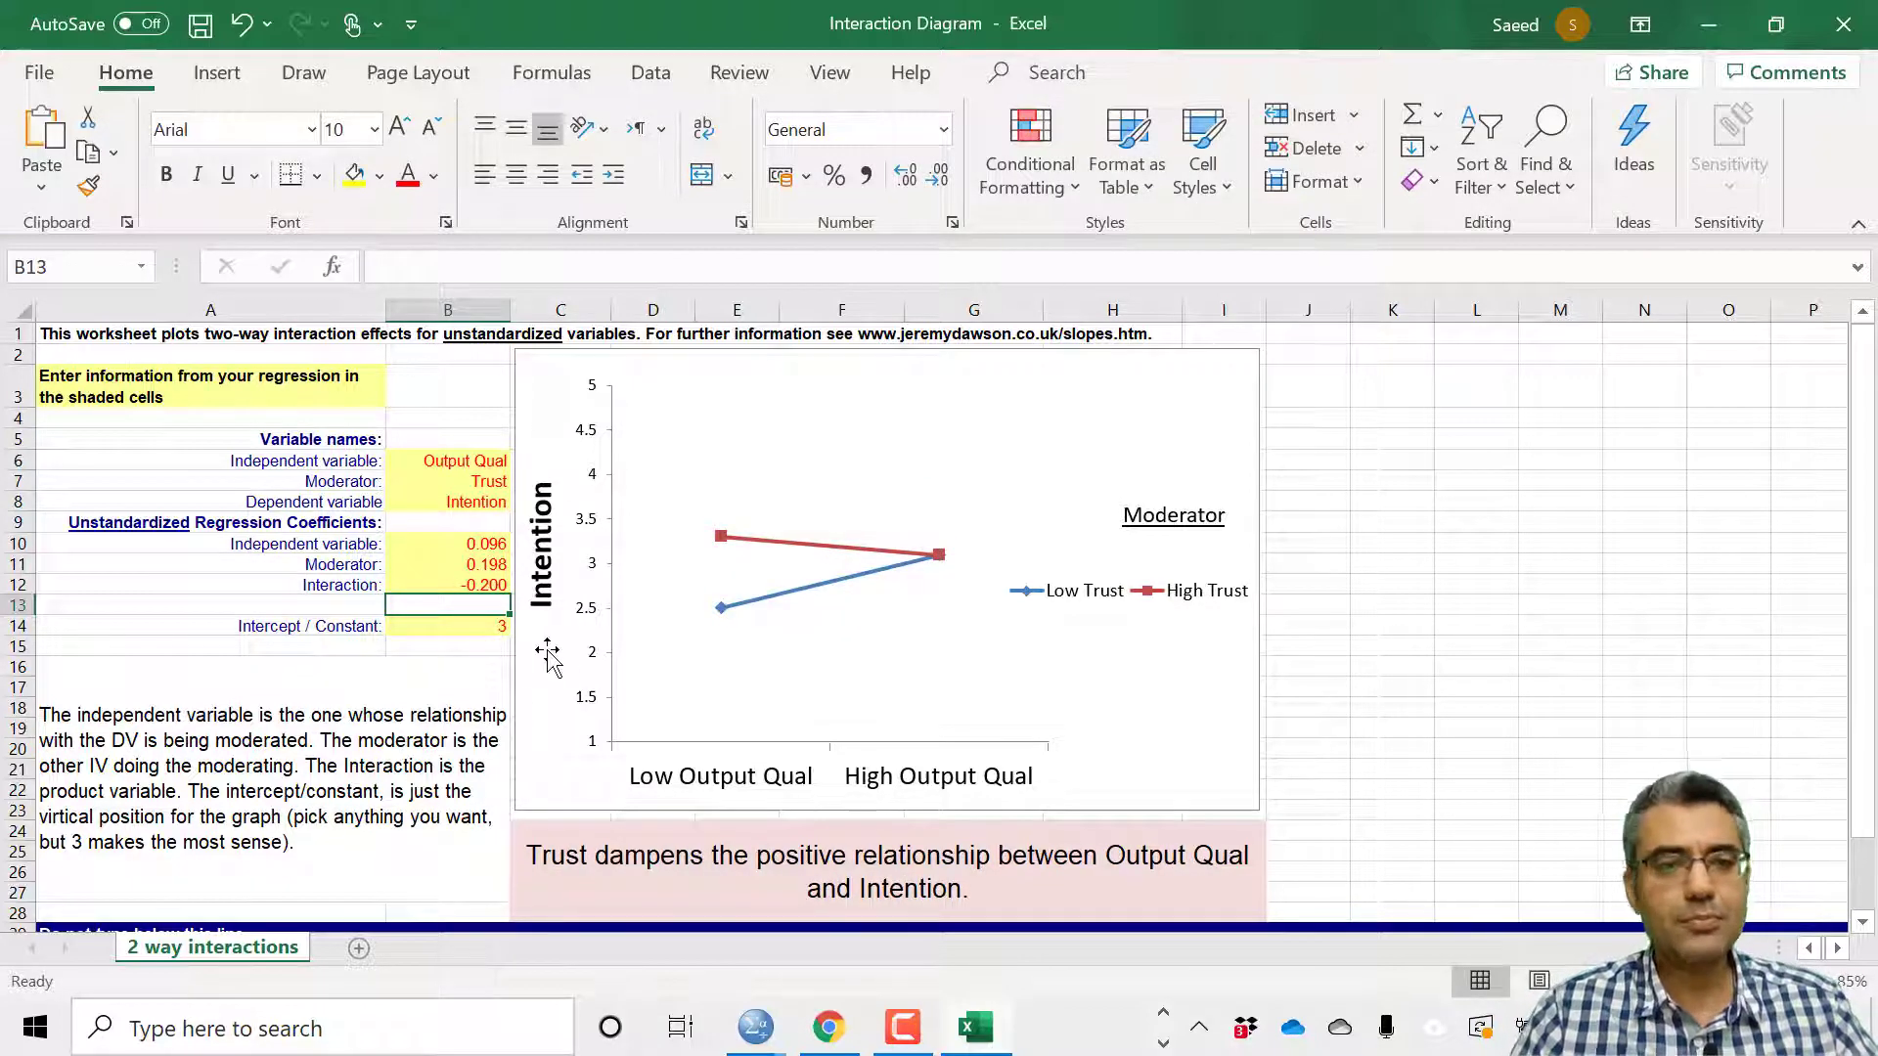
pyautogui.click(464, 585)
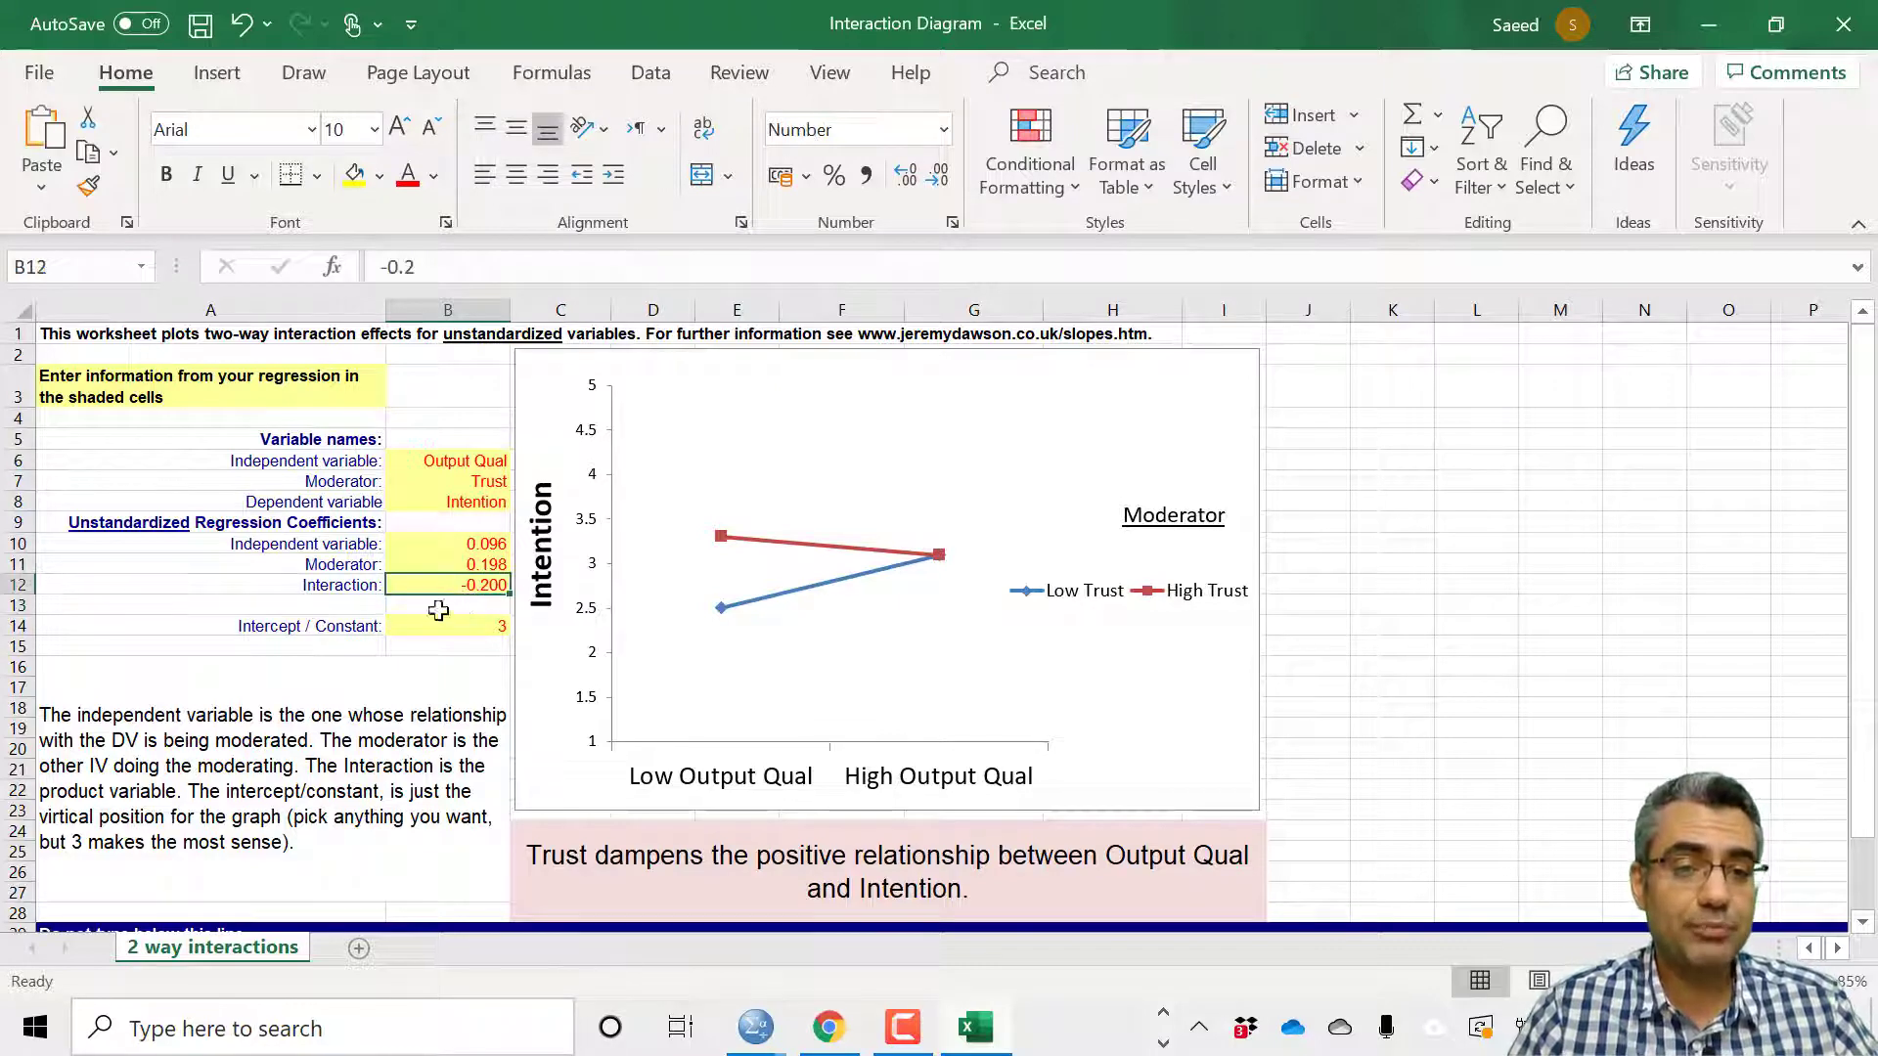